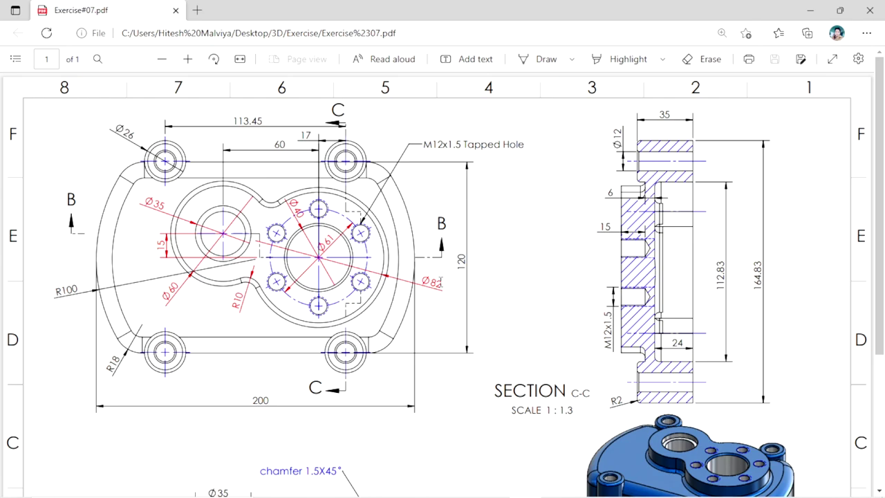
Scroll through the Exercise#07 pump-cover PDF in Edge, then minimize Edge to reveal Part4.
scroll(443, 287, "down", 1)
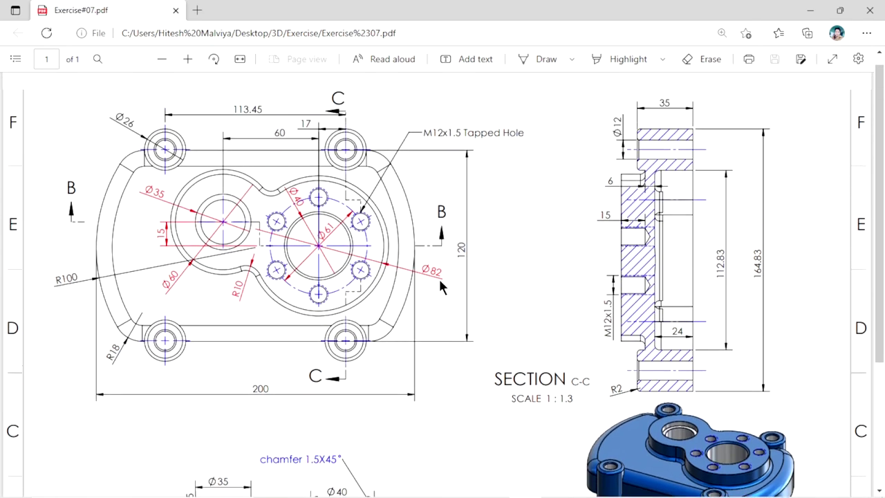
scroll(440, 283, "up", 1)
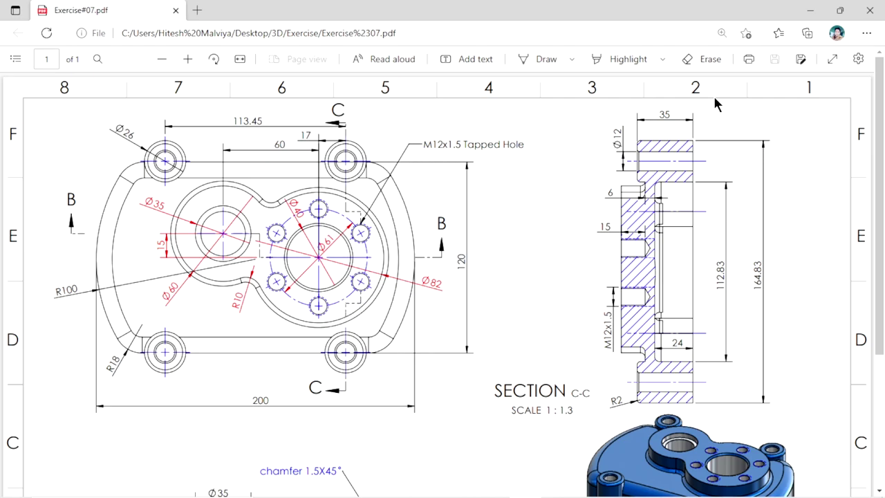
scroll(697, 343, "down", 2)
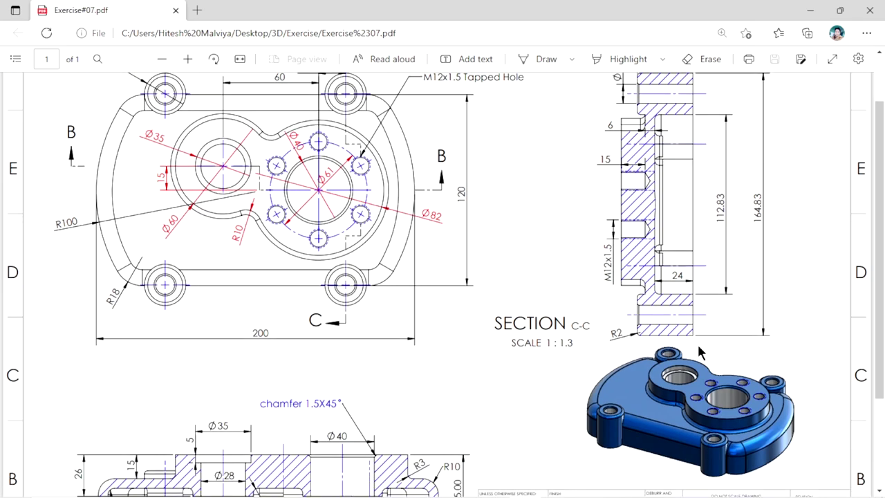
scroll(697, 350, "up", 2)
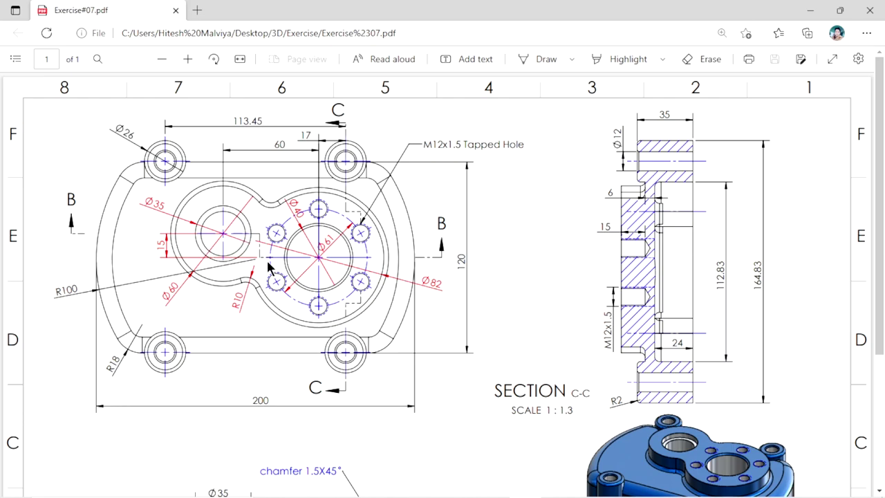
scroll(415, 337, "down", 3)
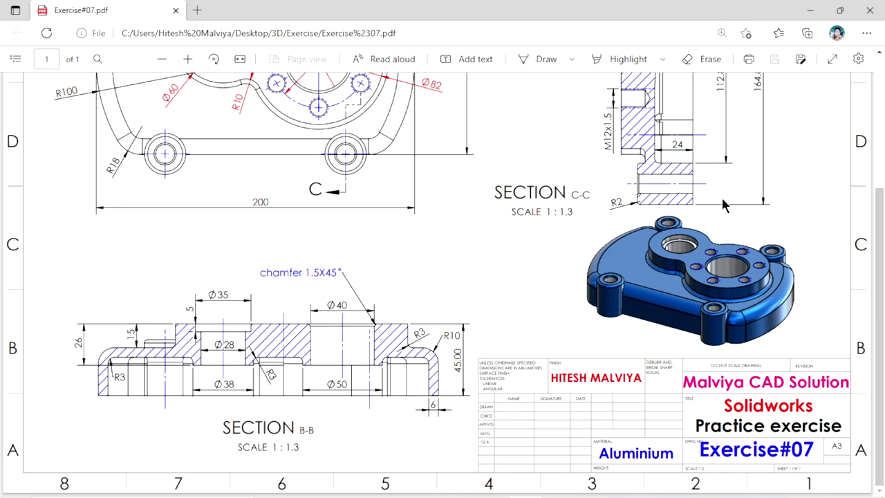
left_click(810, 10)
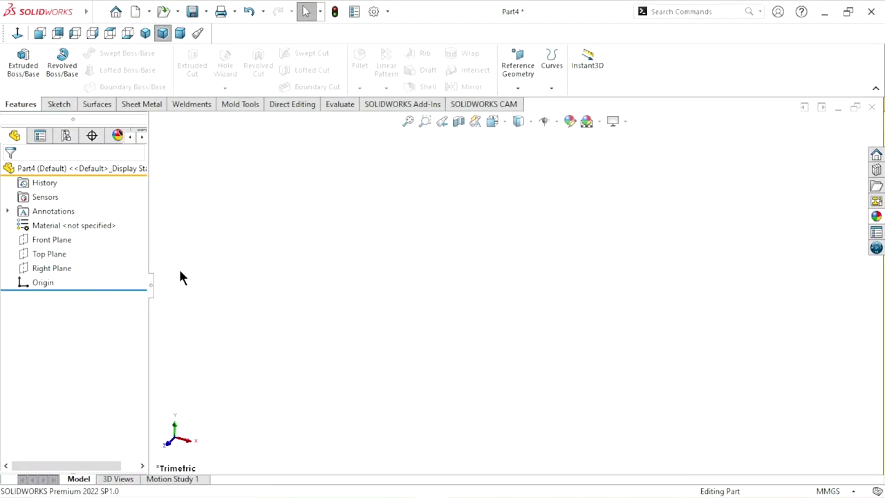
Draw a center rectangle about the origin in a new Top Plane sketch.
left_click(61, 254)
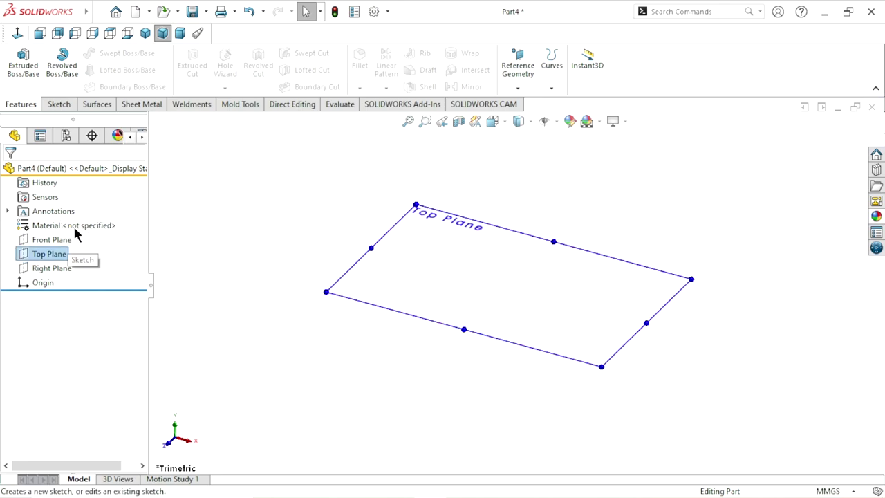
left_click(76, 235)
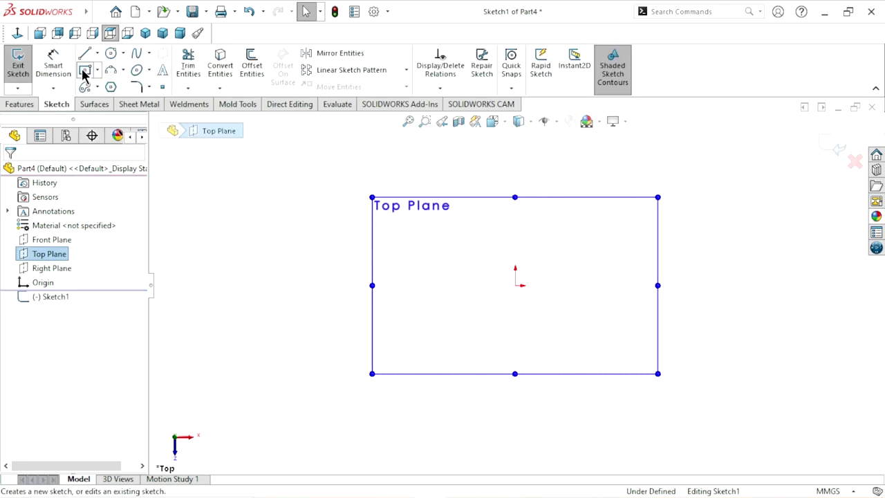
left_click(84, 71)
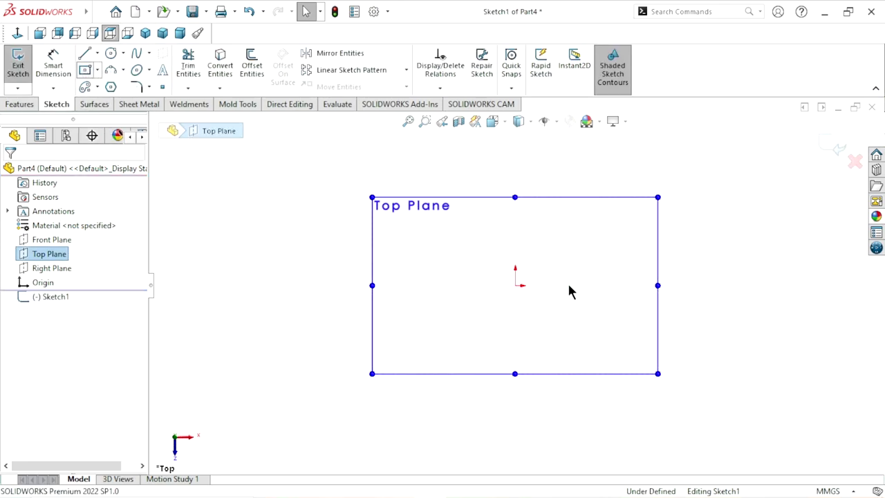
left_click(515, 286)
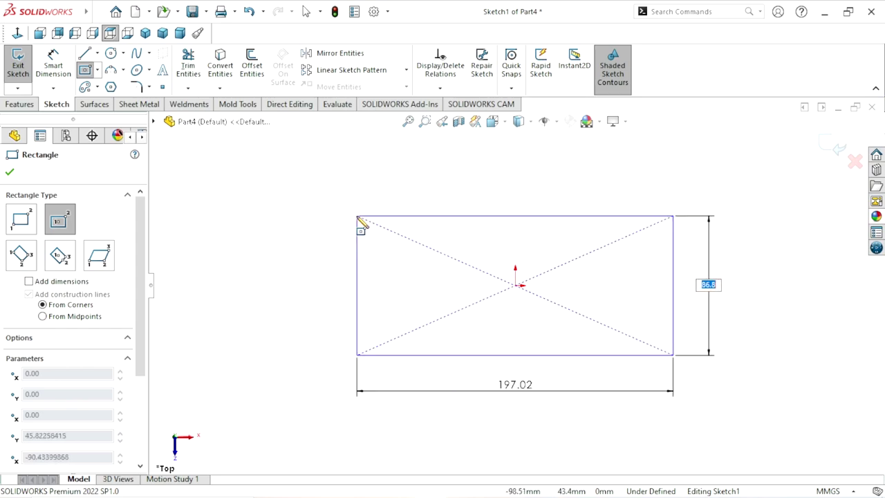
left_click(354, 196)
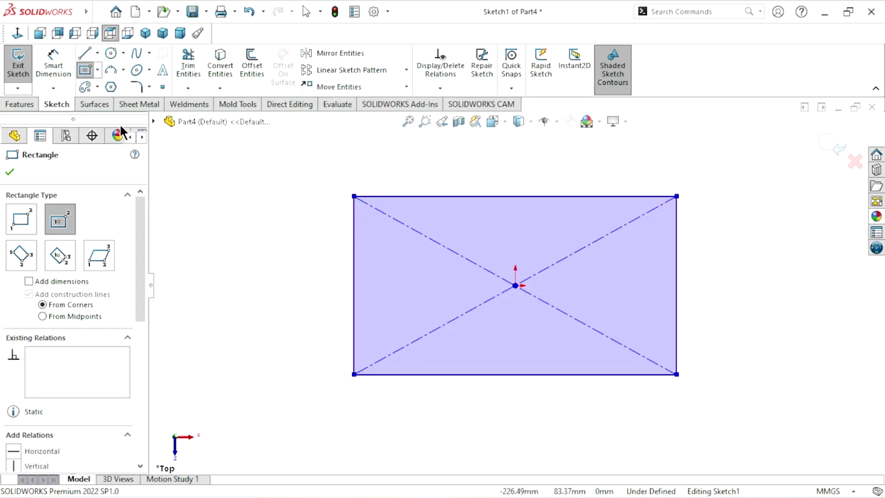
left_click(52, 69)
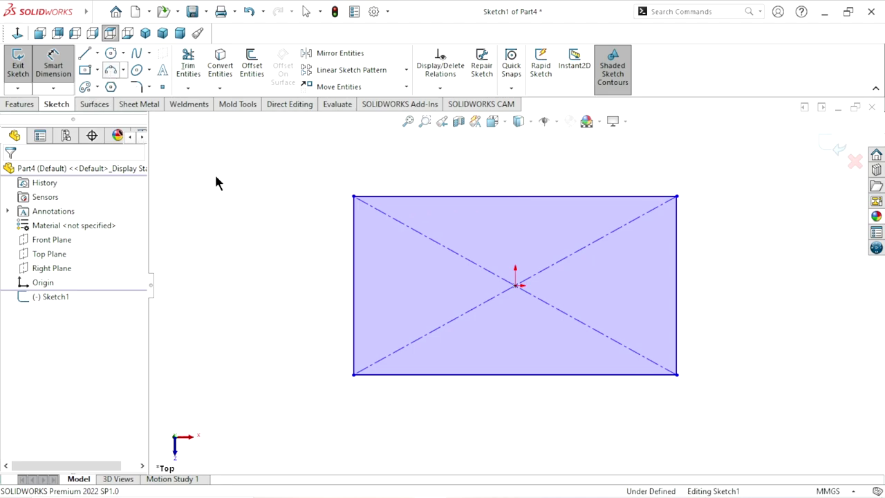
Draw 3-point arcs bulging outward across the rectangle's left and right short sides.
left_click(354, 197)
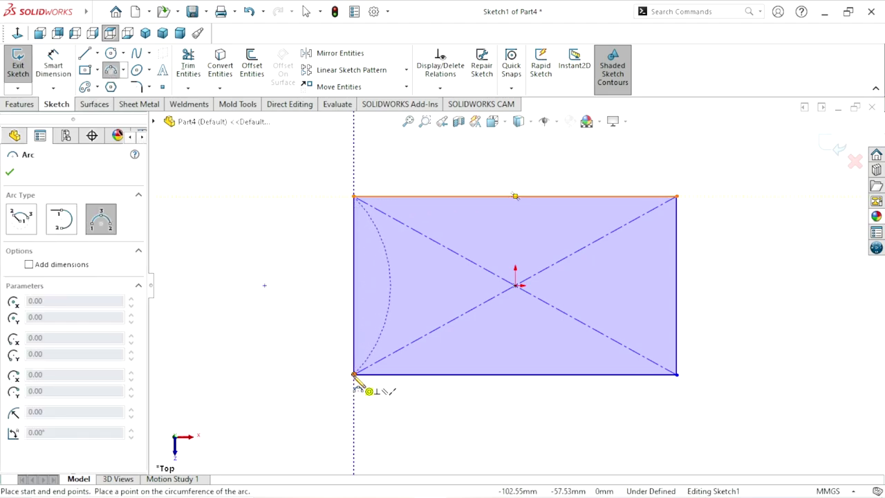
left_click(354, 374)
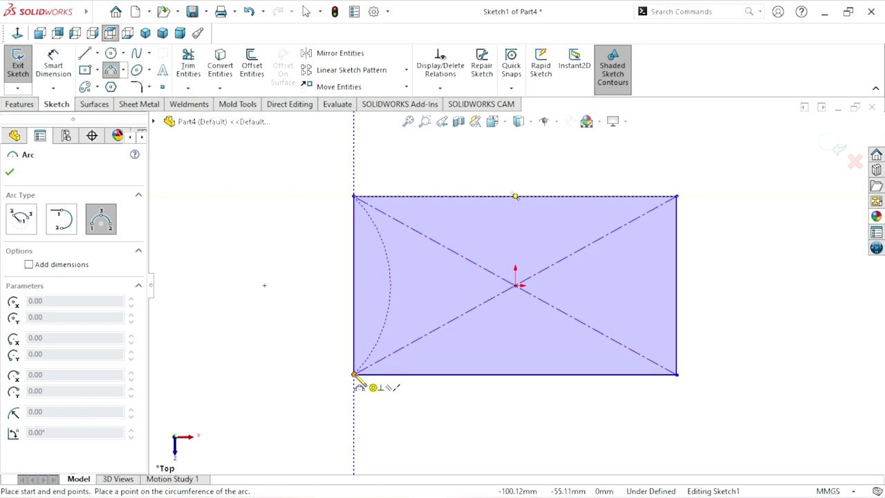
left_click(326, 299)
right_click(285, 256)
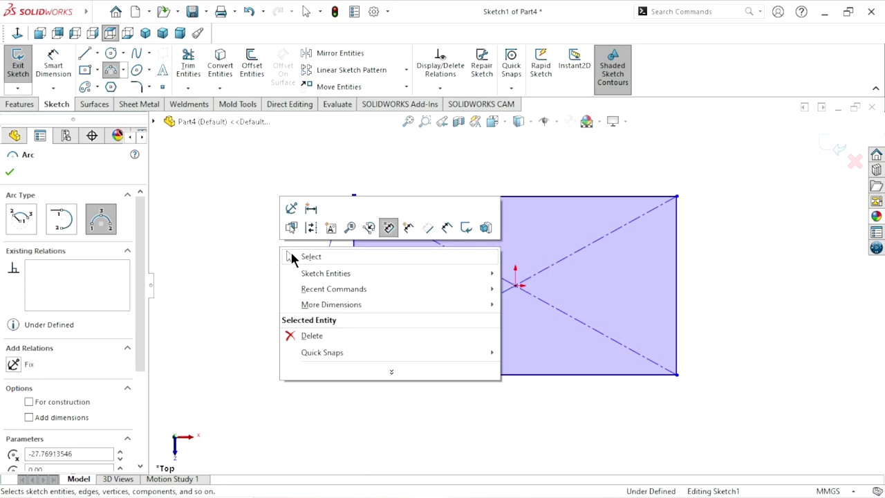
left_click(298, 256)
left_click(113, 67)
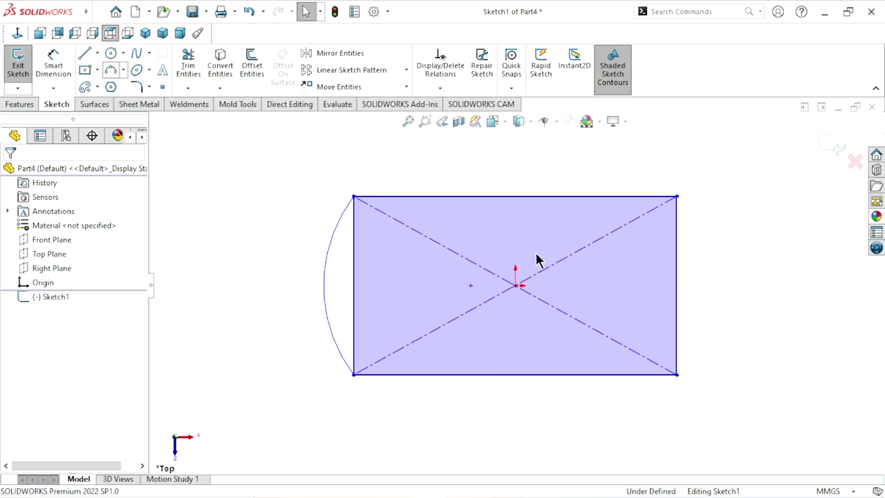
left_click(677, 197)
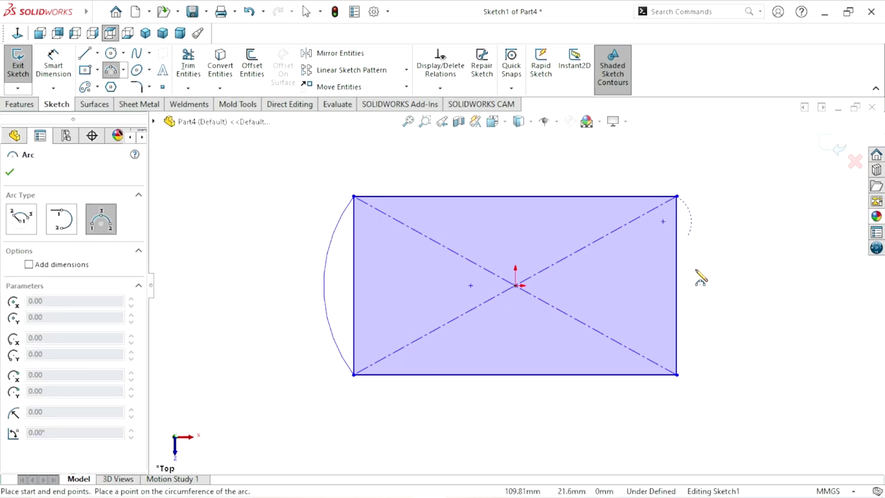
left_click(677, 374)
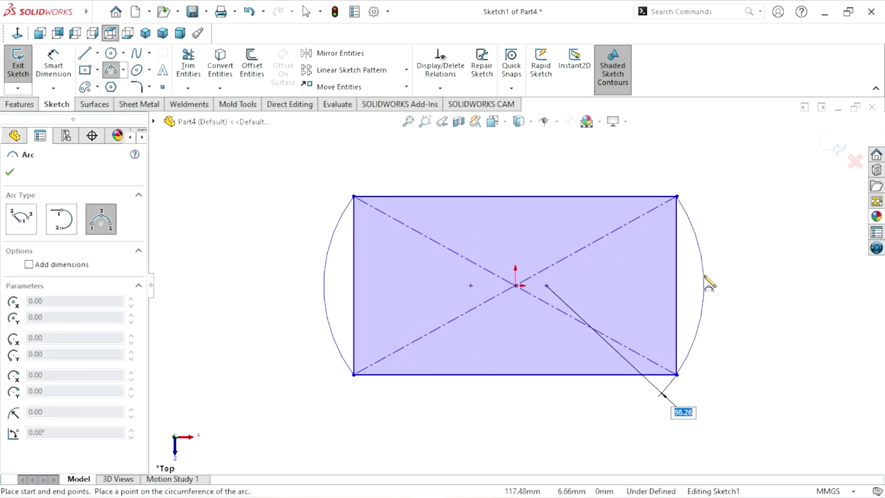
left_click(705, 284)
right_click(719, 250)
left_click(734, 244)
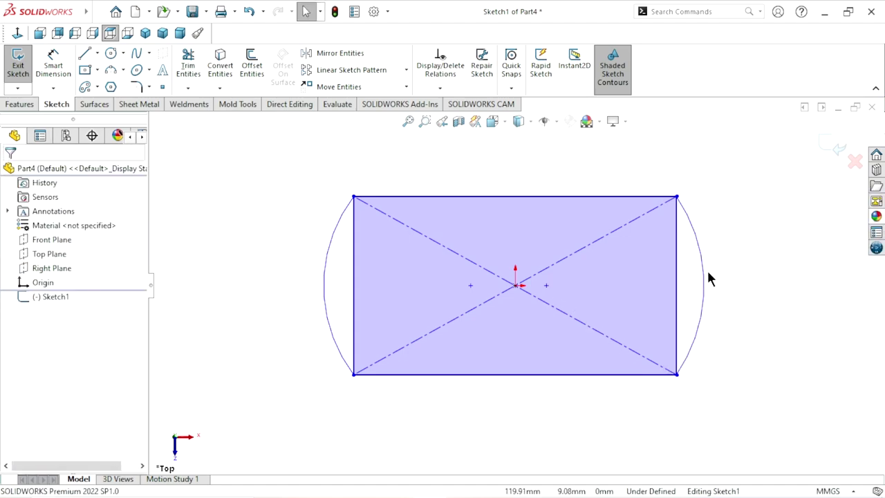
Add an Equal relation between the two side arcs.
left_click(703, 280)
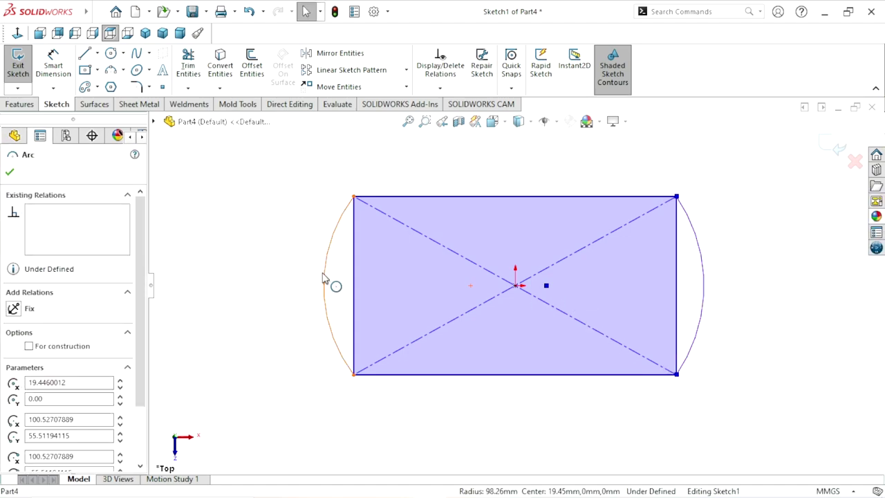
left_click(322, 278, "ctrl")
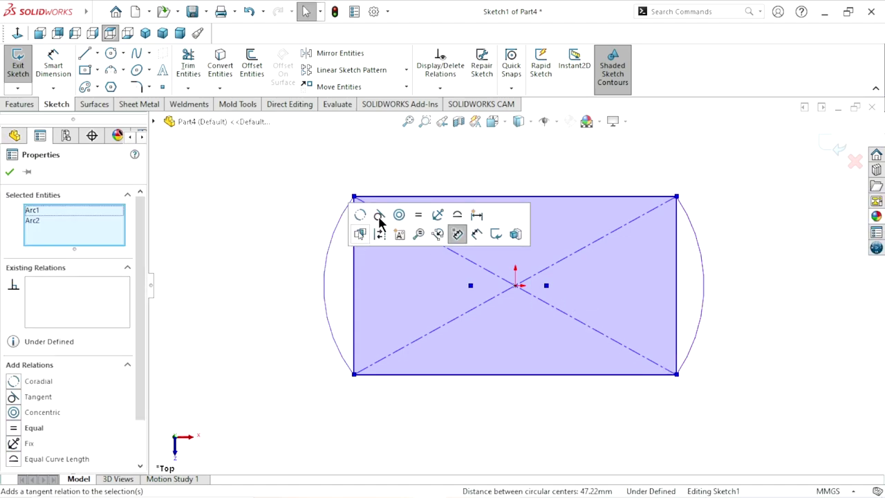
left_click(418, 214)
left_click(10, 171)
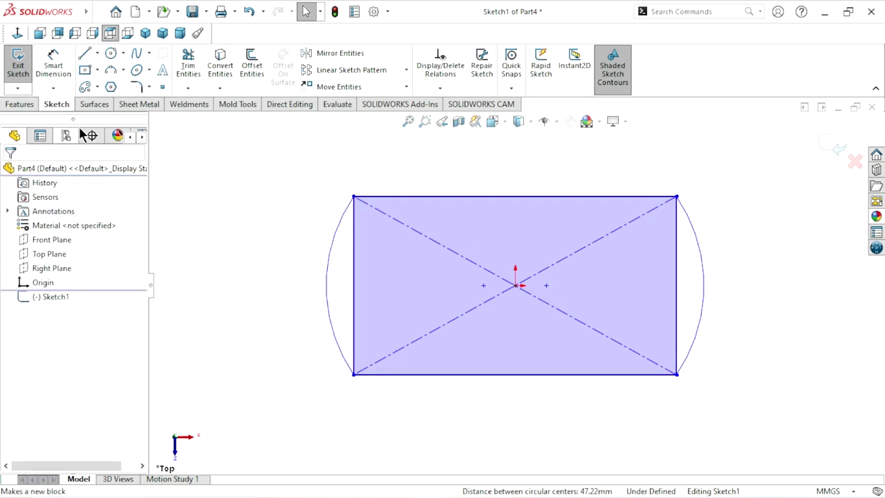
Trim away the rectangle's vertical edges and both diagonal construction lines.
left_click(188, 65)
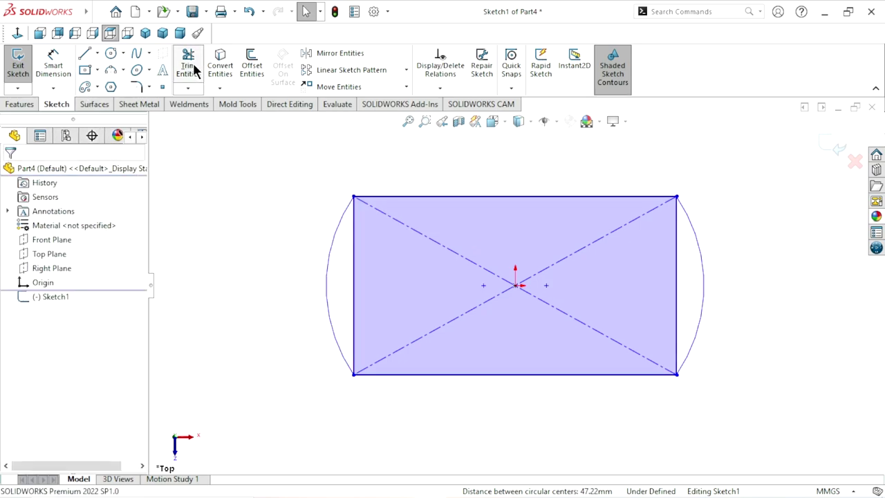
left_click_drag(356, 279, 427, 277)
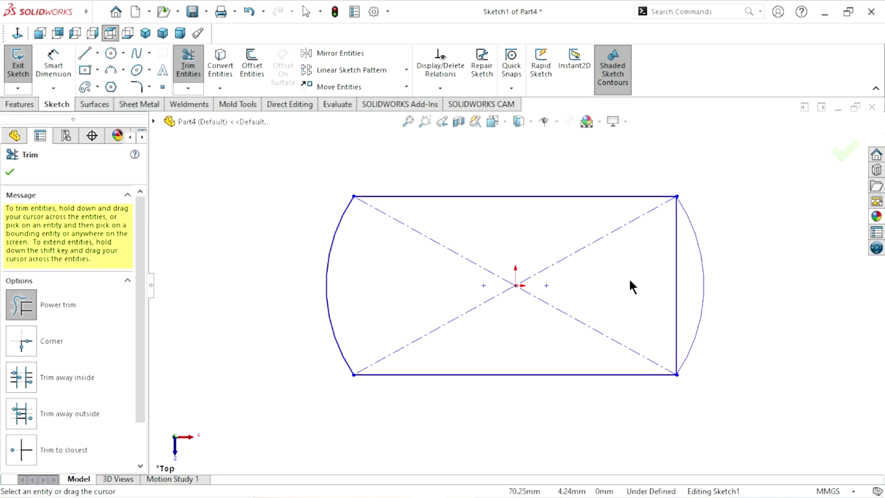
left_click_drag(629, 277, 684, 280)
mouse_move(585, 285)
left_mouse_down()
mouse_move(433, 310)
mouse_move(450, 233)
left_mouse_up()
left_click(9, 174)
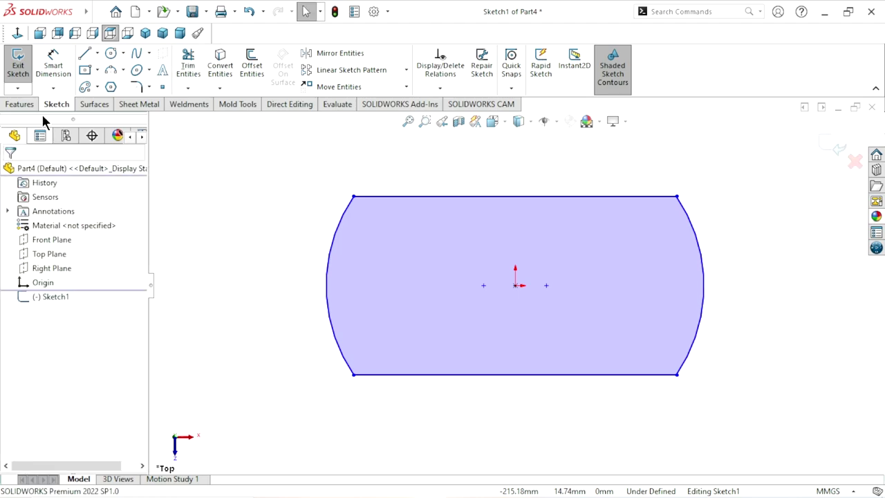
left_click(58, 70)
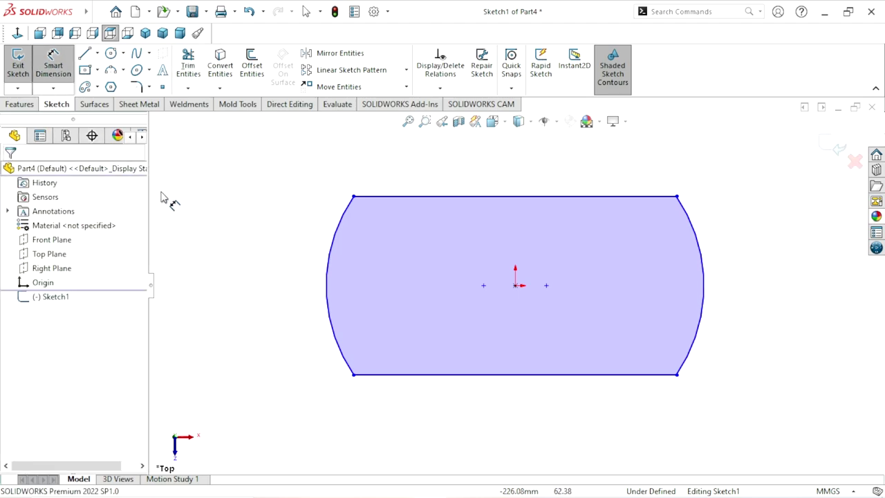
Dimension the arc-to-arc overall width at 200 mm.
left_click(329, 286)
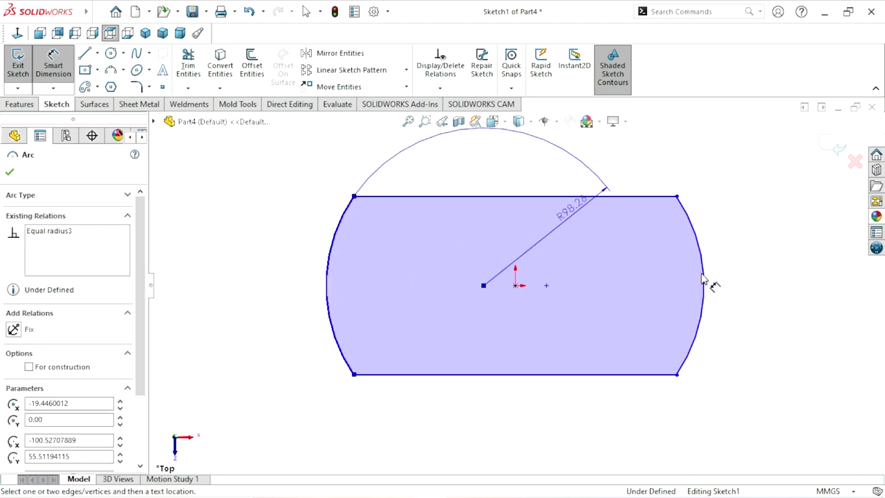
left_click(702, 276)
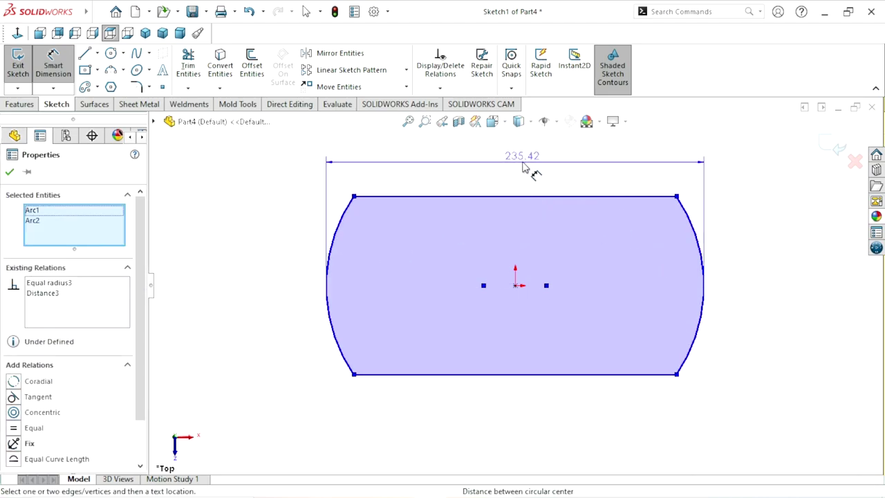
left_click(522, 160)
type("2")
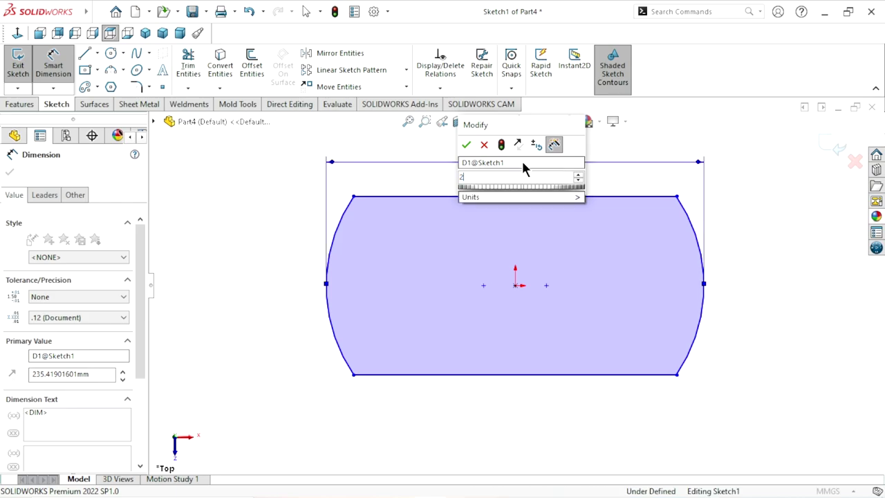
type("00")
left_click(467, 144)
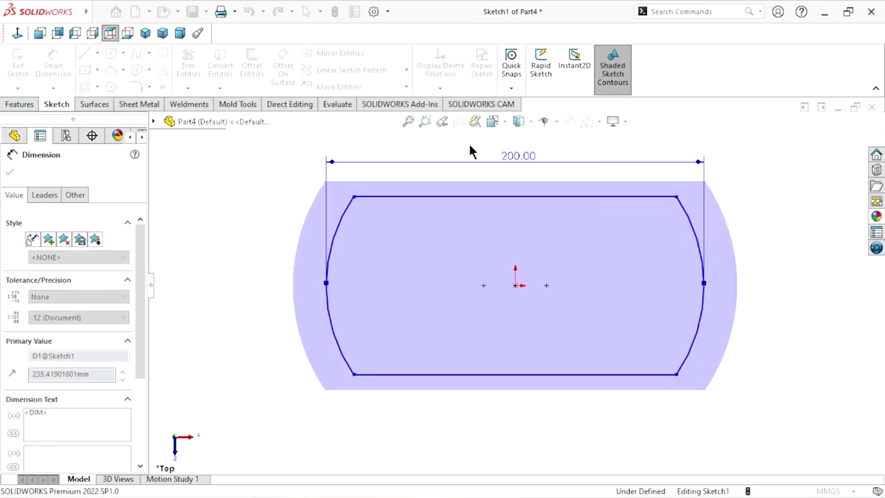
scroll(553, 302, "up", 2)
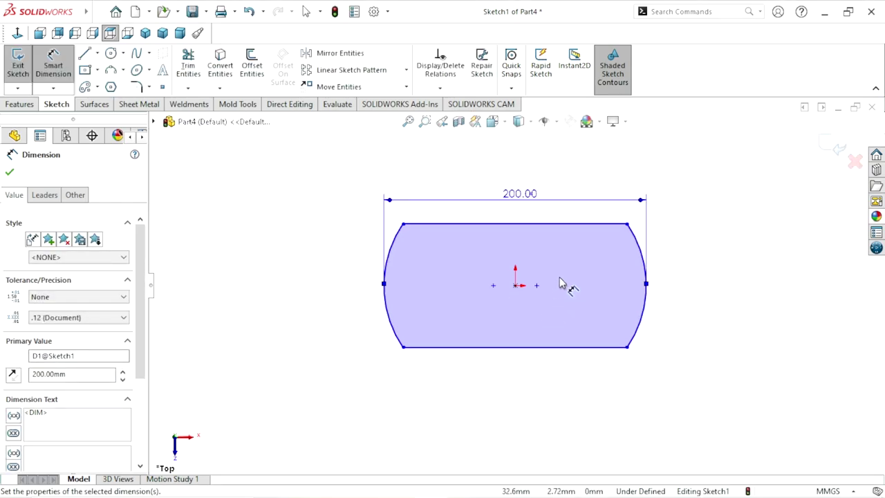
scroll(564, 286, "down", 1)
Dimension the distance between the top and bottom lines at 120 mm.
left_click(557, 218)
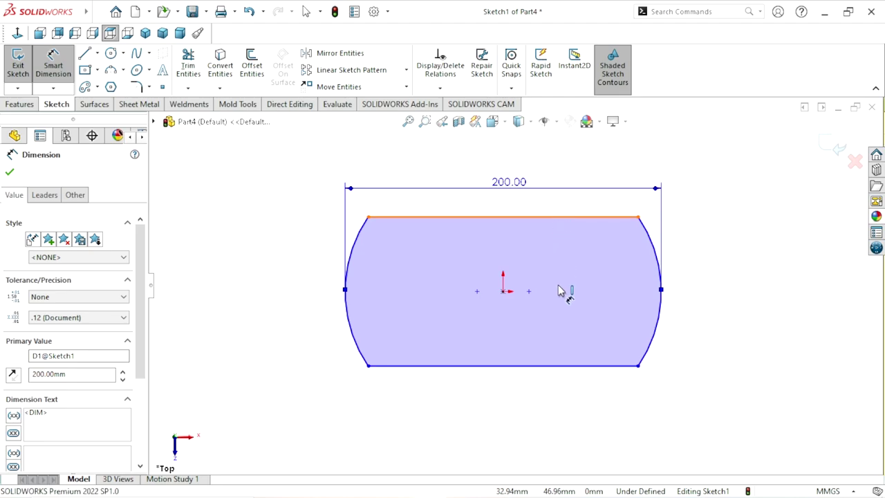
left_click(552, 366)
left_click(723, 329)
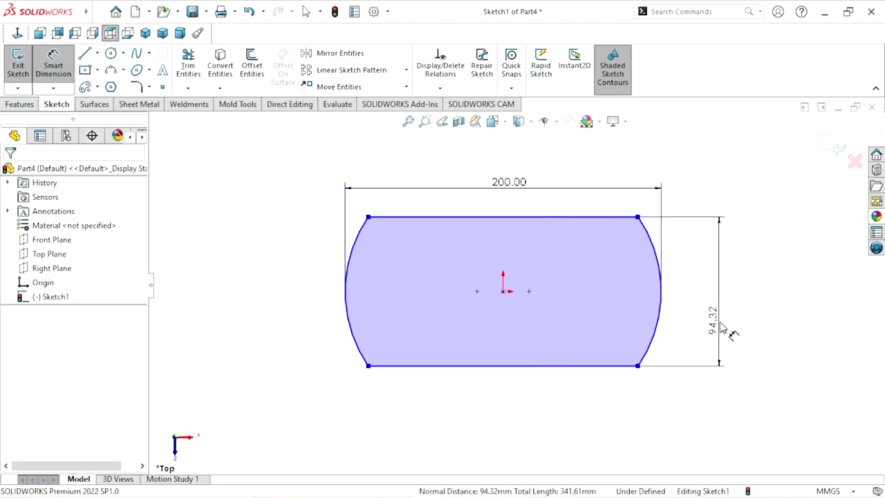
type("120")
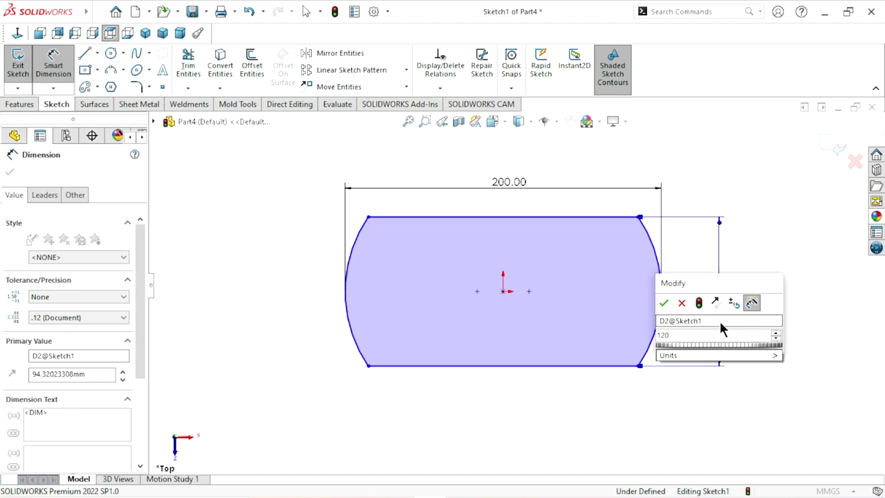
left_click(664, 302)
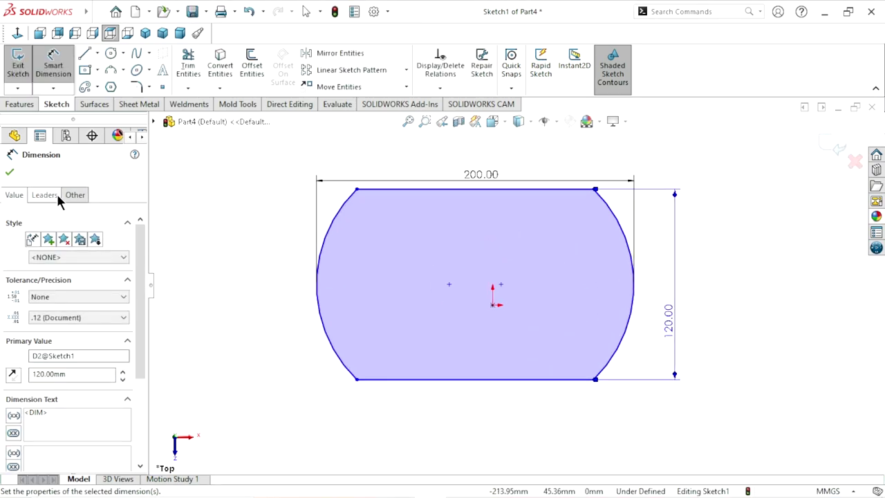
left_click(10, 173)
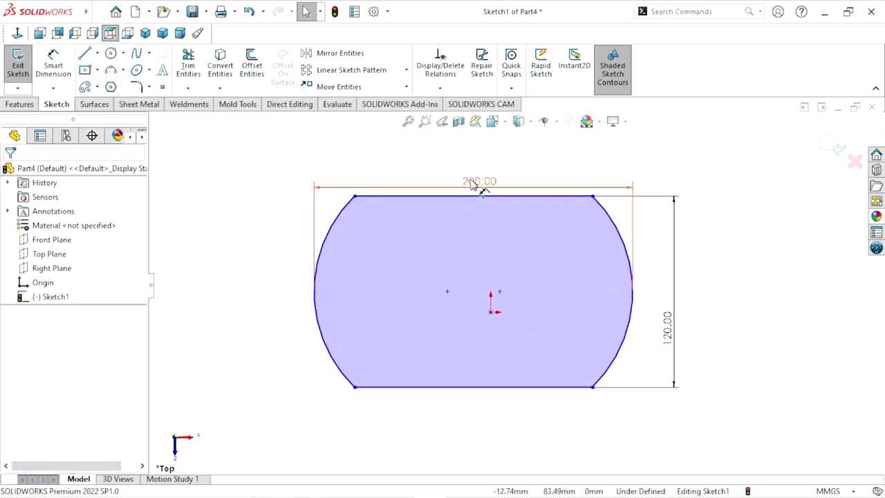
Try dimensioning the left arc at R100, which raises an invalid-geometry warning.
left_click_drag(477, 182, 480, 148)
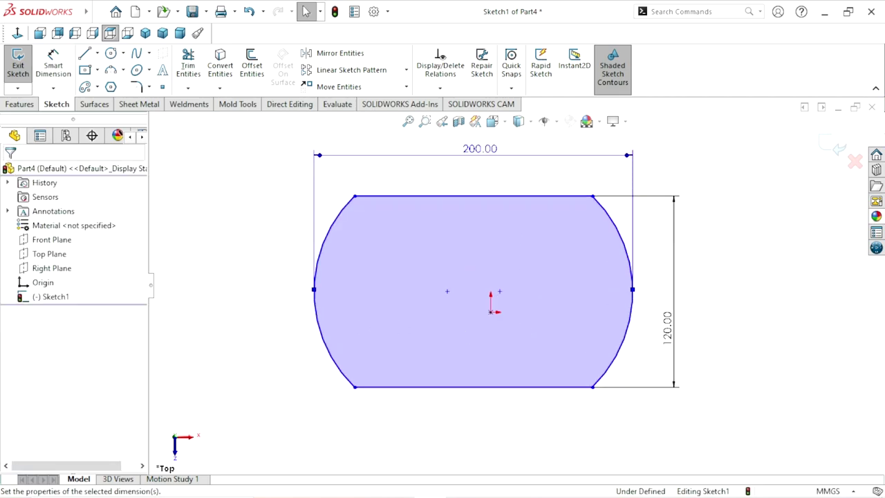
left_click(53, 65)
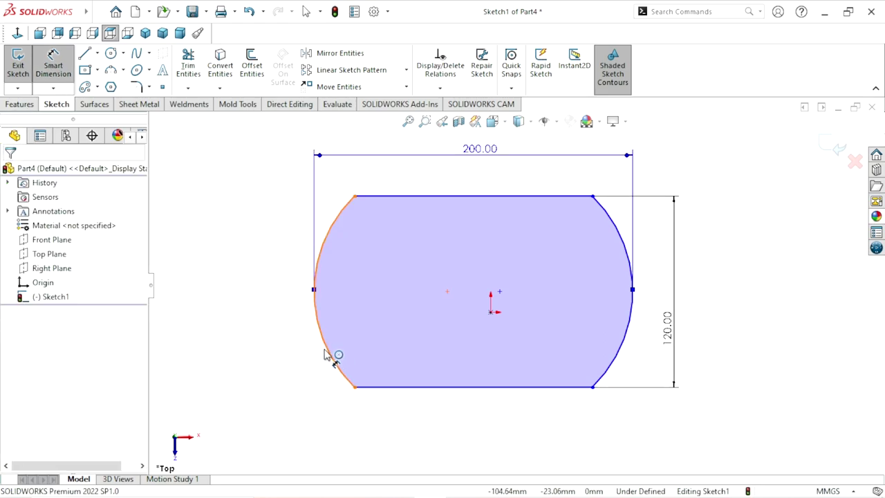
left_click(330, 357)
left_click(282, 374)
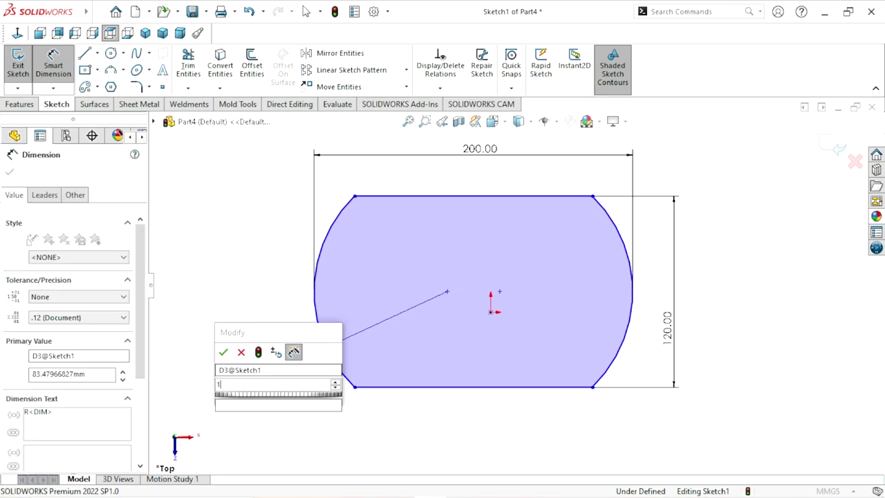
type("100")
left_click(222, 353)
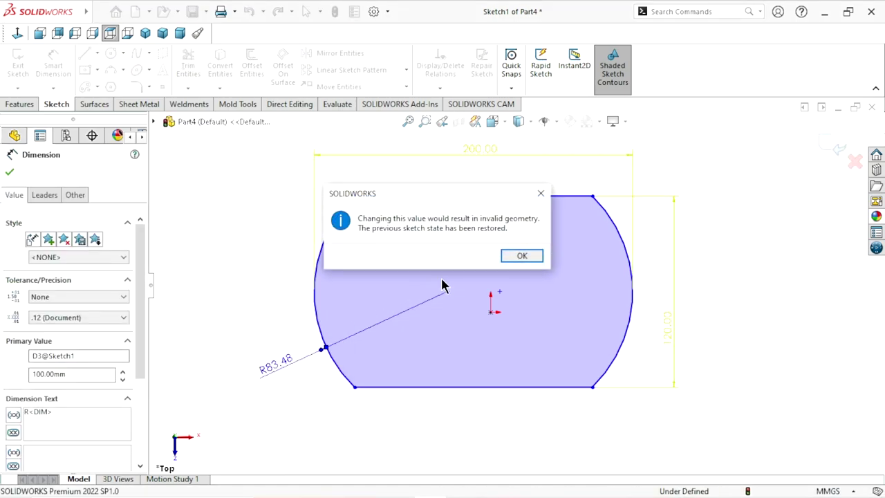
left_click(544, 201)
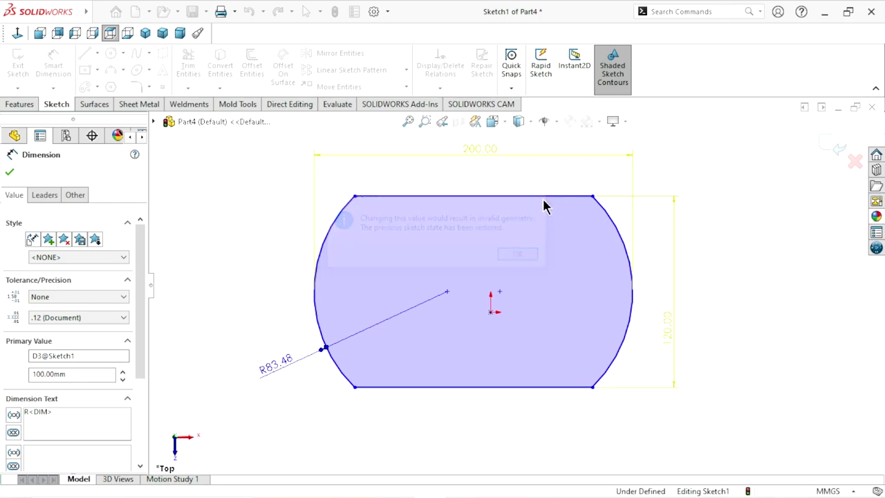
Delete the 200 width dimension, re-enter R100 for the arc, and rebuild.
left_click(483, 159)
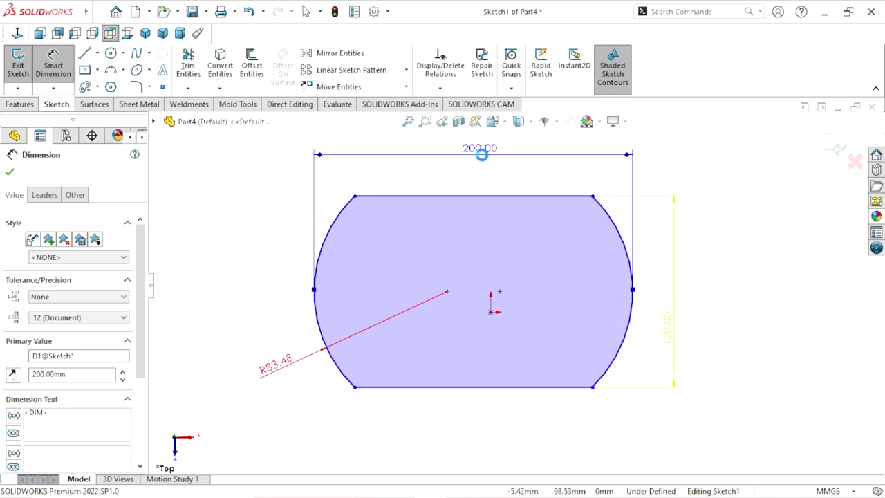
key("Delete")
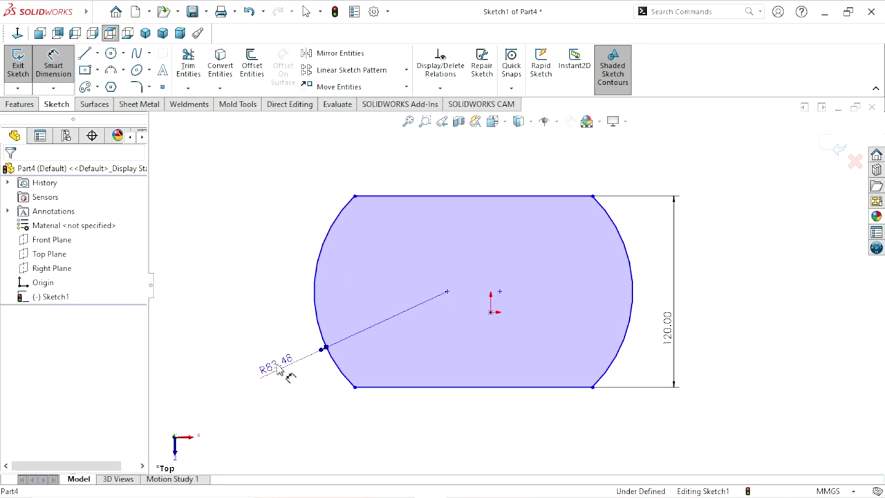
left_click(279, 369)
type("1")
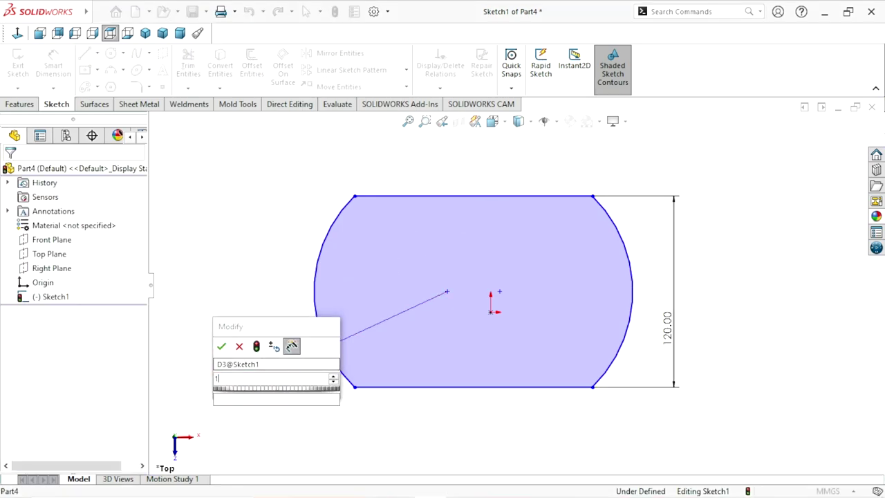
type("00")
left_click(221, 345)
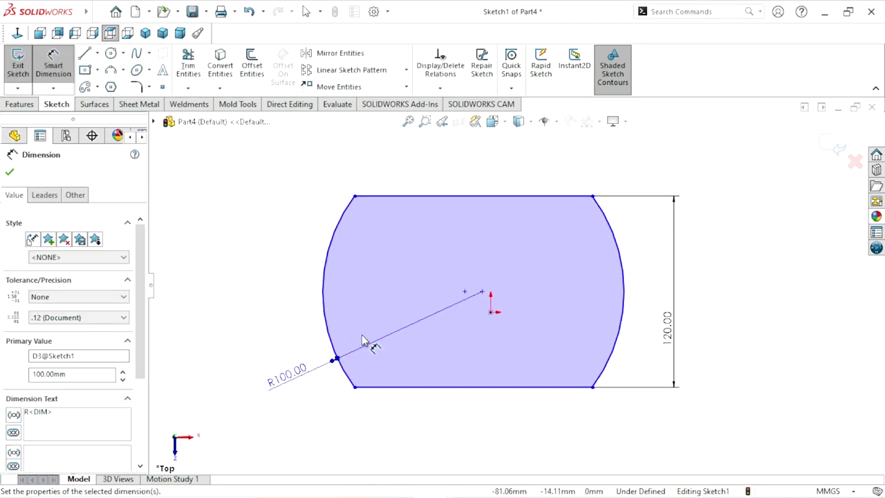
key("f")
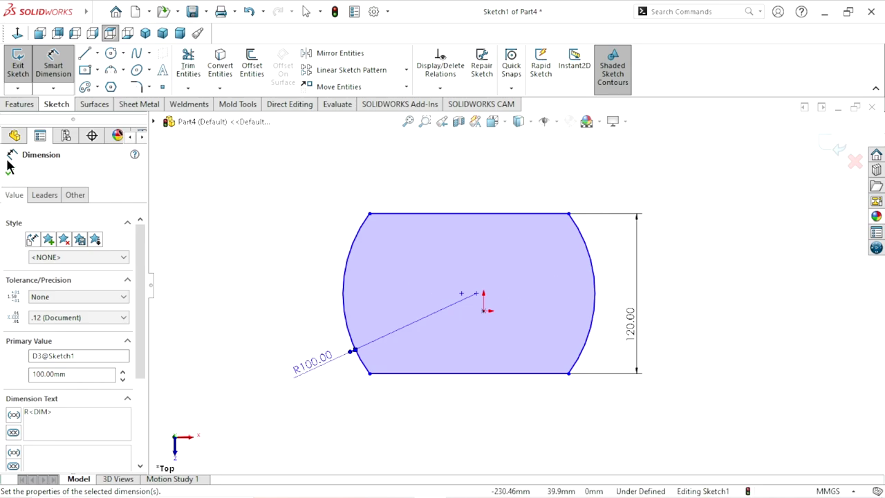
left_click(9, 175)
scroll(456, 404, "up", 2)
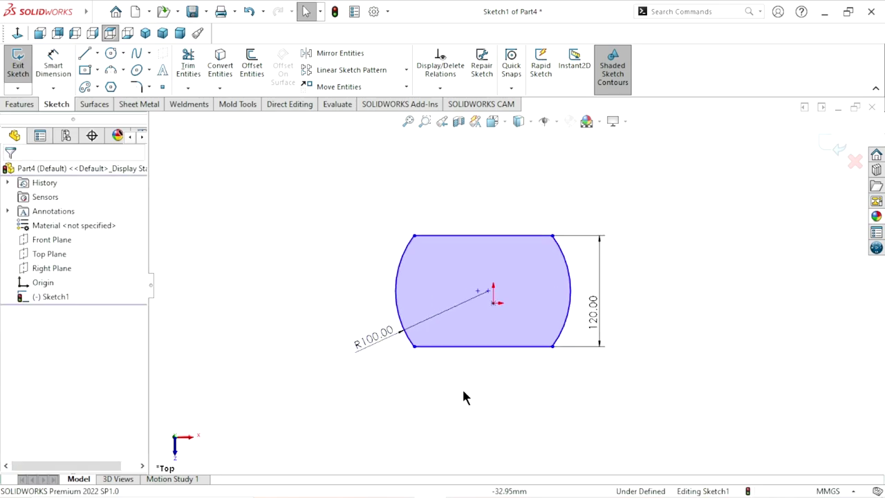
scroll(484, 346, "down", 2)
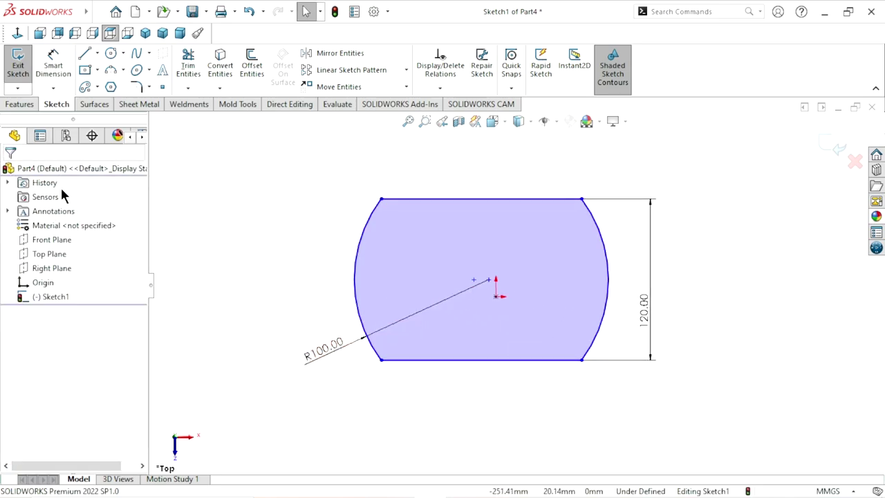
Draw a horizontal centerline from the left arc to the right arc.
left_click(99, 56)
left_click(96, 85)
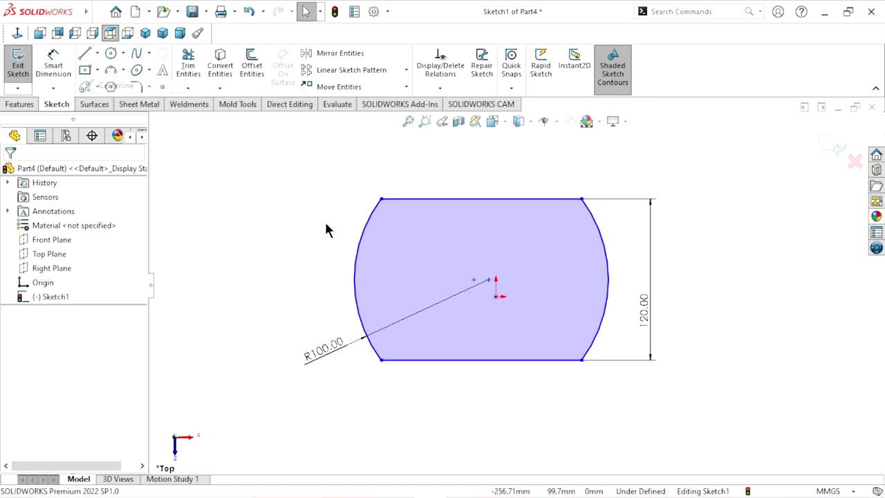
left_click(354, 279)
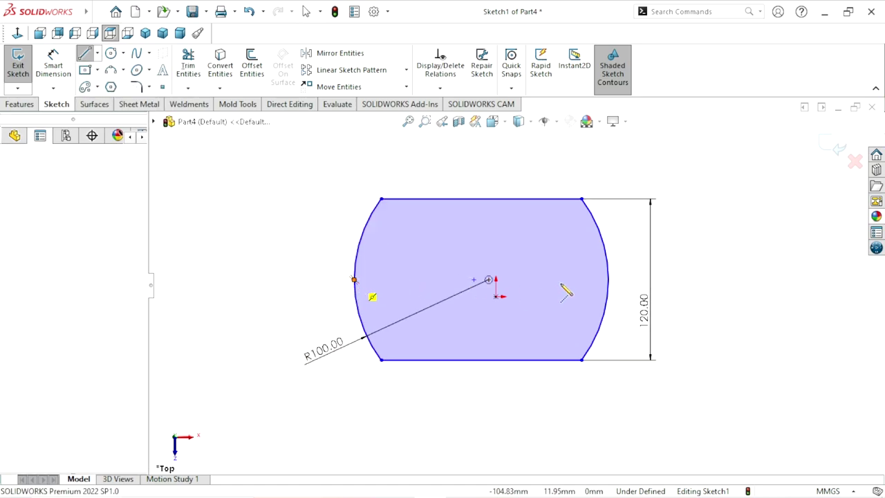
left_click(608, 279)
right_click(689, 255)
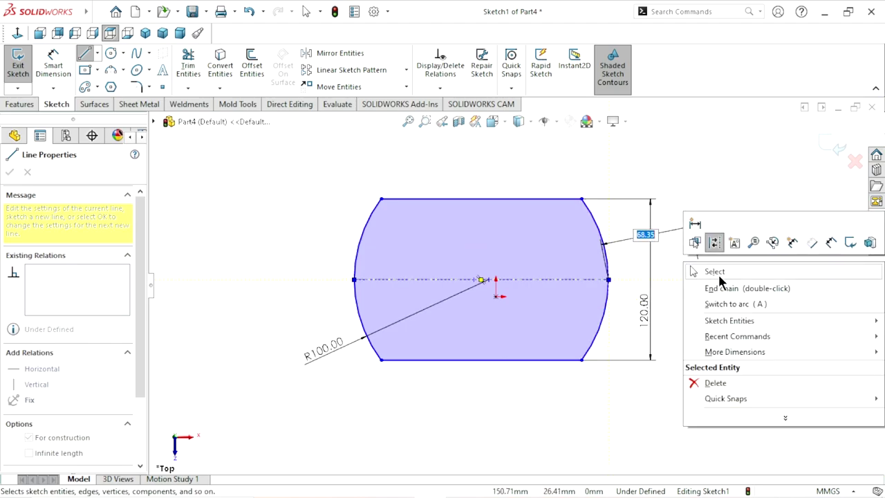
left_click(721, 273)
key("Escape")
scroll(524, 298, "down", 3)
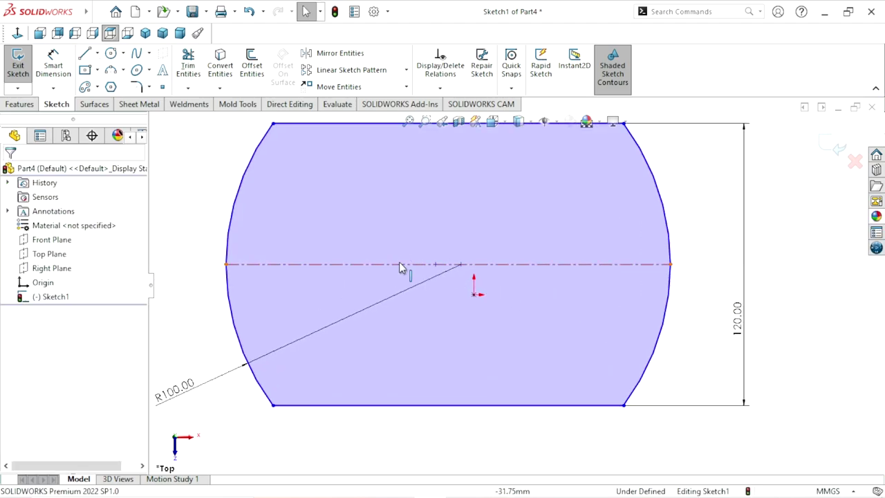
Add a Midpoint relation centring the centerline on the sketch origin.
left_click(400, 264)
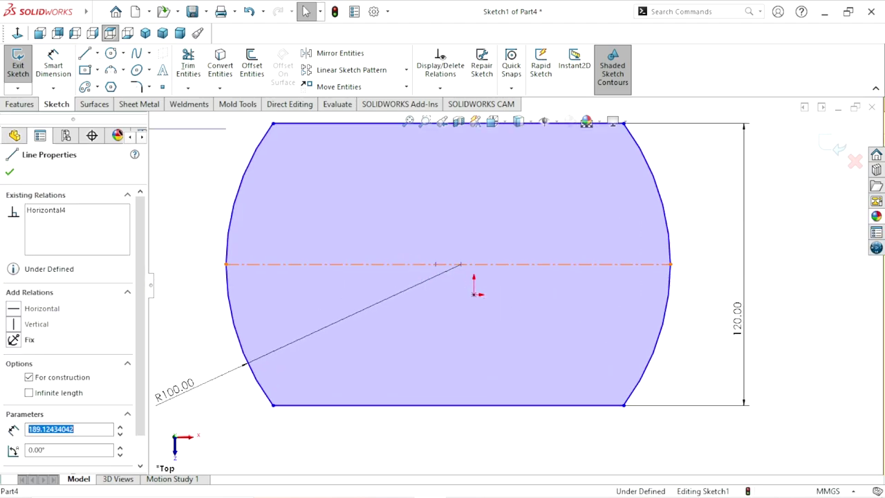
left_click(473, 295)
left_click(530, 264, "ctrl")
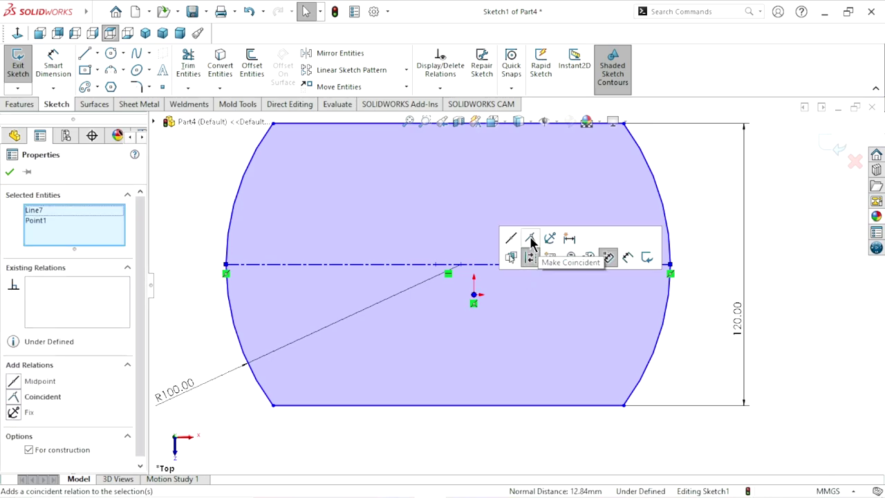
left_click(509, 240)
scroll(469, 339, "up", 2)
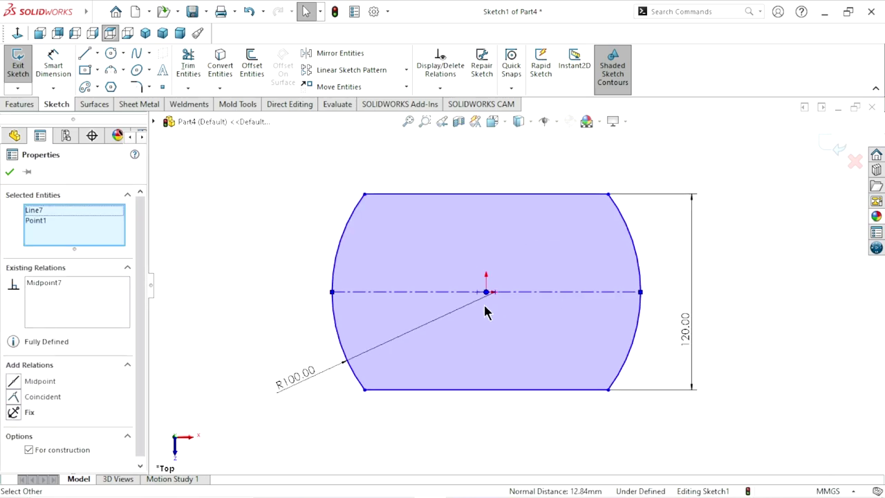
left_click(9, 173)
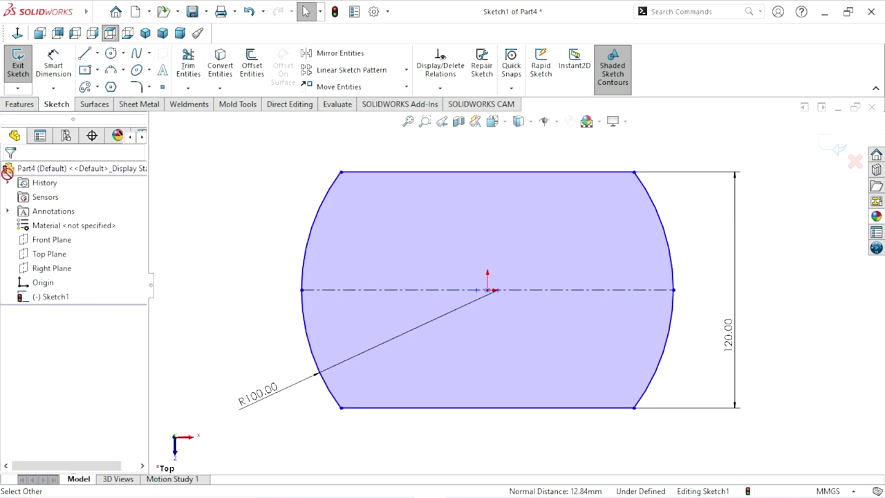
scroll(515, 287, "up", 3)
scroll(515, 290, "down", 2)
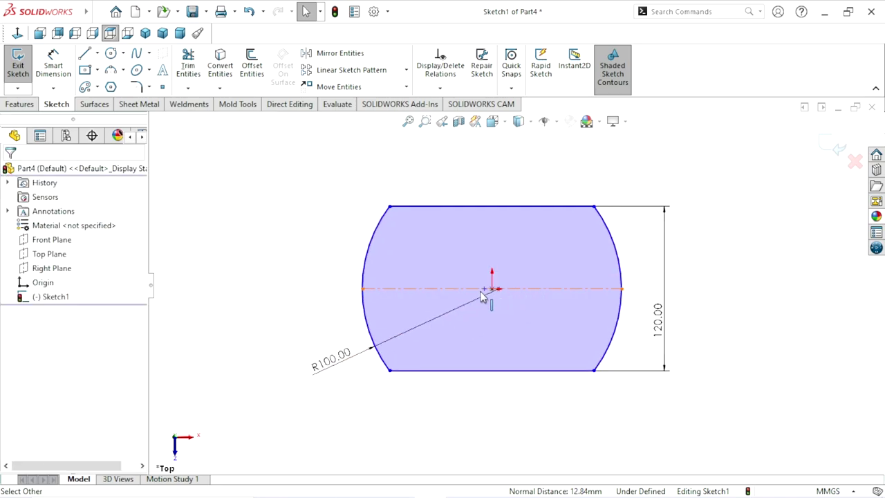
Dimension the centerline length at 200 mm.
left_click(54, 66)
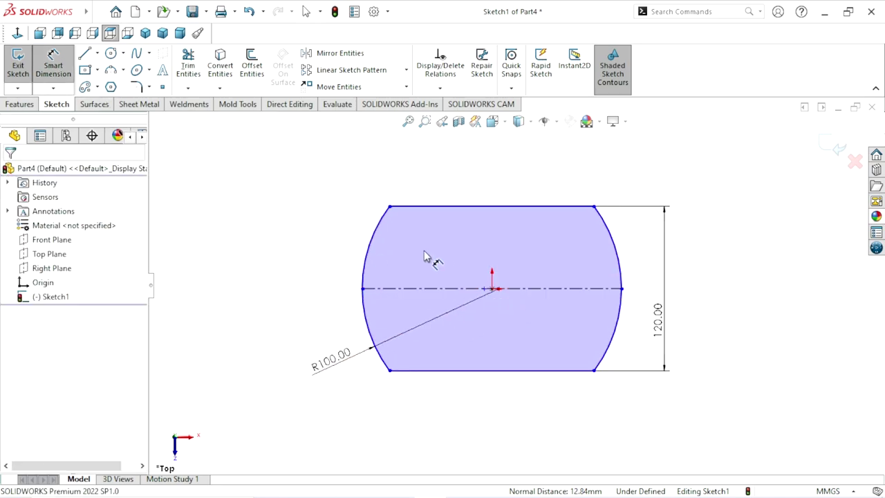
left_click(438, 289)
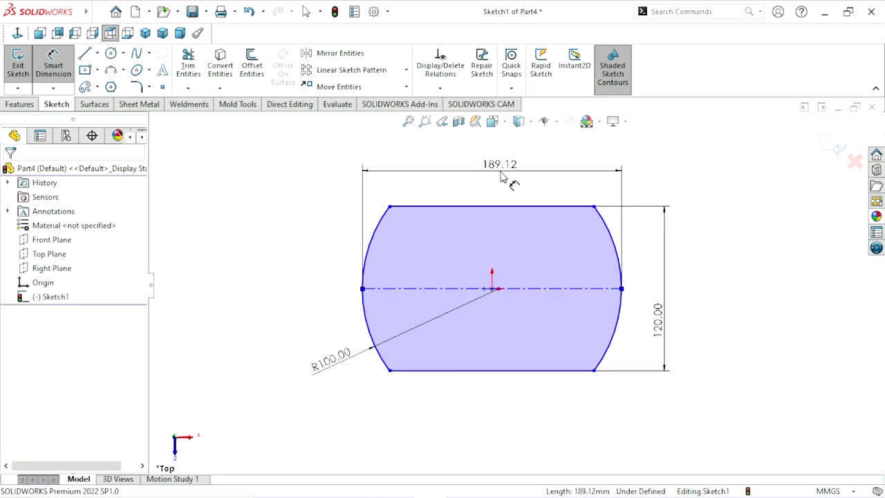
left_click(505, 178)
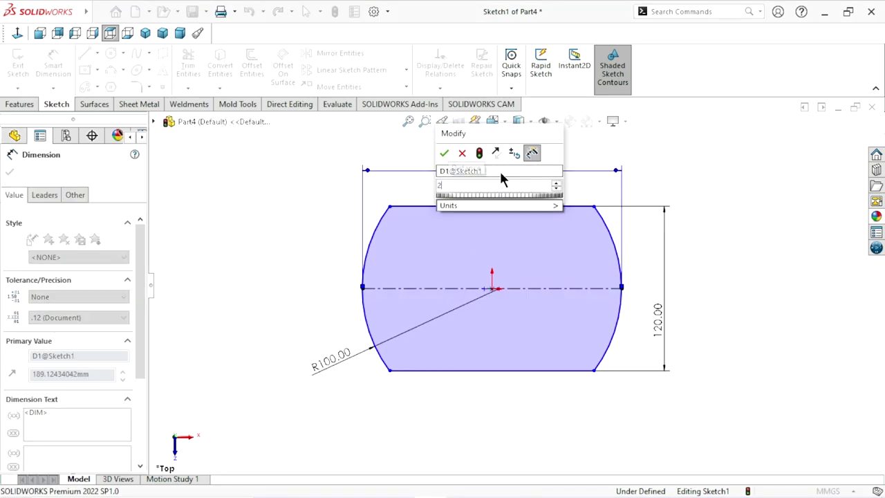
type("200")
left_click(444, 153)
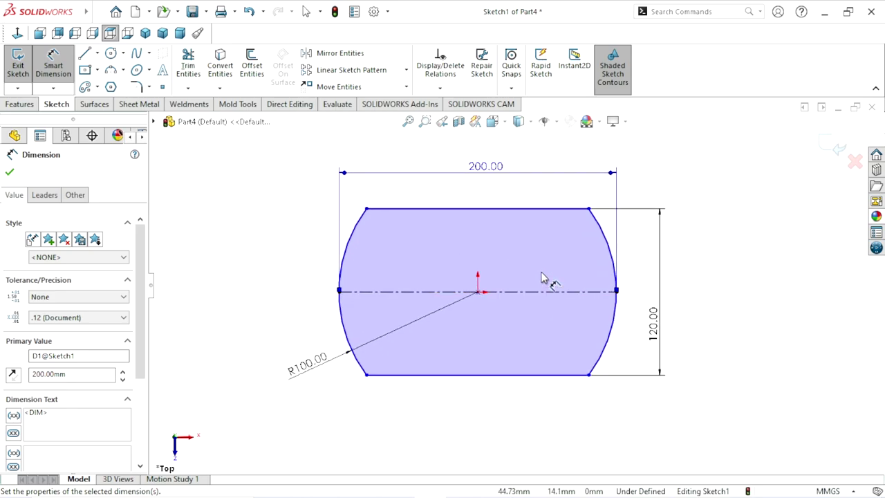
left_click(10, 174)
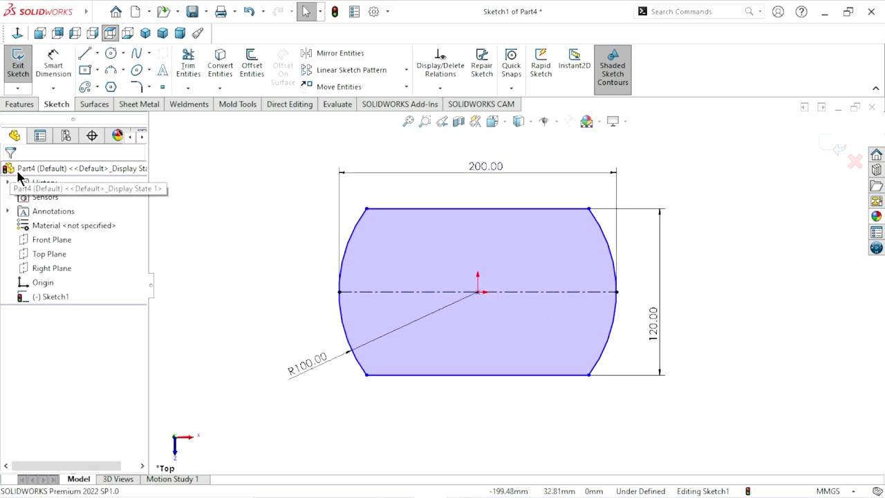
Apply 18 mm sketch fillets to all four corners, accepting the relation-removal warnings.
left_click(136, 86)
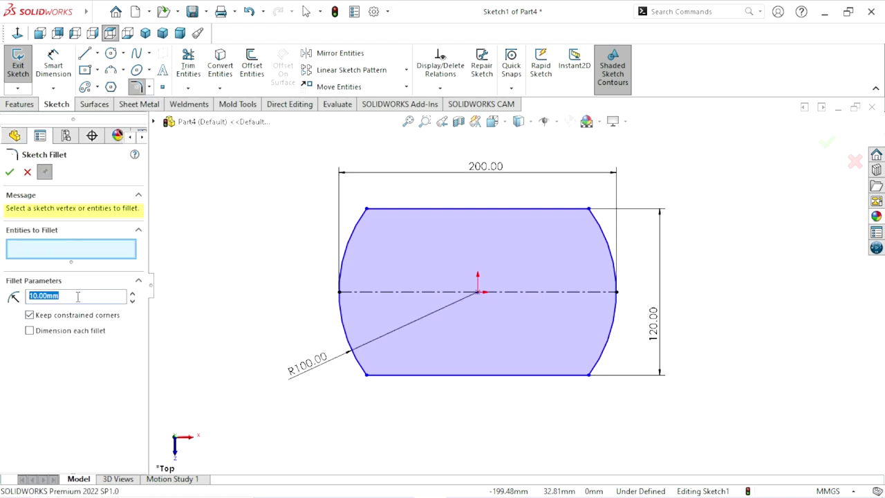
type("18")
left_click_drag(678, 163, 300, 406)
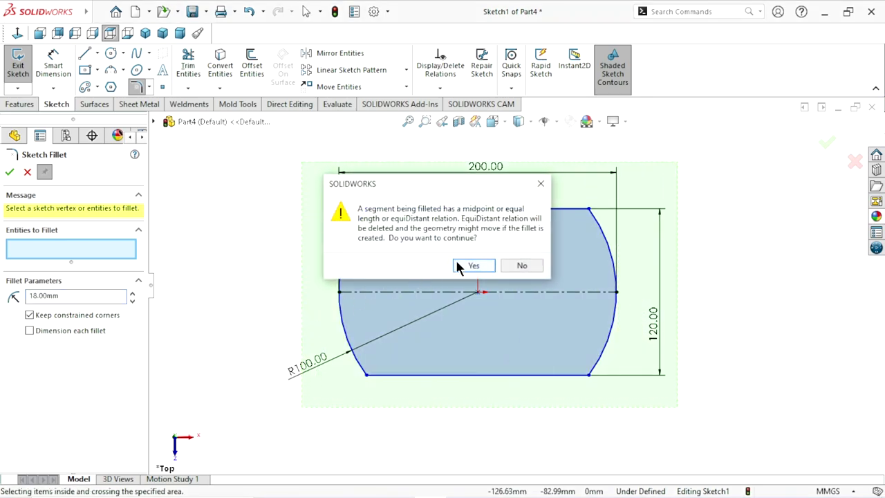
left_click(459, 267)
left_click(459, 268)
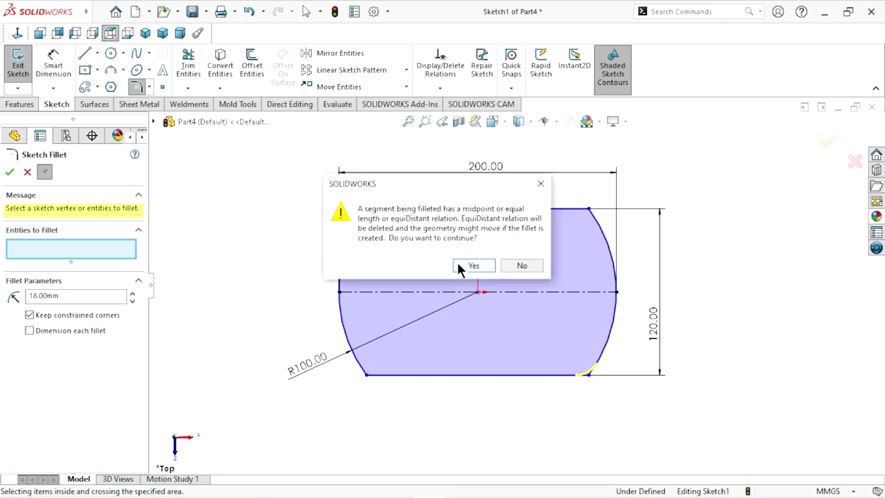
left_click(459, 268)
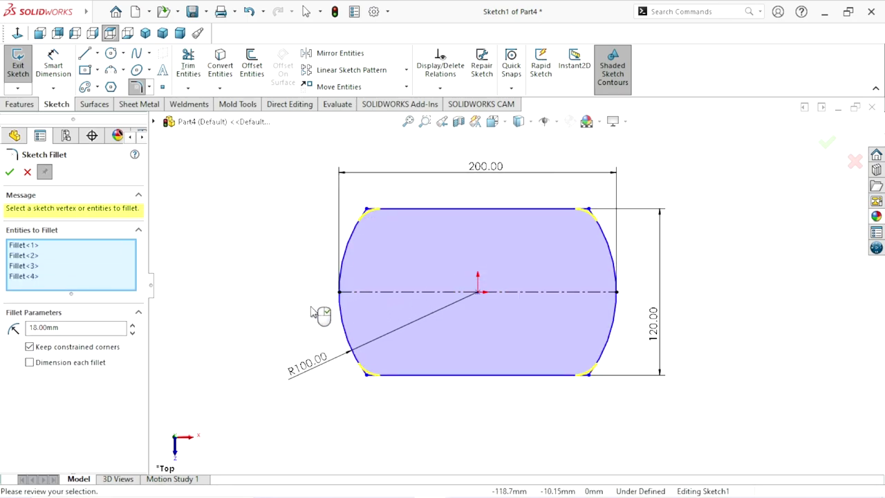
left_click(8, 172)
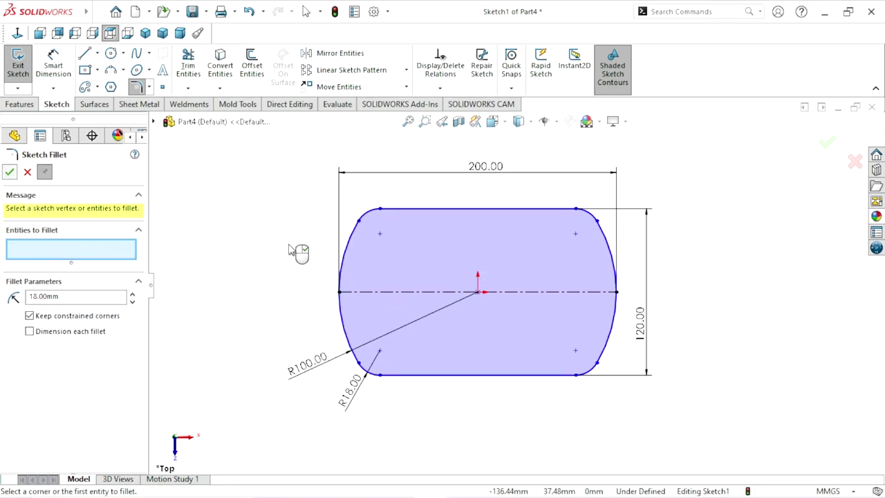
scroll(519, 298, "up", 1)
scroll(520, 299, "down", 1)
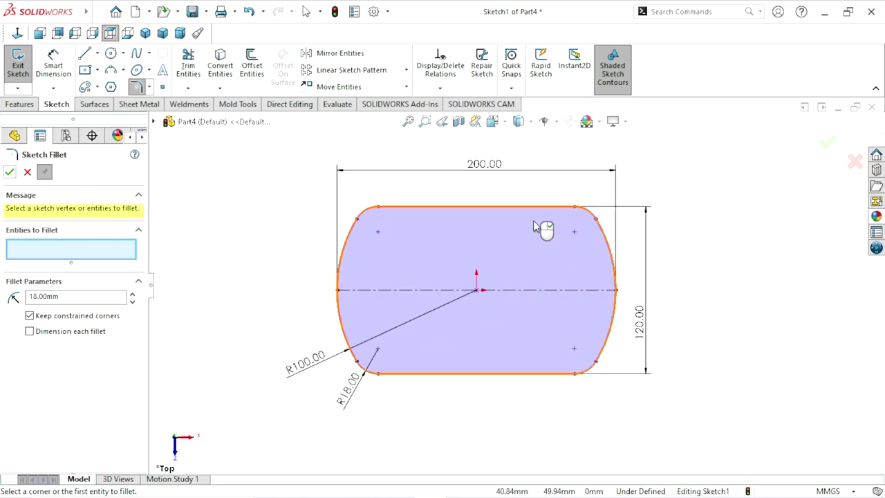
left_click(28, 172)
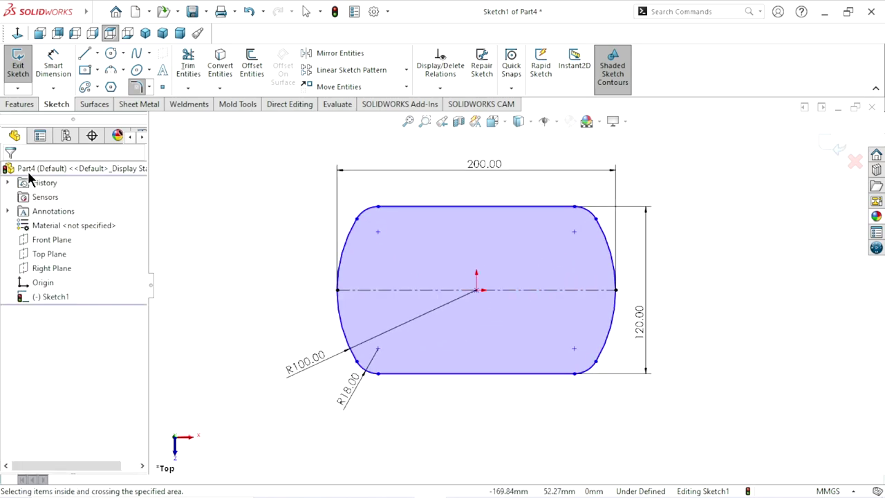
scroll(491, 321, "down", 1)
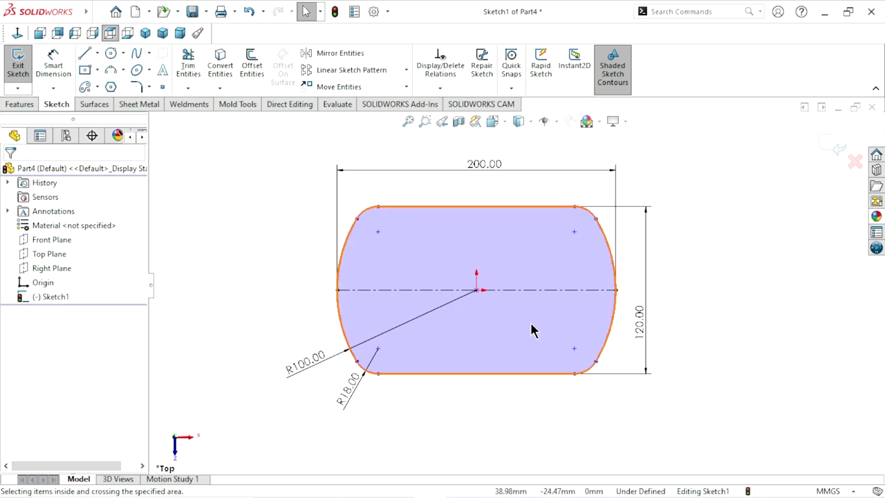
scroll(495, 293, "up", 2)
scroll(470, 249, "down", 2)
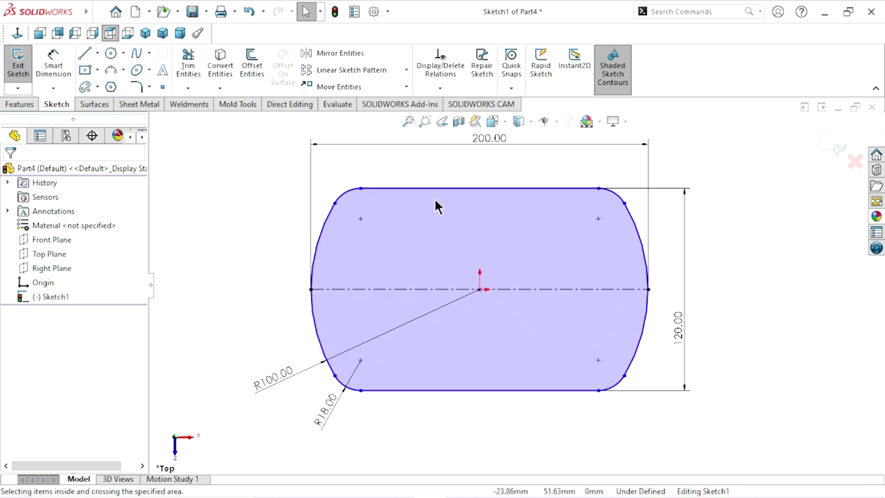
Try Fully Define Sketch, calculate, then cancel it.
left_click(453, 90)
left_click(455, 130)
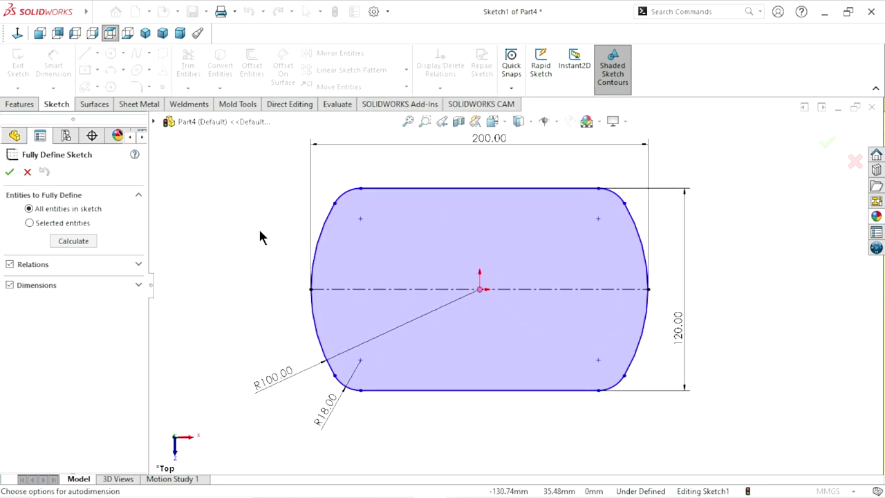
left_click(71, 241)
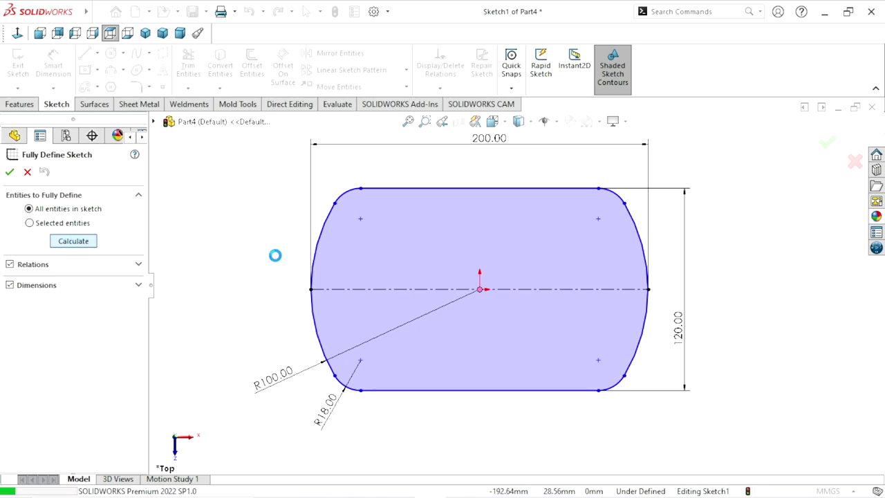
left_click(27, 172)
scroll(367, 298, "up", 3)
scroll(424, 283, "down", 2)
scroll(516, 276, "down", 1)
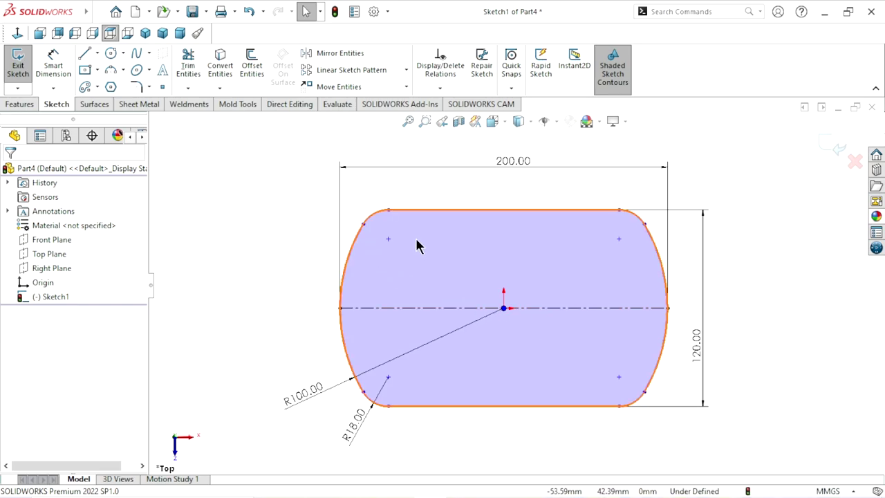
scroll(515, 277, "up", 1)
scroll(517, 237, "down", 2)
Dimension the top-left fillet endpoint 70.50 mm horizontally from the origin.
left_click(50, 72)
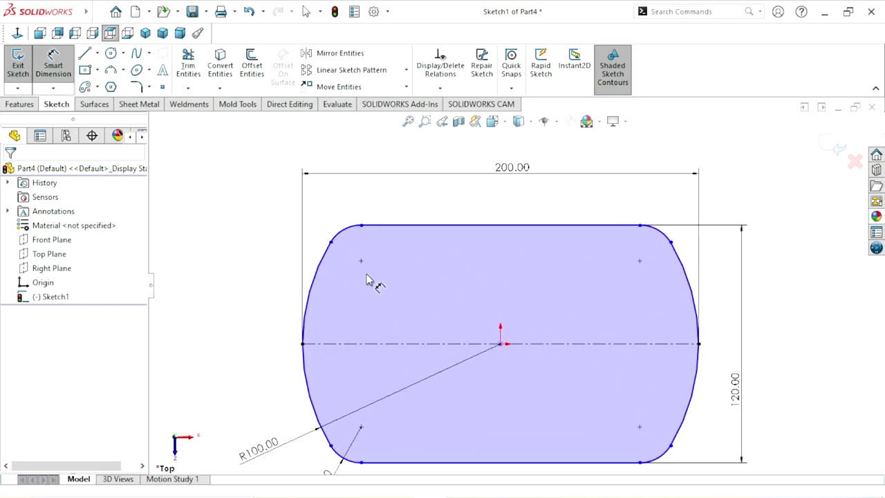
left_click(361, 226)
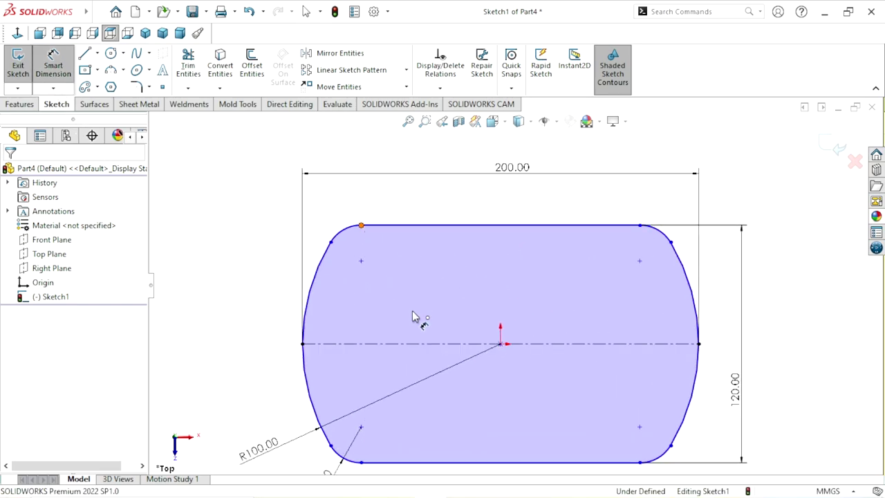
left_click(500, 344)
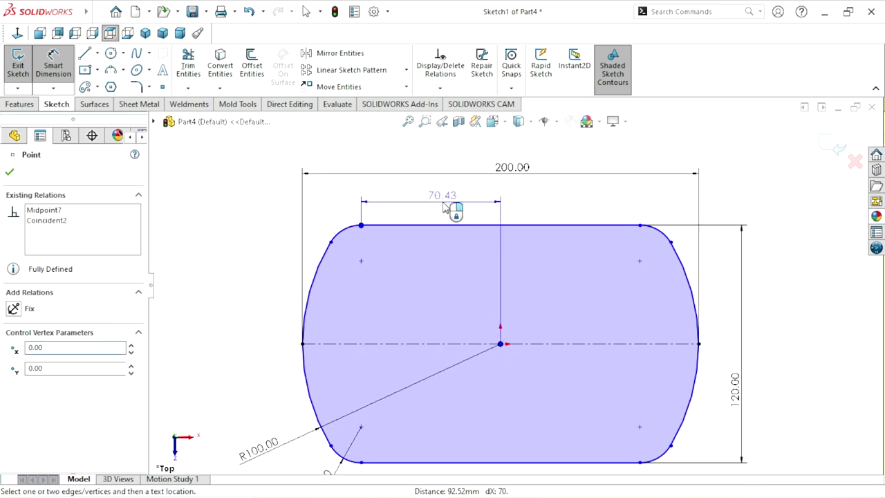
left_click(444, 206)
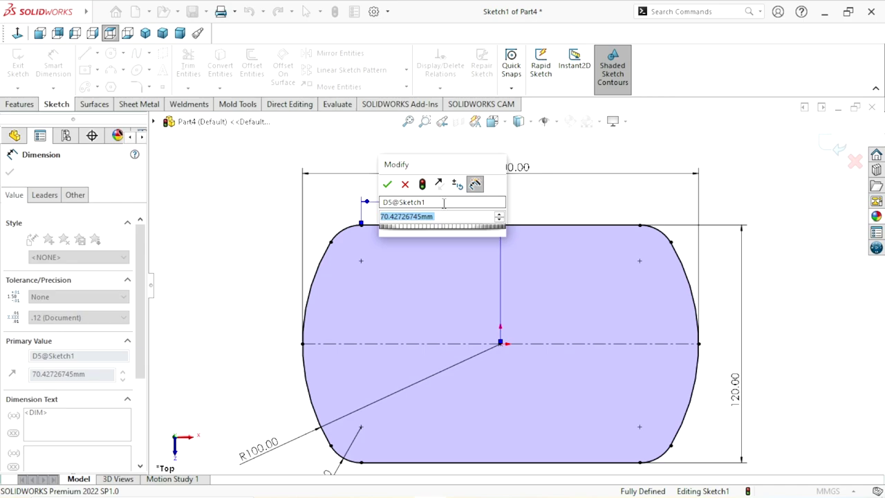
type("70")
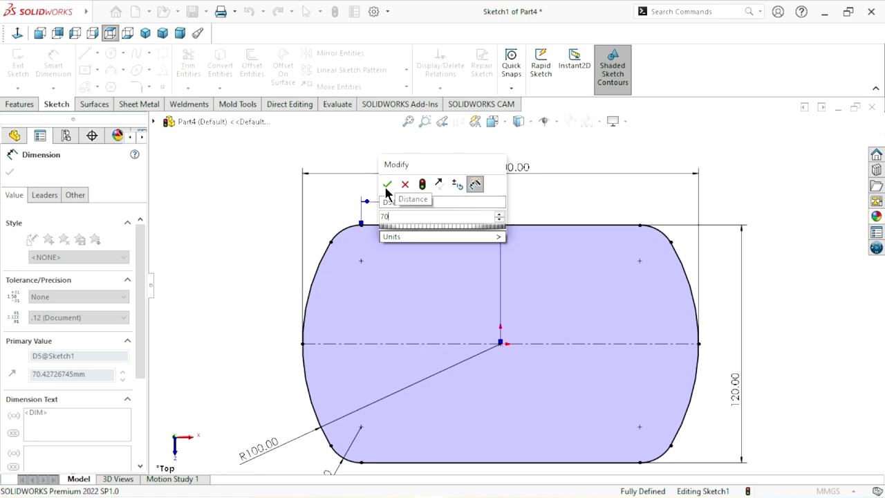
type(".5")
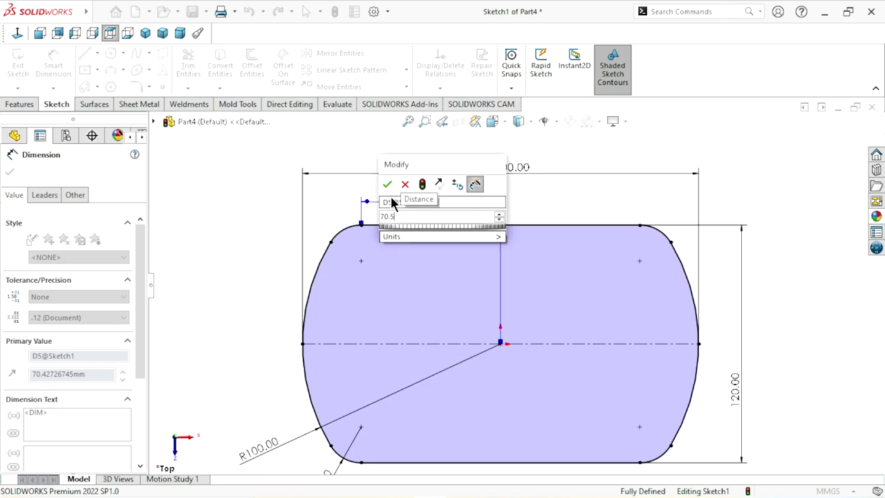
left_click(388, 184)
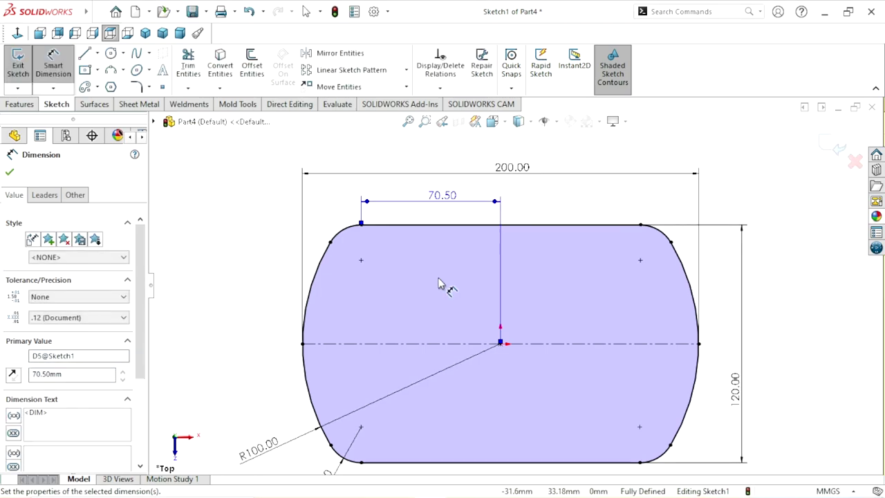
scroll(465, 382, "up", 3)
scroll(525, 353, "down", 2)
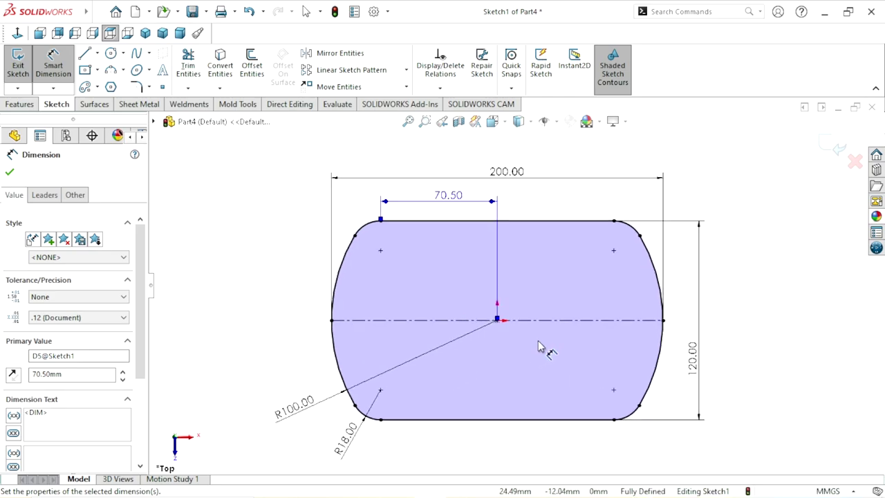
scroll(559, 322, "up", 1)
scroll(559, 323, "down", 1)
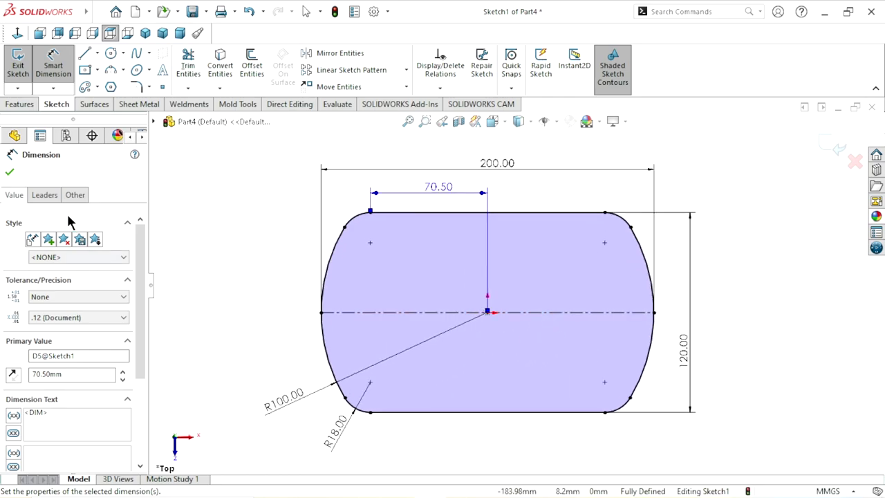
left_click(9, 172)
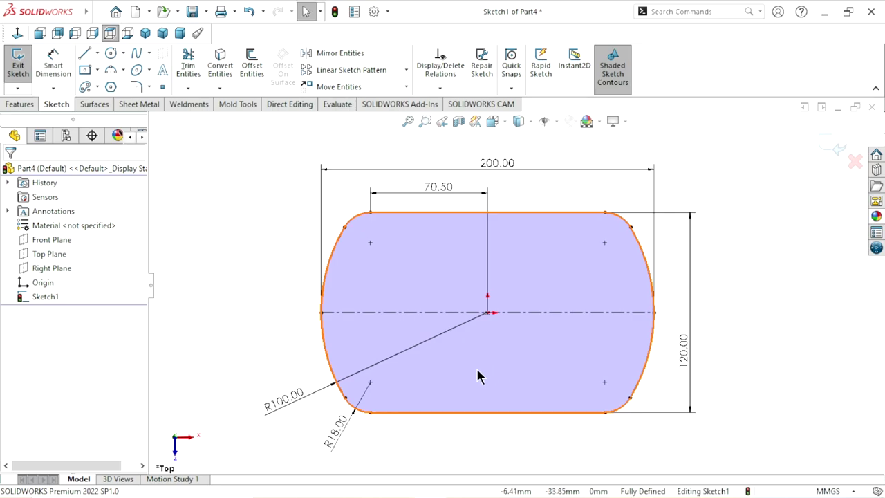
scroll(510, 331, "up", 1)
scroll(511, 331, "down", 1)
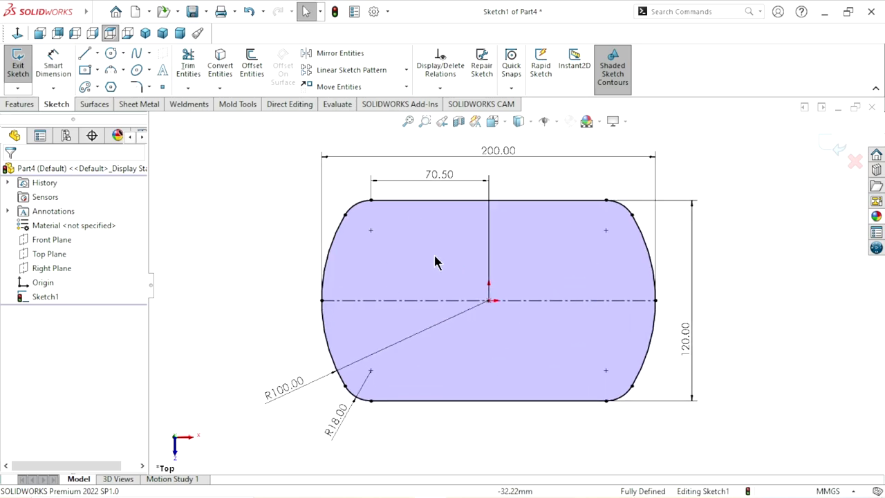
Extrude the sketch 30 mm into a solid plate and return to trimetric view.
left_click(22, 104)
left_click(21, 68)
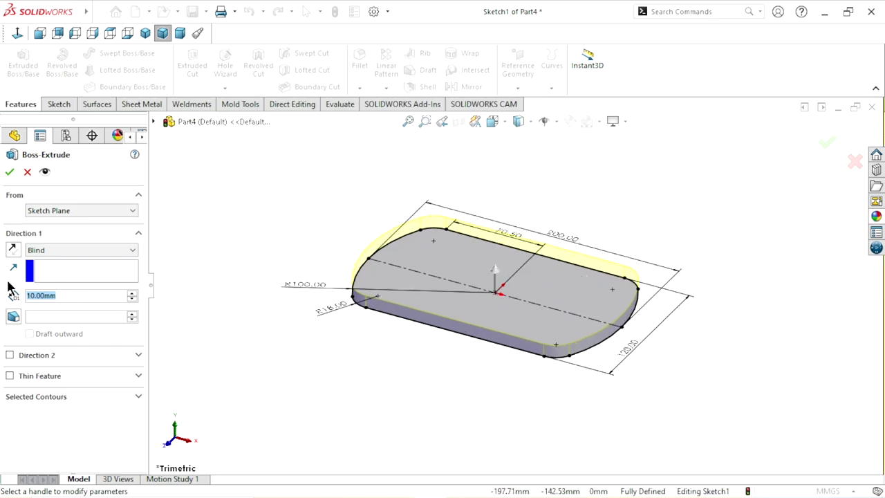
type("30")
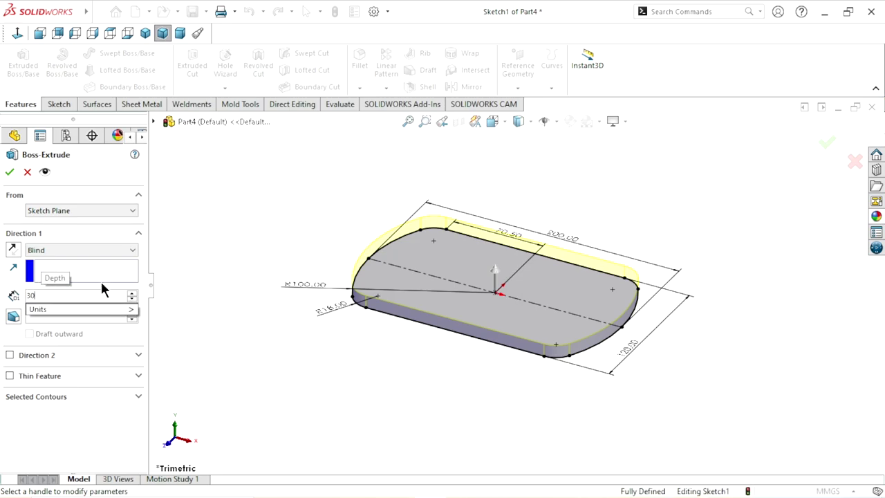
key("Return")
left_click(9, 171)
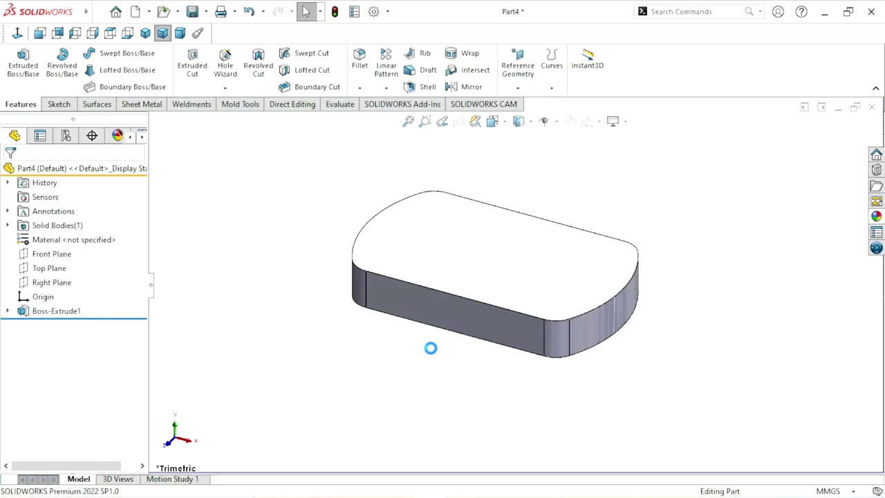
mouse_move(431, 348)
middle_mouse_down()
mouse_move(476, 332)
mouse_move(537, 340)
mouse_move(545, 298)
middle_mouse_up()
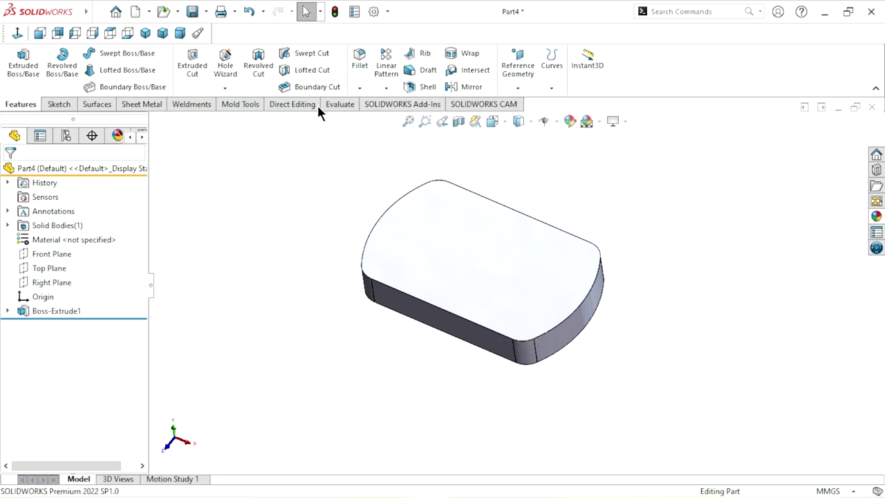
left_click(164, 33)
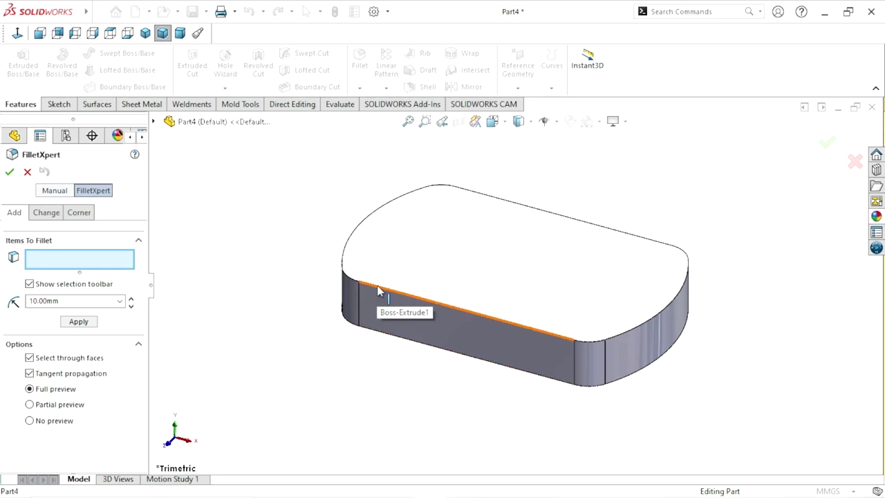
Round the plate's top outer edge with a 10 mm fillet and orbit to the underside.
left_click(359, 302)
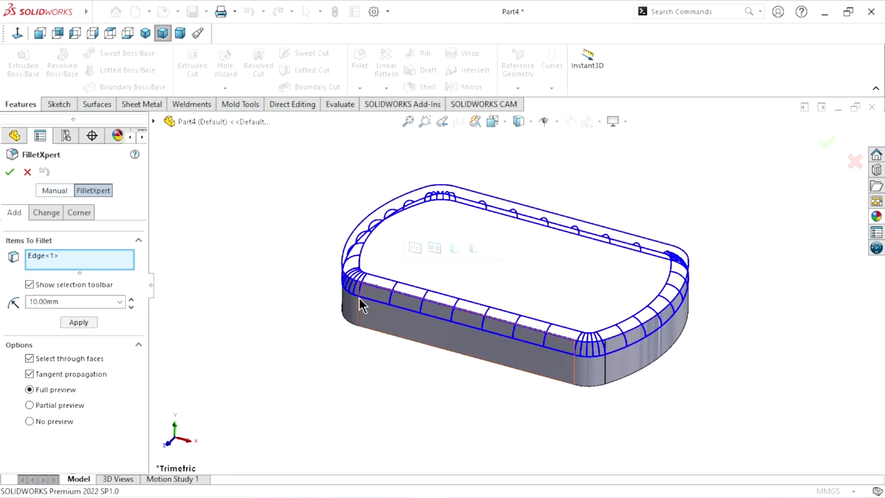
left_click(15, 173)
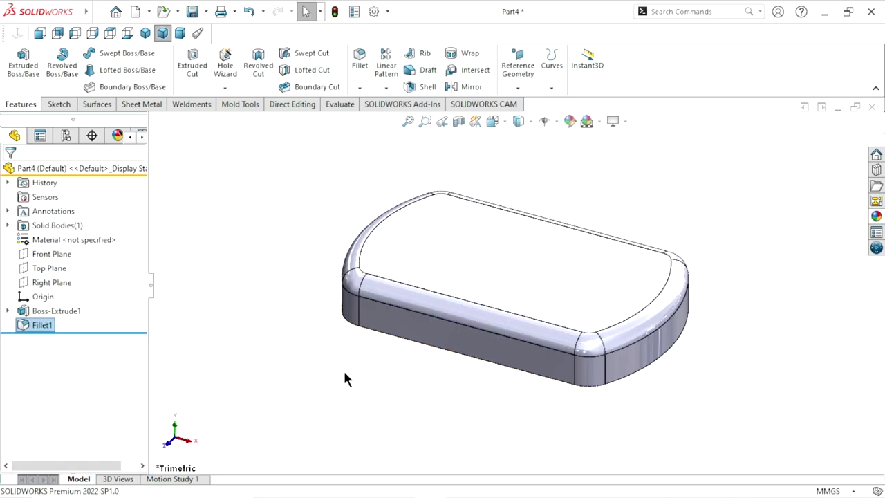
mouse_move(606, 307)
middle_mouse_down()
mouse_move(397, 277)
mouse_move(593, 289)
mouse_move(604, 207)
mouse_move(667, 199)
middle_mouse_up()
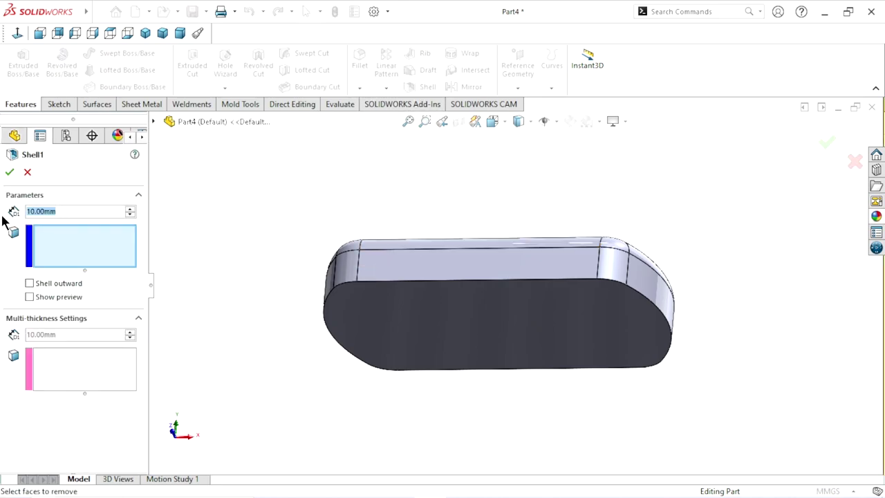
Shell the plate to 6 mm walls with the flat bottom face removed, then orbit to inspect the tray.
type("6")
key("Return")
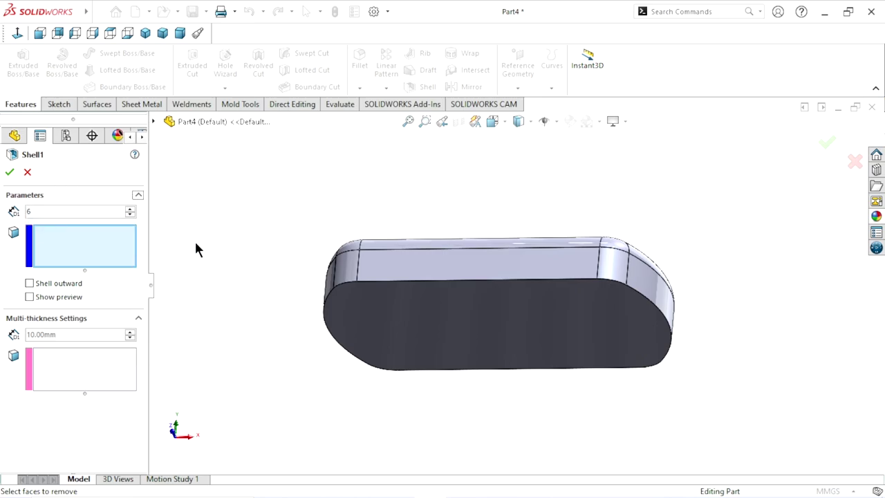
left_click(428, 337)
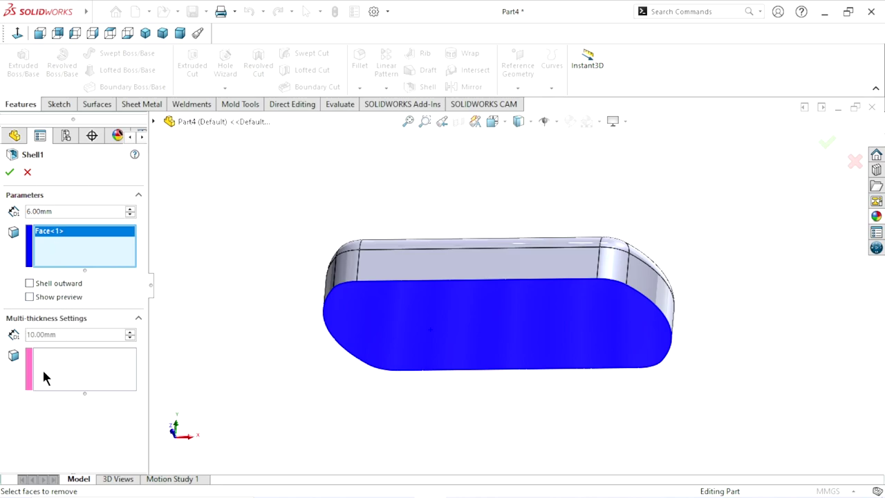
left_click(10, 174)
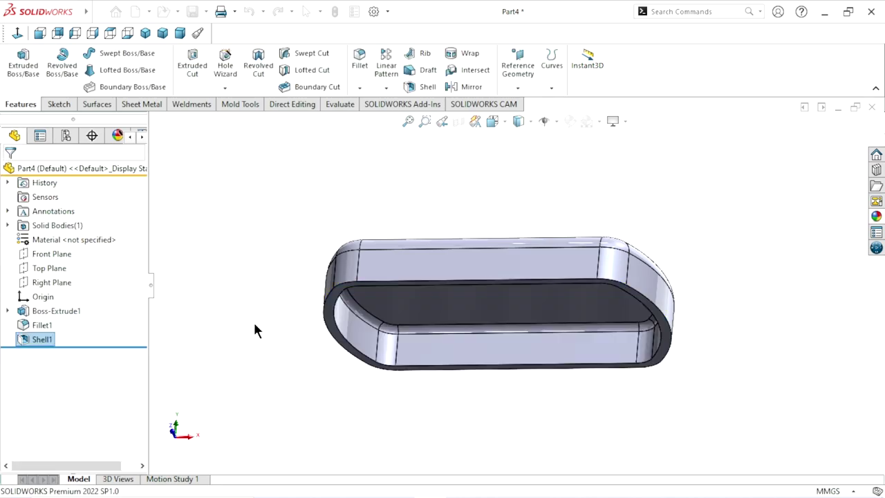
mouse_move(336, 387)
middle_mouse_down()
mouse_move(348, 283)
mouse_move(397, 256)
mouse_move(431, 290)
mouse_move(314, 312)
mouse_move(316, 331)
middle_mouse_up()
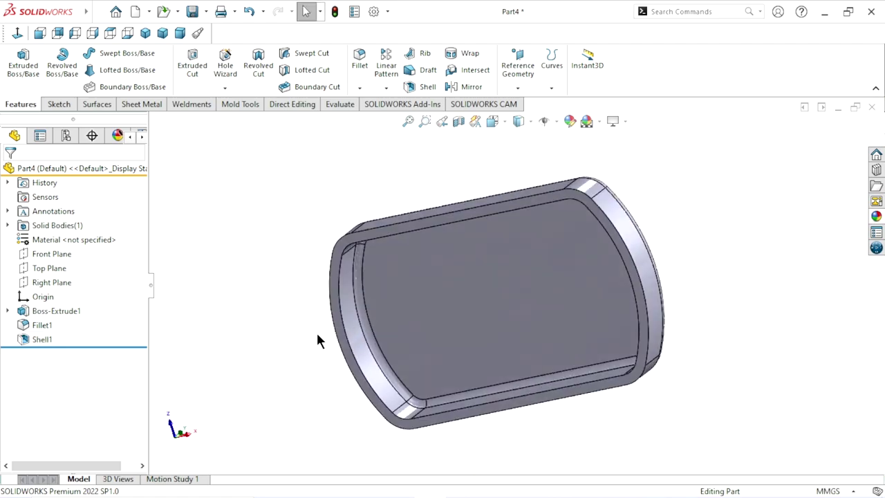
scroll(434, 355, "up", 3)
mouse_move(434, 354)
middle_mouse_down()
mouse_move(464, 247)
mouse_move(357, 303)
mouse_move(450, 338)
mouse_move(467, 375)
middle_mouse_up()
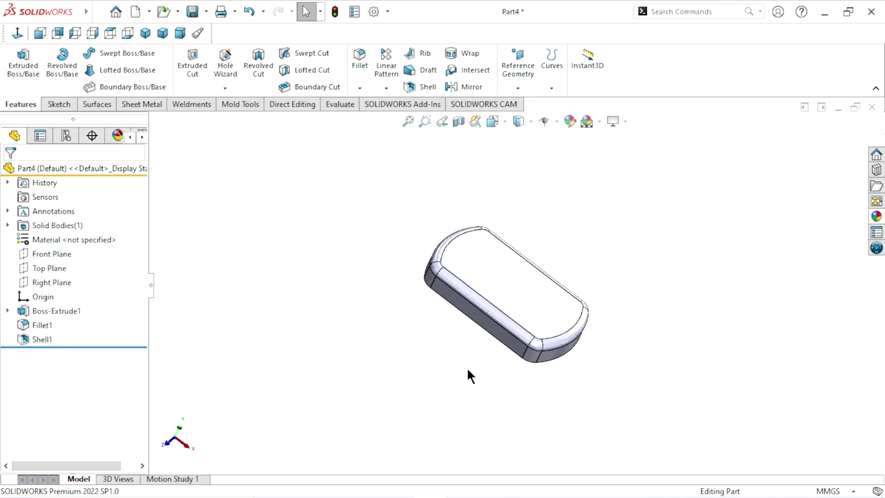
Start a new sketch on the plate's top face.
left_click(534, 306)
left_click(591, 267)
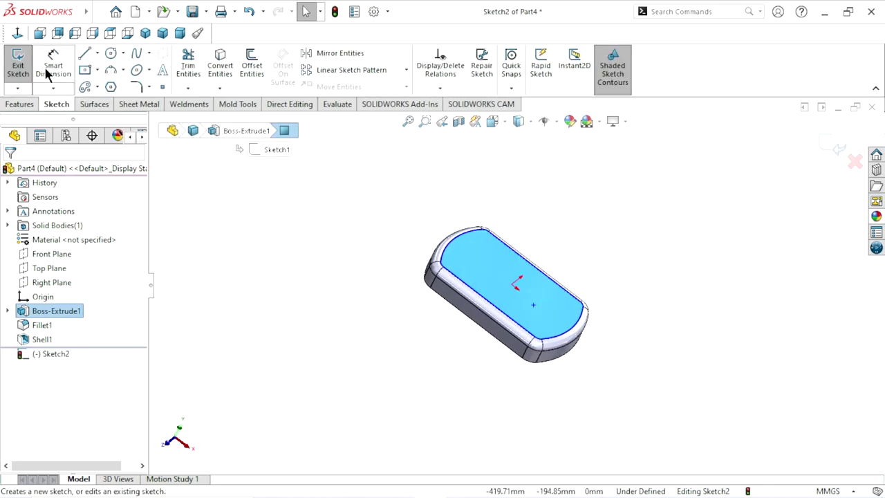
scroll(574, 311, "up", 3)
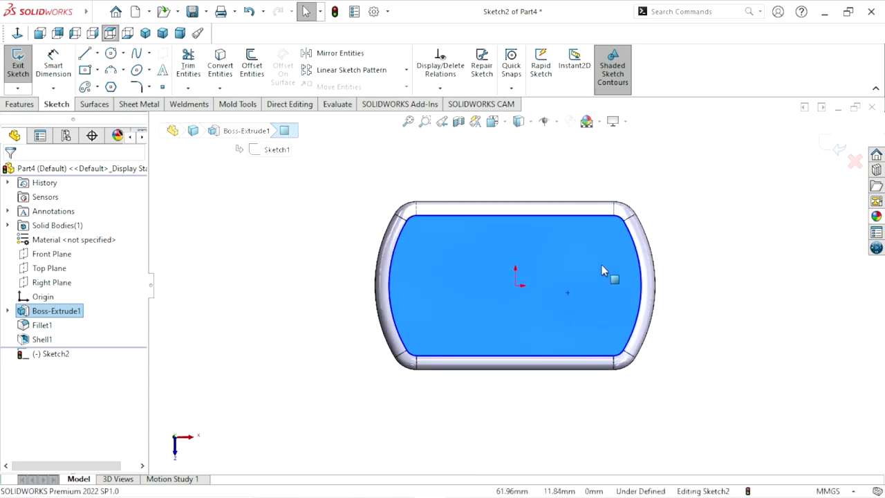
scroll(609, 276, "down", 2)
Draw a smaller circle upper left and a larger circle right of the origin.
left_click(110, 53)
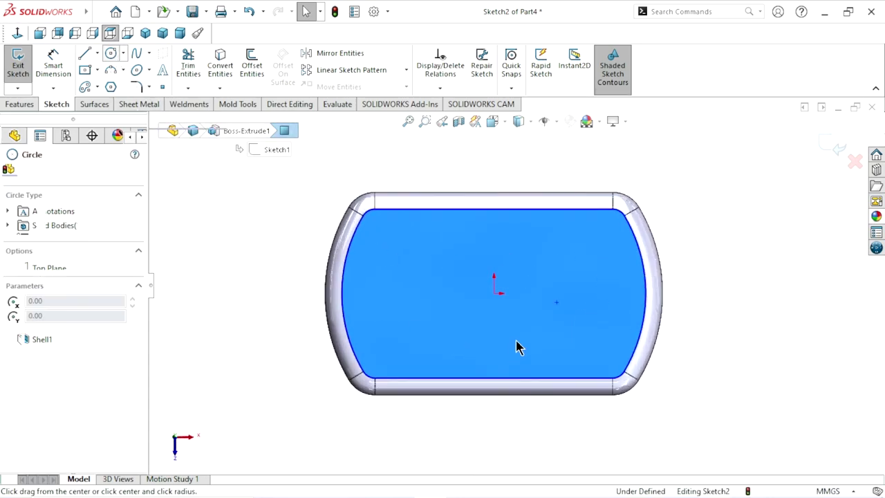
left_click(434, 247)
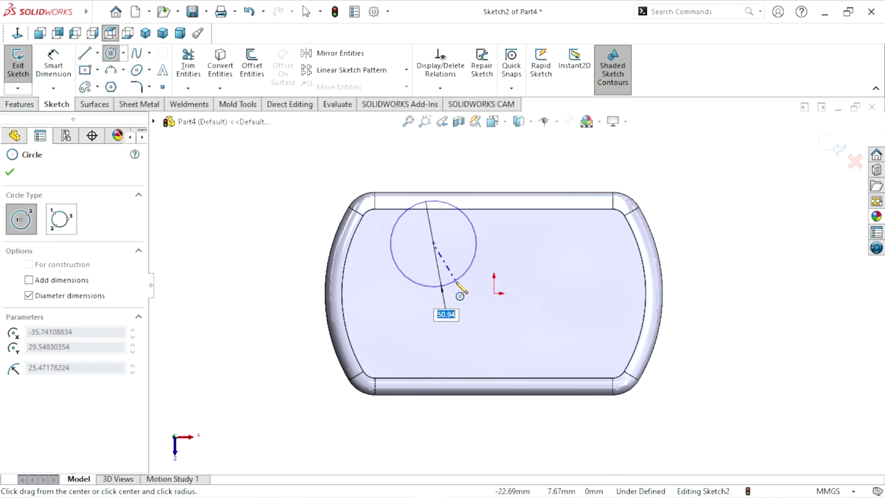
left_click(455, 282)
left_click(550, 277)
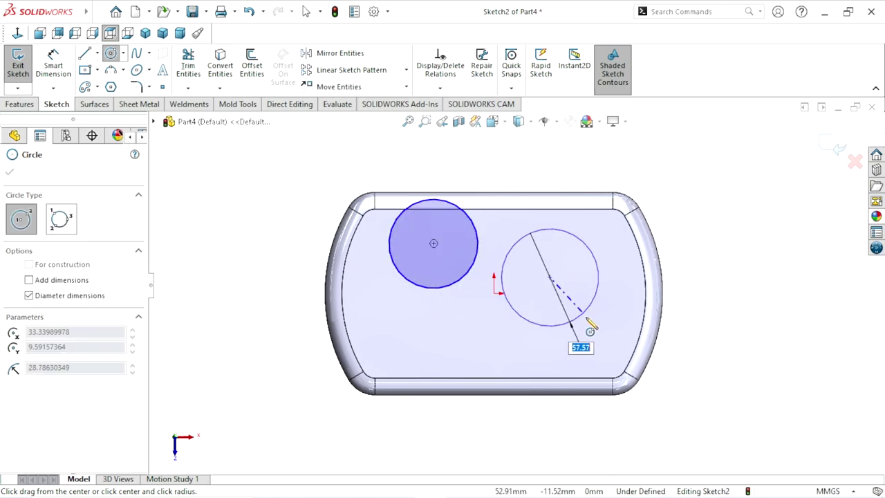
left_click(588, 320)
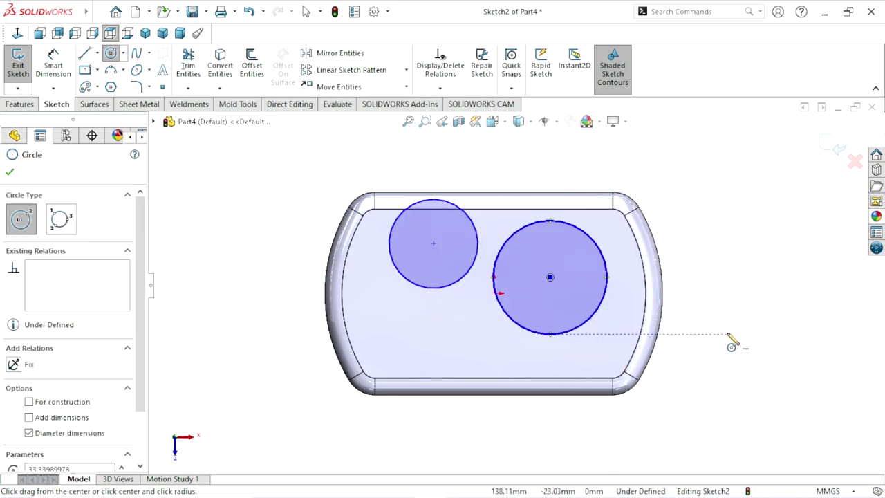
left_click(9, 172)
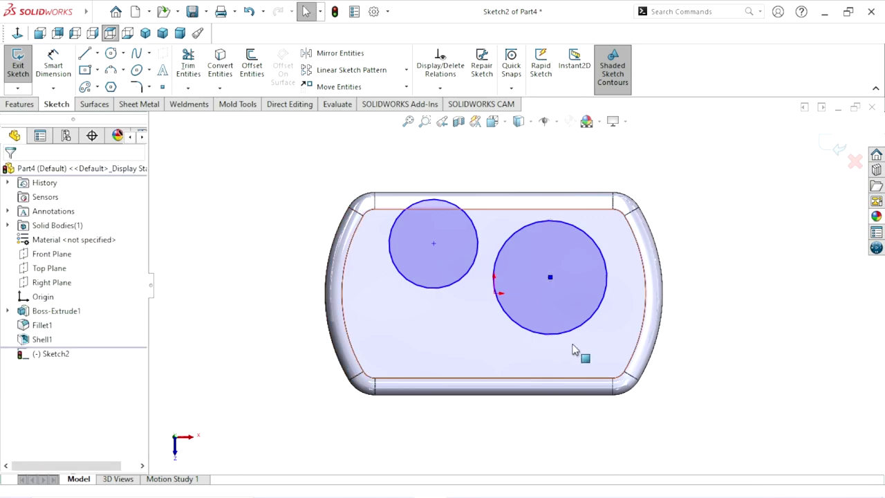
Dimension the distance between the two circle centres as 60 mm.
left_click(53, 63)
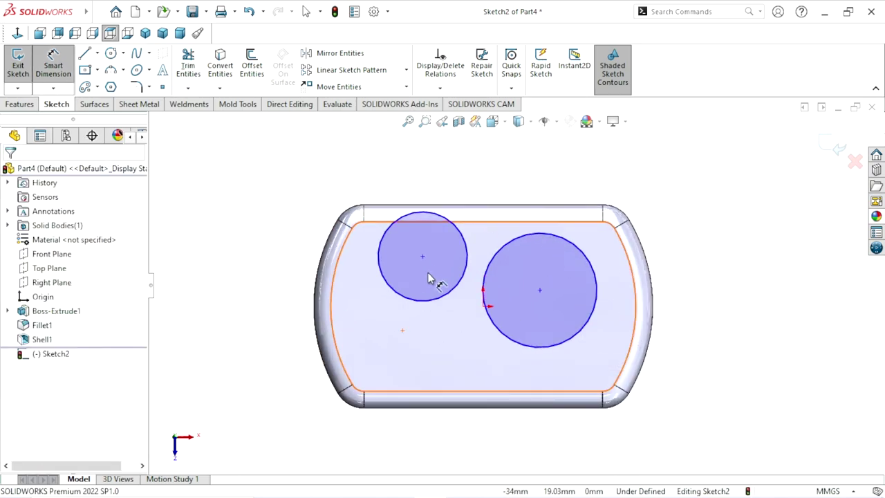
left_click(423, 258)
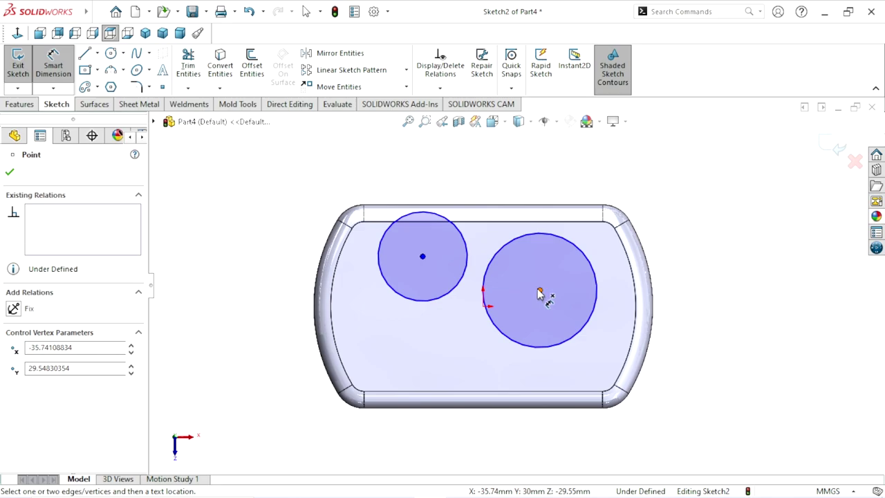
left_click(539, 290)
left_click(490, 173)
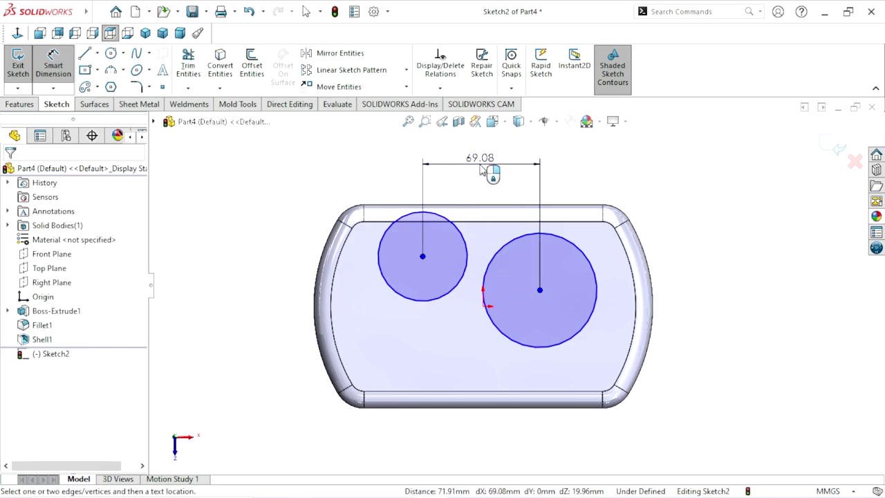
type("60")
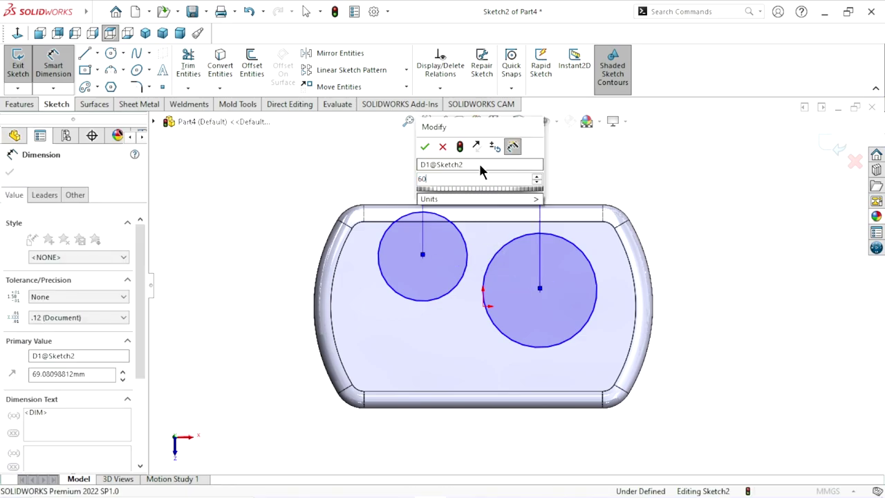
key("Return")
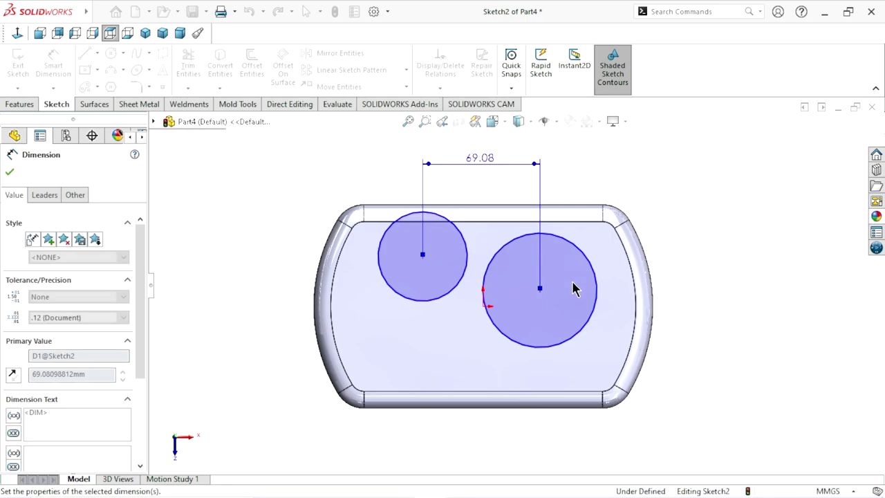
Dimension the left circle Ø60 and the right circle Ø82.
scroll(513, 253, "down", 2)
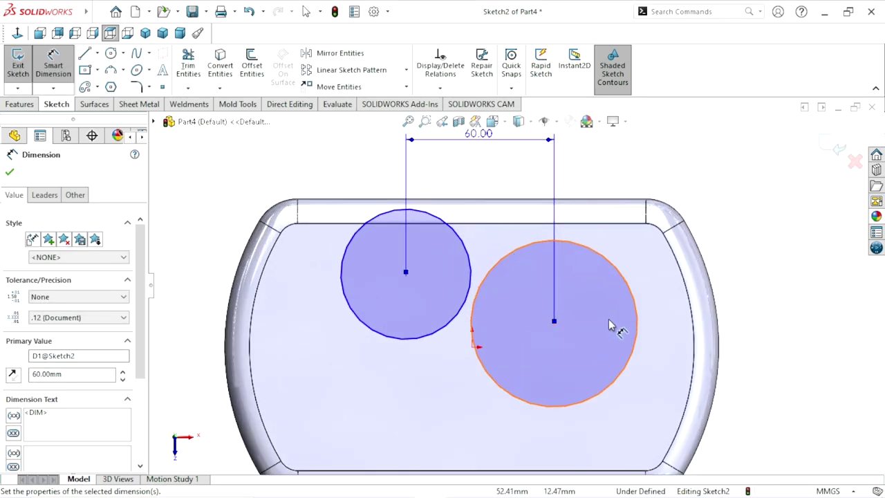
left_click(341, 275)
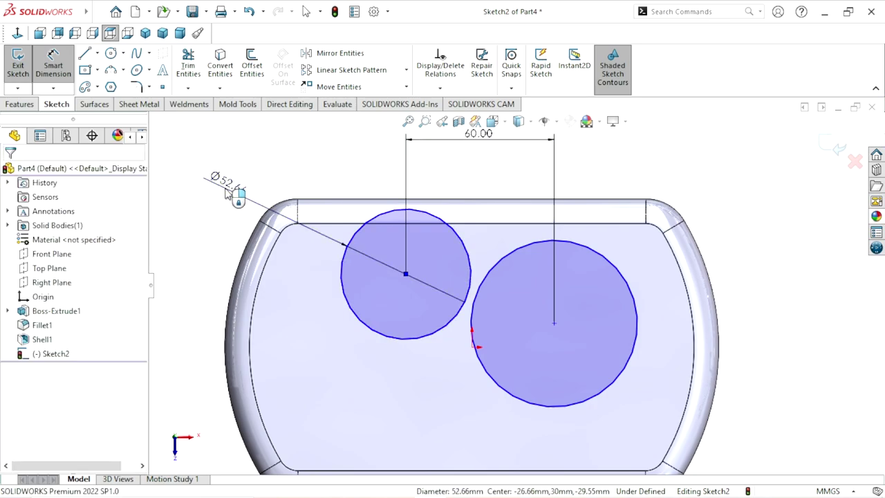
left_click(225, 192)
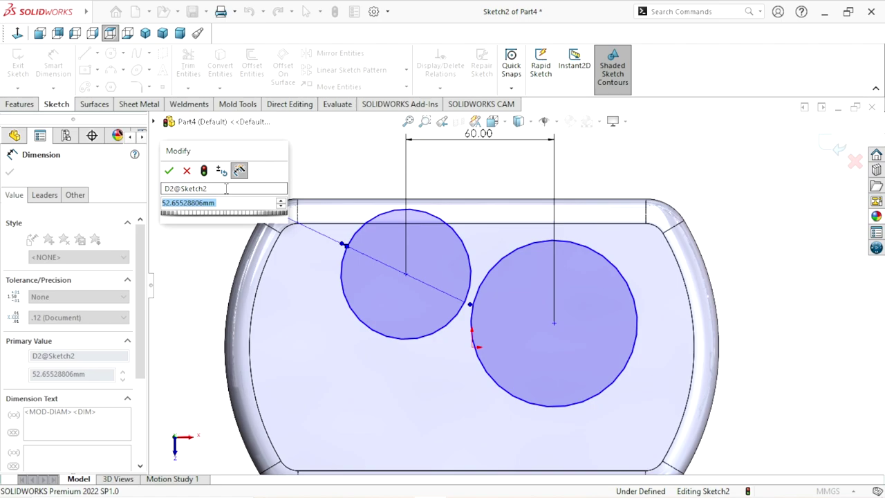
type("60")
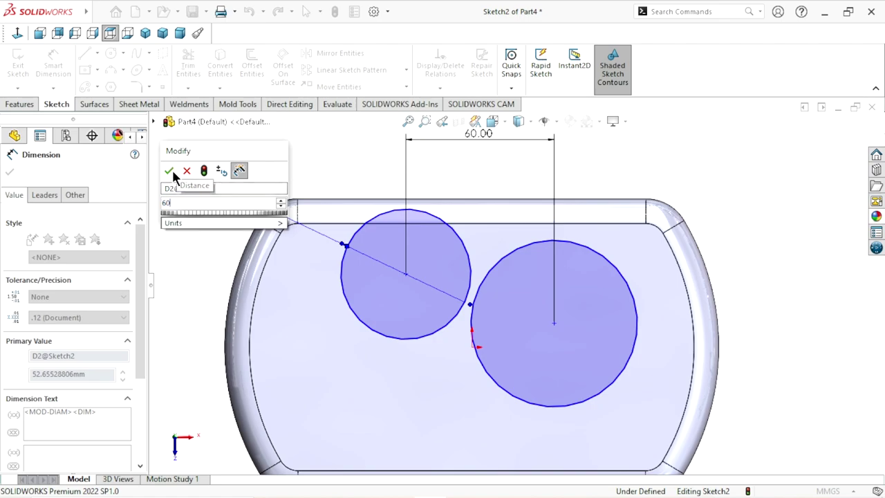
left_click(172, 169)
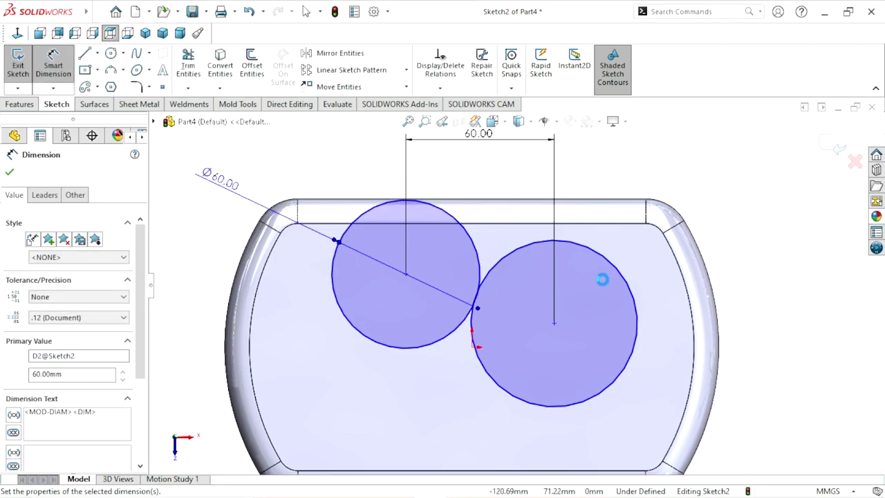
left_click(649, 315)
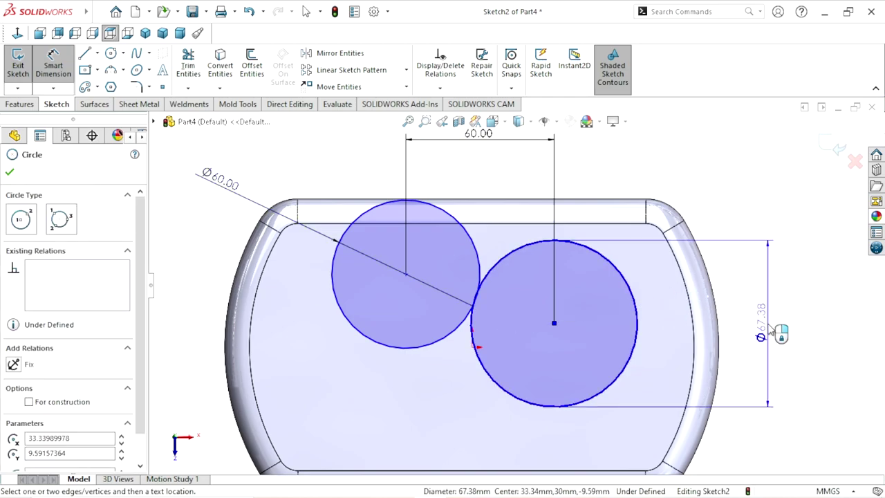
left_click(771, 330)
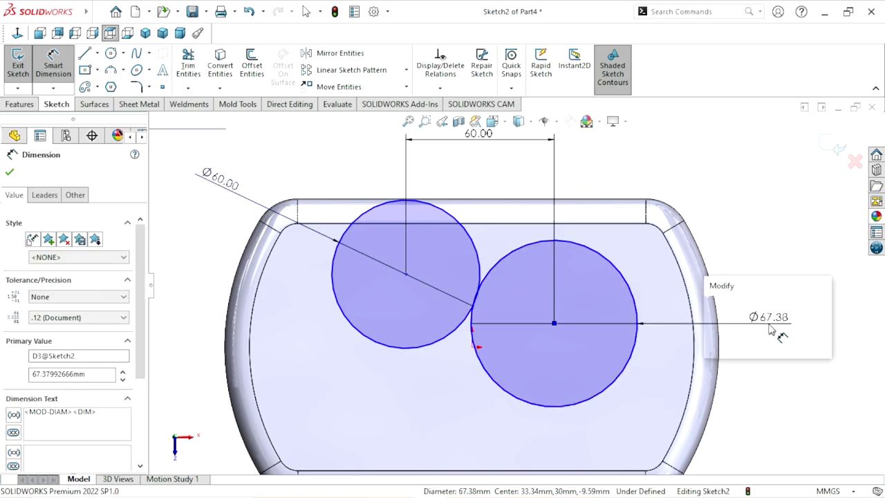
type("82")
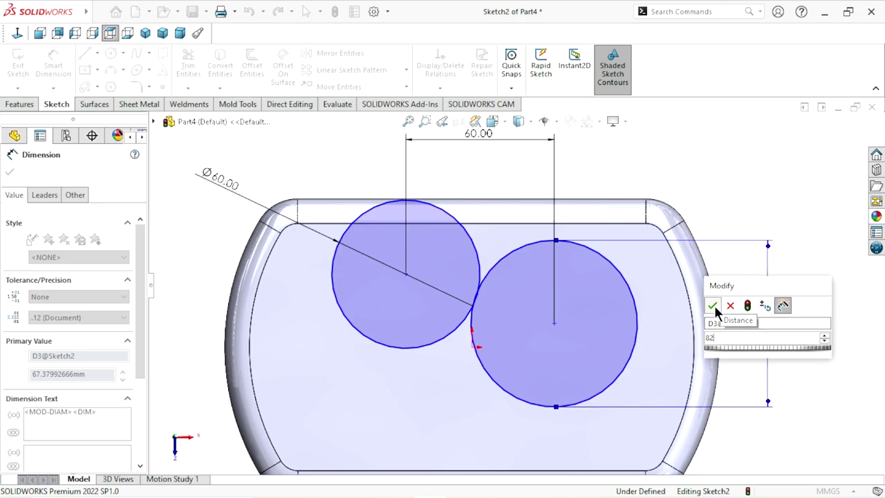
left_click(713, 306)
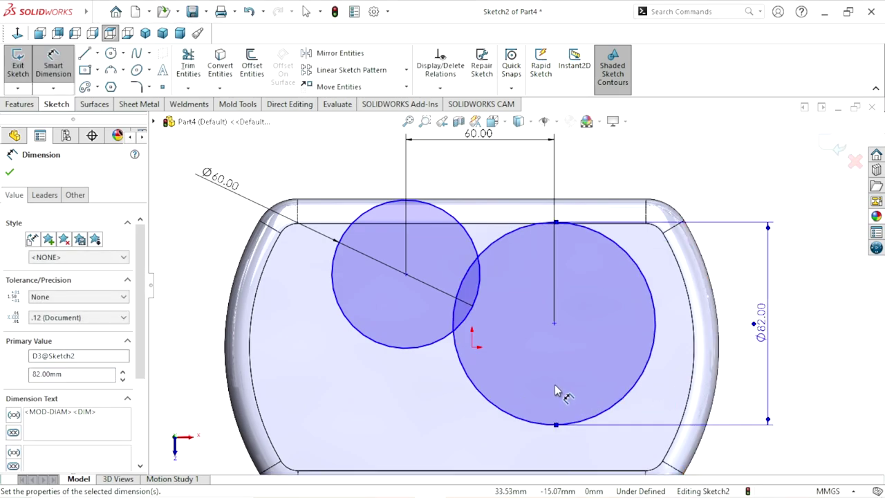
scroll(558, 392, "up", 2)
scroll(518, 339, "up", 1)
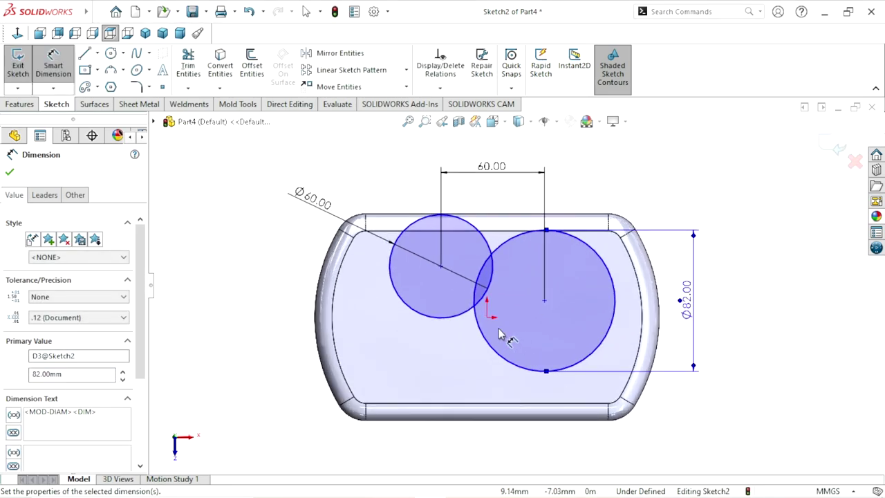
left_click(11, 174)
Locate the large circle's centre 60 mm below the plate's top edge.
scroll(484, 297, "up", 2)
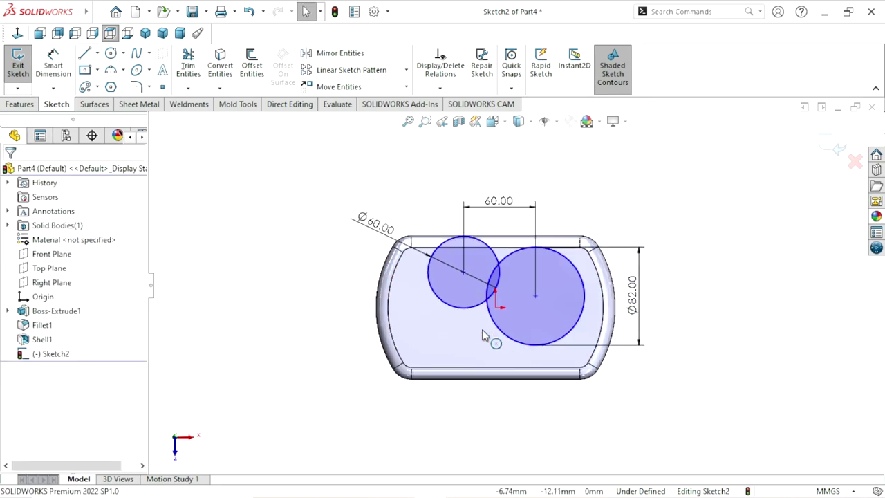
scroll(515, 281, "down", 2)
middle_click_drag(500, 335, 486, 282)
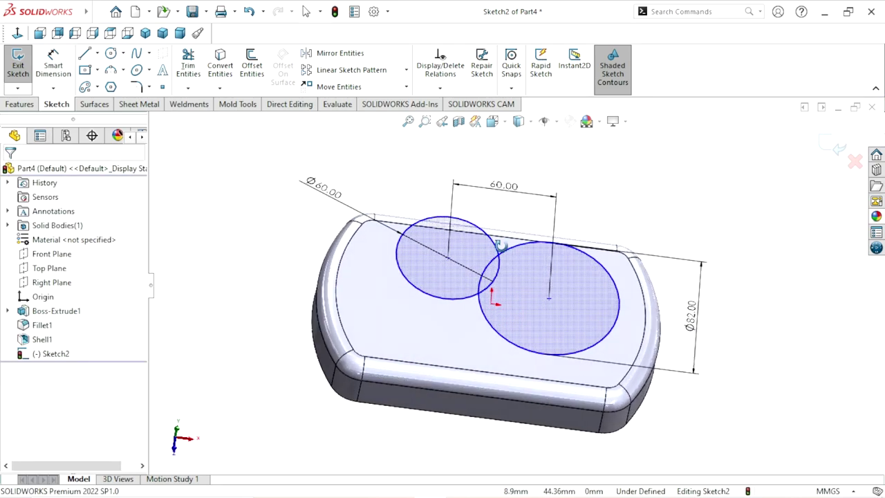
left_click(17, 34)
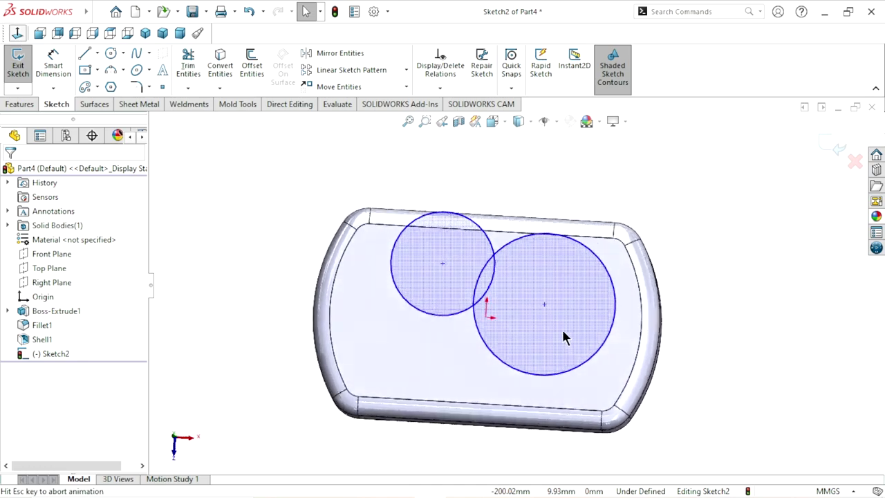
scroll(597, 277, "down", 2)
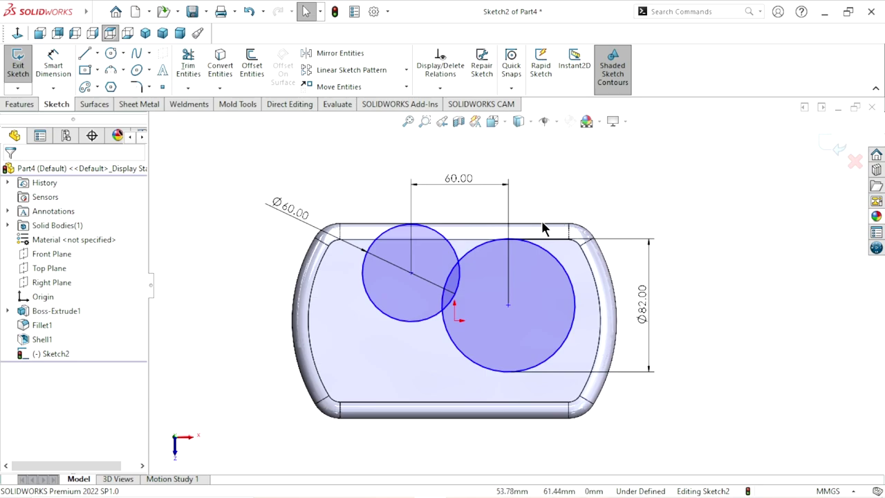
left_click(54, 63)
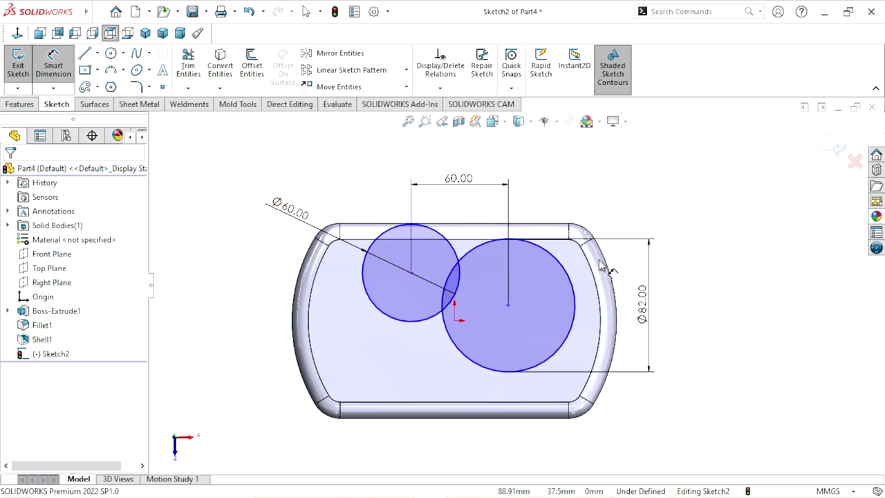
left_click(526, 224)
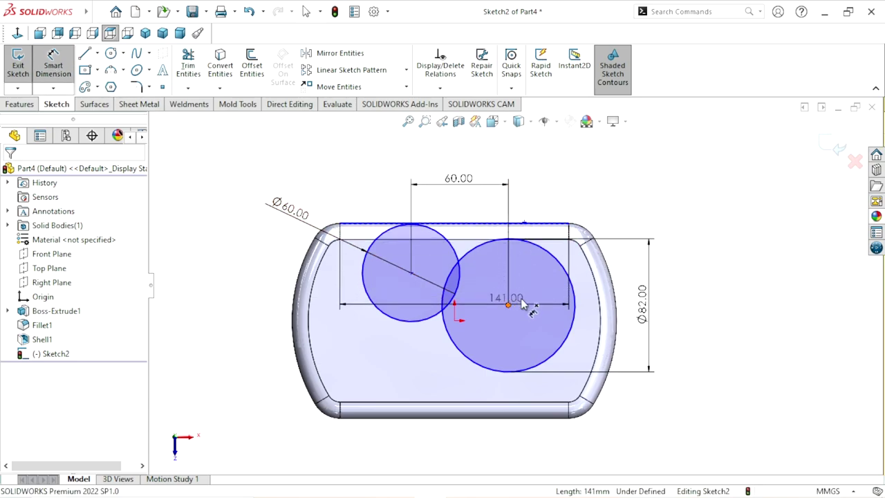
left_click(511, 304)
left_click(635, 274)
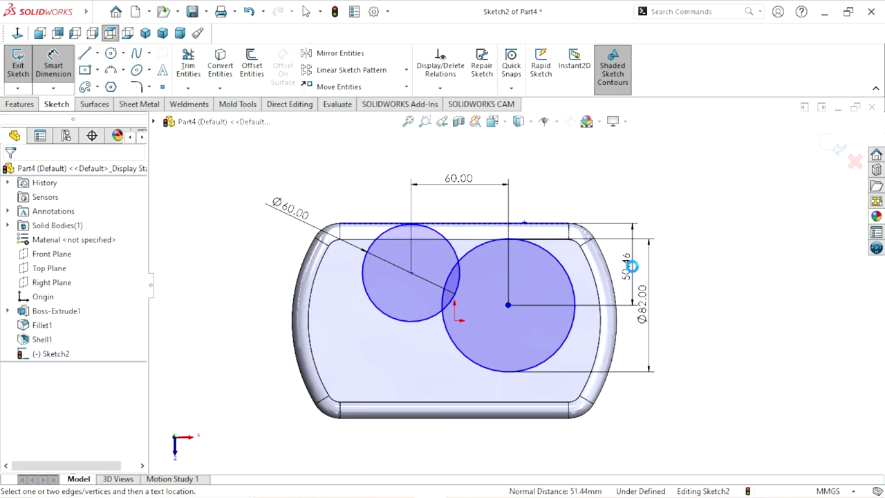
type("60")
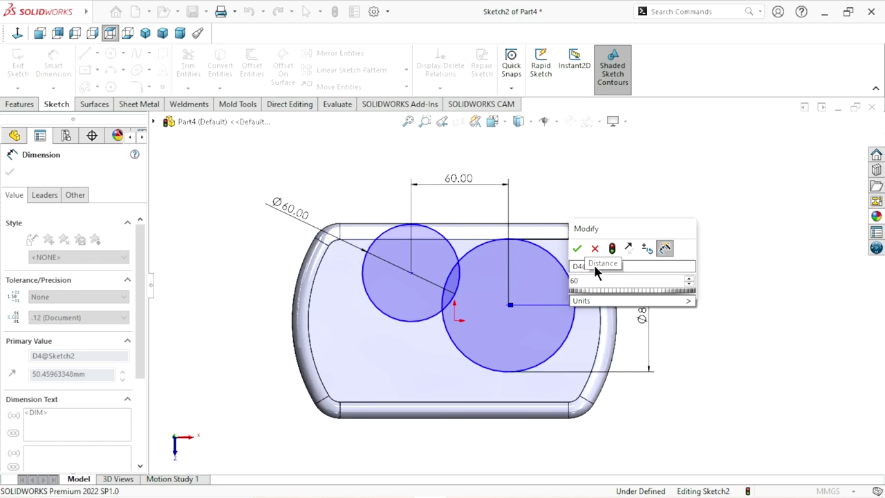
left_click(576, 247)
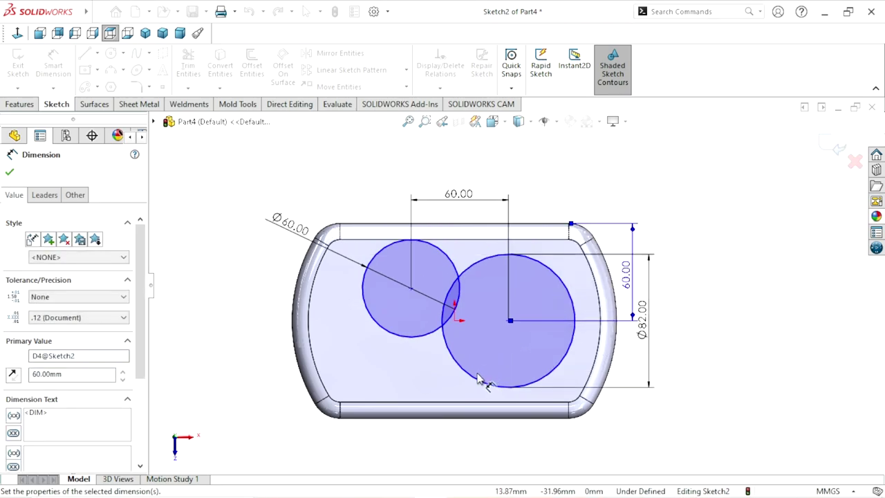
key("f")
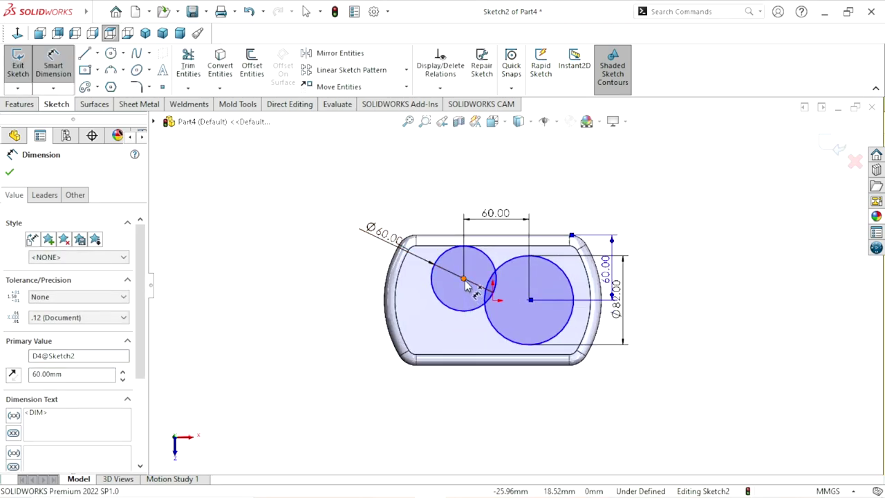
Offset the small circle's centre vertically by 15 mm.
left_click(464, 280)
left_click(408, 310)
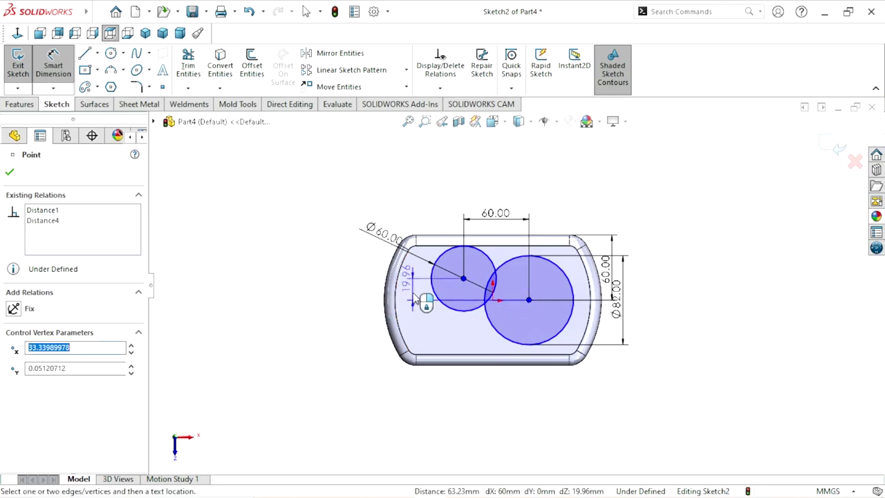
left_click(418, 297)
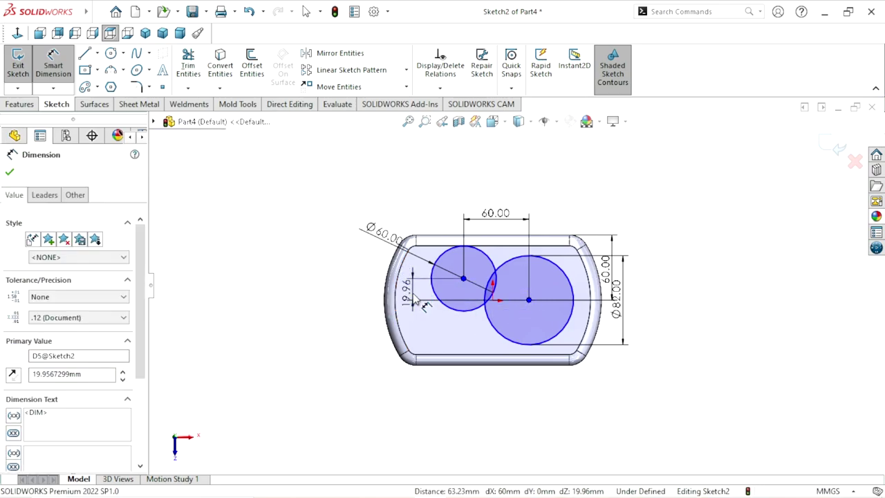
type("15")
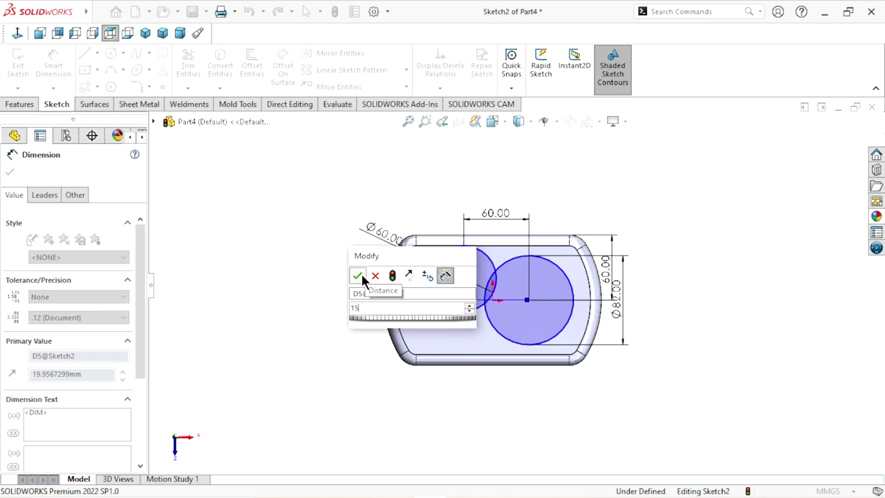
left_click(358, 276)
scroll(516, 354, "up", 1)
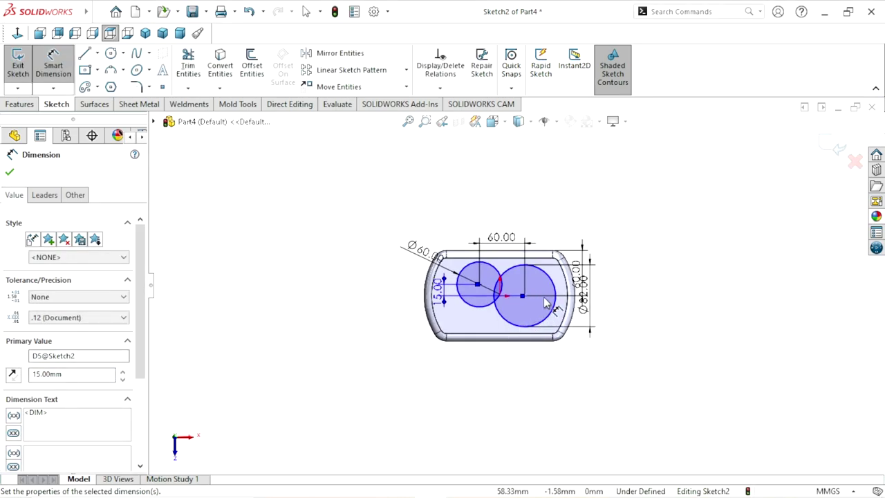
scroll(503, 325, "down", 1)
scroll(503, 310, "down", 1)
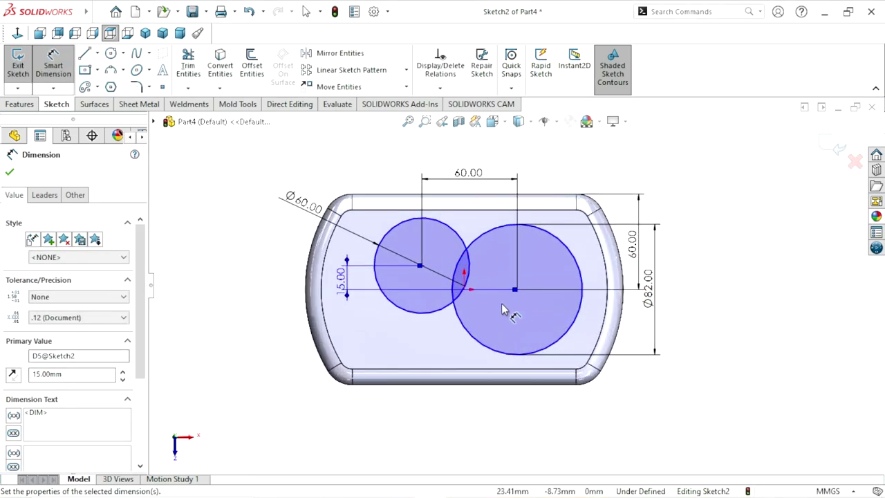
scroll(349, 265, "down", 1)
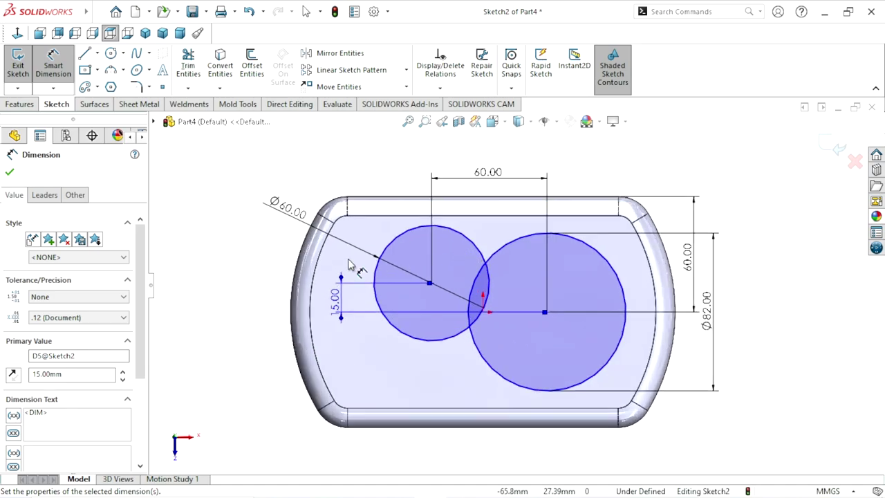
Locate the small circle's centre 49.50 mm from the plate's left edge.
left_click(348, 208)
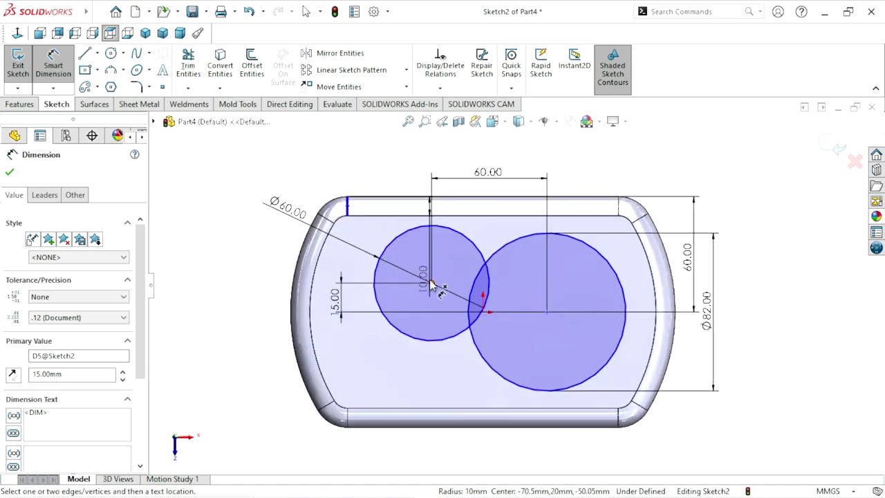
left_click(431, 282)
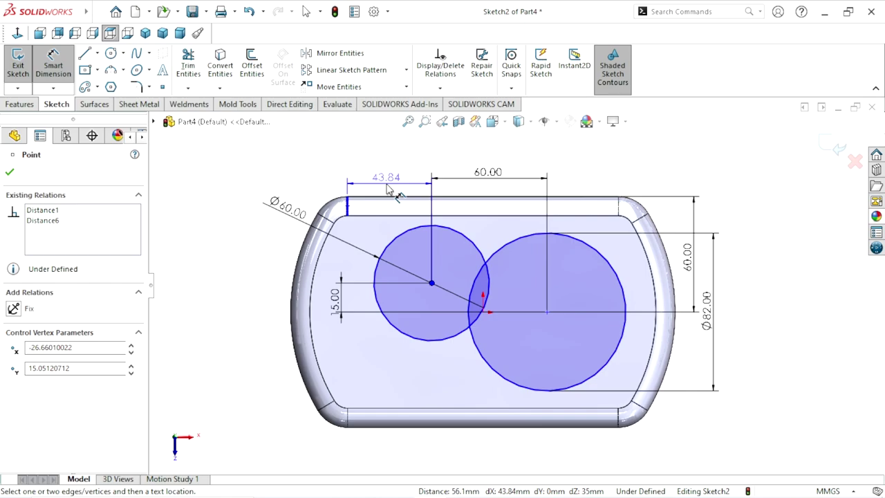
left_click(388, 190)
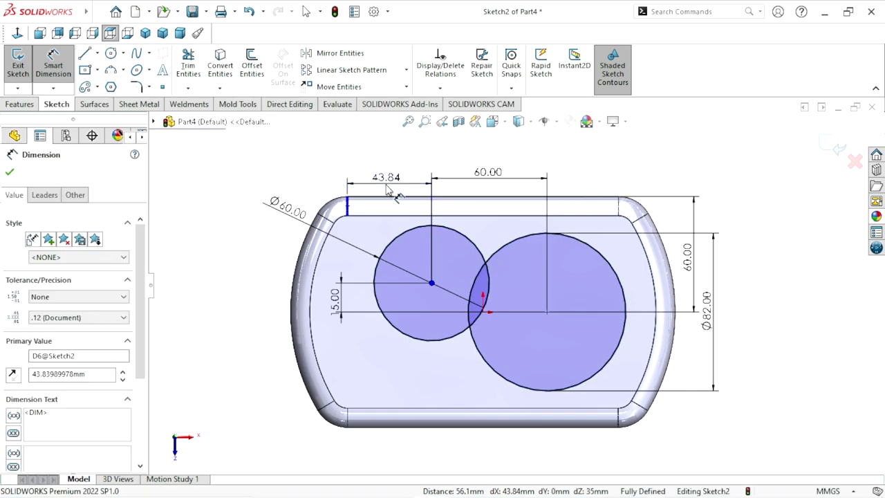
type("49.5")
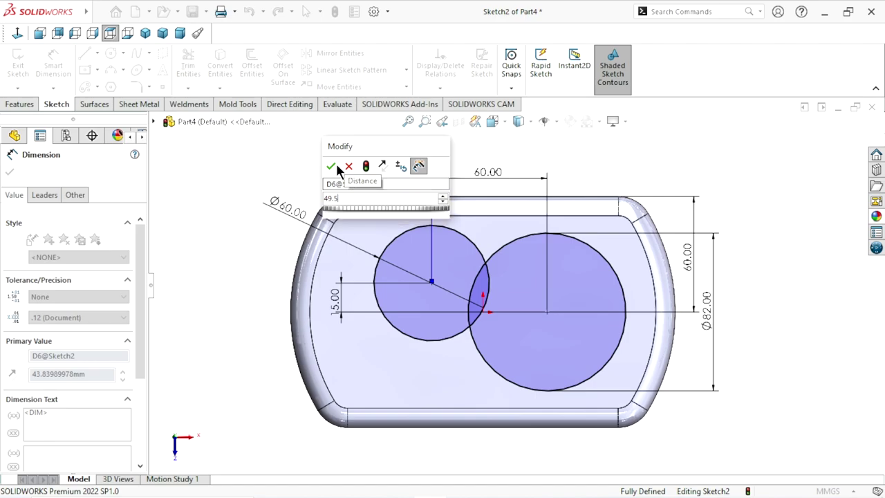
left_click(349, 166)
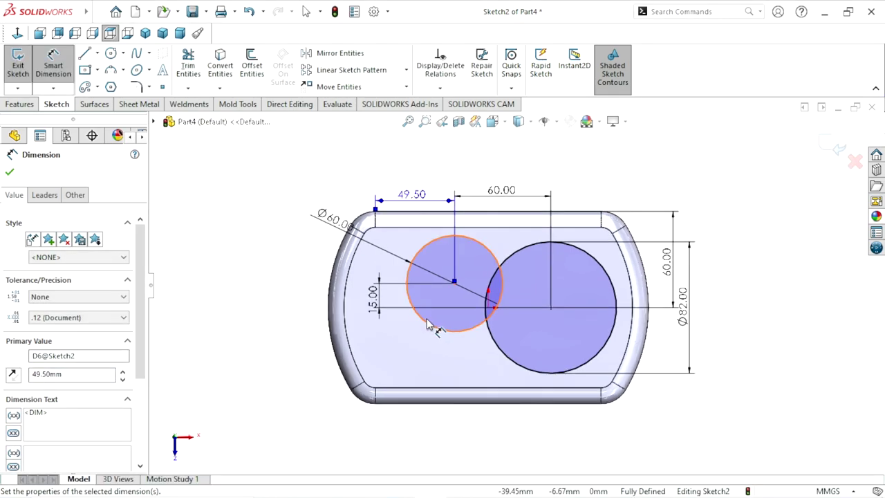
scroll(503, 333, "up", 1)
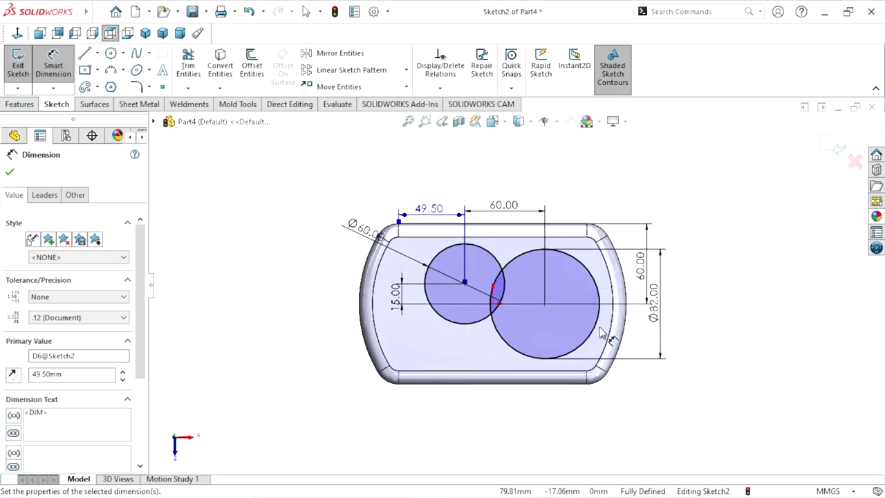
scroll(579, 340, "up", 1)
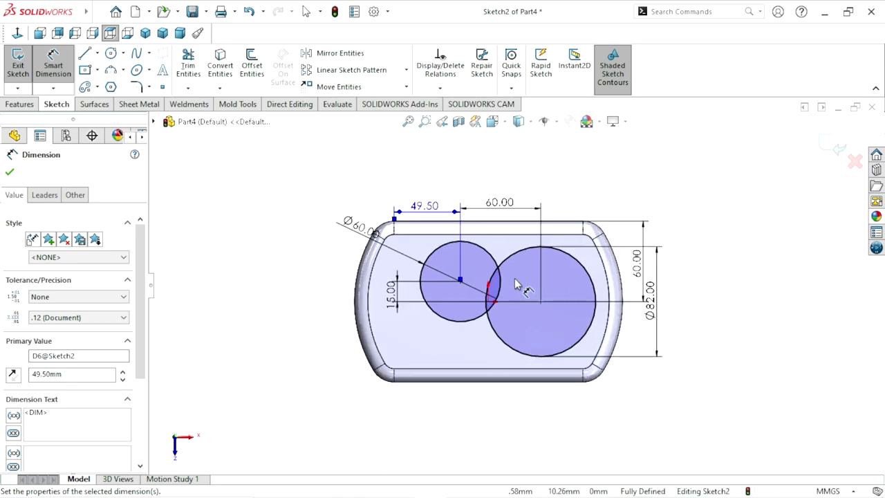
scroll(515, 279, "down", 2)
Tidy the Ø60.00, 49.50 and 60.00 dimension labels above the part.
left_click_drag(296, 211, 297, 210)
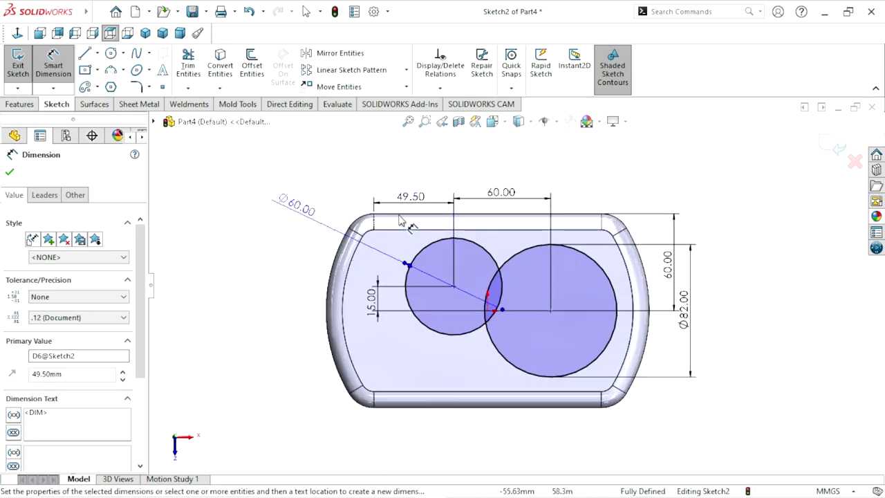
left_click_drag(408, 196, 408, 180)
left_click_drag(524, 195, 514, 199)
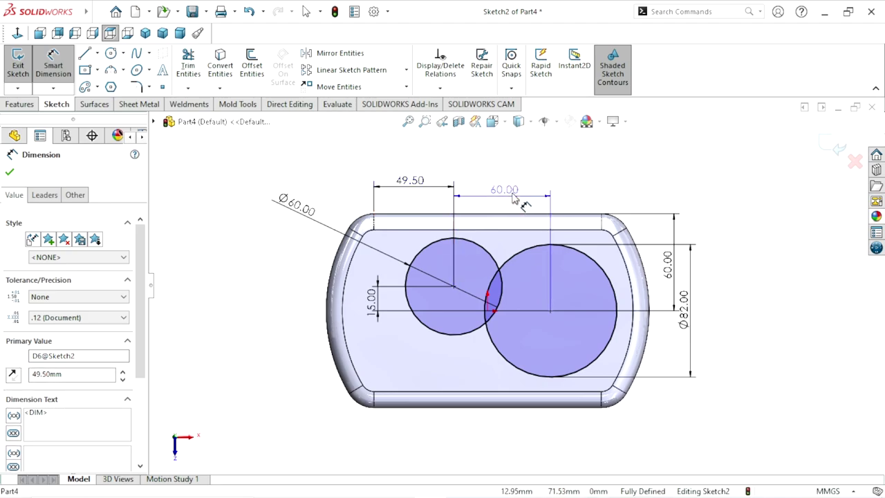
scroll(540, 292, "up", 1)
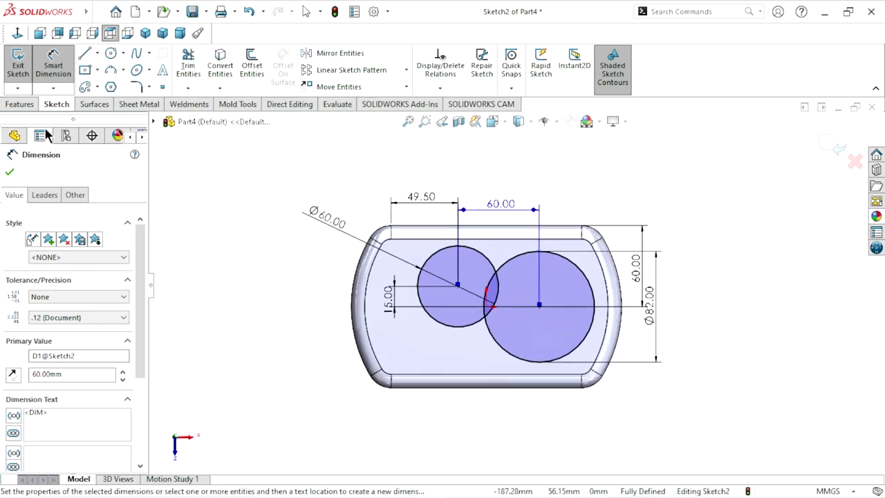
left_click(10, 173)
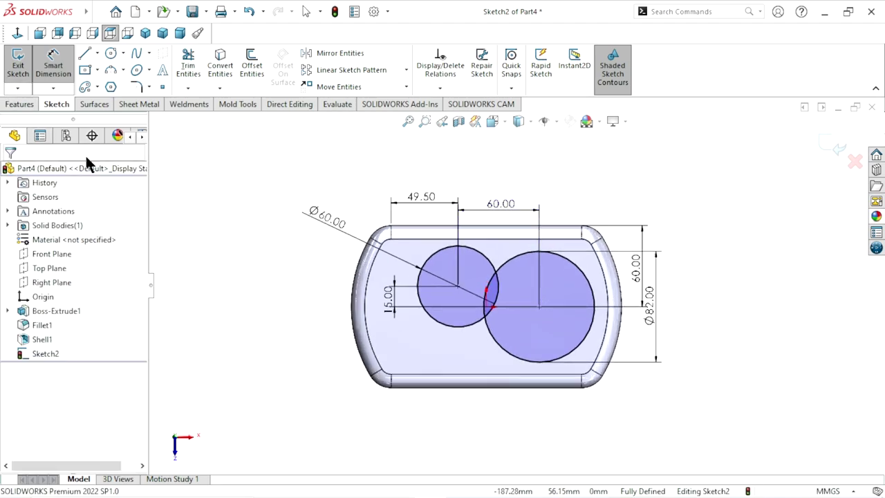
Trim away the overlapping inner arcs of both circles.
left_click(194, 72)
left_click_drag(509, 324, 506, 309)
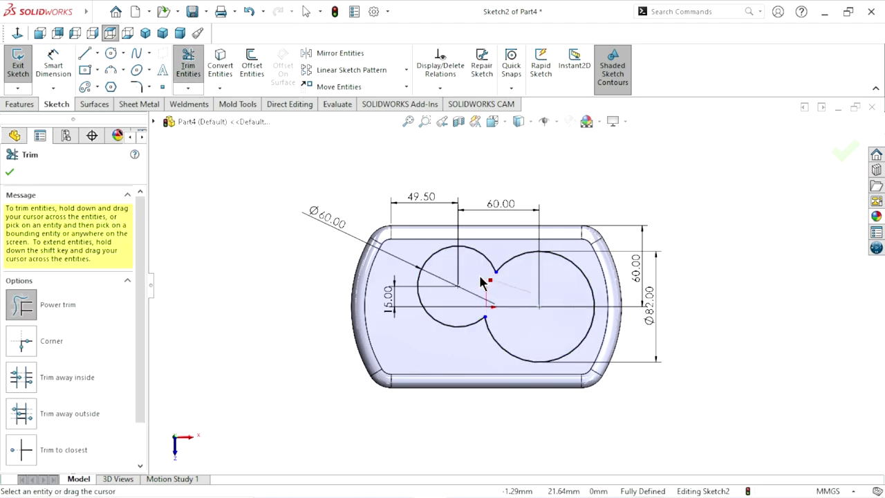
left_click(9, 171)
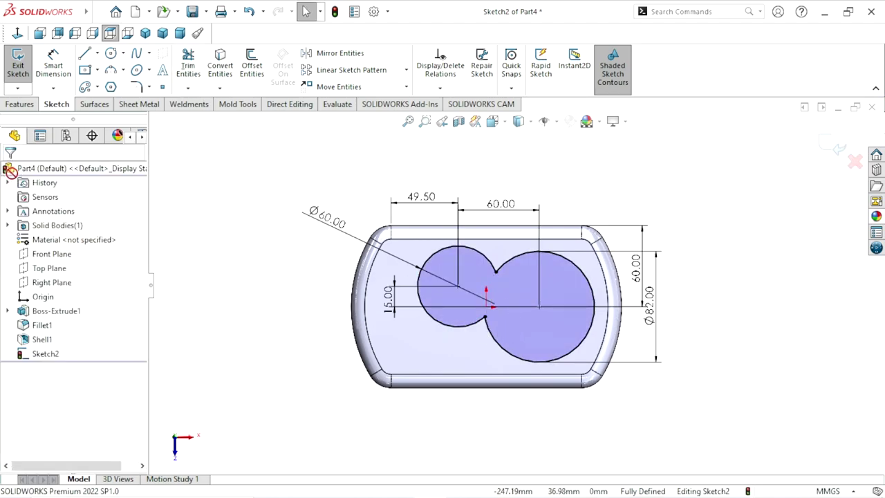
Round the upper and lower neck corners with 10 mm sketch fillets.
left_click(136, 88)
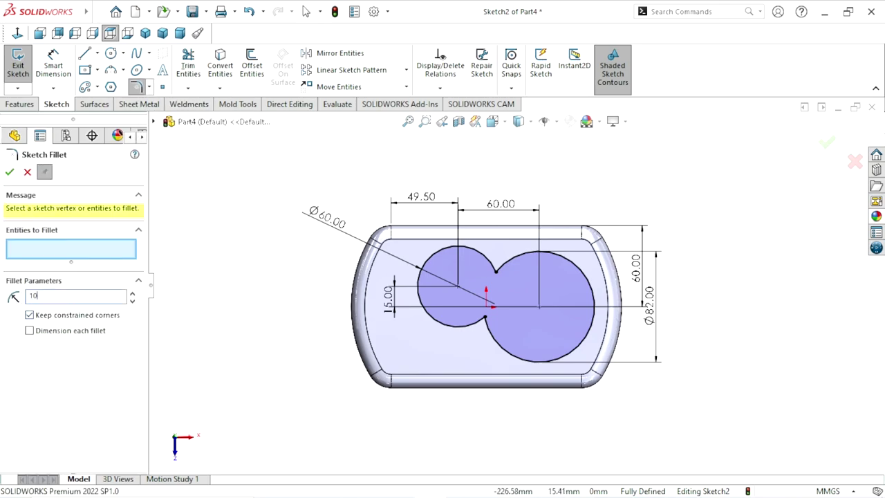
scroll(513, 293, "down", 1)
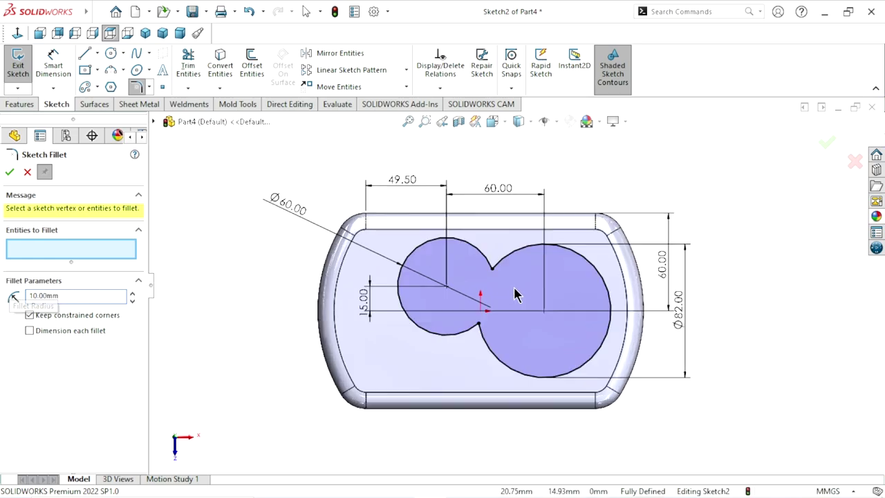
scroll(514, 292, "down", 2)
left_click(483, 260)
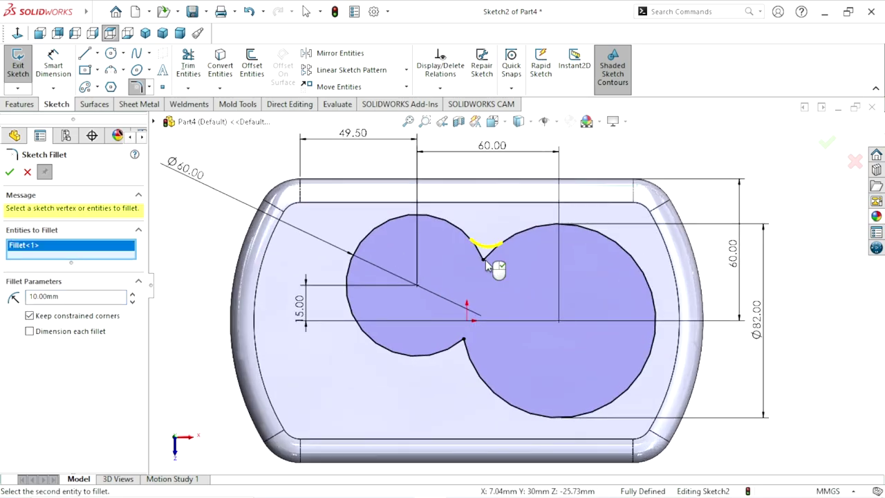
left_click(462, 341)
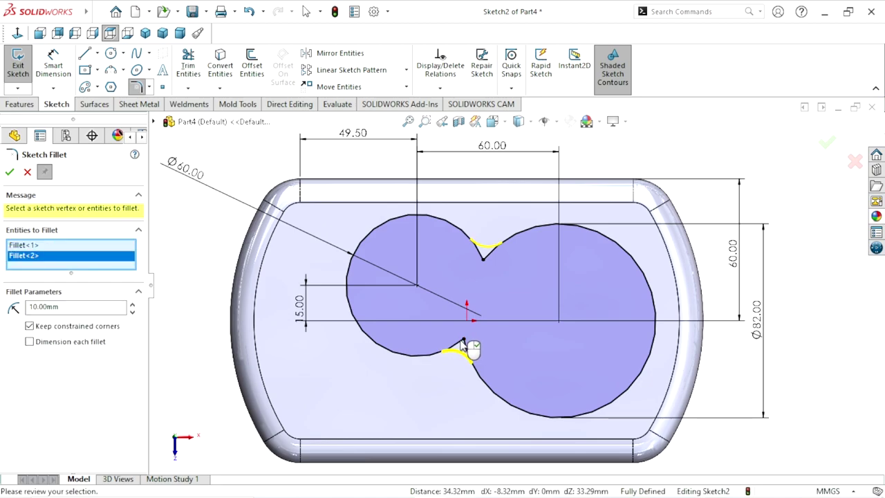
left_click(18, 176)
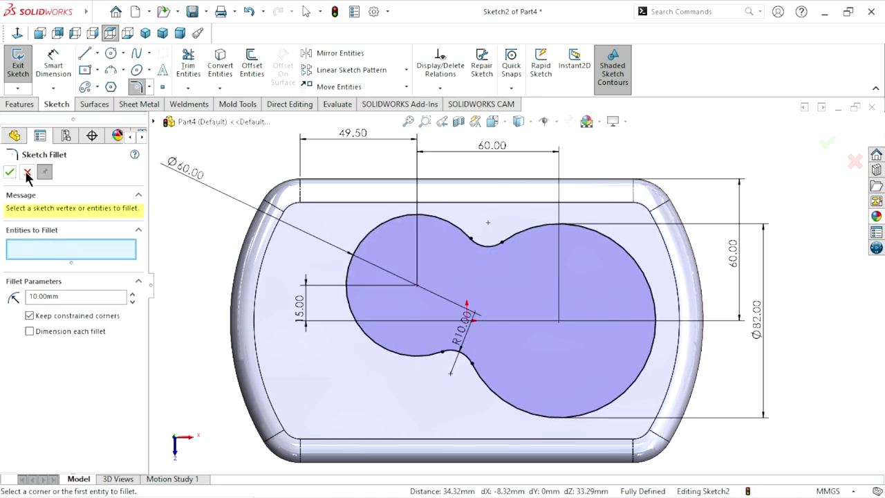
left_click(28, 177)
Move the R10.00 dimension below the neck.
scroll(499, 323, "up", 1)
scroll(500, 323, "up", 1)
scroll(475, 320, "up", 1)
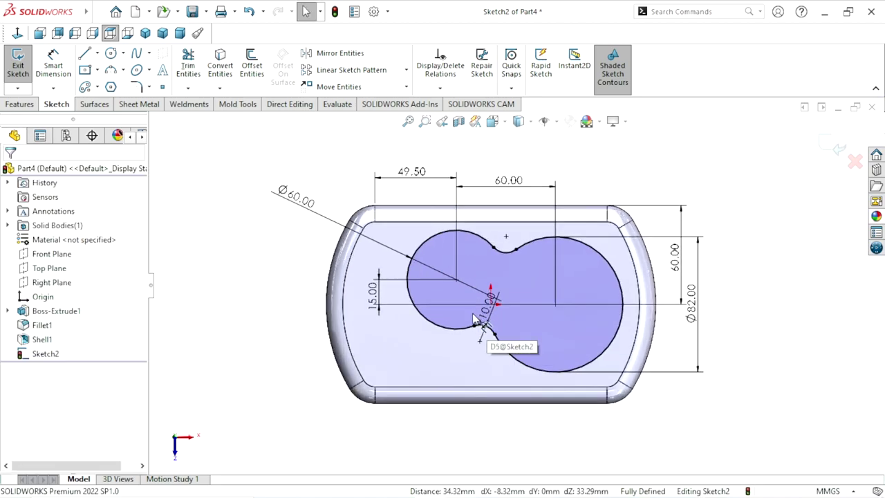
scroll(515, 287, "up", 1)
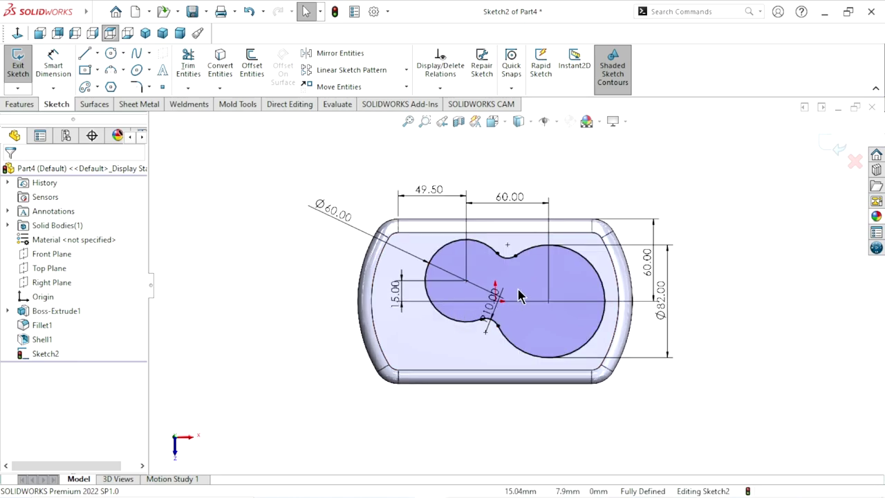
scroll(520, 295, "down", 1)
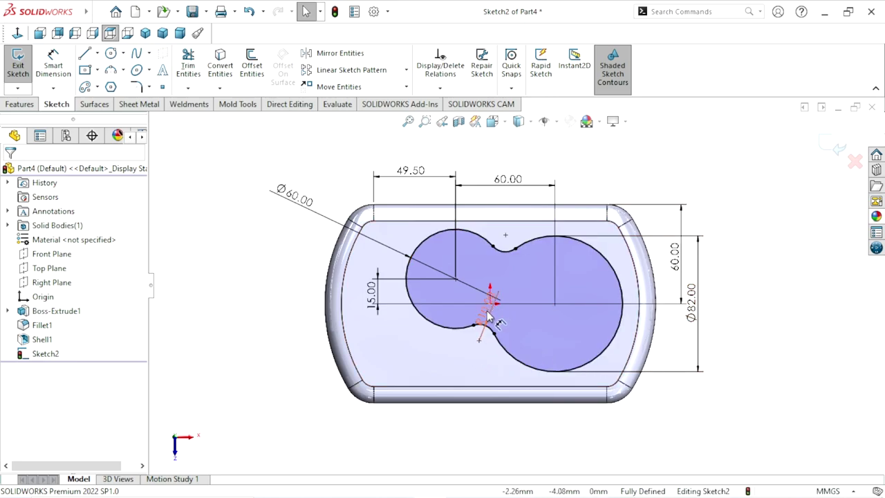
left_click_drag(487, 307, 464, 372)
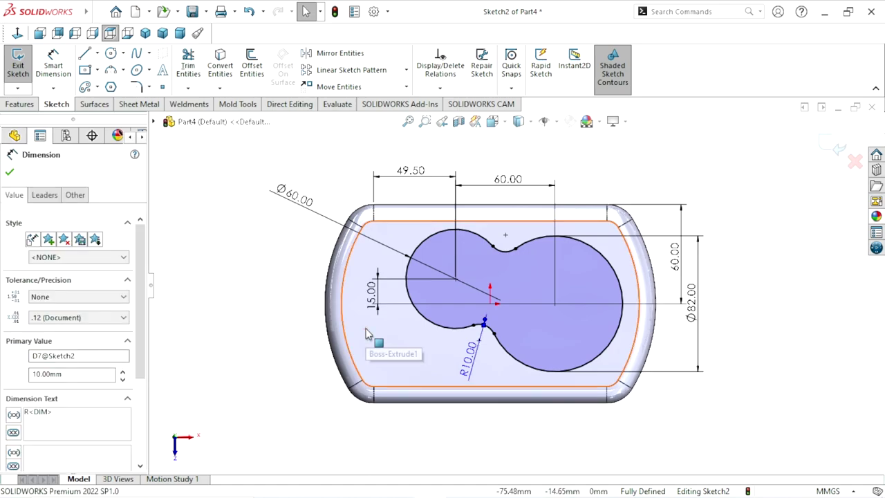
Extrude the figure-eight profile as a 15 mm blind boss, replacing the 30 mm default.
left_click(10, 173)
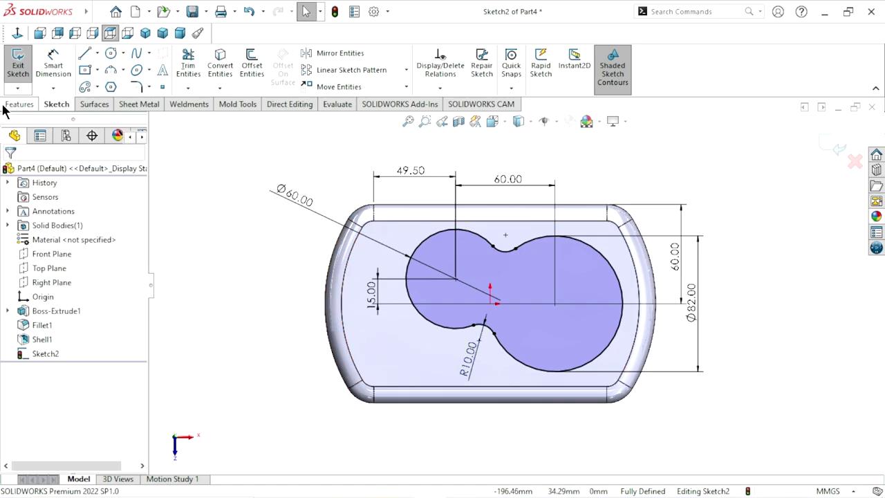
left_click(5, 105)
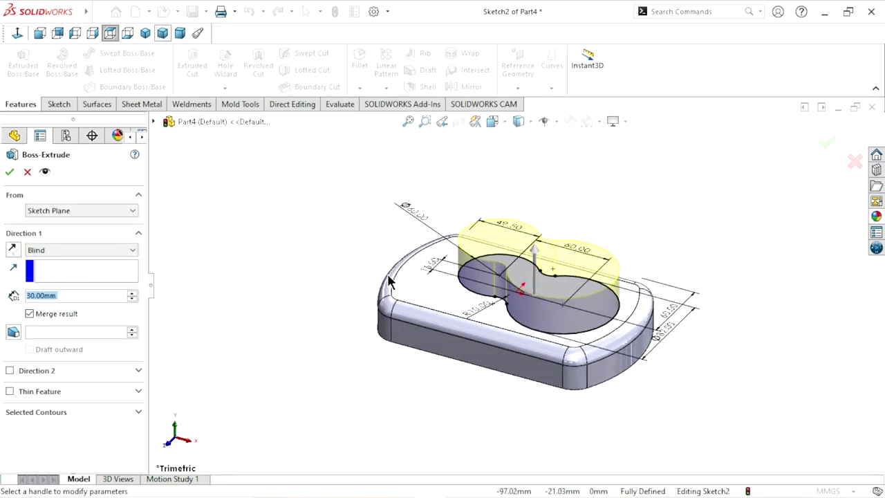
left_click(75, 294)
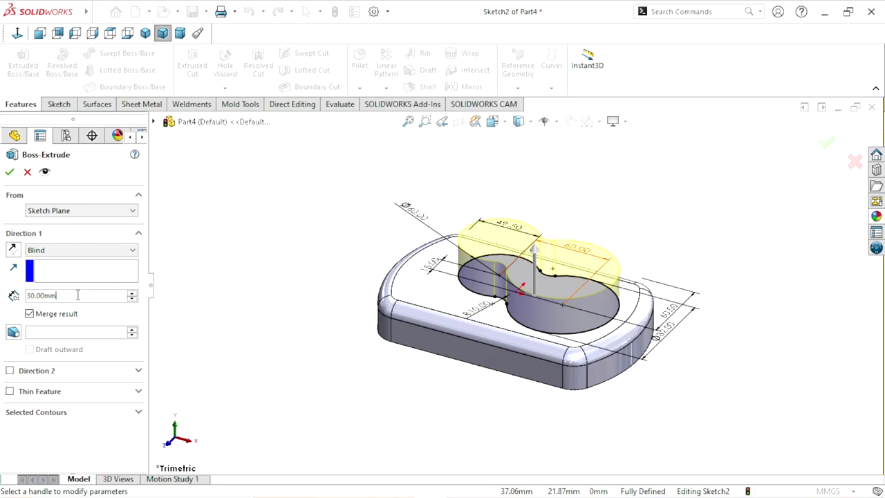
left_click_drag(75, 296, 1, 282)
type("15")
key("Return")
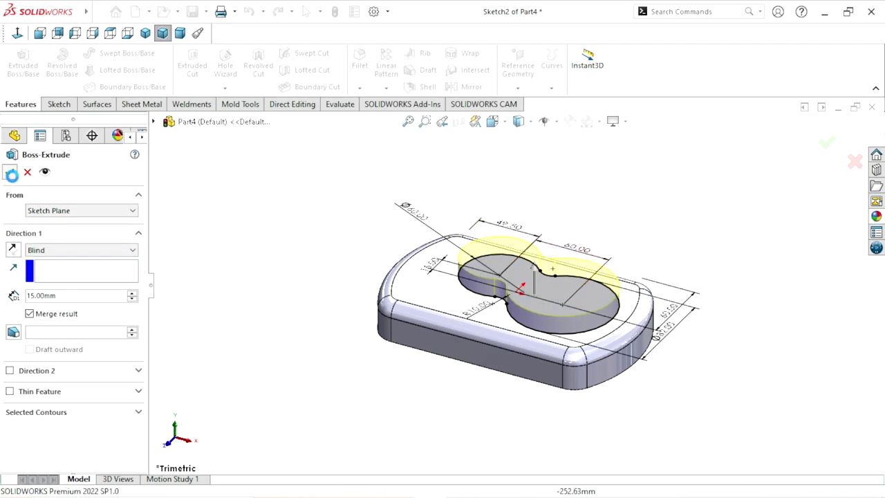
left_click(9, 172)
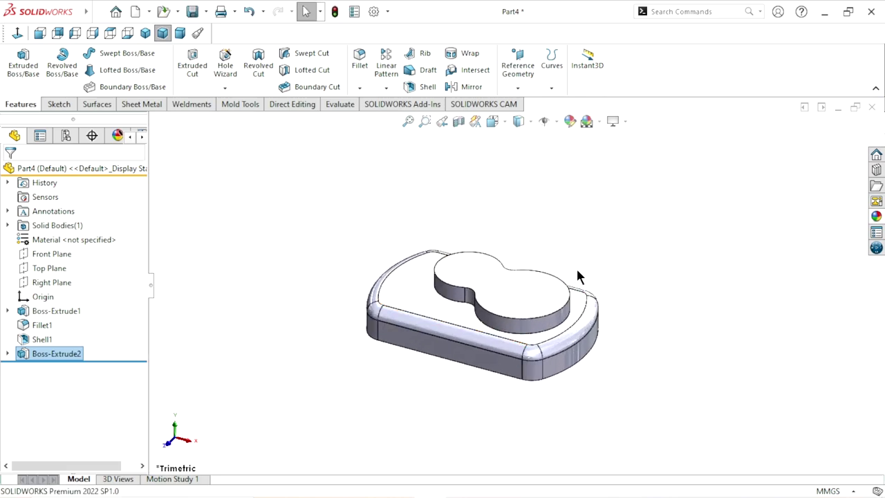
Start a new sketch on the boss's top face.
scroll(501, 299, "down", 2)
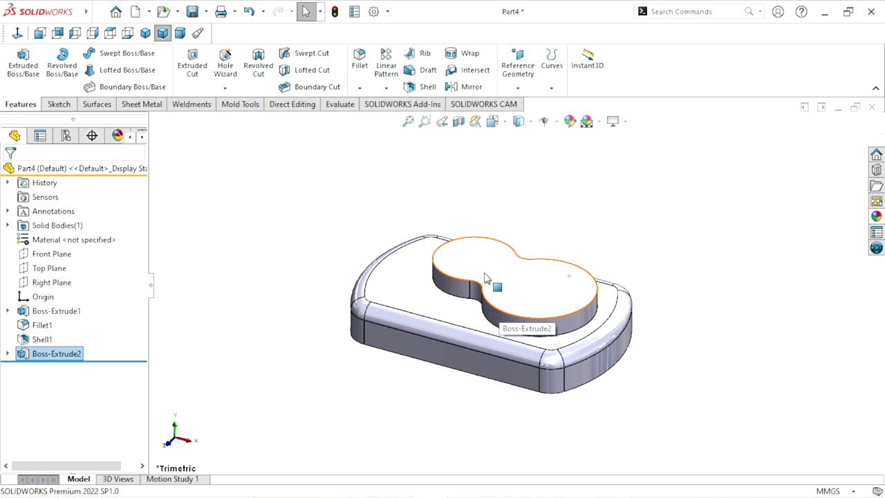
left_click(576, 272)
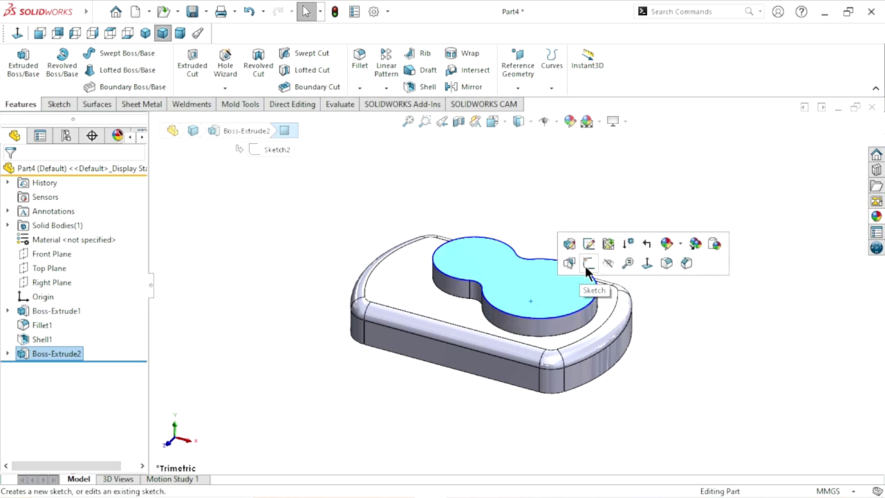
left_click(584, 264)
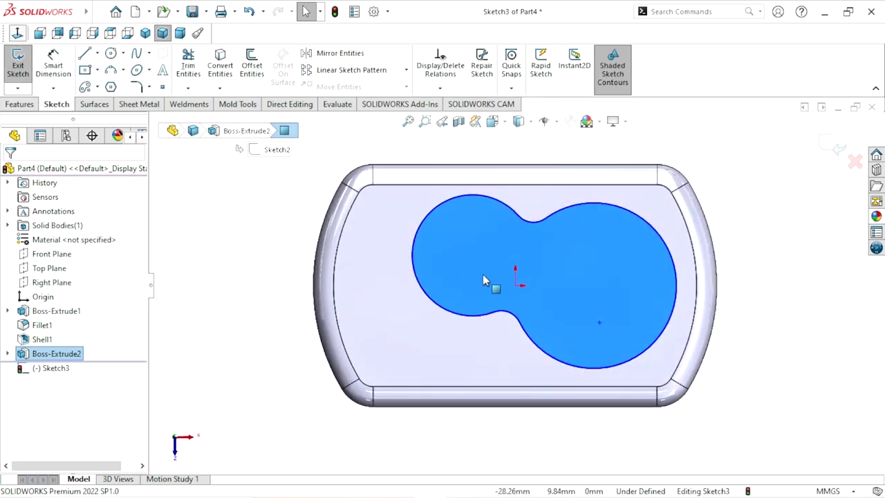
scroll(547, 284, "down", 2)
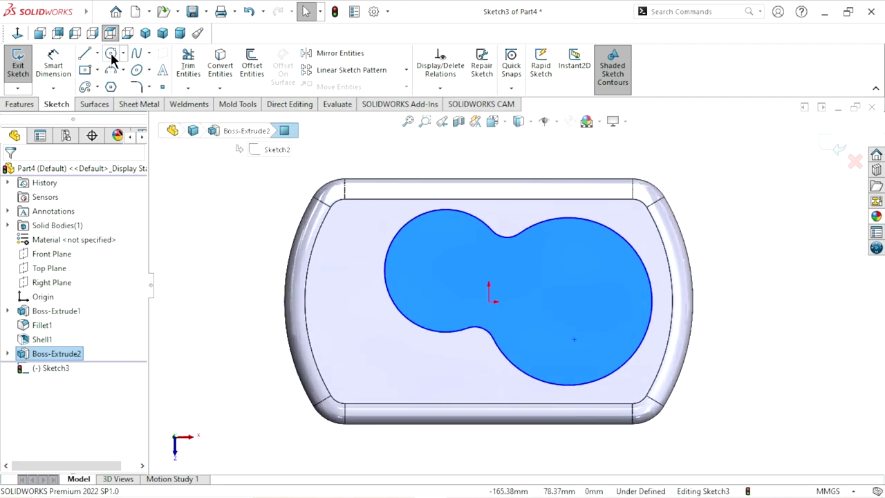
Draw two concentric circles at the left lobe's centre and one at the right lobe's centre.
left_click(110, 53)
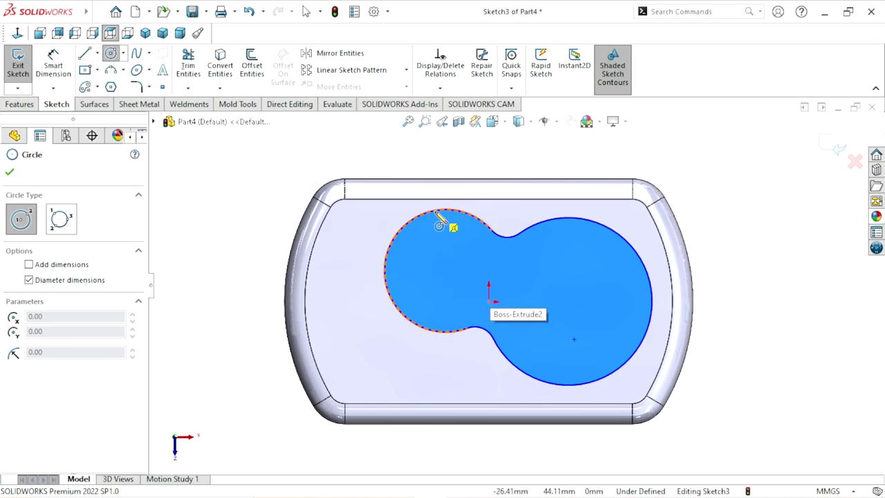
left_click(445, 270)
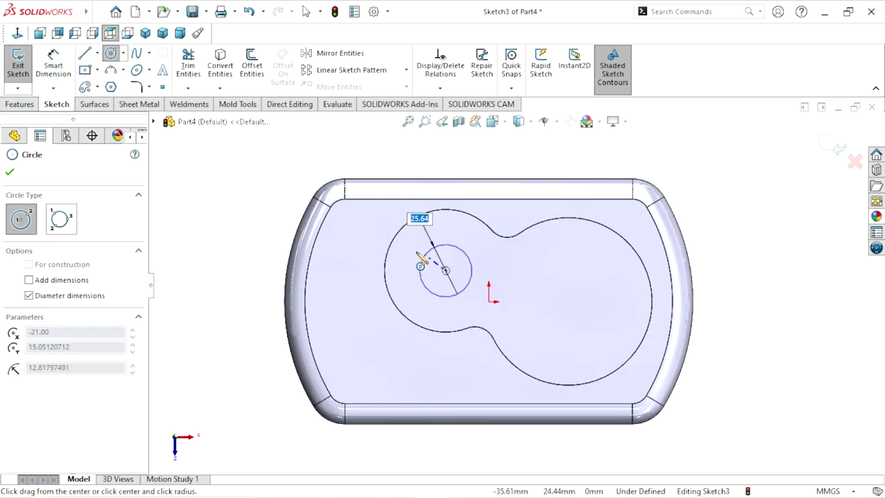
left_click(406, 249)
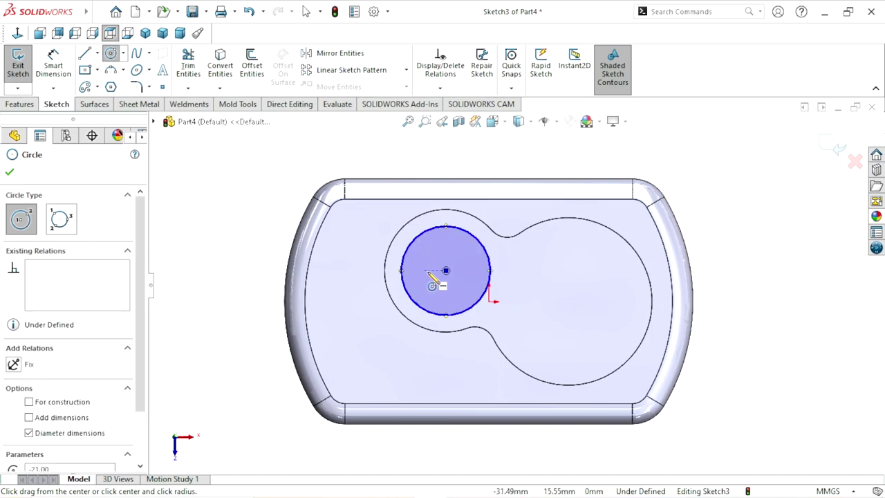
left_click(445, 270)
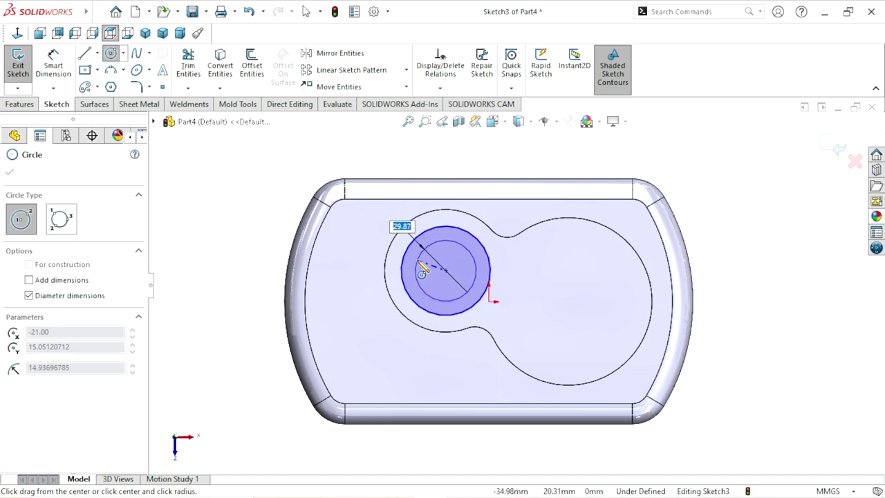
left_click(418, 263)
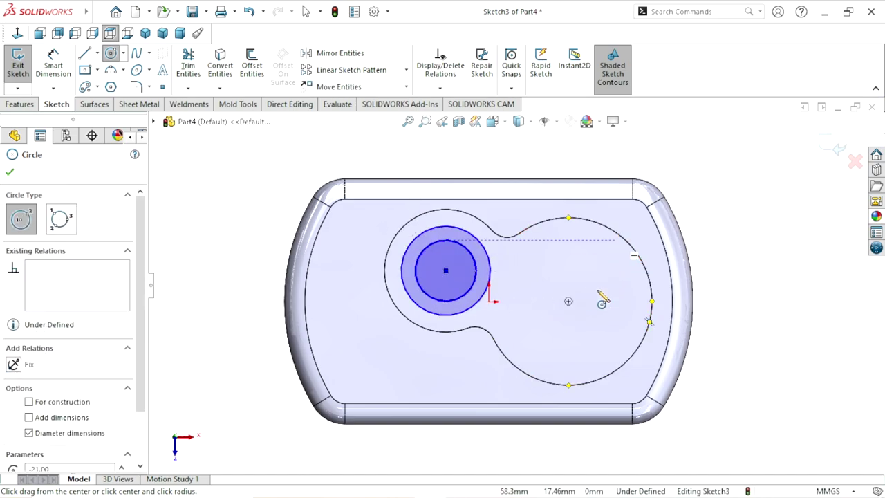
left_click(568, 301)
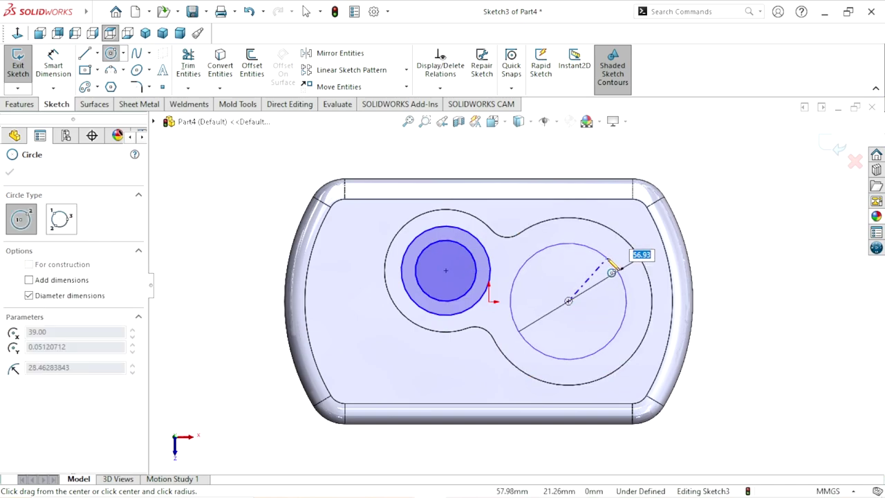
left_click(612, 271)
left_click(57, 65)
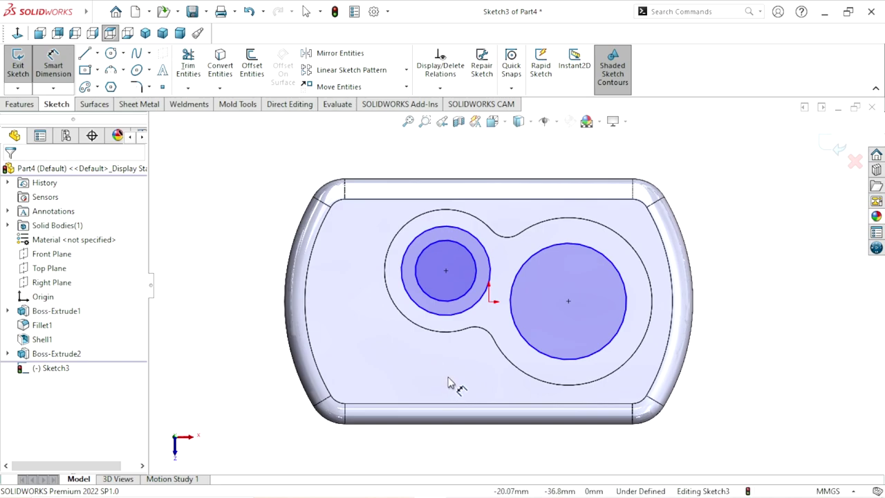
Dimension the left lobe's inner circle Ø28 and outer circle Ø35.
left_click(430, 269)
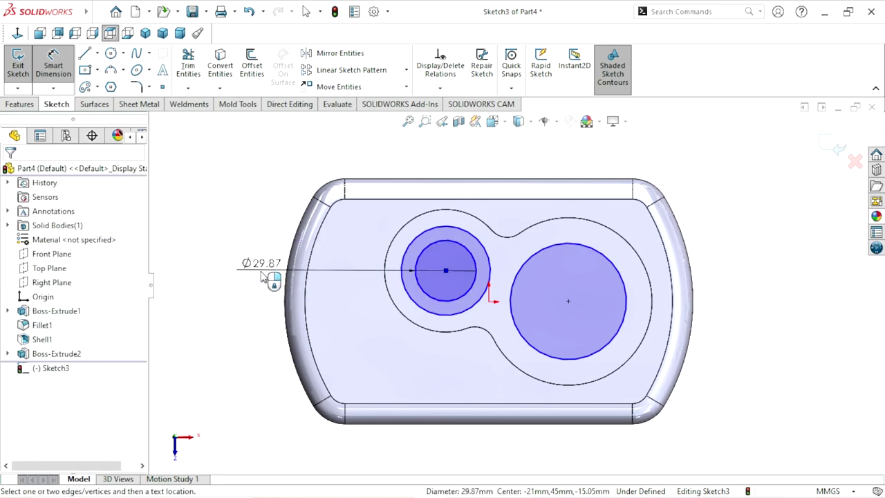
left_click(265, 276)
type("28")
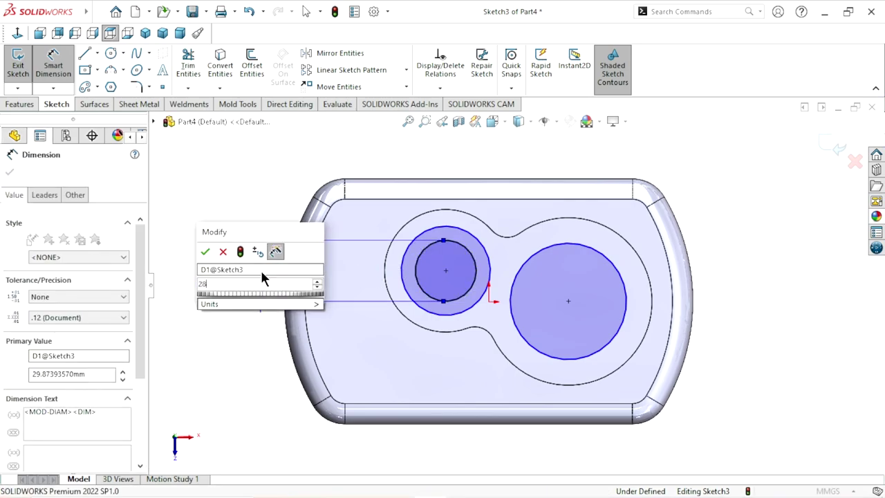
left_click(206, 251)
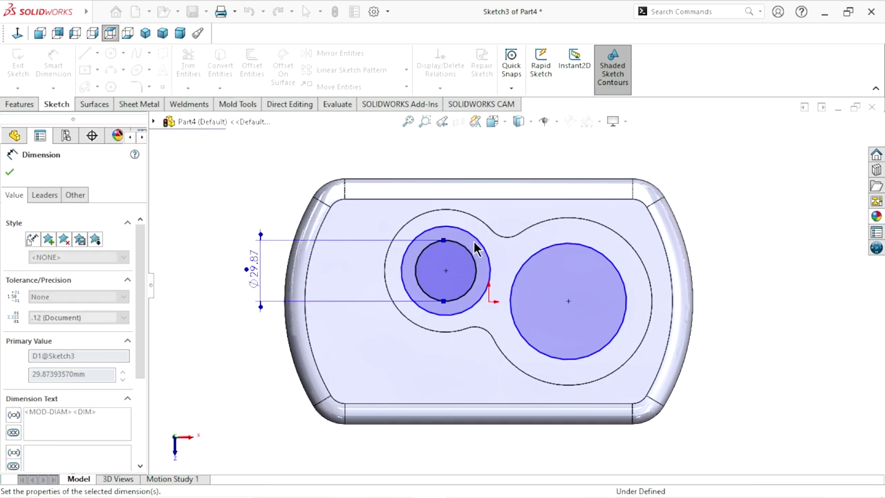
left_click(433, 227)
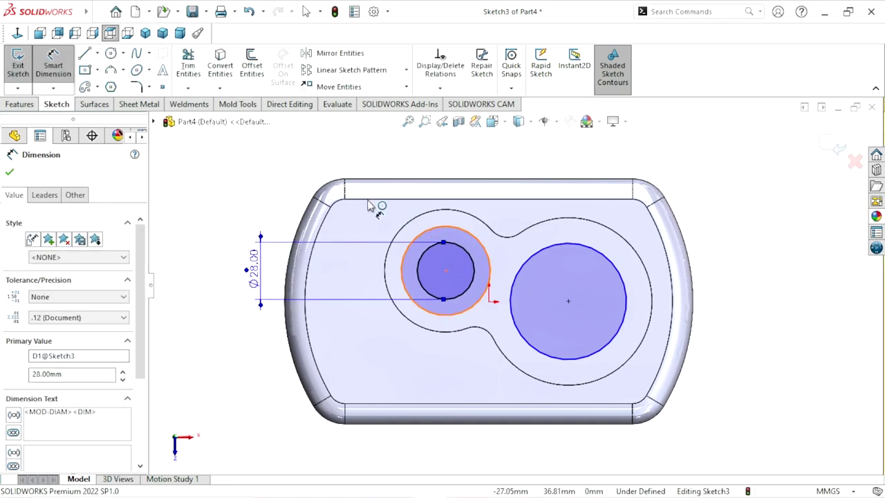
left_click(368, 157)
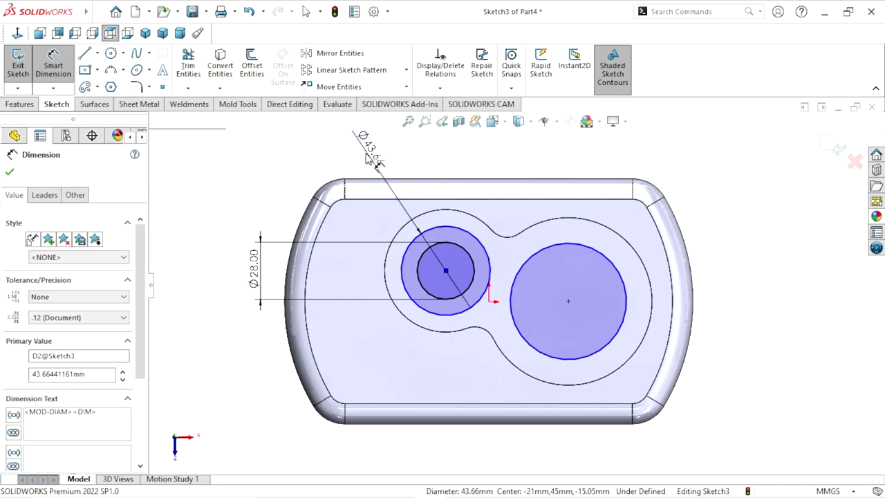
type("35")
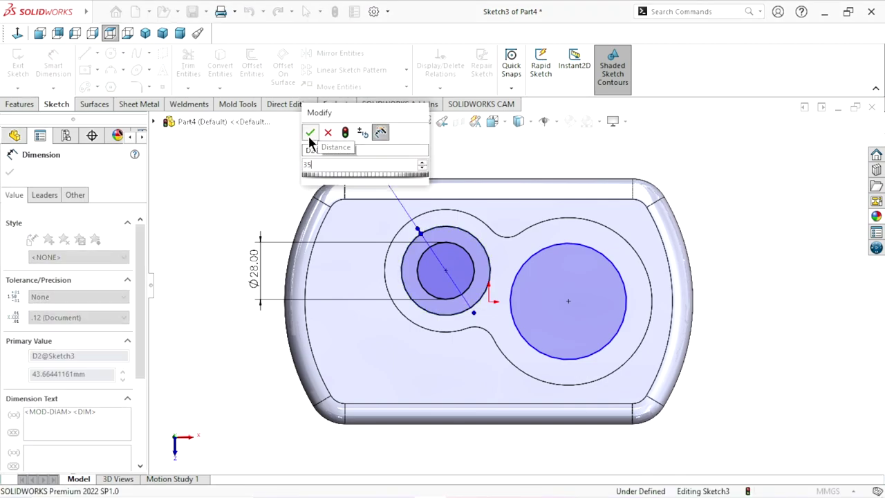
left_click(310, 134)
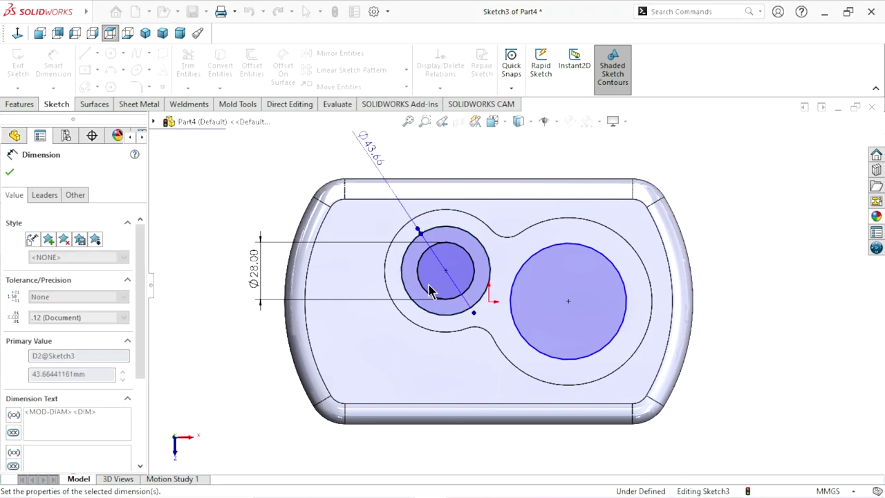
Dimension the right circle Ø40 and reposition its label.
left_click(621, 277)
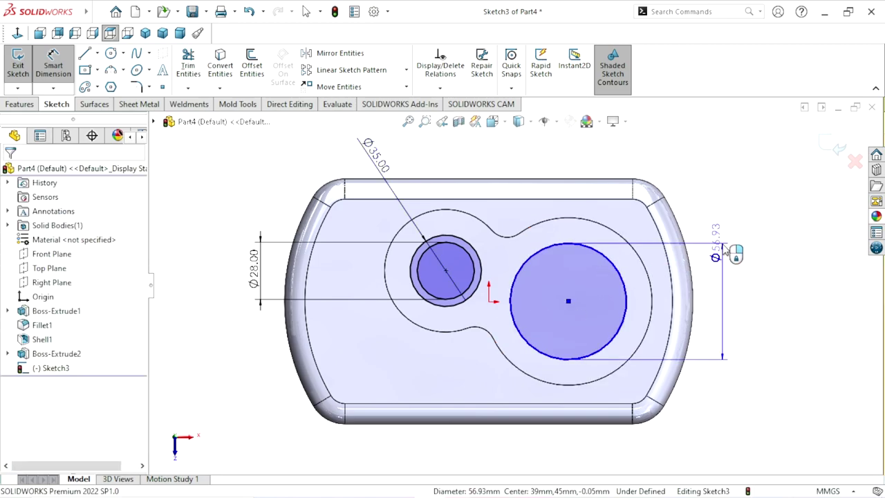
left_click(726, 253)
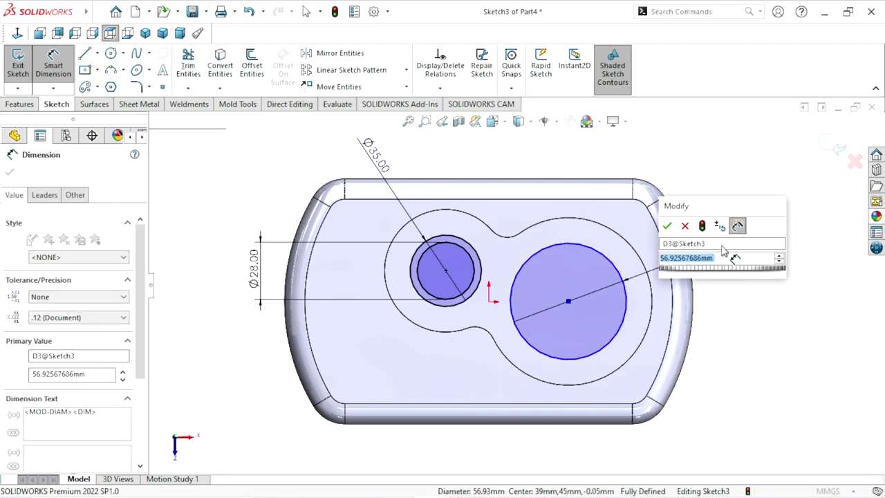
type("40")
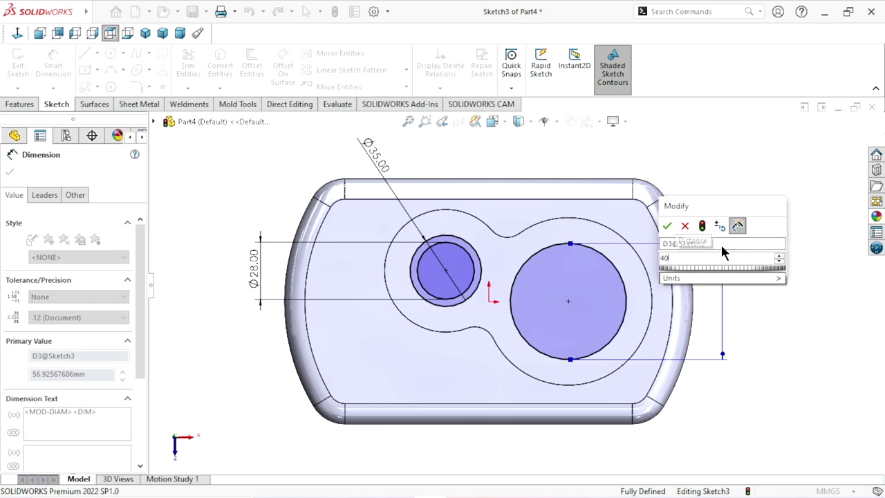
left_click(668, 226)
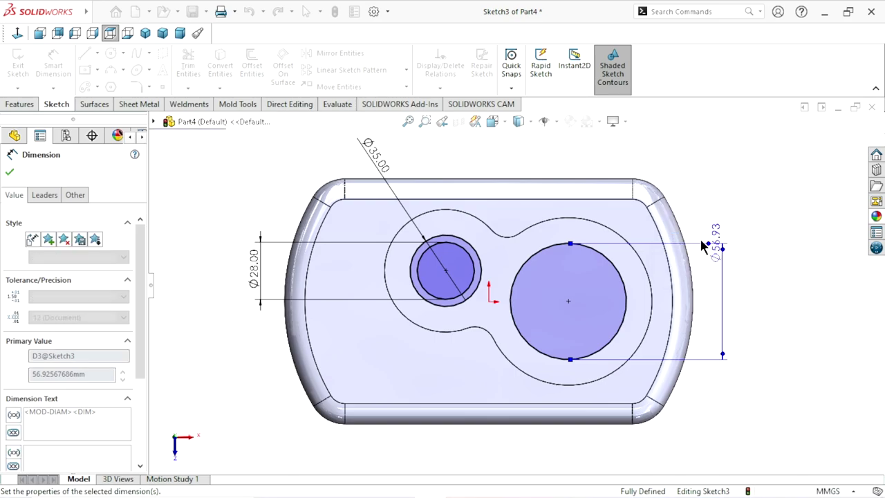
left_click_drag(706, 277, 711, 301)
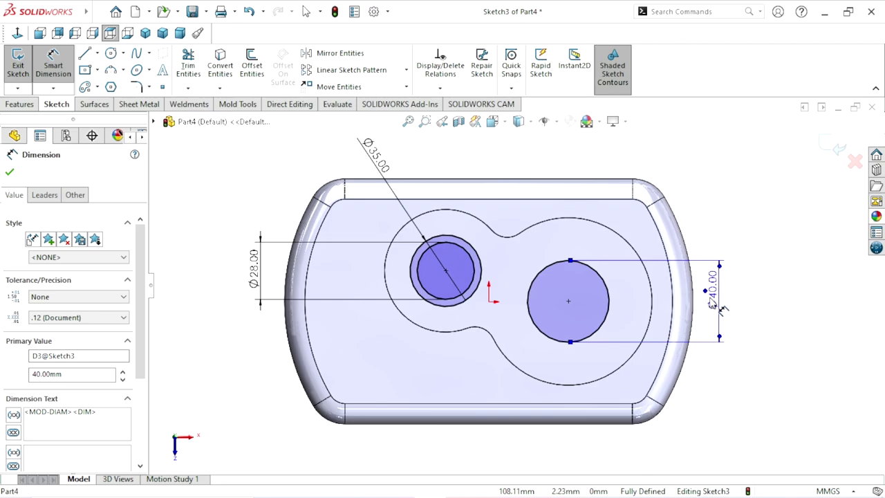
scroll(573, 260, "up", 2)
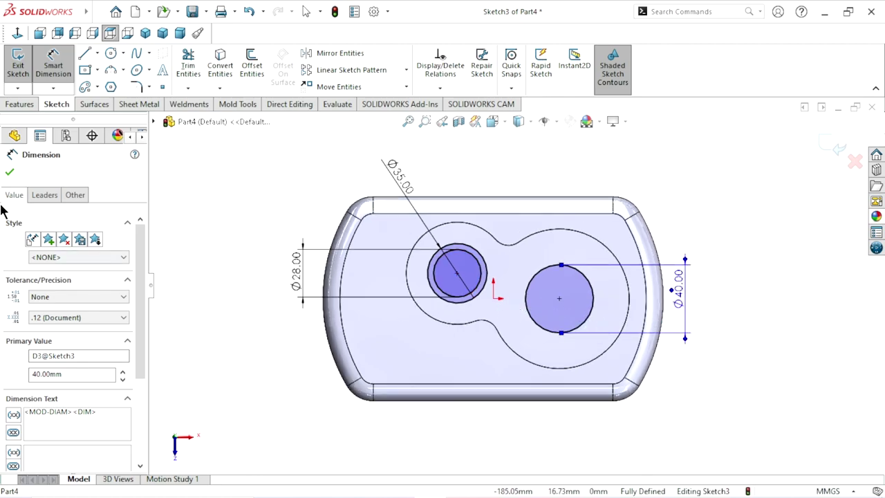
left_click(9, 173)
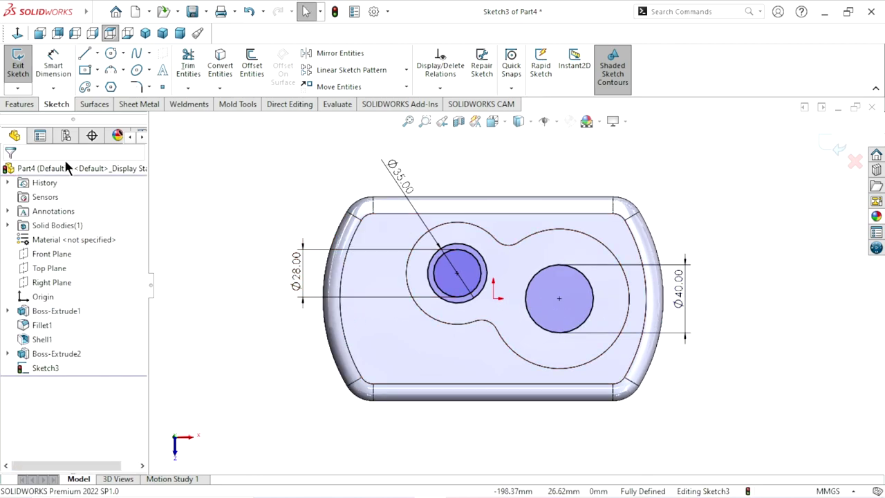
Cut the inner left Ø28 and right Ø40 circles Through All as holes.
left_click(28, 106)
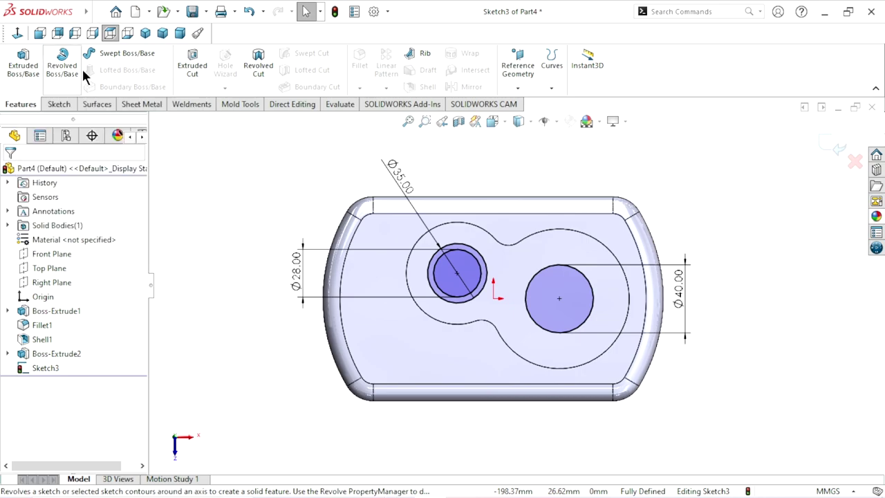
left_click(195, 67)
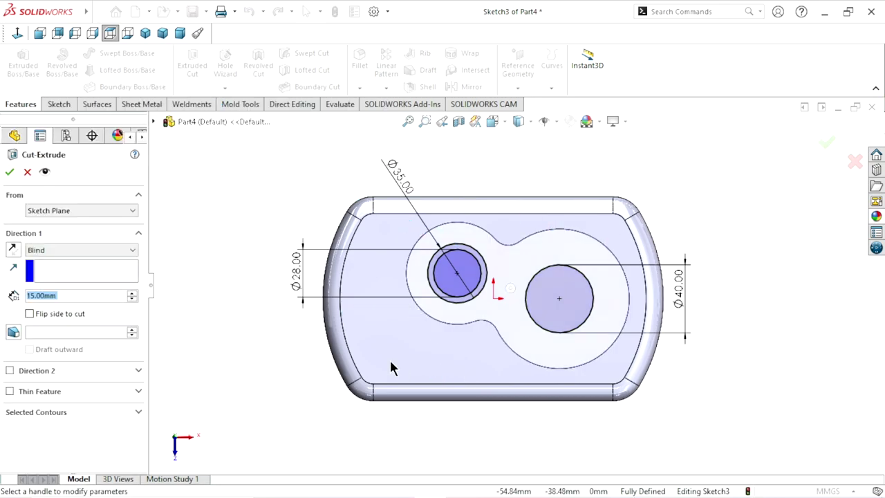
mouse_move(392, 367)
middle_mouse_down()
mouse_move(293, 358)
mouse_move(376, 352)
mouse_move(389, 292)
mouse_move(379, 289)
mouse_move(356, 304)
middle_mouse_up()
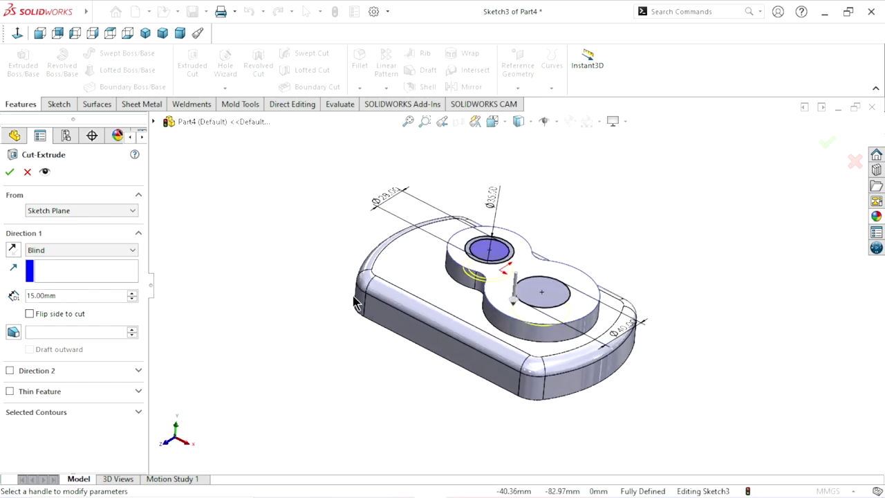
left_click(65, 412)
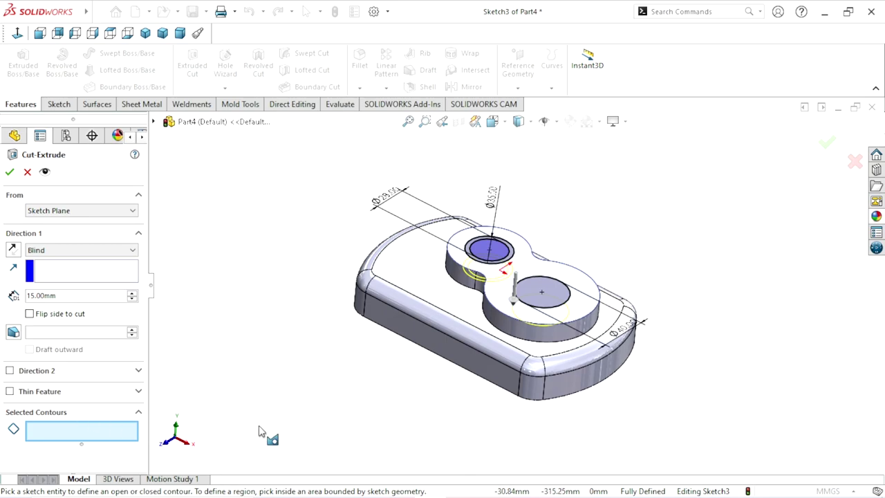
scroll(503, 297, "down", 4)
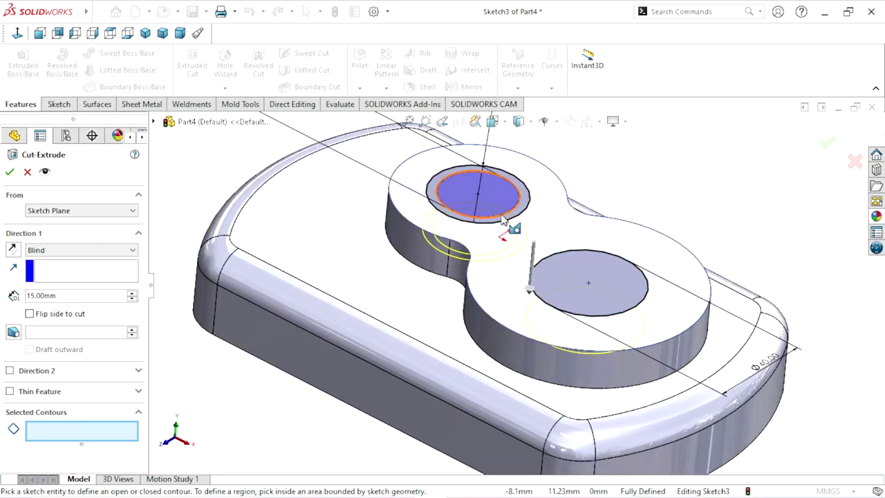
left_click(510, 221)
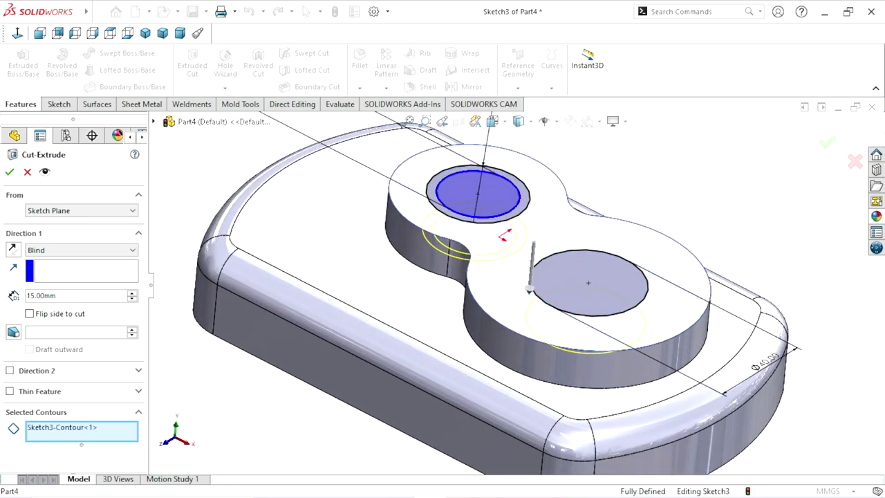
left_click(589, 314)
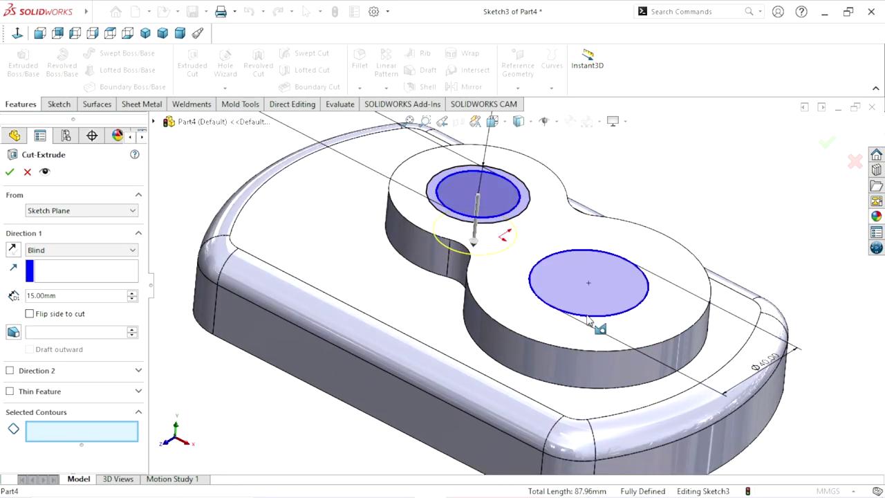
left_click(50, 249)
left_click(57, 270)
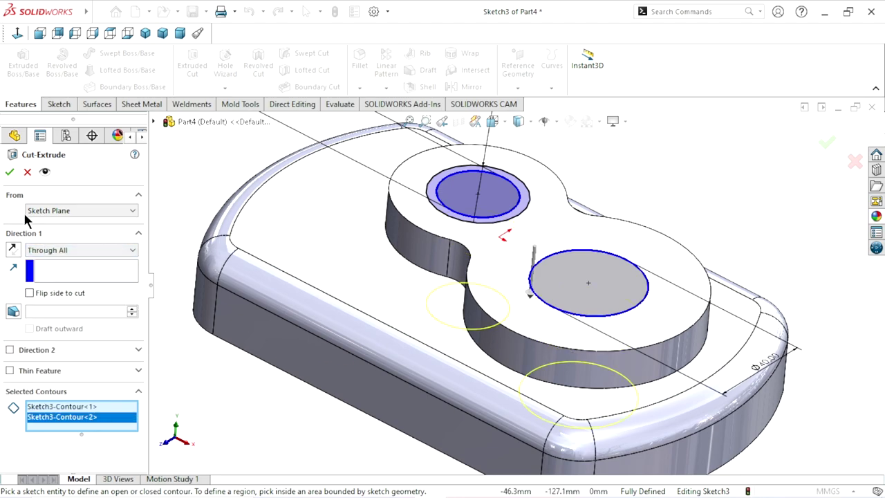
left_click(11, 173)
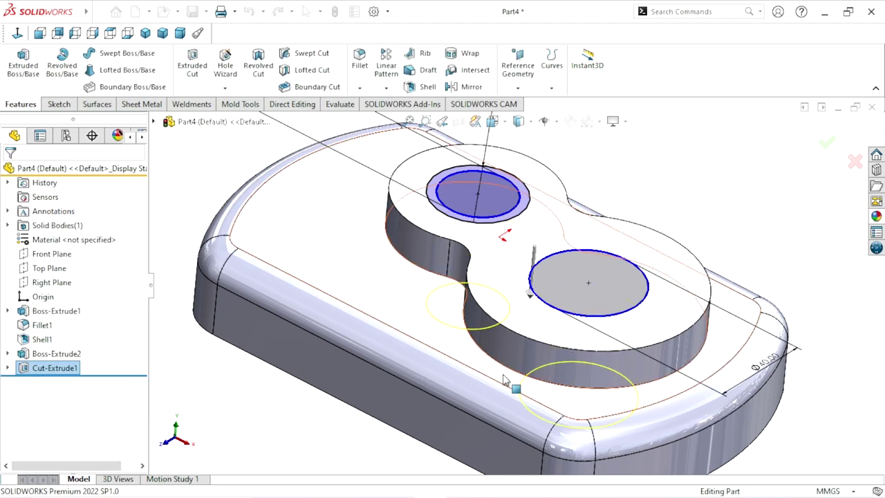
Orbit to view the new holes and select Sketch3 for reuse in another cut.
scroll(502, 379, "down", 5)
middle_click_drag(530, 340, 385, 401)
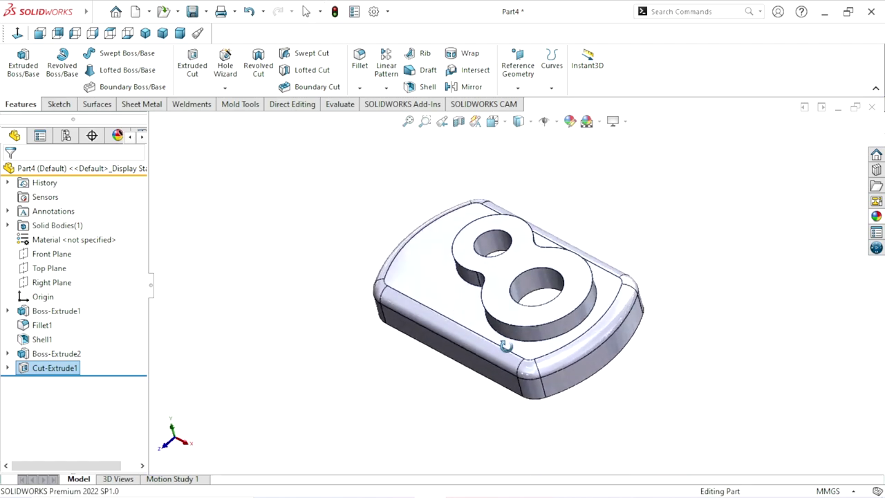
left_click(385, 402)
left_click(7, 368)
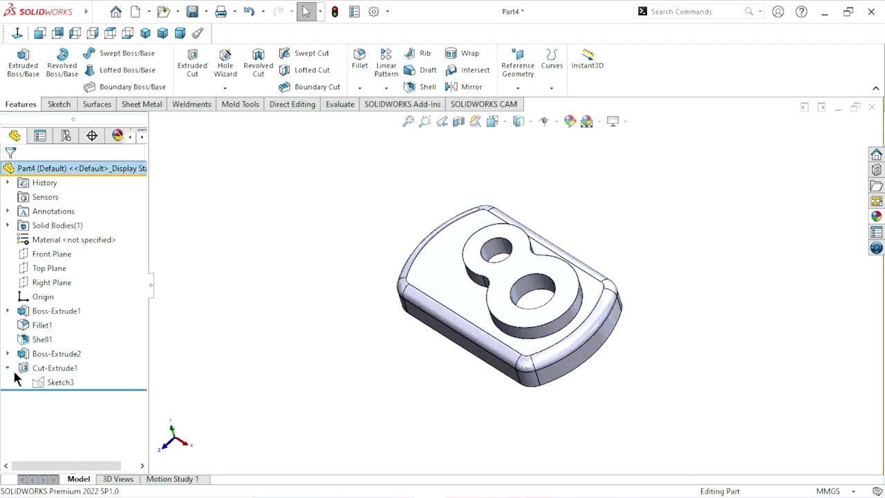
left_click(43, 382)
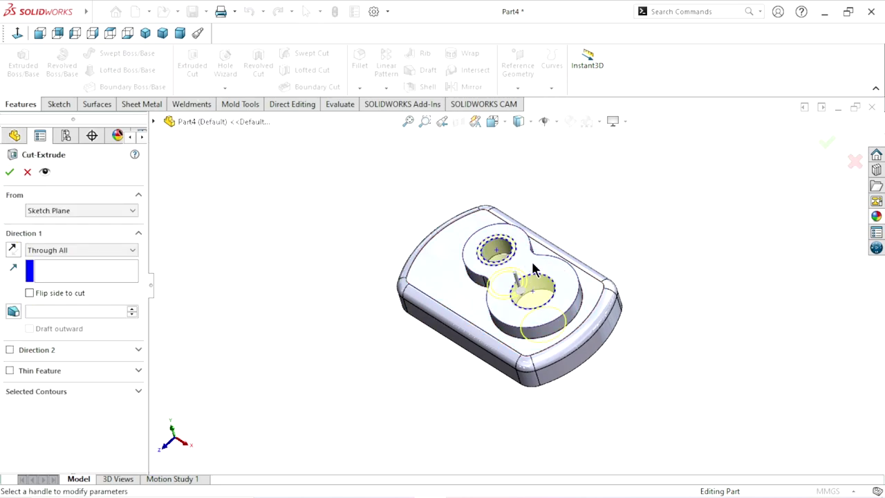
Cut a 5 mm Blind recess from Sketch3's Ø35 ring around the left hole.
scroll(525, 267, "up", 5)
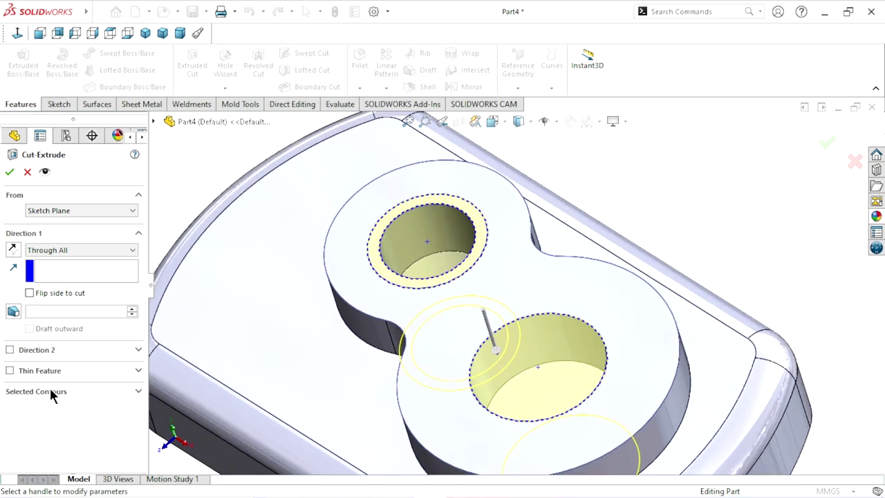
left_click(50, 388)
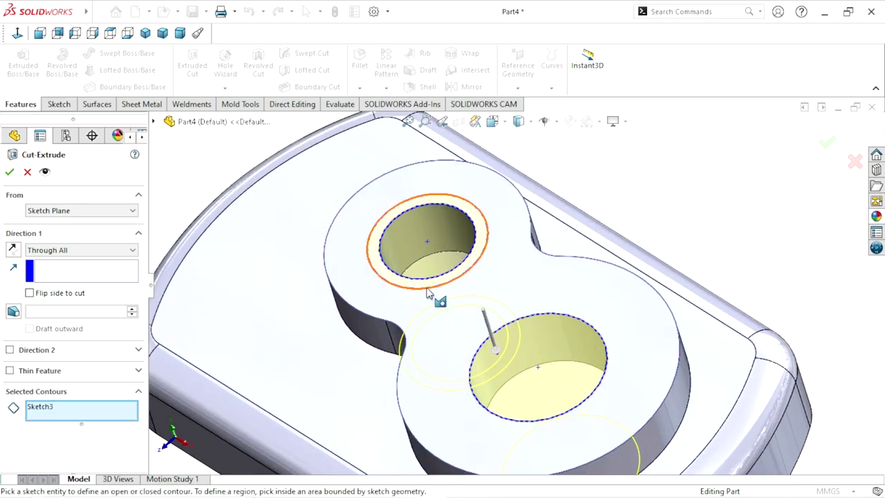
left_click(428, 291)
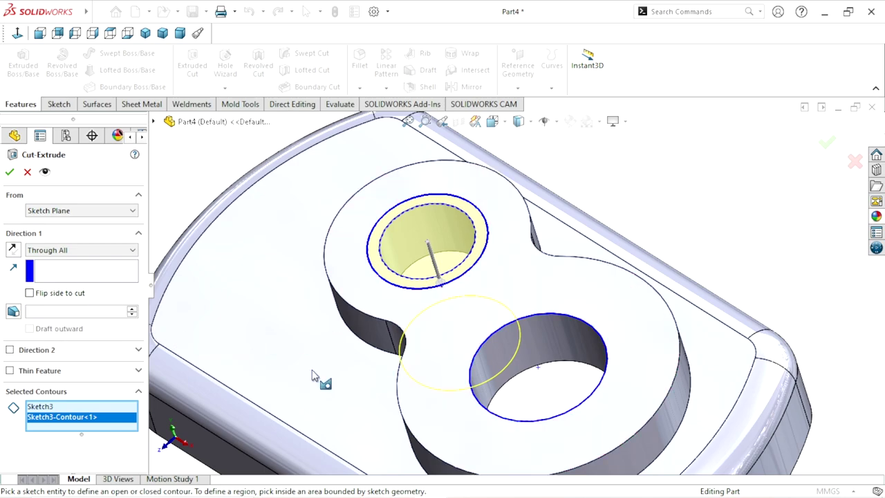
left_click(74, 250)
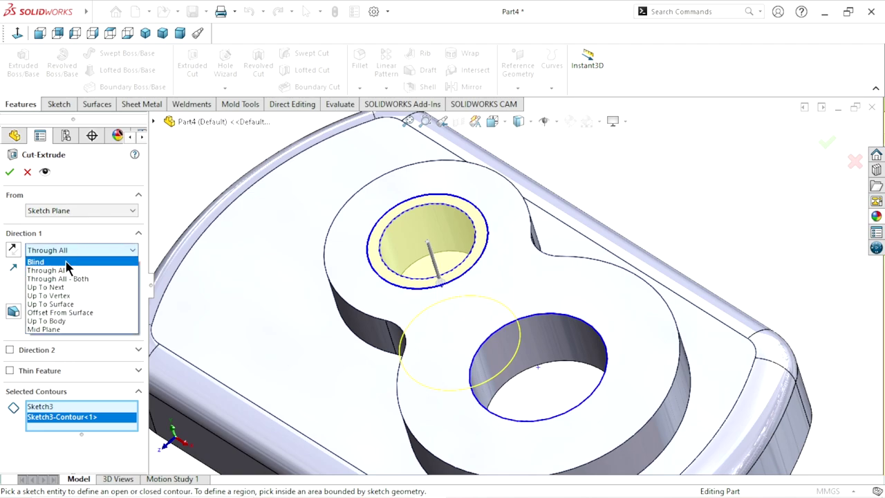
left_click(67, 260)
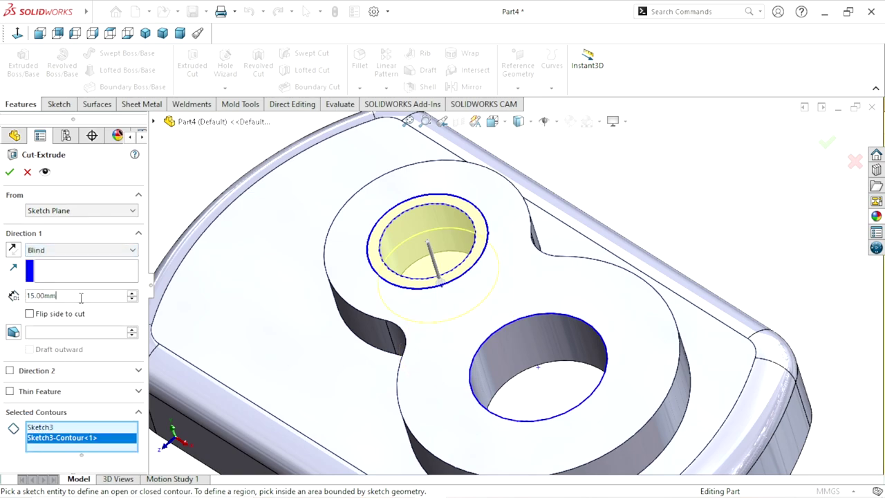
type("5")
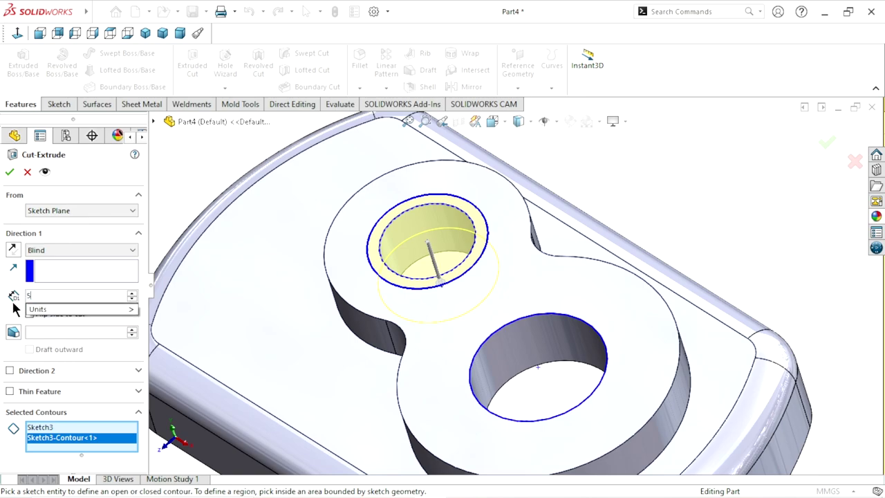
left_click(9, 172)
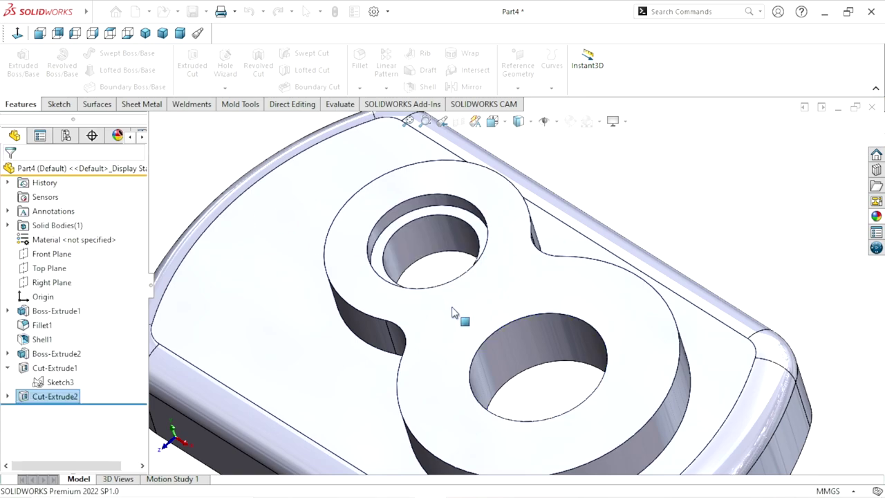
key("f")
mouse_move(435, 335)
middle_mouse_down()
mouse_move(520, 265)
mouse_move(520, 302)
middle_mouse_up()
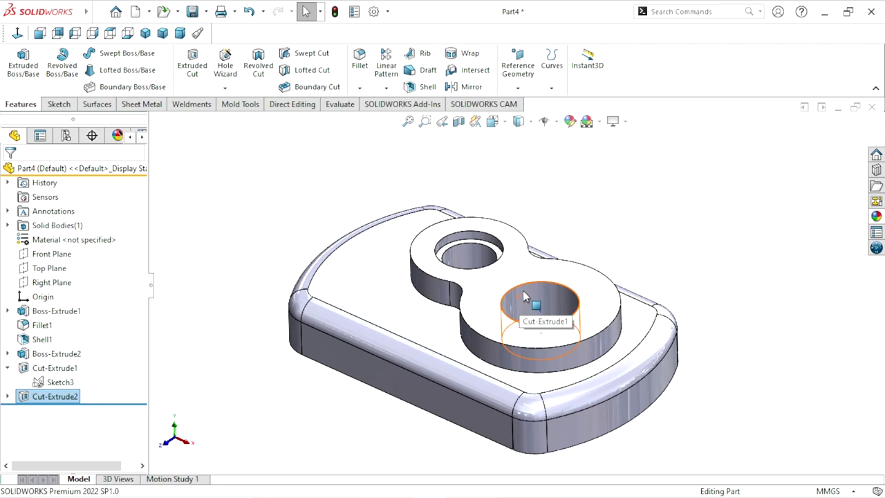
Bevel the larger hole's top edge with a 1.5 mm × 45° chamfer.
scroll(532, 290, "down", 4)
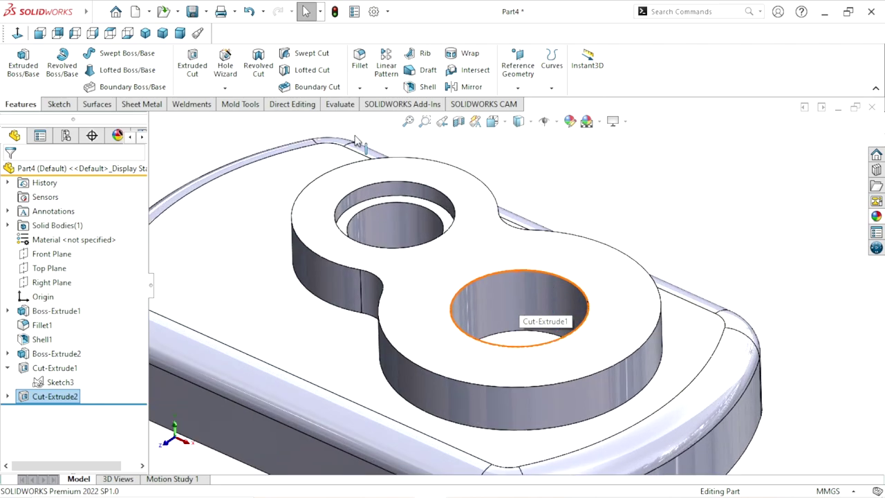
left_click(362, 88)
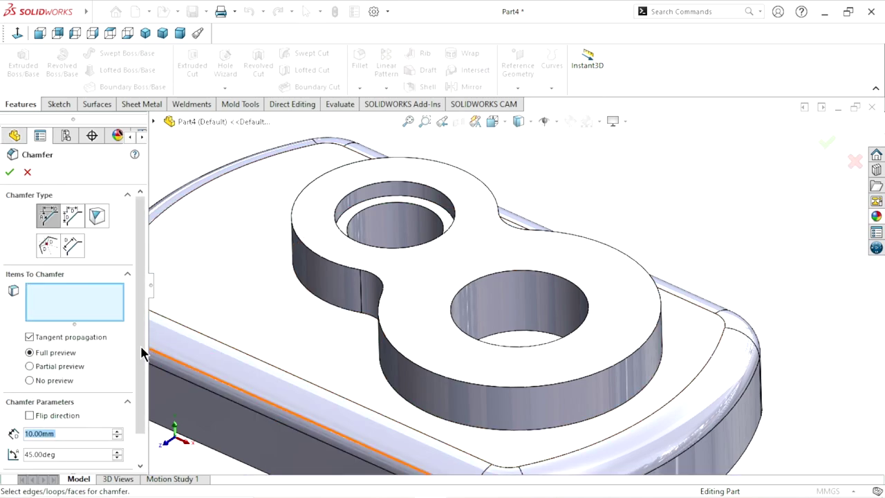
scroll(136, 393, "down", 2)
left_click(66, 402)
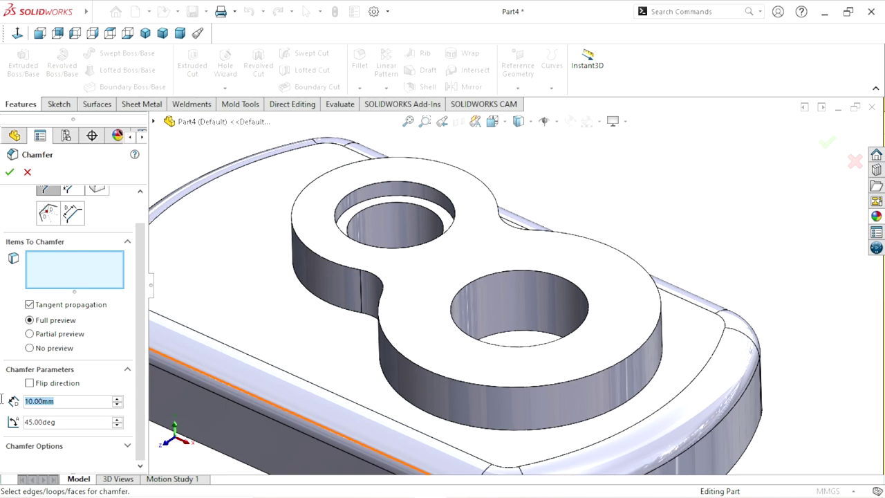
type("1.5")
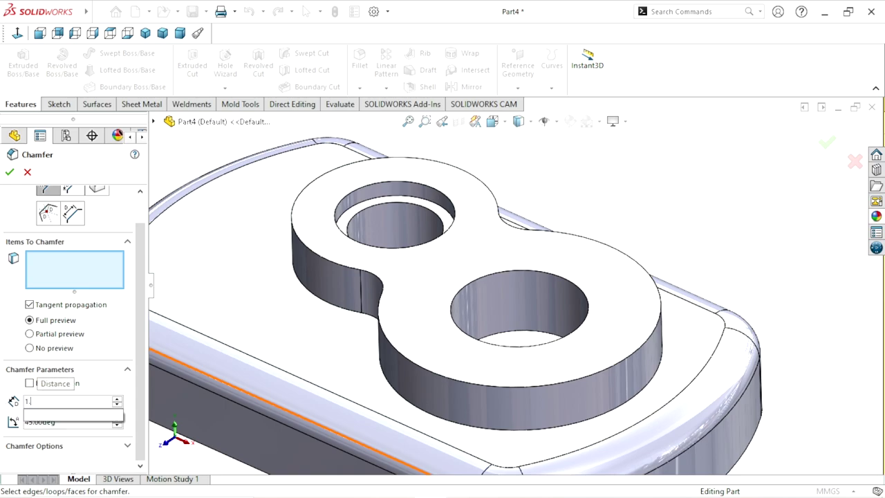
key("Return")
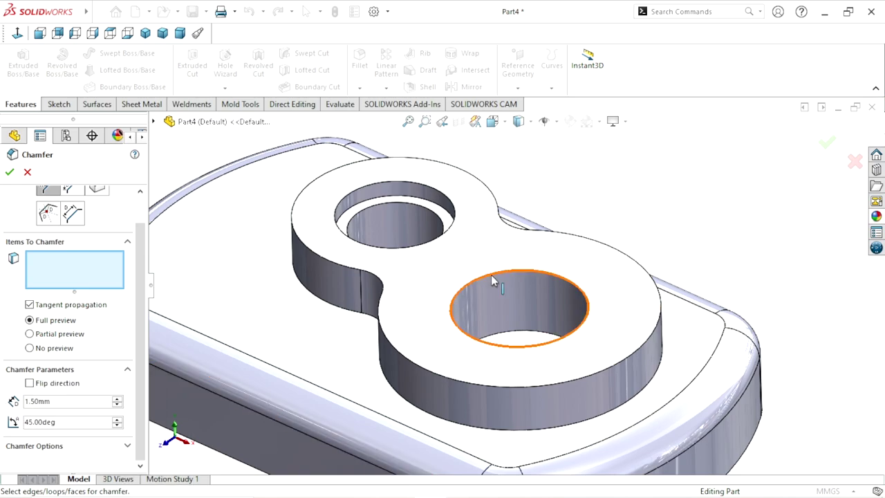
left_click(491, 274)
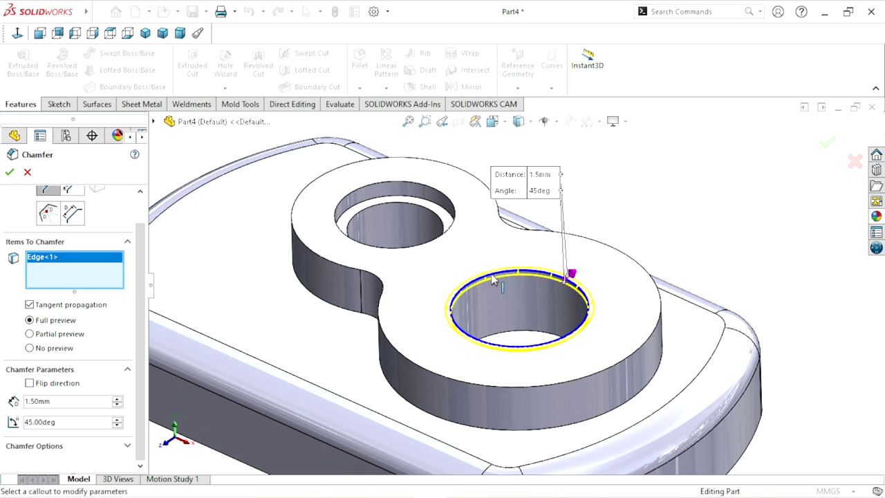
left_click(10, 172)
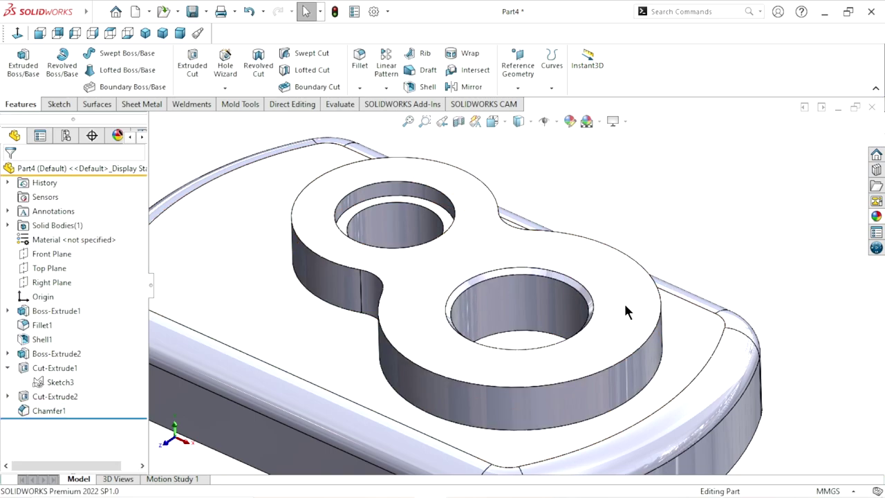
scroll(609, 318, "up", 4)
scroll(520, 352, "down", 1)
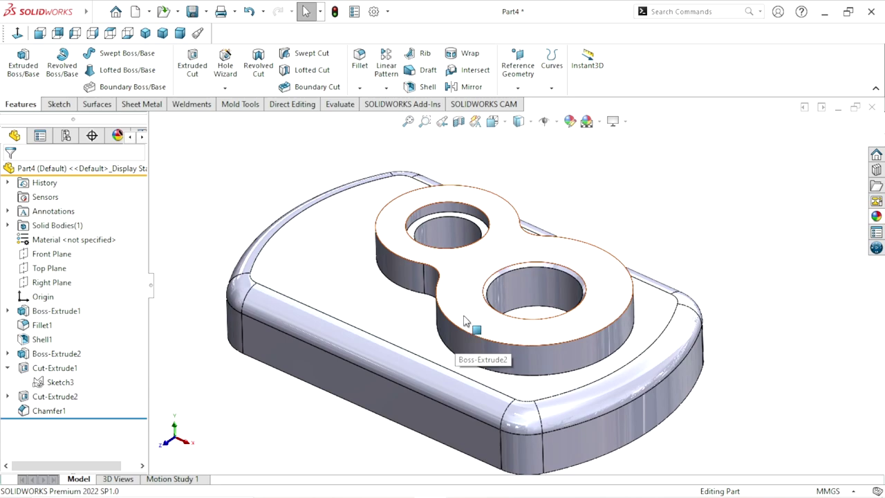
scroll(475, 320, "up", 1)
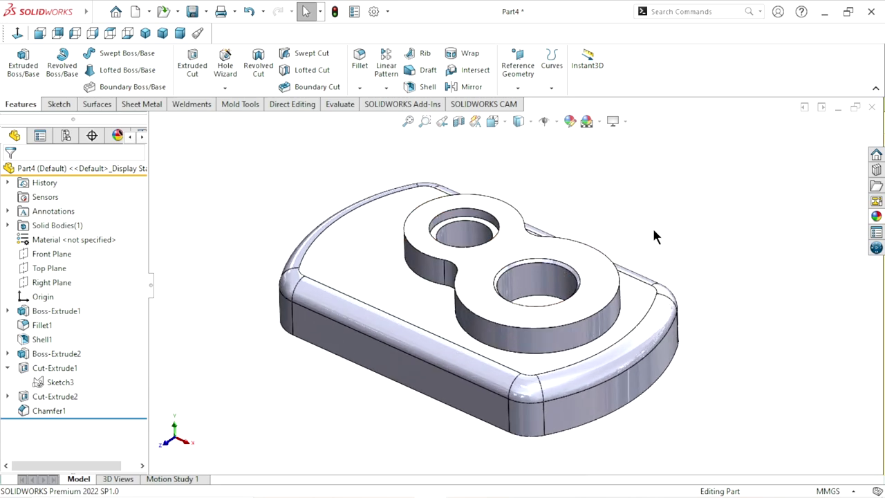
Round the figure-eight boss's base edge with a 3 mm manual fillet.
left_click(364, 72)
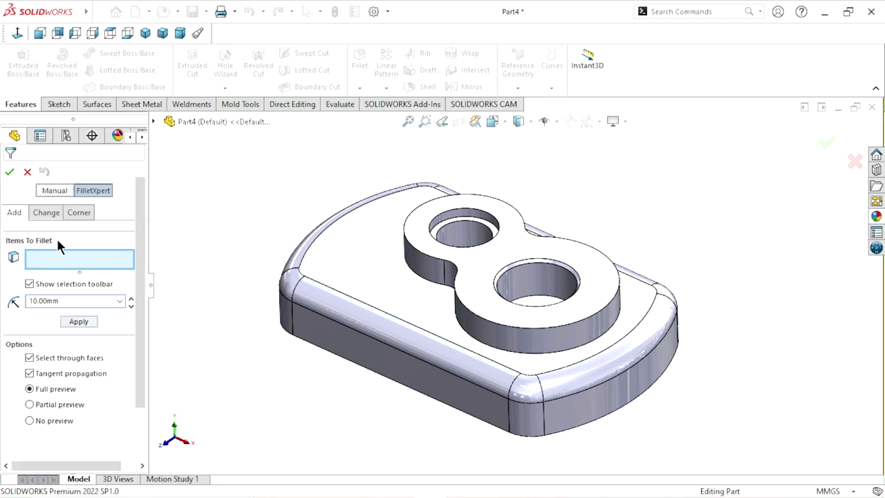
left_click(43, 185)
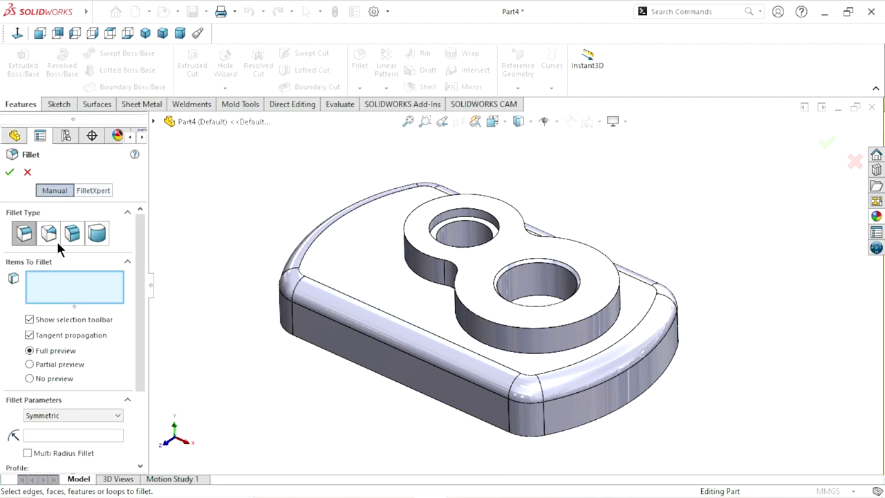
left_click(68, 436)
scroll(409, 289, "down", 3)
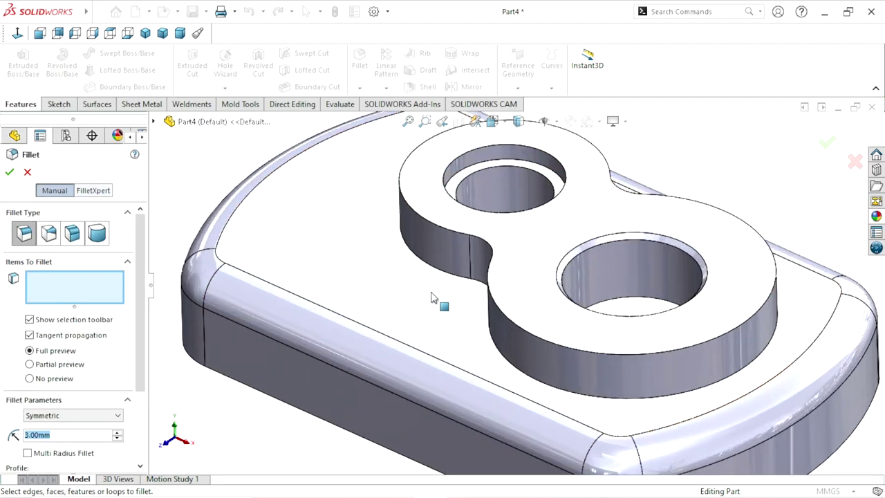
left_click(448, 277)
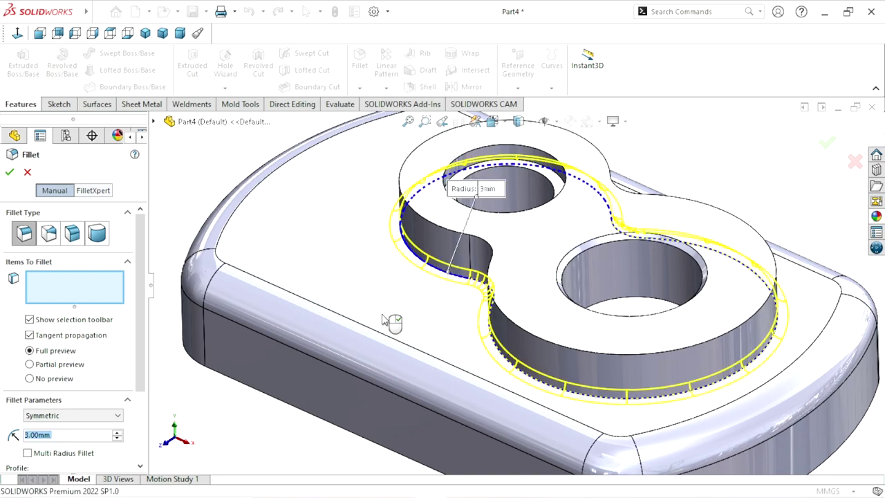
left_click(10, 172)
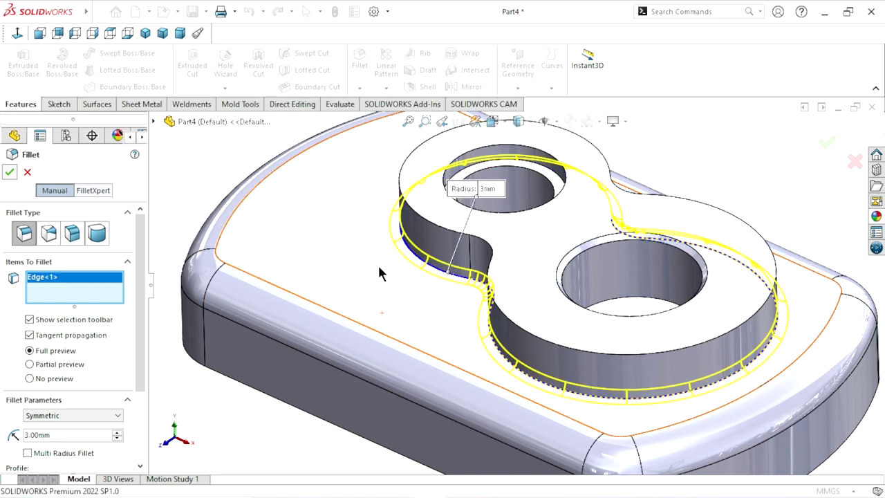
key("f")
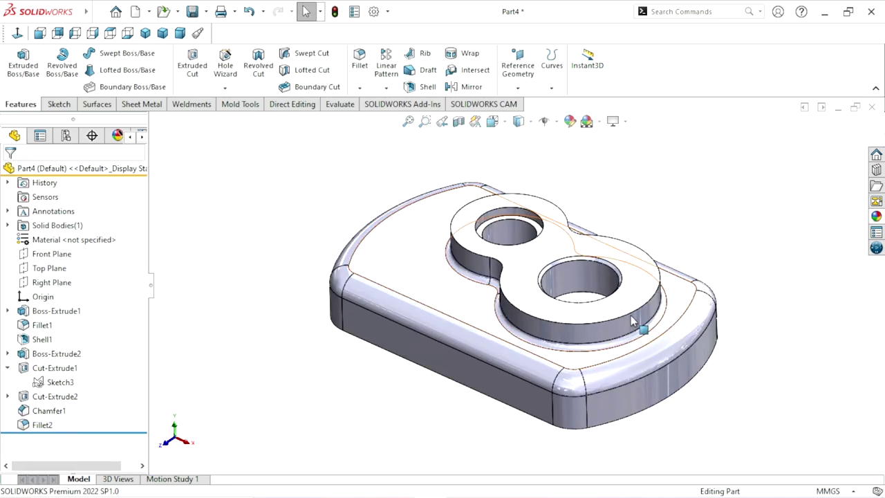
scroll(539, 325, "up", 1)
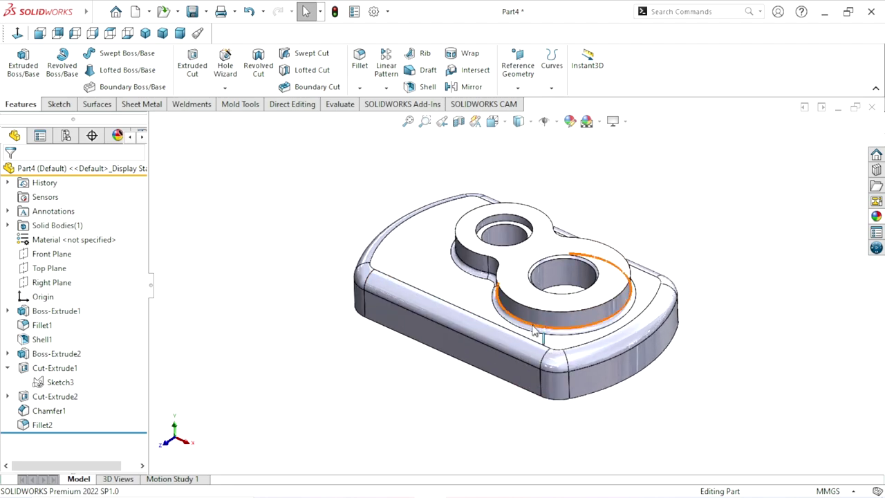
middle_click_drag(542, 314, 533, 198)
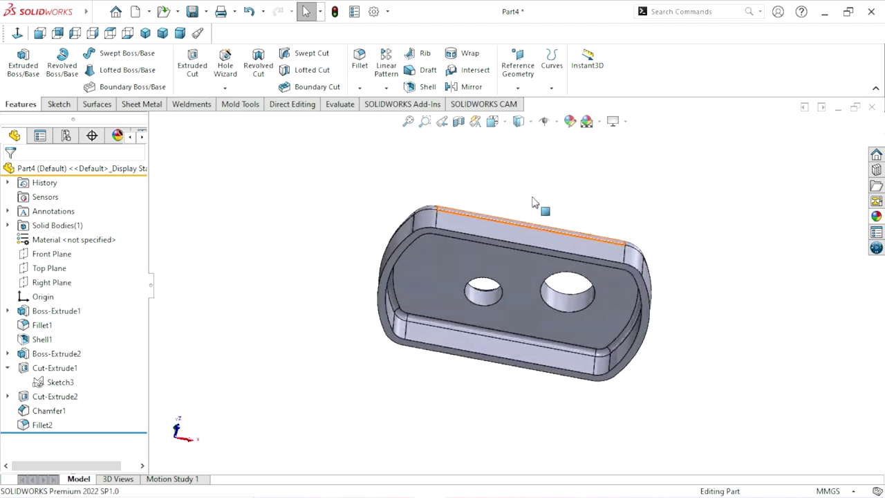
Start a new sketch on the tray's inner floor face.
left_click(515, 286)
left_click(569, 248)
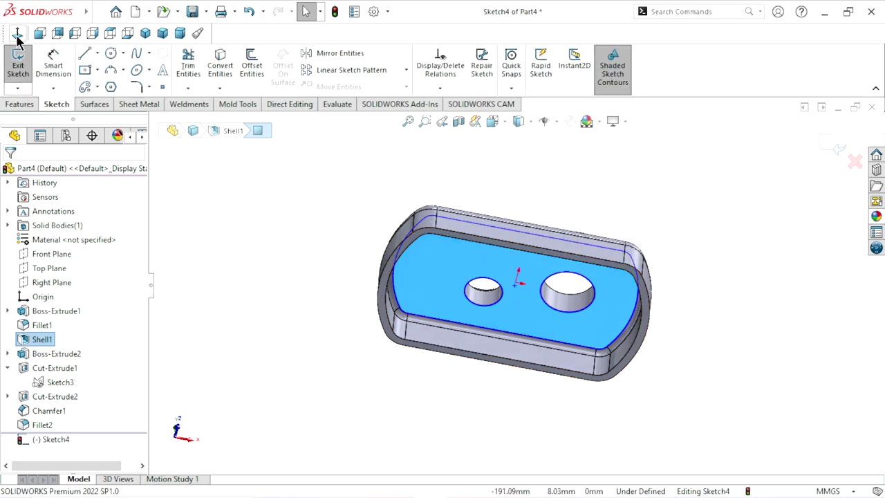
scroll(569, 289, "down", 2)
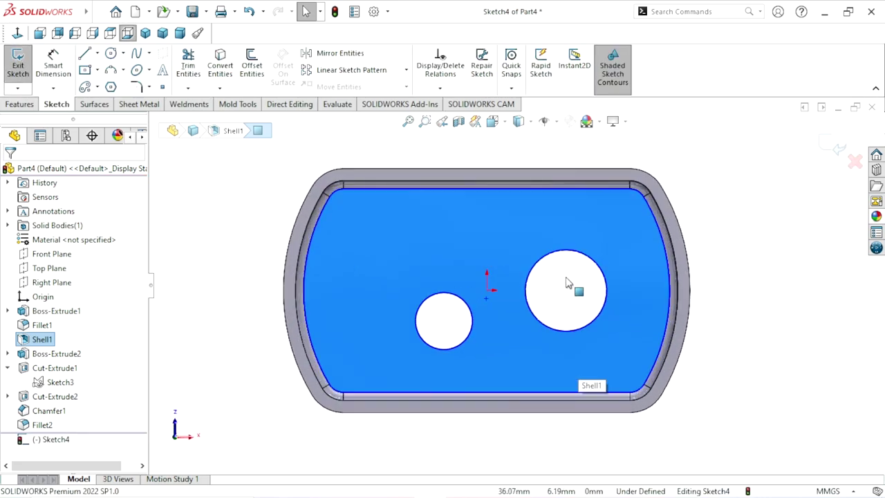
scroll(485, 331, "down", 1)
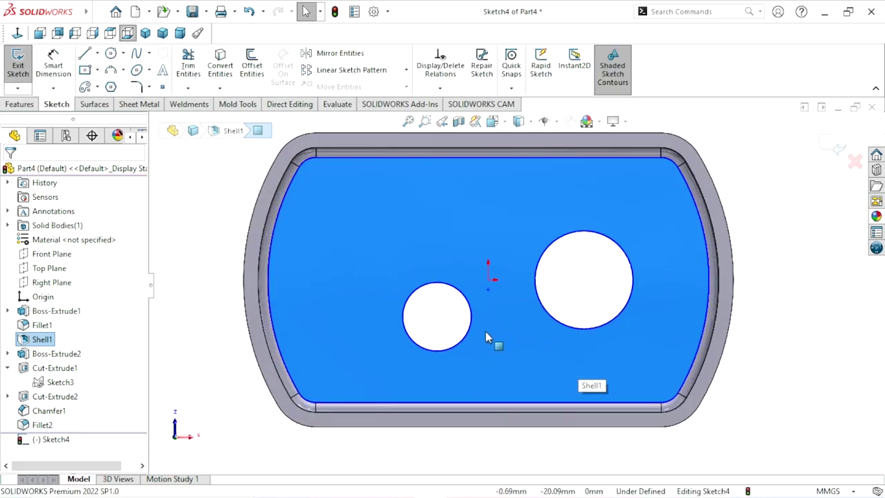
Draw circles centred on the small and large holes, each slightly larger than its hole.
left_click(111, 54)
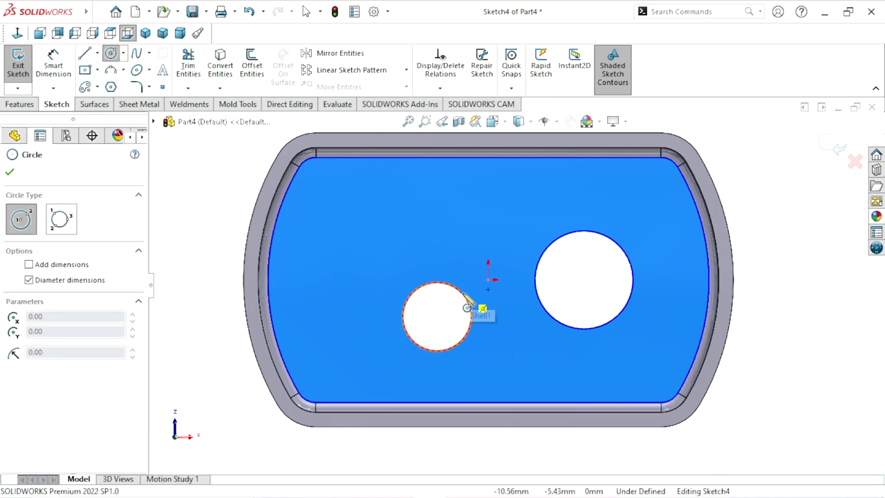
left_click(437, 316)
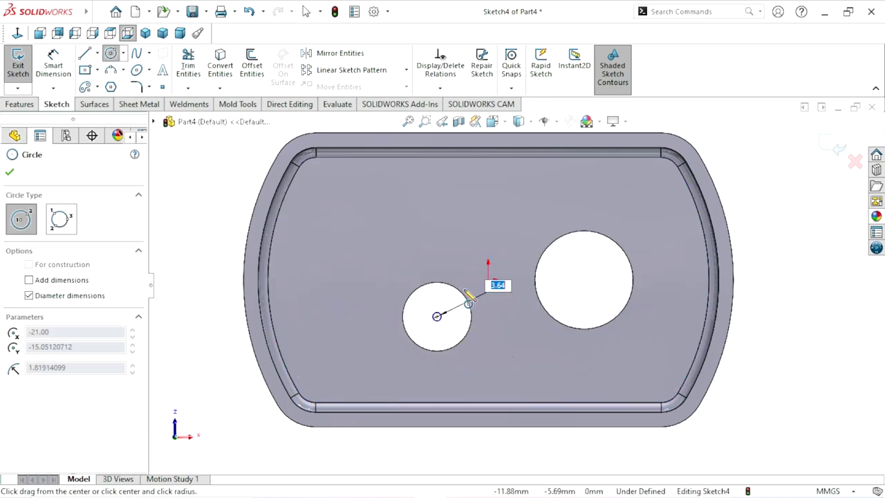
left_click(471, 299)
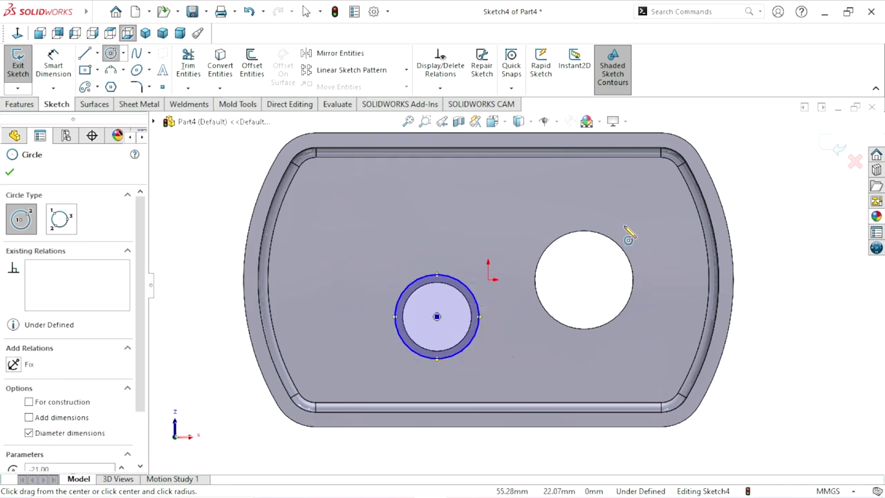
left_click(584, 280)
left_click(628, 245)
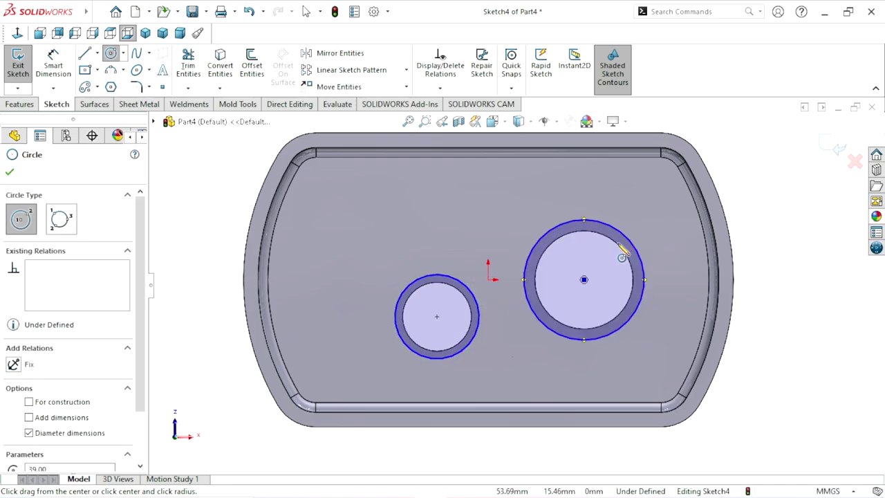
left_click(48, 78)
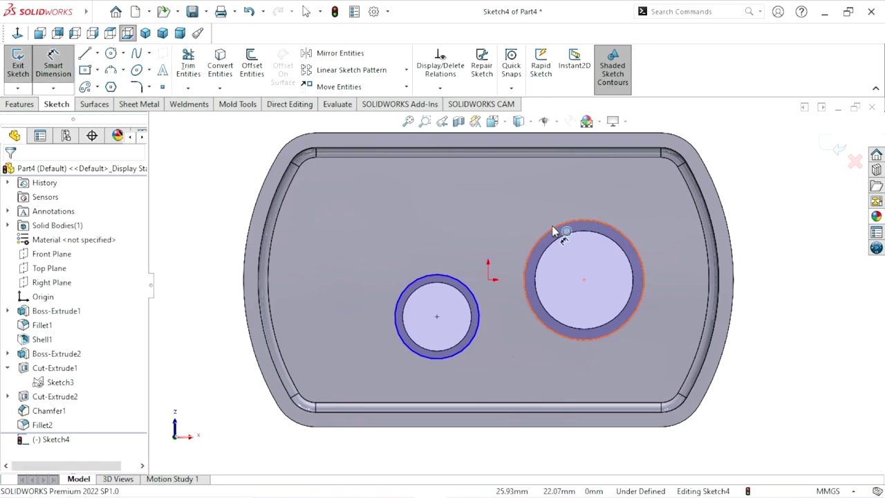
Dimension the large circle to Ø50 and the small circle to Ø38.
left_click(560, 228)
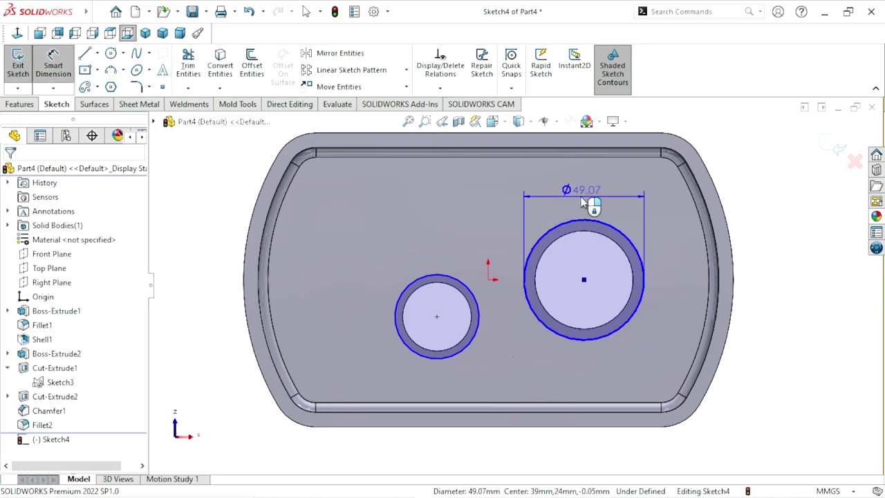
left_click(584, 200)
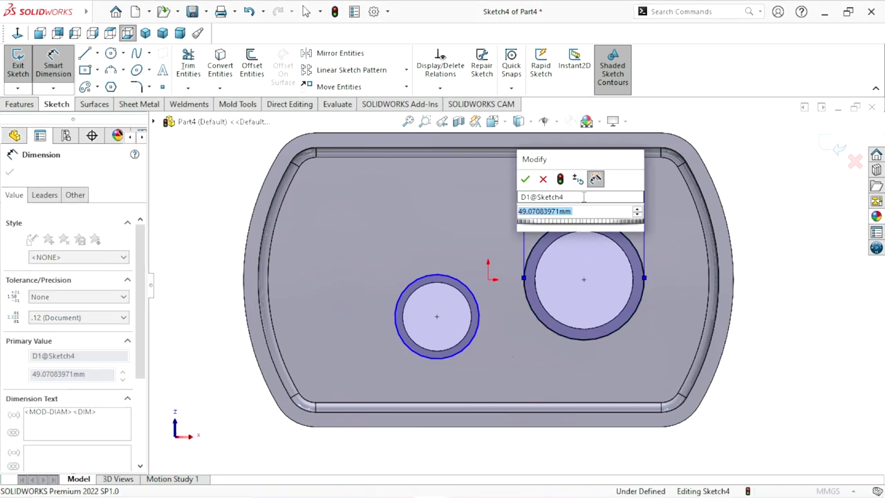
type("50")
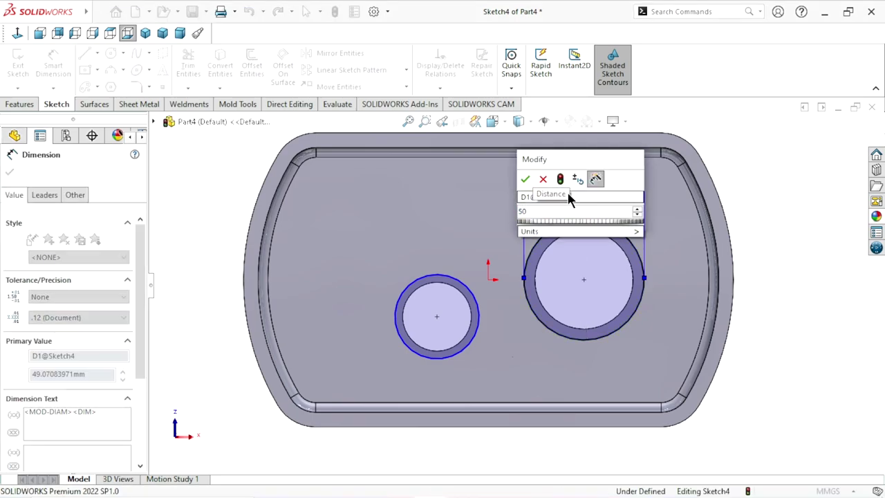
left_click(526, 179)
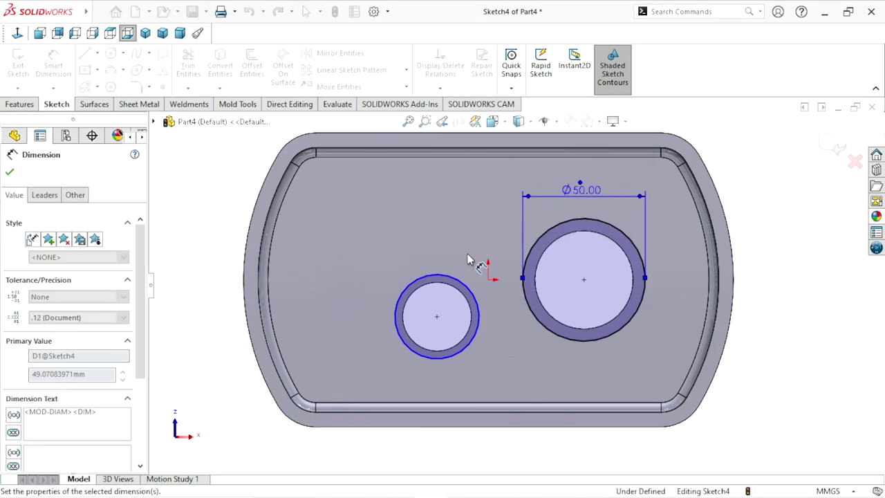
left_click(443, 278)
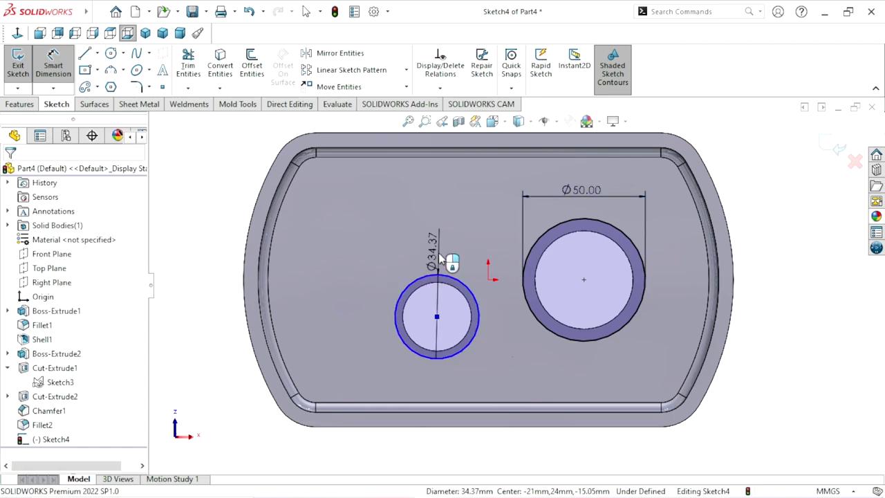
left_click(438, 253)
type("38")
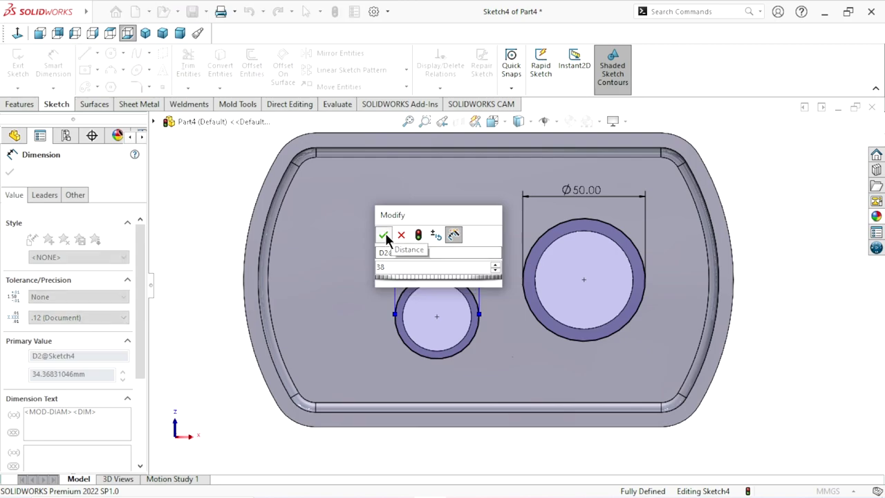
left_click(384, 236)
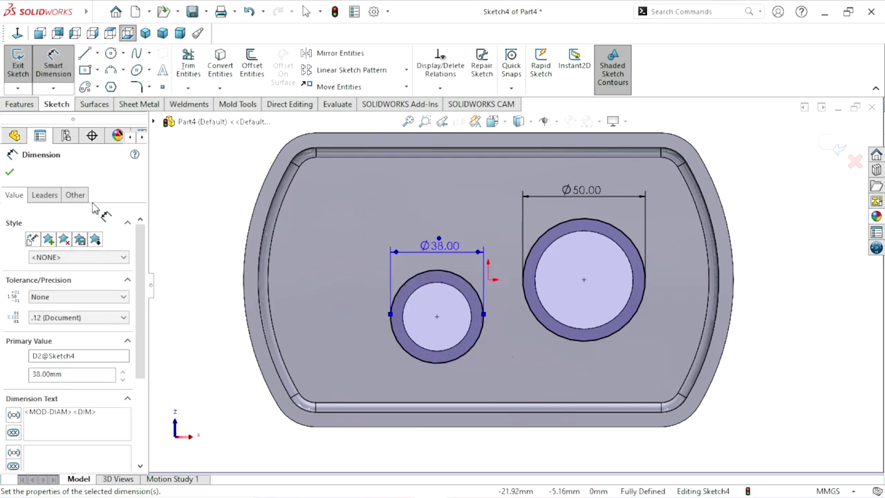
left_click(11, 173)
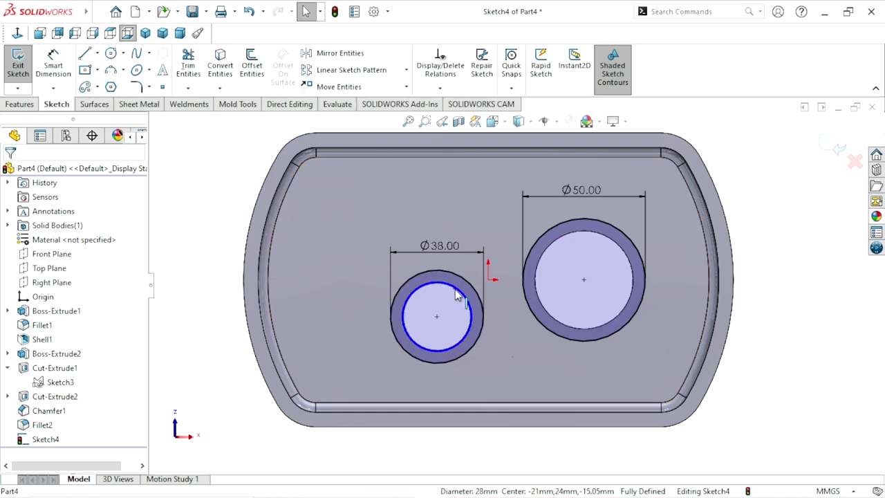
Convert both hole edges into sketch circles to complete the two rings.
left_click(227, 76)
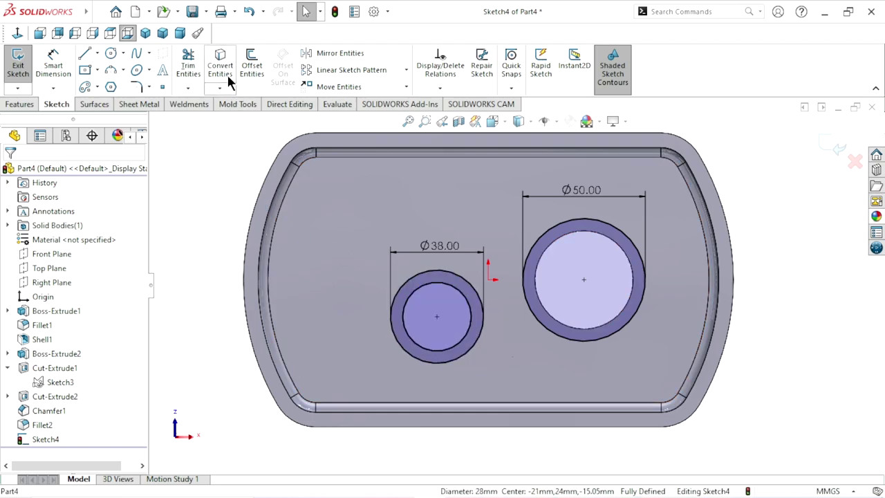
left_click(559, 240)
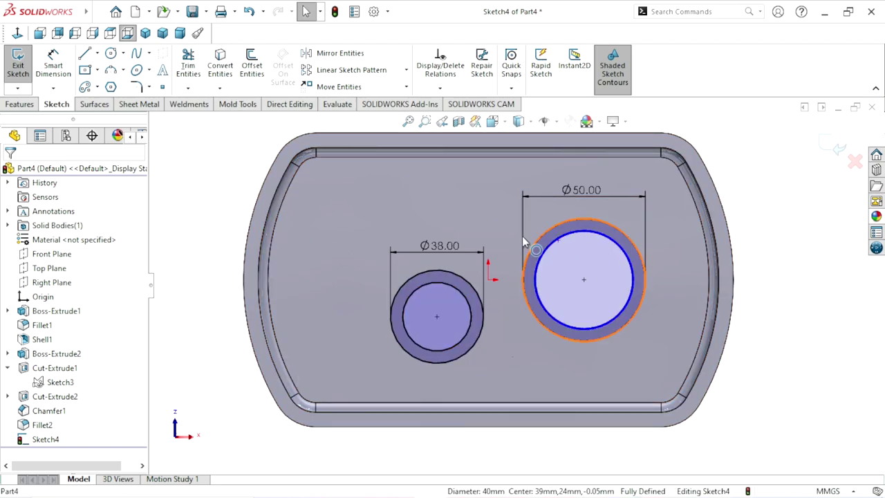
left_click(225, 76)
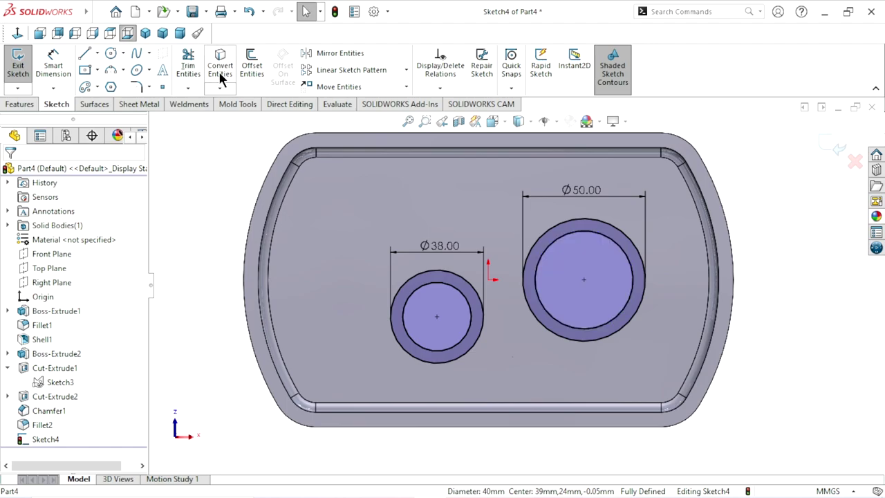
left_click(19, 103)
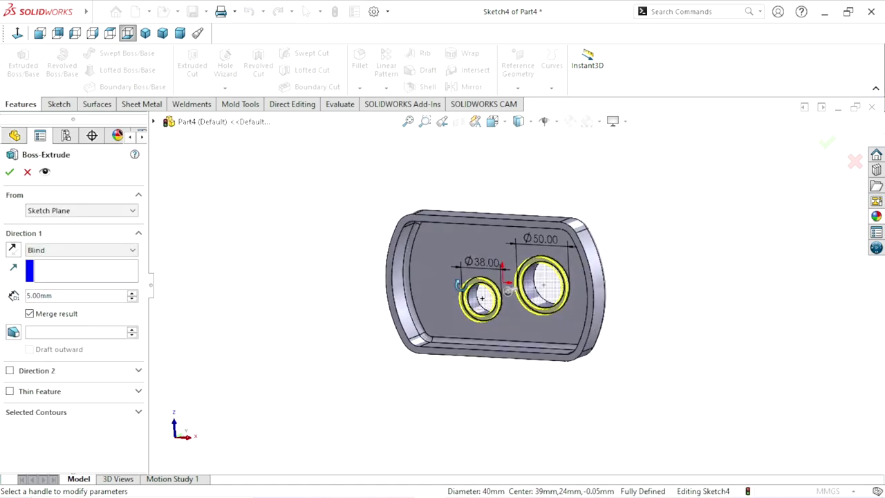
Extrude Sketch4's two rings 5 mm Blind as raised bosses around the holes.
middle_click_drag(529, 238, 121, 349)
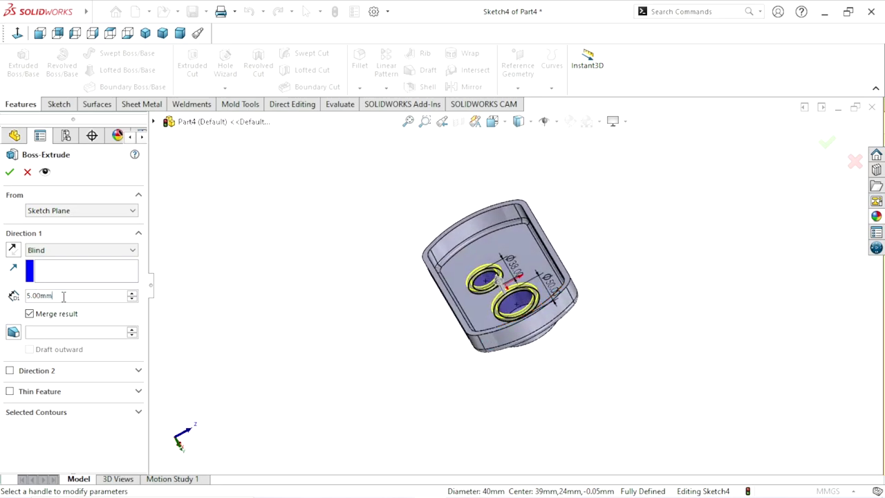
left_click_drag(66, 296, 14, 296)
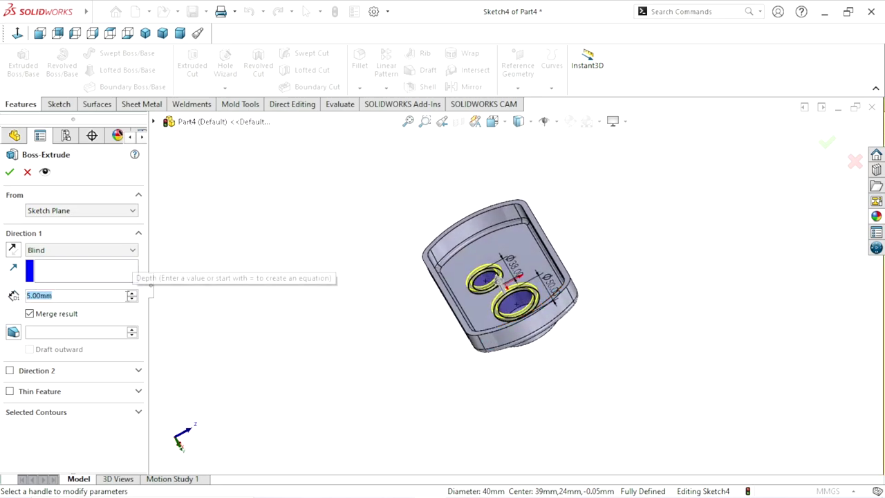
type("5")
left_click(436, 271)
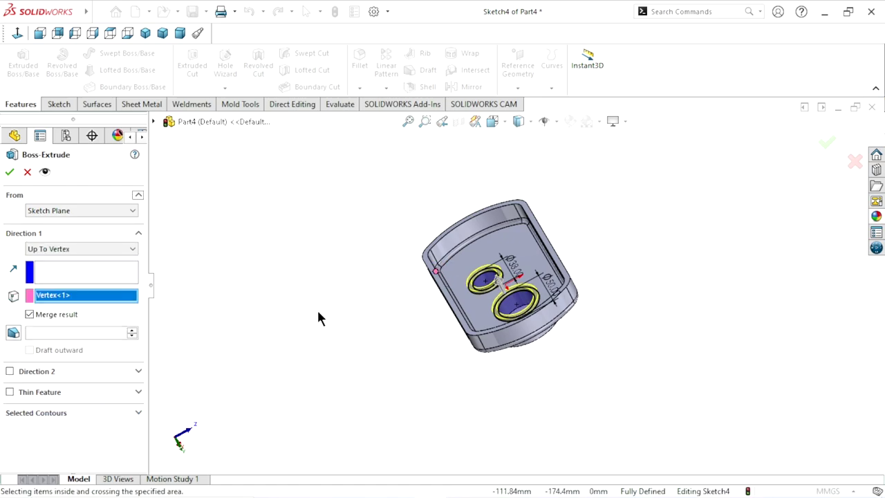
left_click(85, 247)
left_click(70, 256)
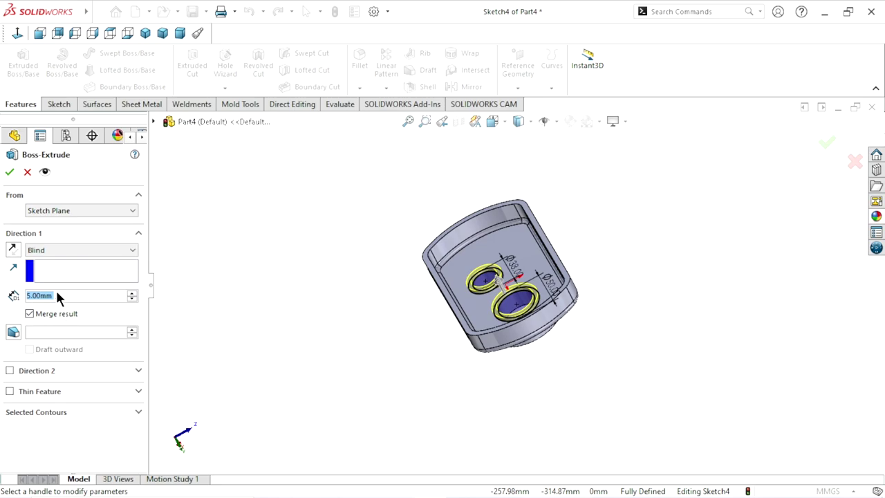
left_click(10, 173)
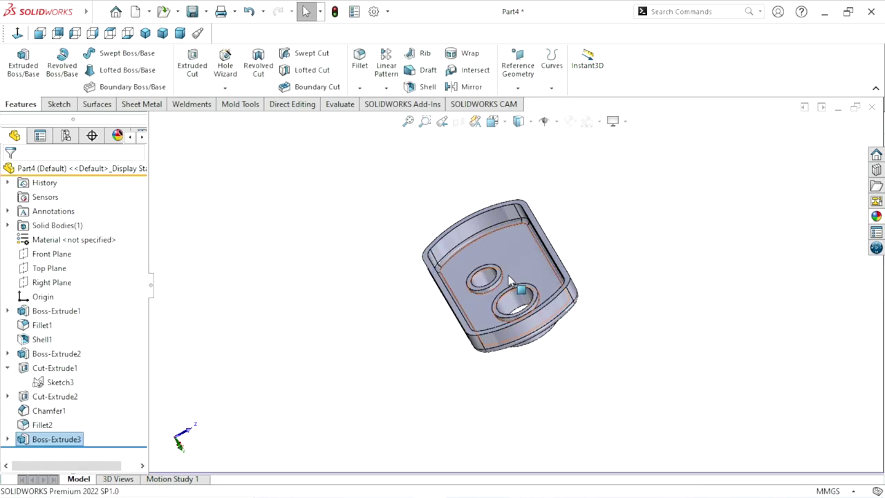
scroll(510, 280, "down", 5)
Fillet the base edges of the smaller and larger ring bosses with 3 mm radius.
left_click(733, 274)
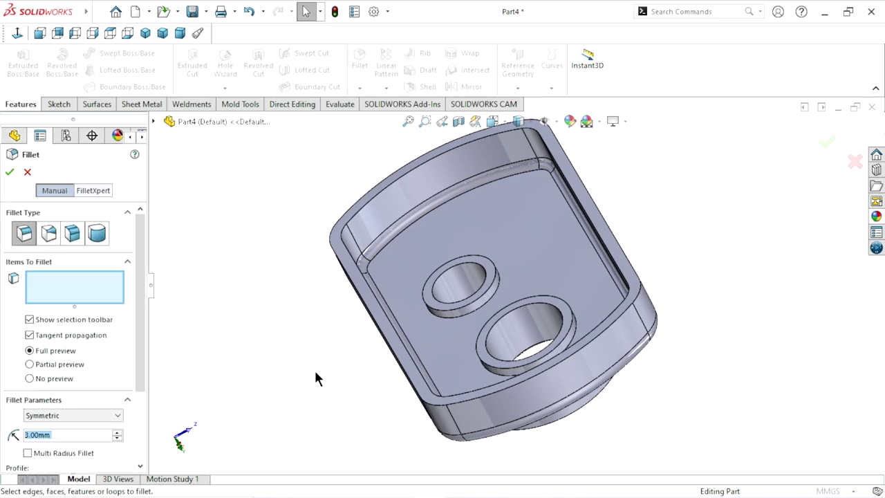
left_click(77, 434)
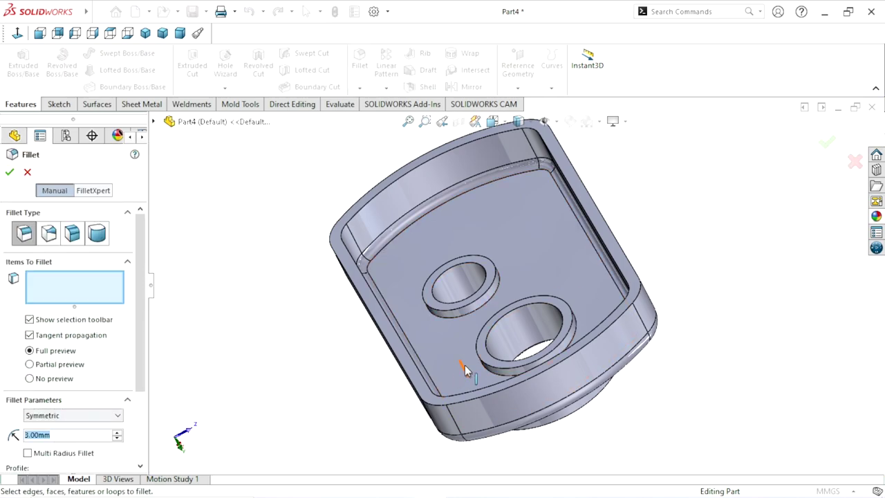
scroll(463, 367, "down", 3)
scroll(462, 288, "up", 3)
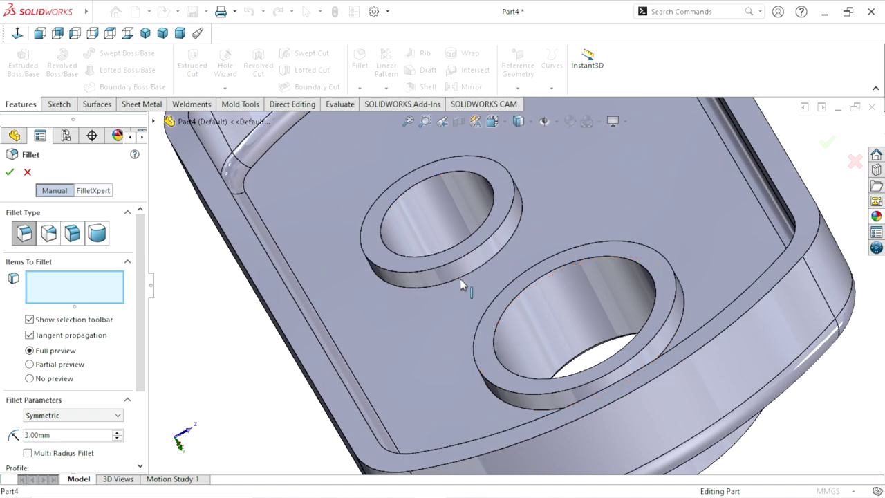
left_click(460, 279)
middle_click_drag(434, 343, 429, 312)
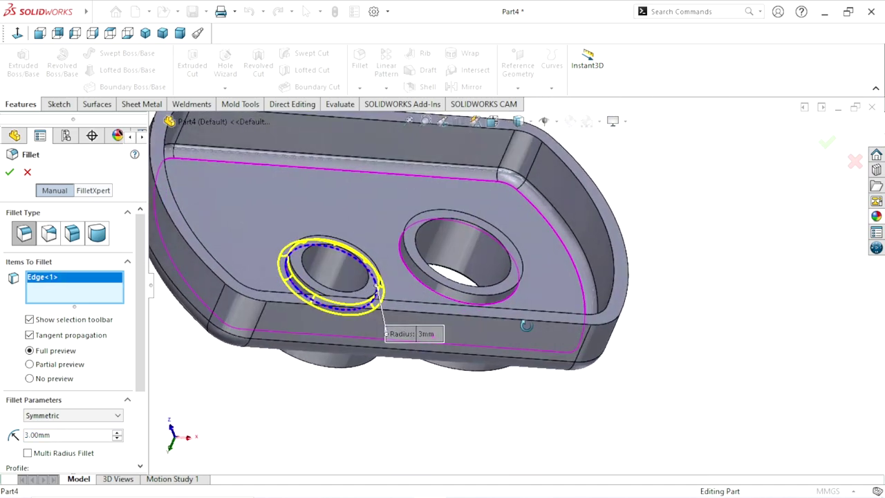
scroll(407, 273, "down", 3)
middle_click_drag(406, 273, 466, 246)
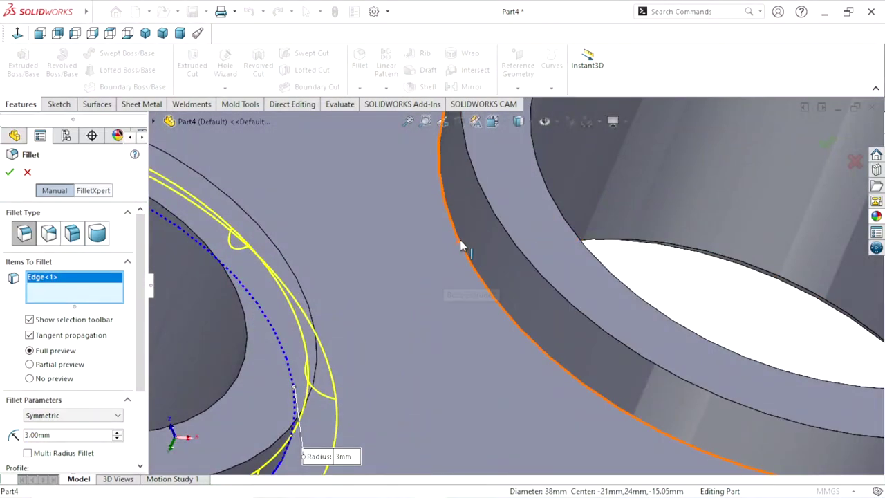
scroll(461, 247, "up", 3)
left_click(459, 355)
scroll(458, 355, "up", 3)
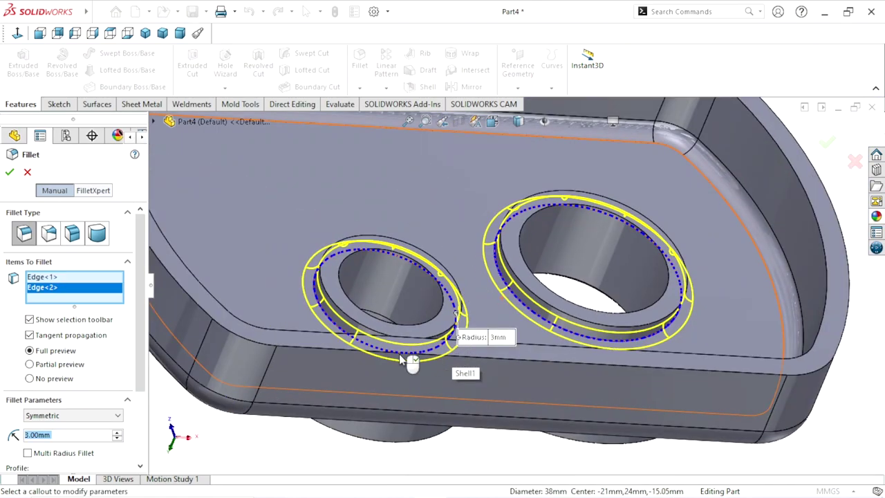
left_click(10, 173)
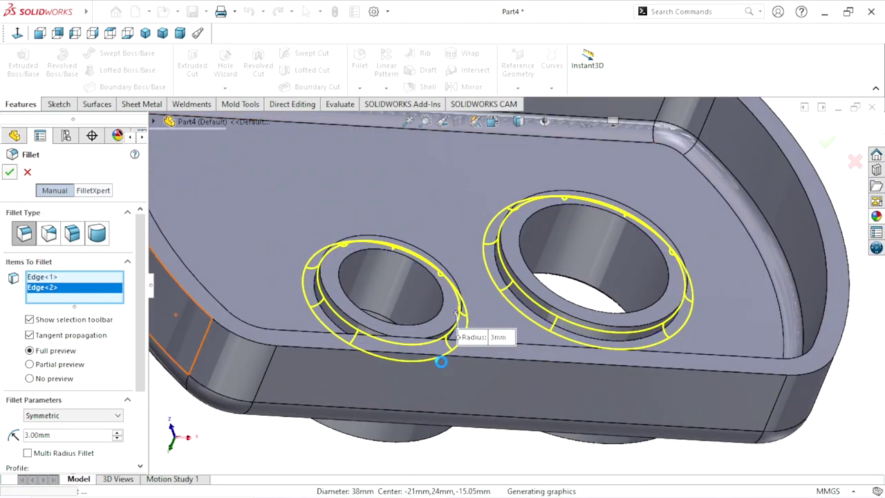
Start Sketch5 on the outer face carrying the figure-eight boss, ready to draw circles.
key("f")
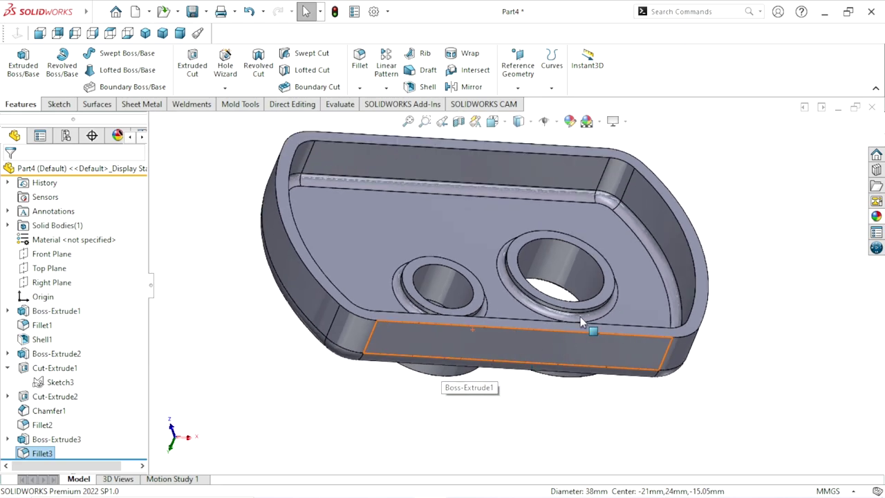
mouse_move(580, 317)
middle_mouse_down()
mouse_move(527, 372)
mouse_move(586, 399)
mouse_move(464, 302)
middle_mouse_up()
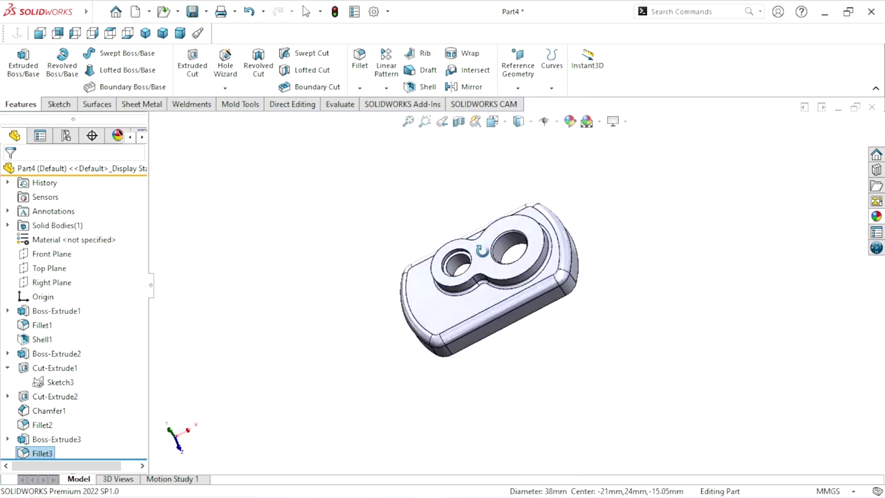
left_click(464, 302)
left_click(523, 277)
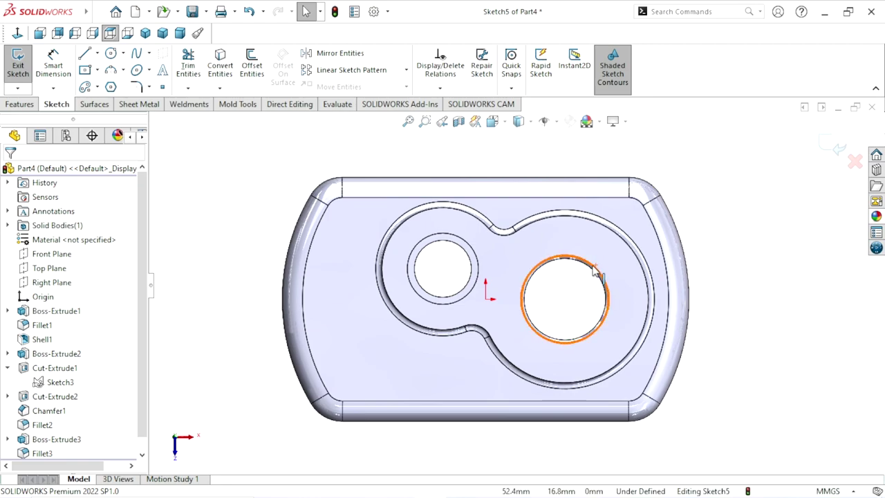
scroll(636, 259, "up", 2)
scroll(562, 232, "down", 1)
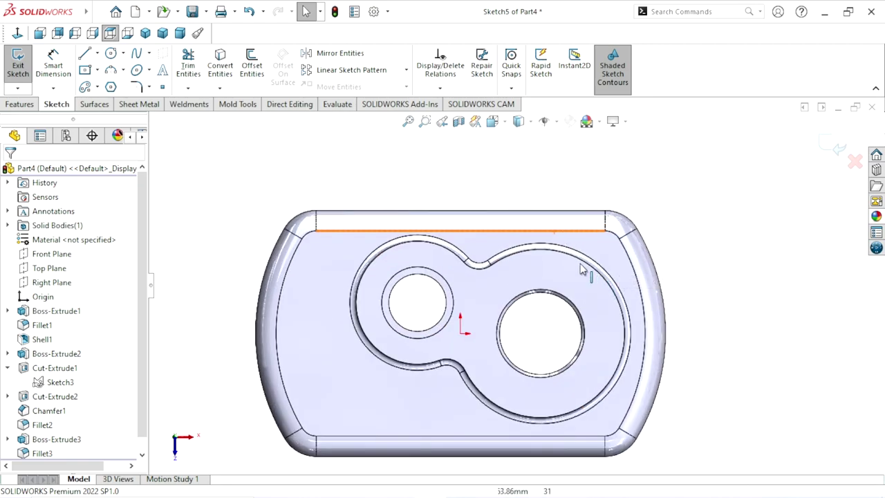
scroll(585, 267, "down", 1)
scroll(574, 283, "up", 2)
scroll(537, 316, "up", 1)
scroll(527, 325, "down", 1)
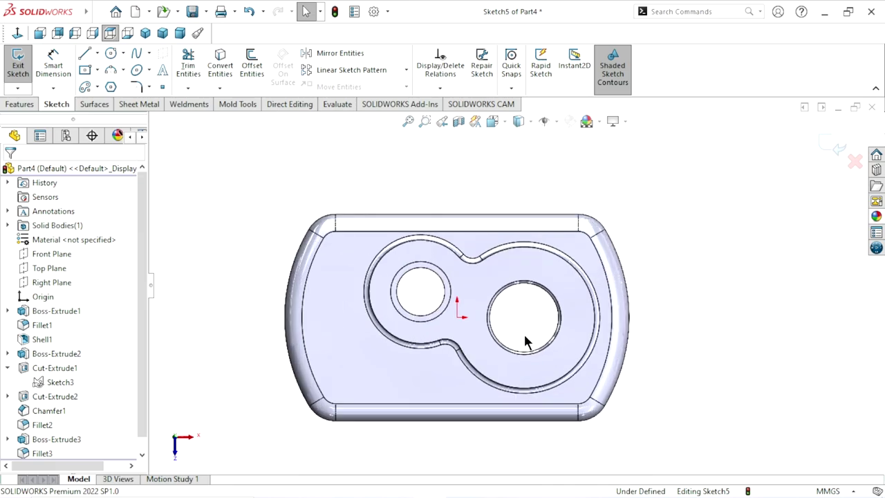
scroll(527, 336, "down", 1)
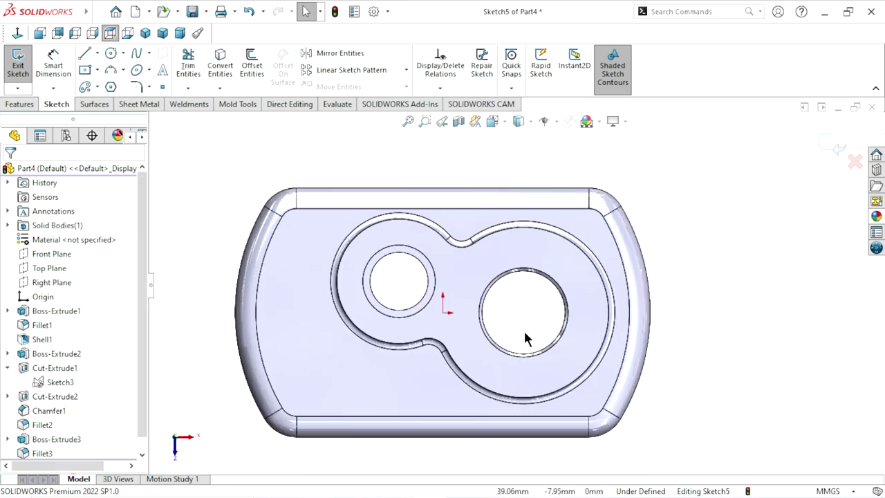
left_click(111, 55)
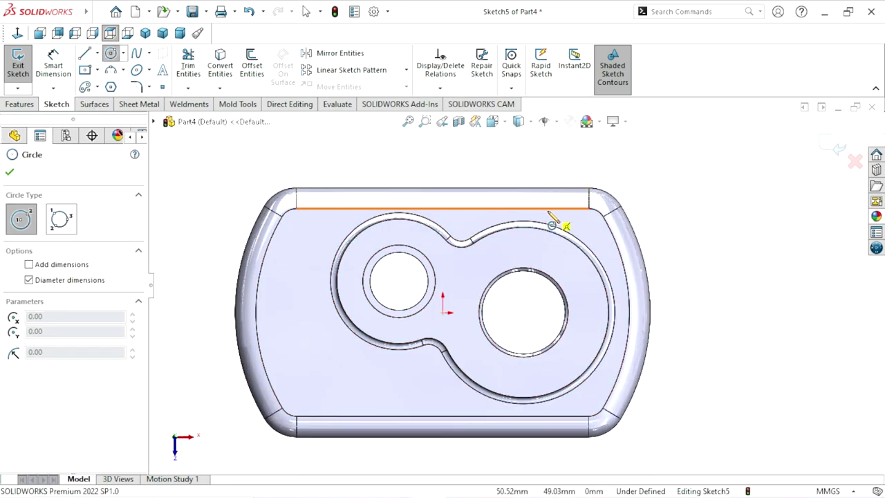
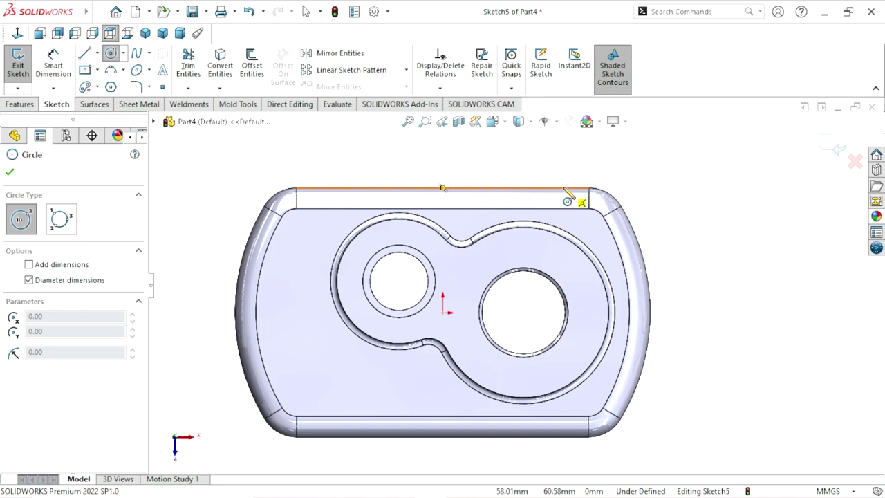
Draw two concentric circles centred on the plate's top edge.
left_click(563, 188)
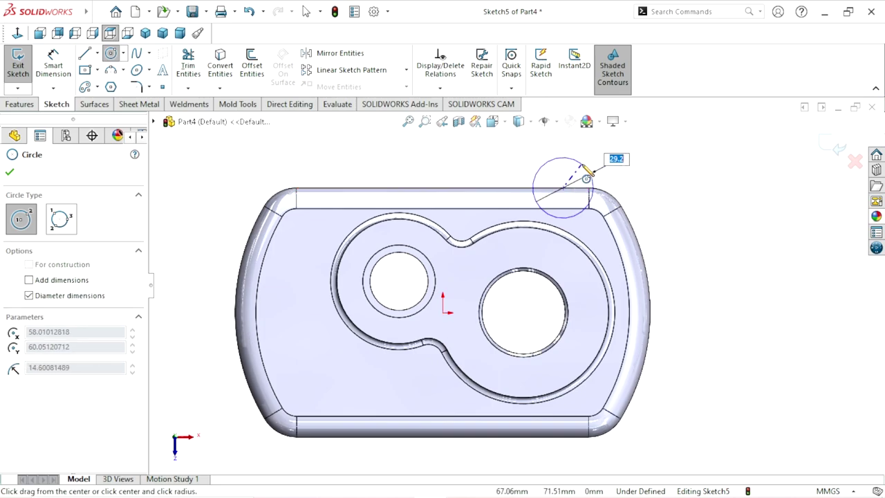
left_click(586, 174)
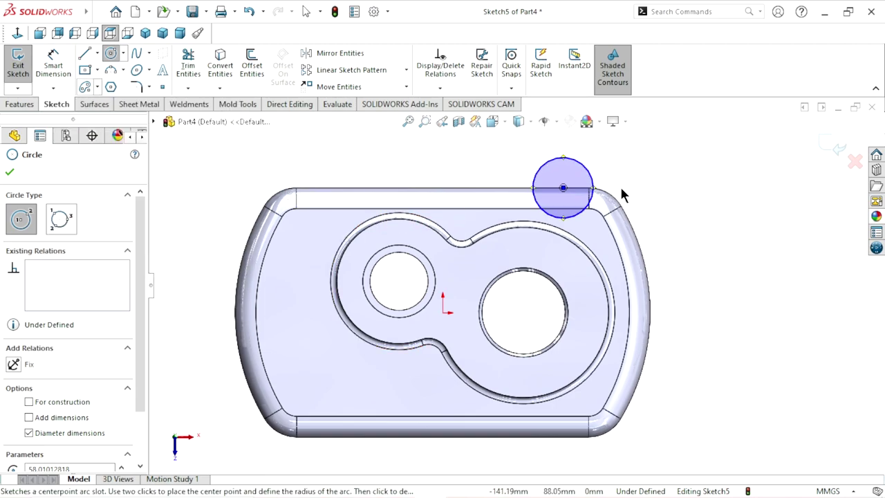
left_click(564, 188)
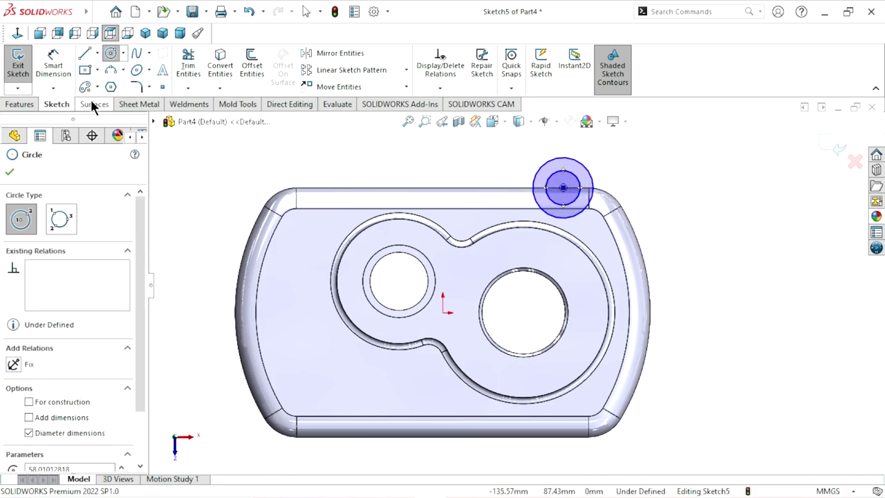
Add a vertical and a horizontal construction centerline meeting at the origin.
left_click(97, 53)
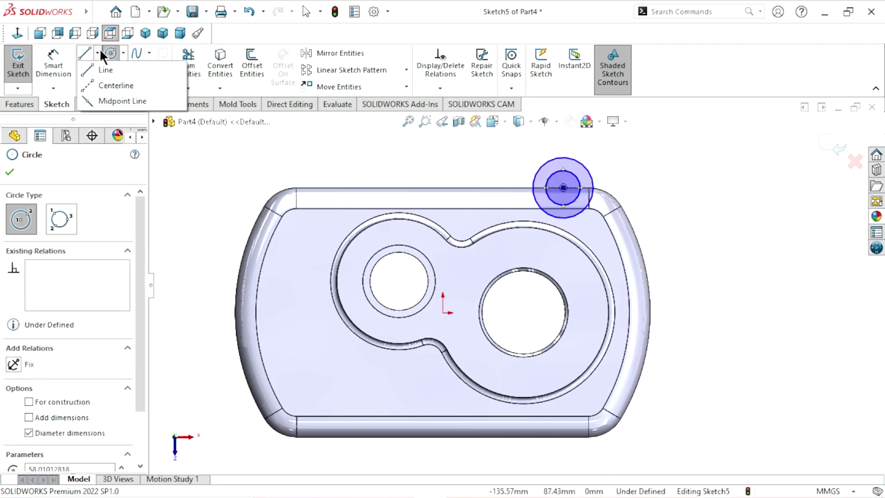
left_click(103, 86)
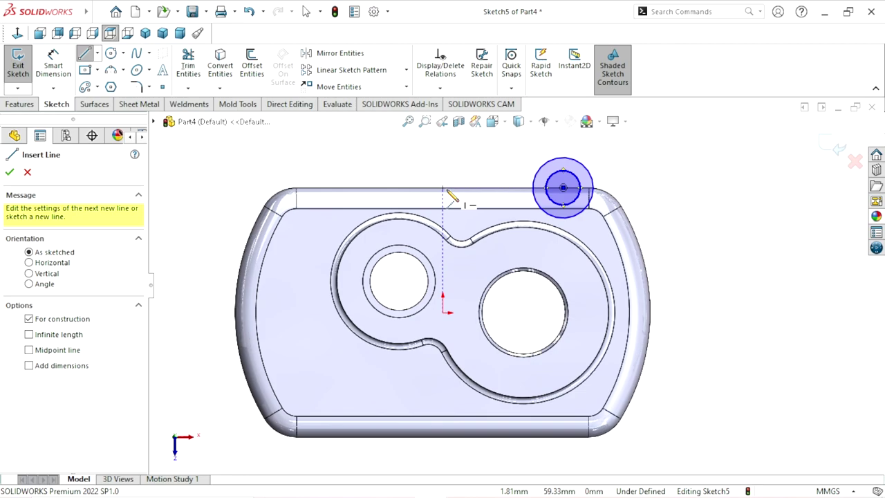
left_click(443, 188)
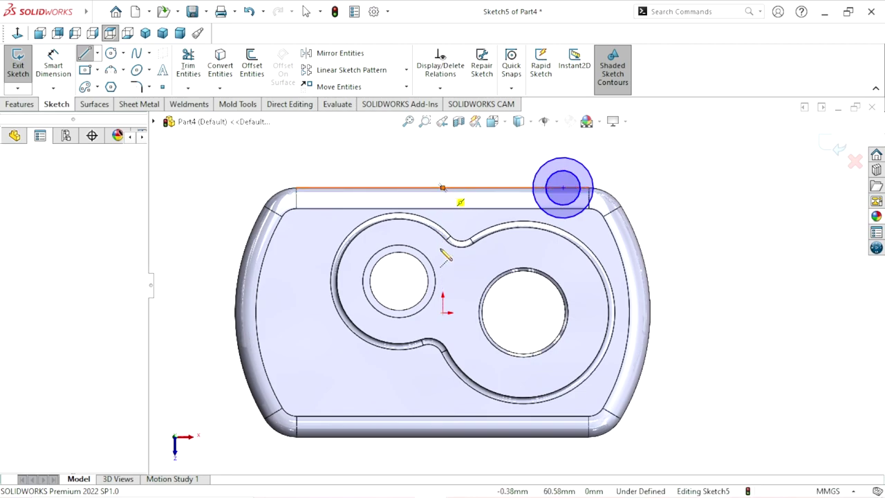
left_click(443, 312)
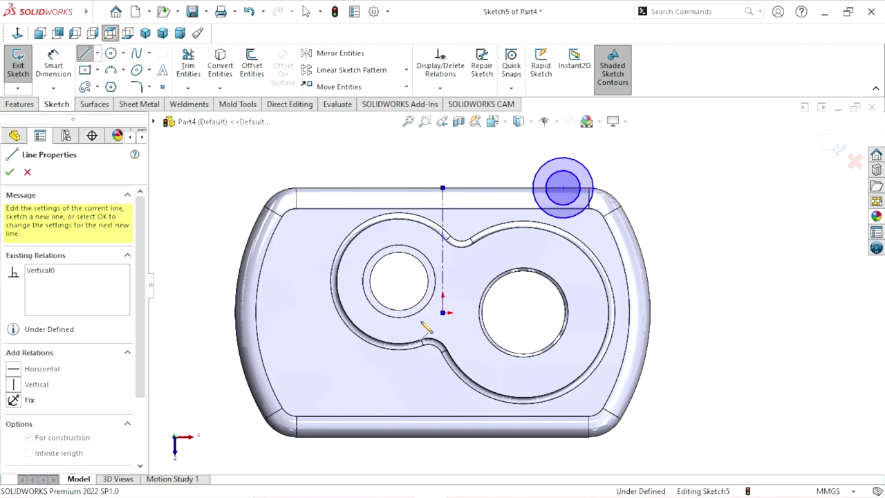
left_click(236, 313)
right_click(208, 235)
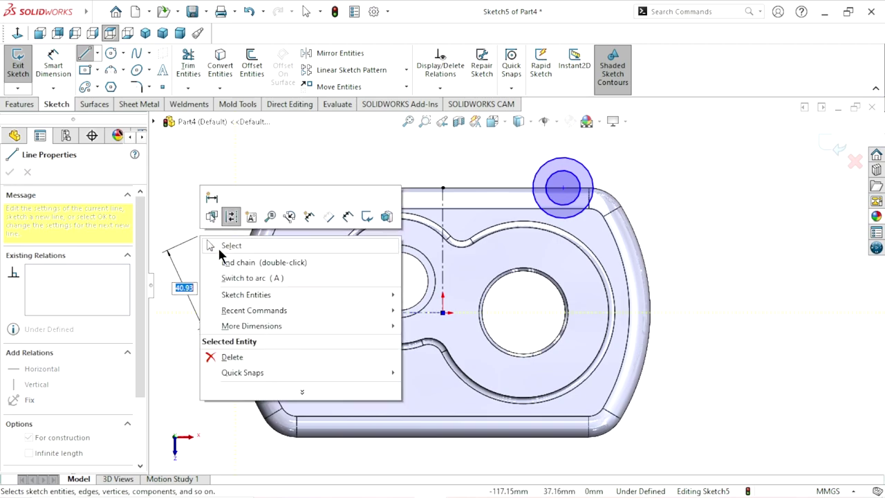
left_click(263, 259)
key("Escape")
scroll(460, 319, "up", 2)
scroll(510, 284, "down", 2)
scroll(595, 253, "down", 1)
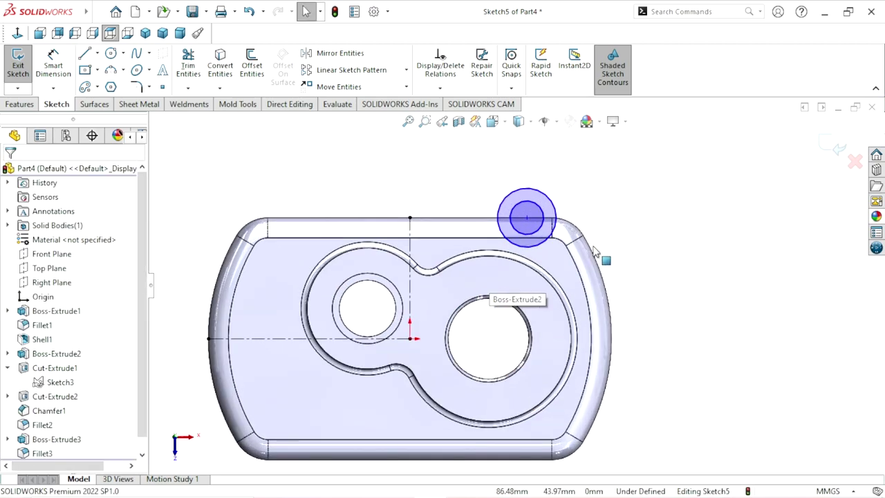
Dimension the outer circle at Ø26 and the inner circle at Ø12.
left_click(553, 218)
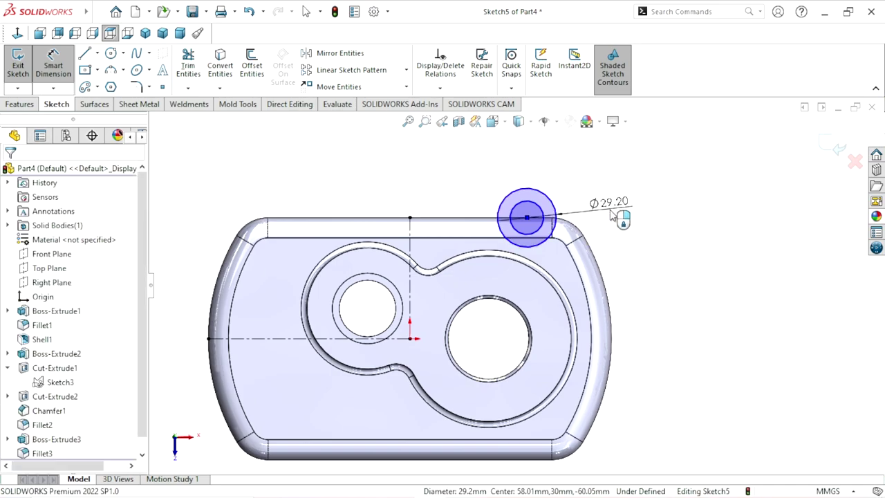
left_click(610, 216)
type("26")
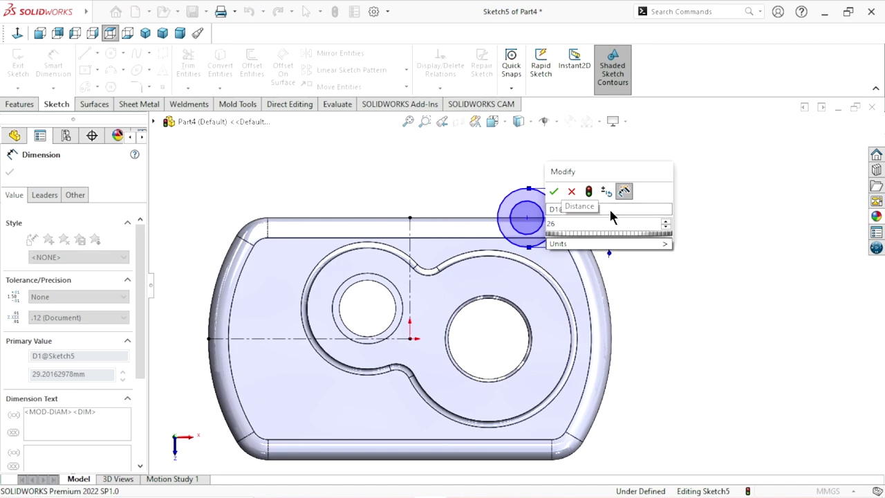
left_click(555, 192)
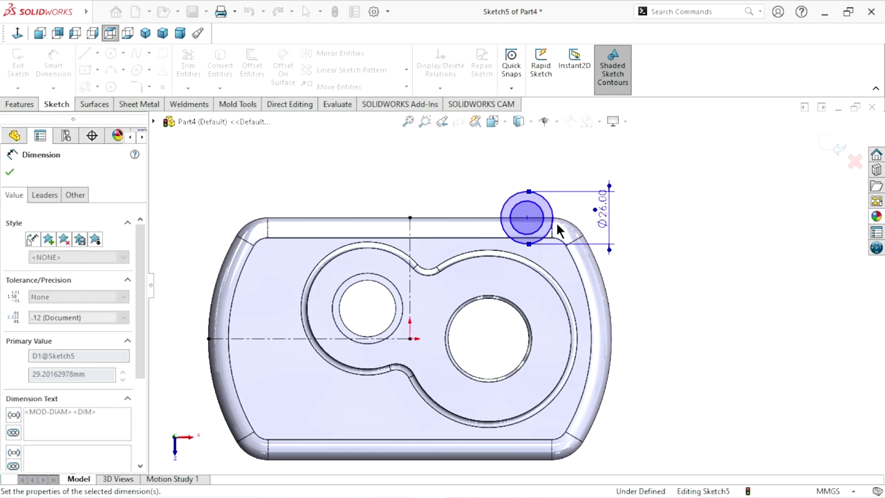
scroll(552, 233, "down", 3)
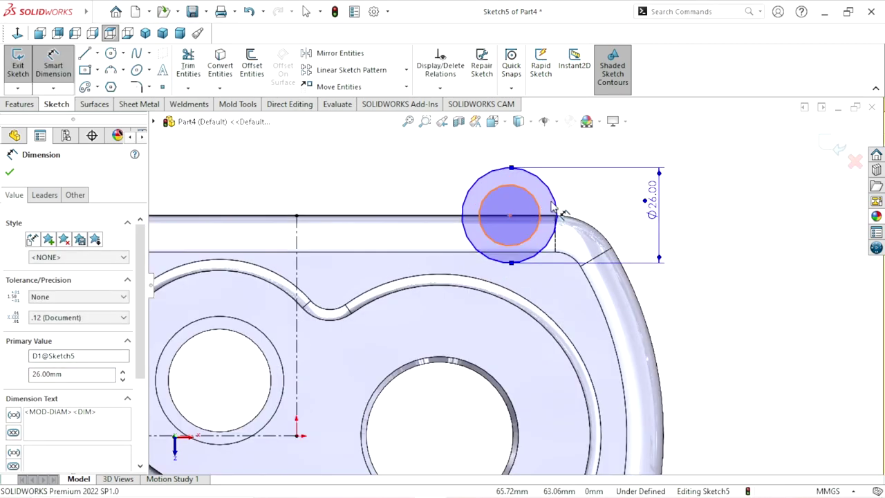
left_click(557, 209)
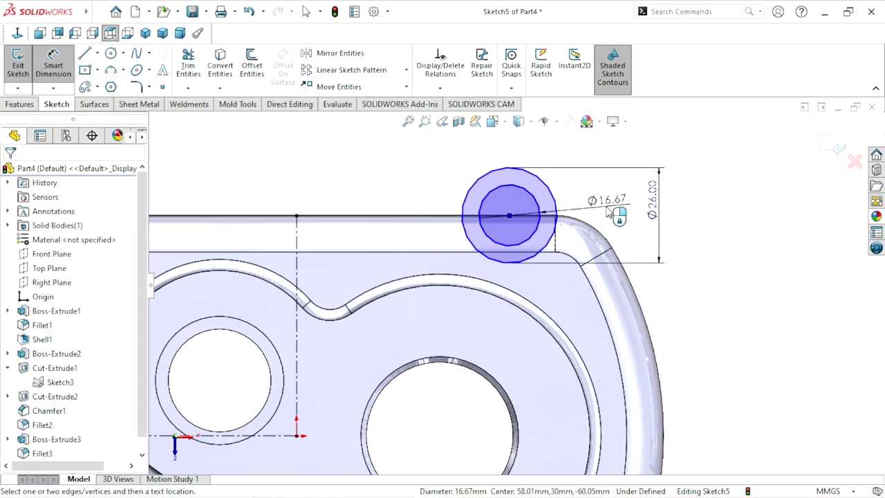
left_click(609, 213)
type("12")
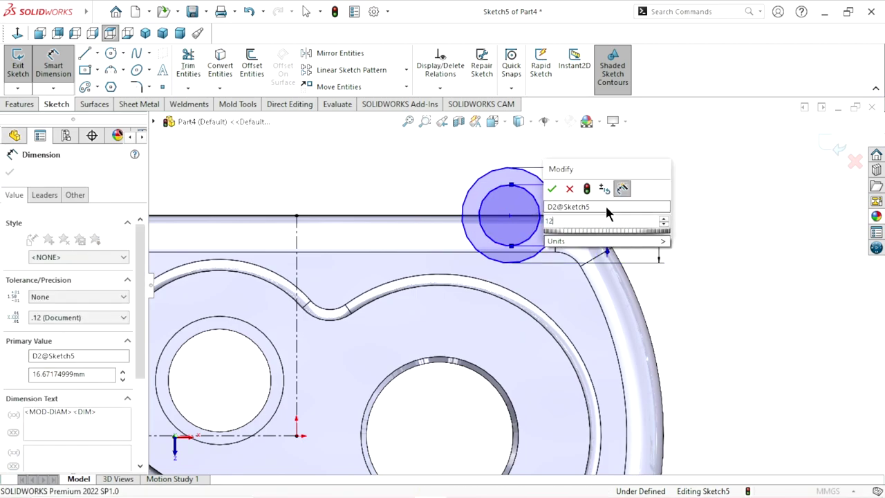
left_click(553, 190)
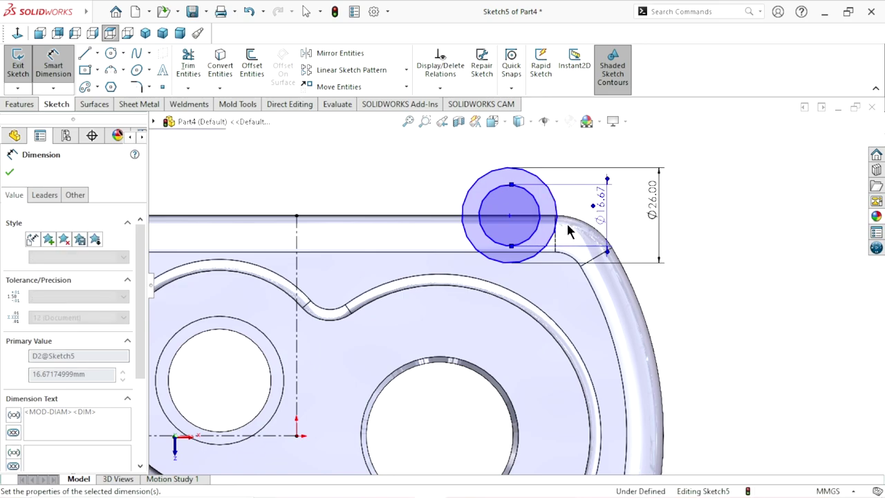
scroll(569, 294, "up", 2)
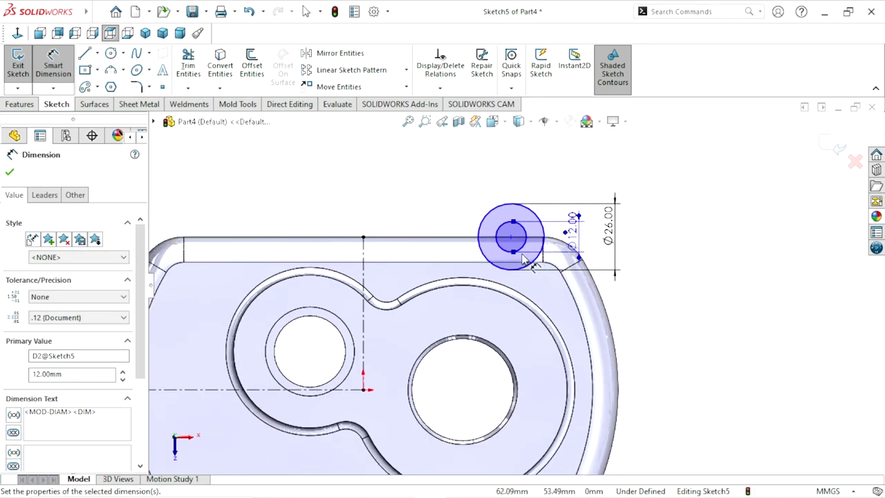
scroll(525, 259, "down", 1)
scroll(512, 259, "down", 1)
scroll(488, 354, "up", 1)
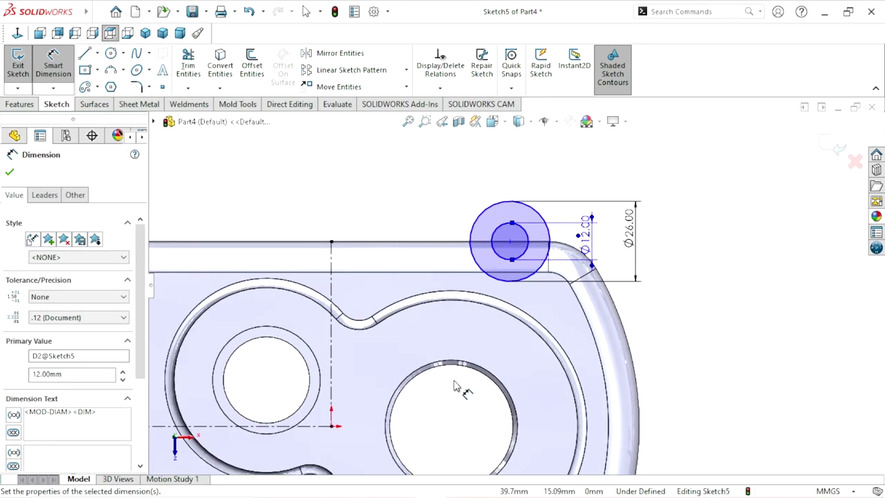
Place the circles' centre 17 mm horizontally from the large hole.
left_click(453, 365)
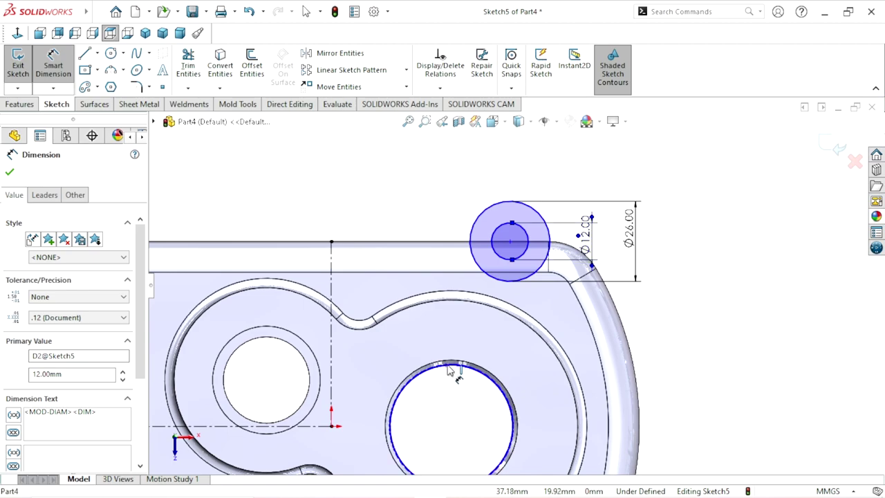
left_click(509, 232)
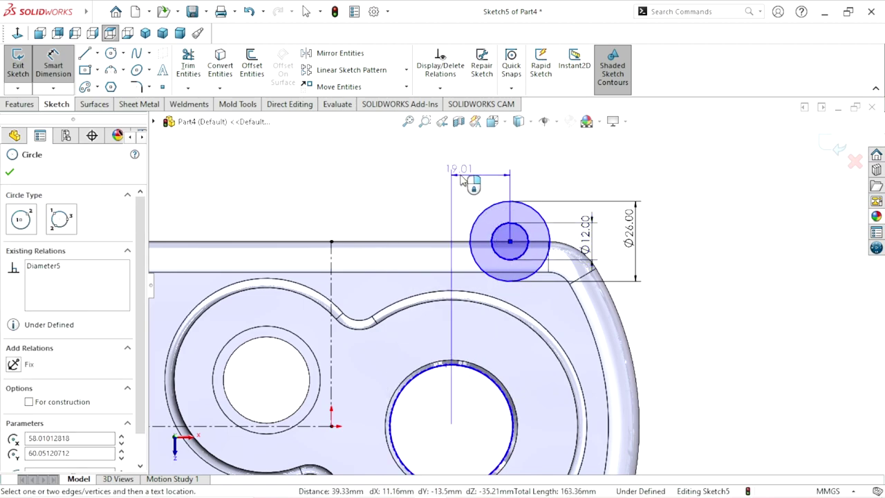
left_click(459, 180)
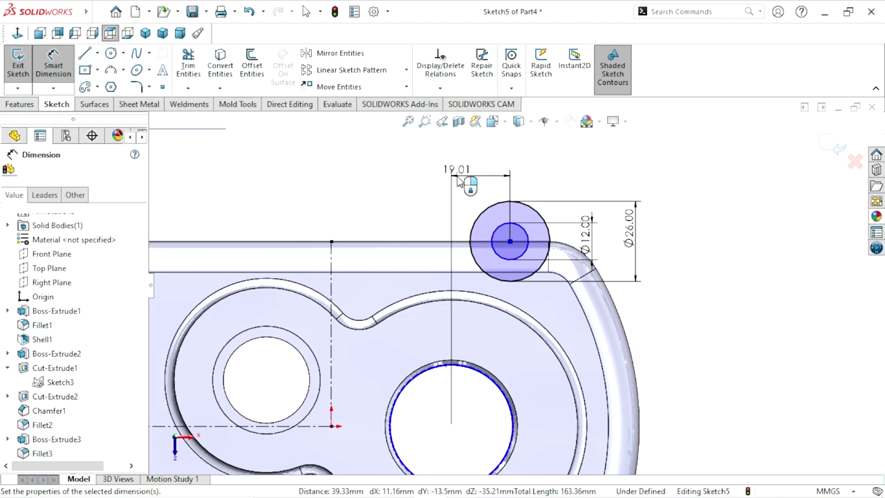
type("17")
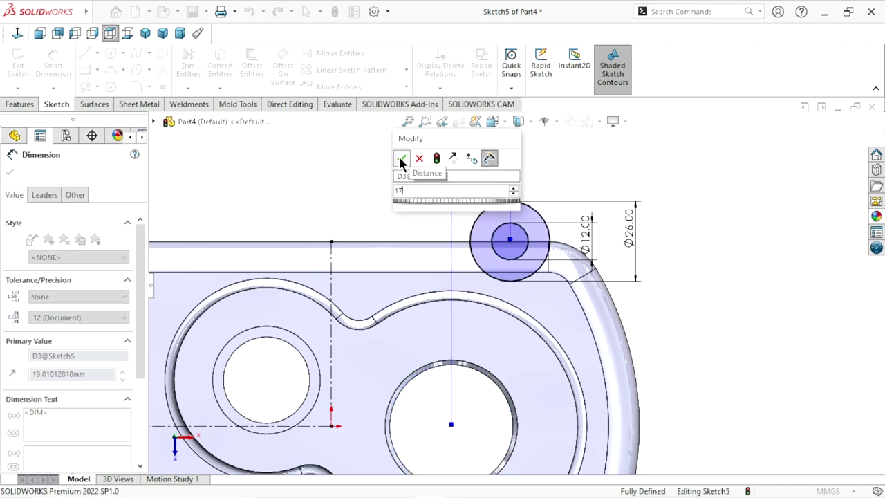
left_click(401, 159)
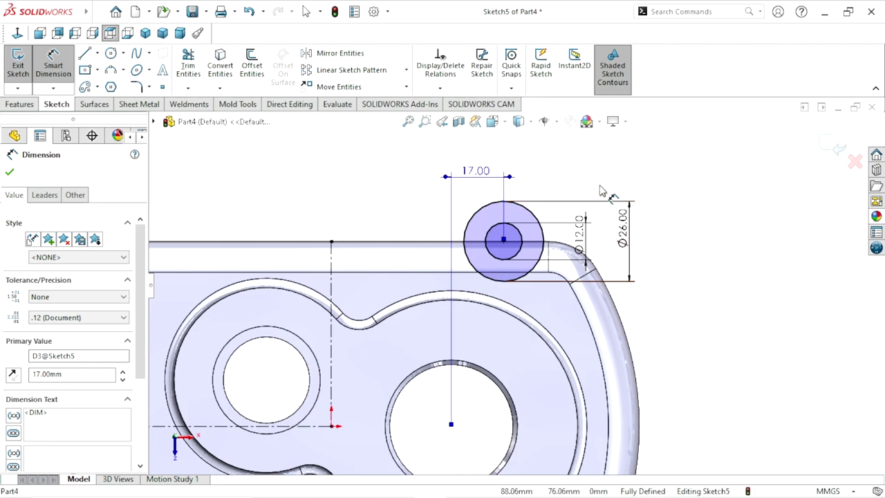
Add the 60 mm vertical distance to the large hole as a driven dimension.
left_click(504, 242)
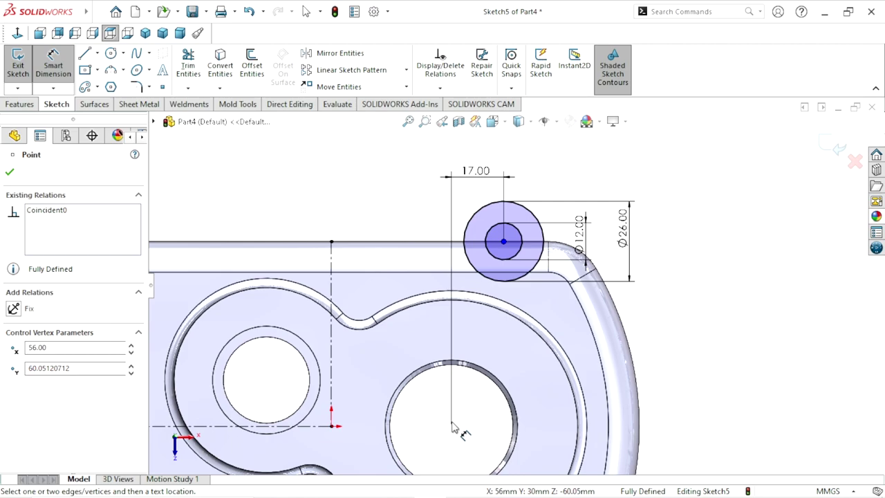
left_click(497, 393)
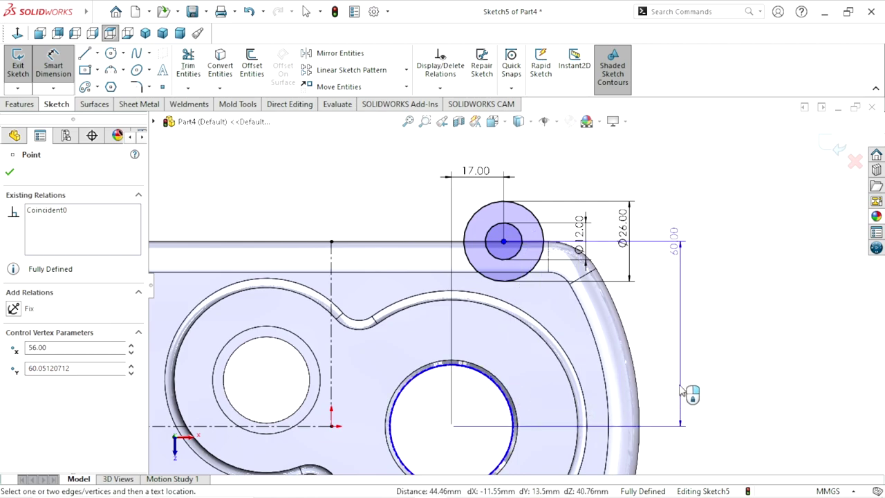
left_click(689, 383)
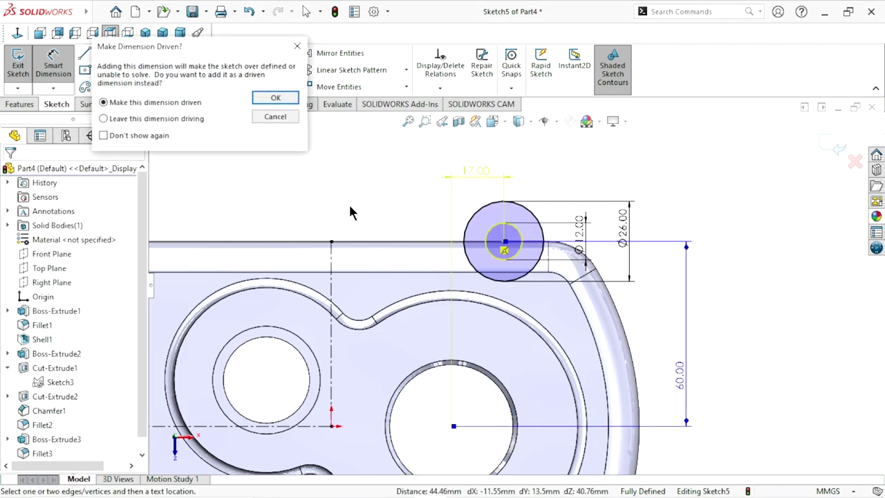
left_click(295, 97)
left_click_drag(668, 377, 675, 353)
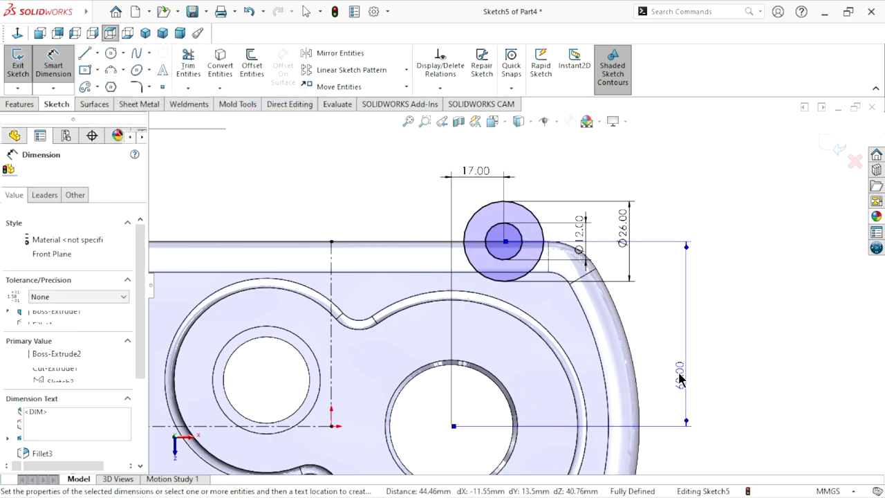
left_click(735, 356)
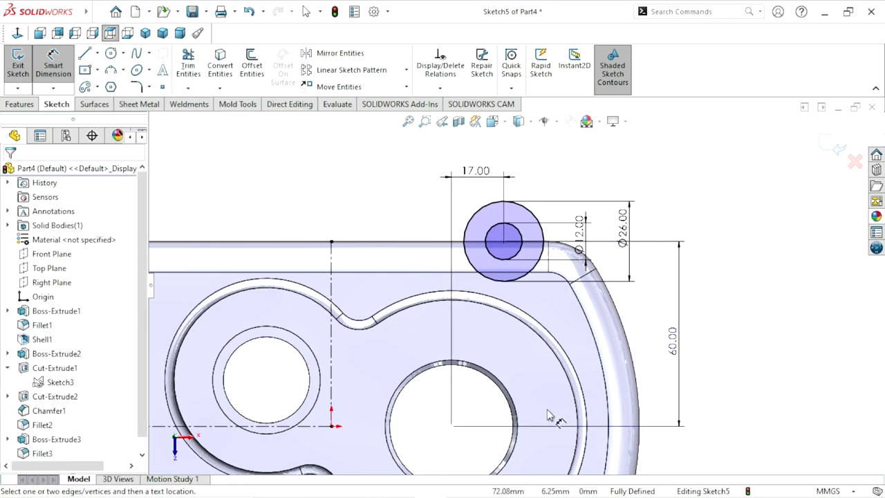
scroll(608, 346, "up", 1)
scroll(484, 352, "up", 1)
scroll(346, 359, "up", 1)
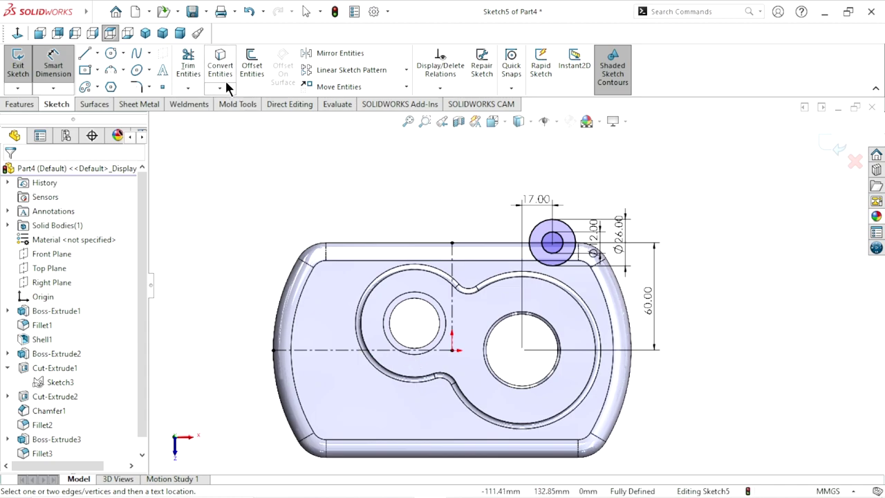
Mirror the circle pair about the vertical centerline to the left side.
left_click(362, 55)
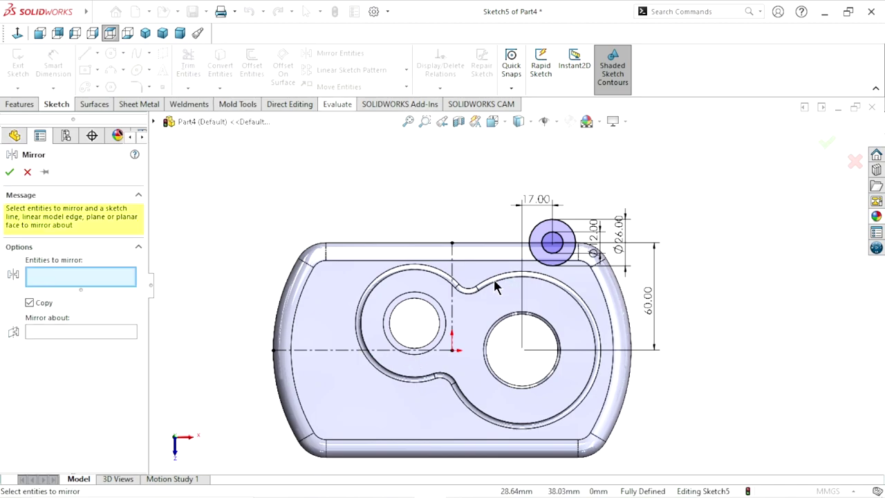
left_click(548, 227)
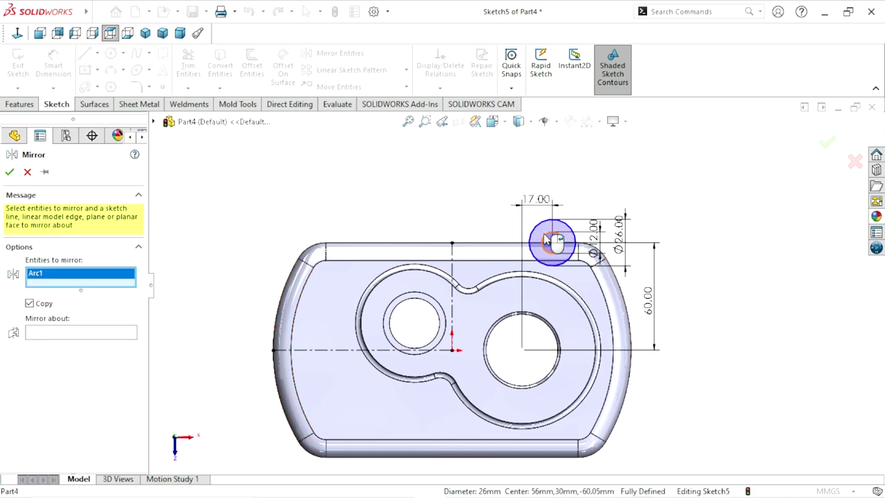
left_click(547, 240)
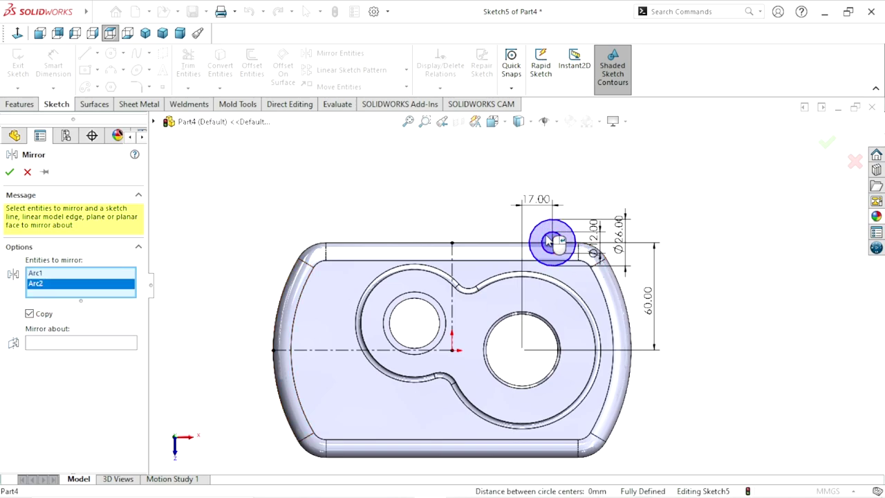
left_click(38, 343)
left_click(351, 244)
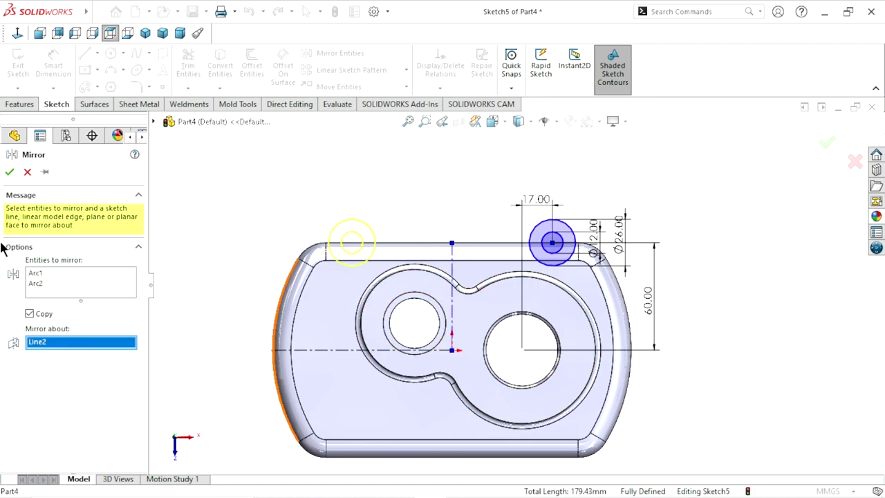
left_click(9, 171)
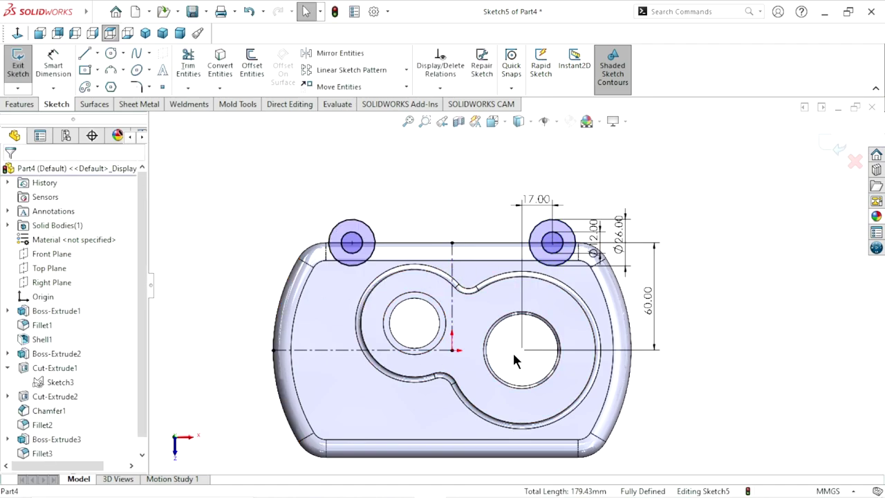
Mirror all four circles about the horizontal centerline to the bottom edge.
left_click(355, 56)
left_click(349, 225)
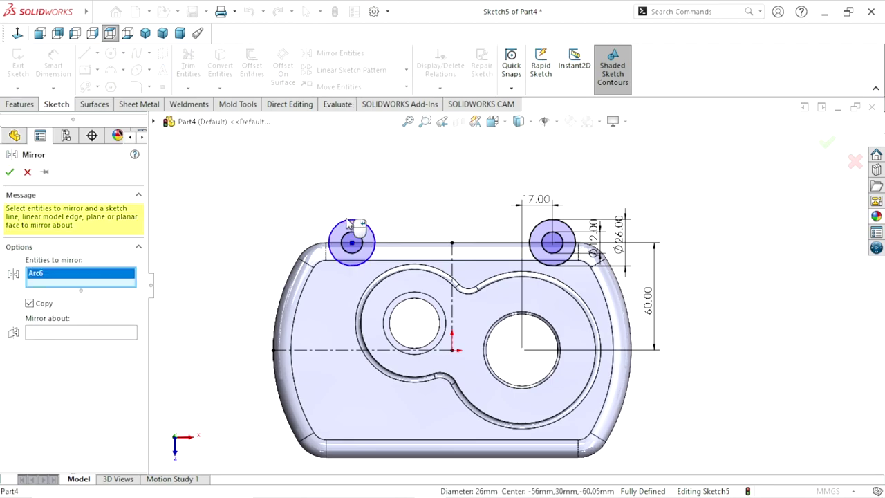
left_click(353, 239)
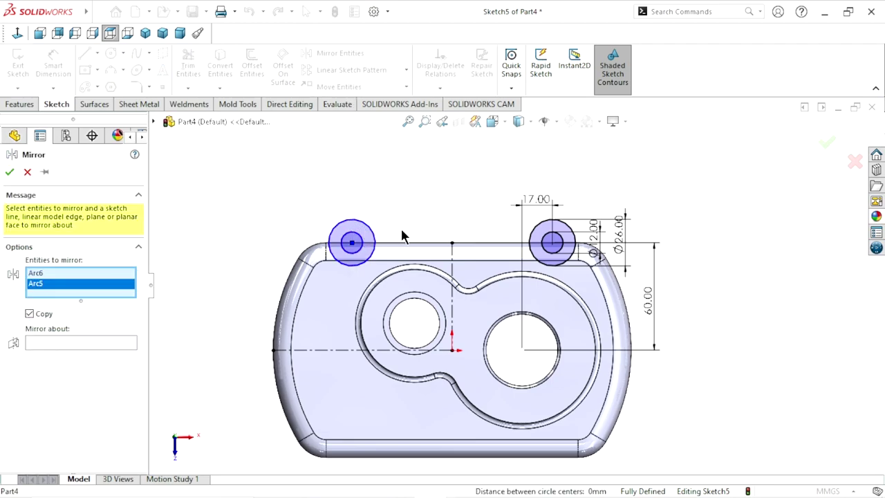
left_click(543, 233)
left_click(547, 238)
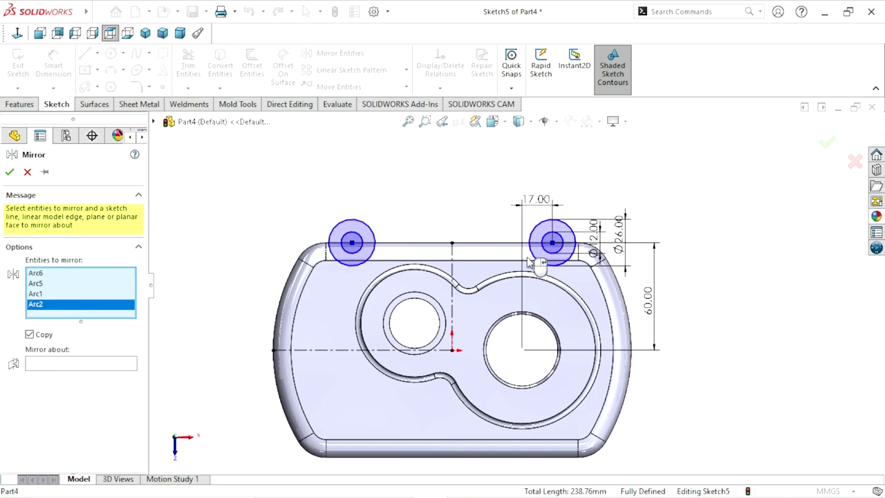
left_click(43, 363)
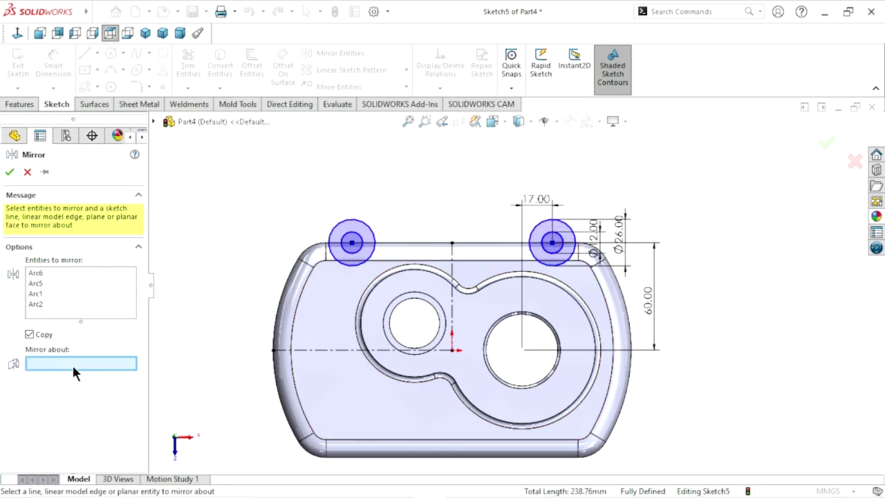
left_click(318, 352)
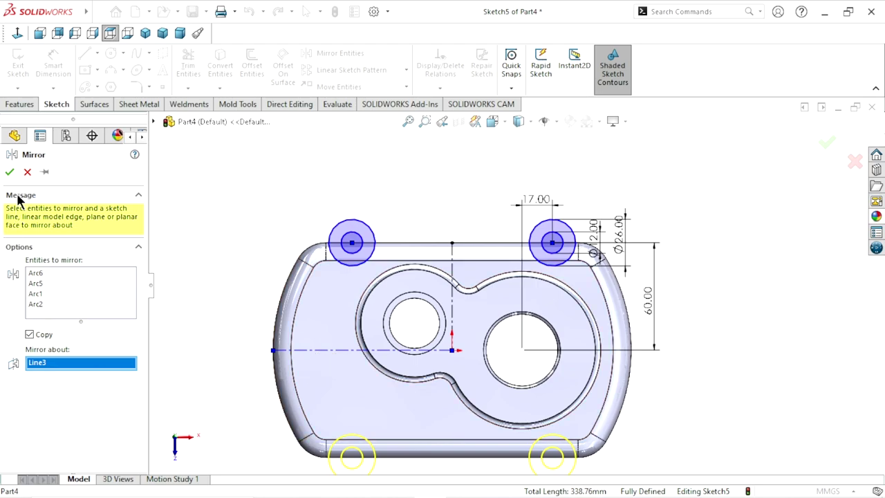
left_click(10, 173)
scroll(411, 344, "up", 3)
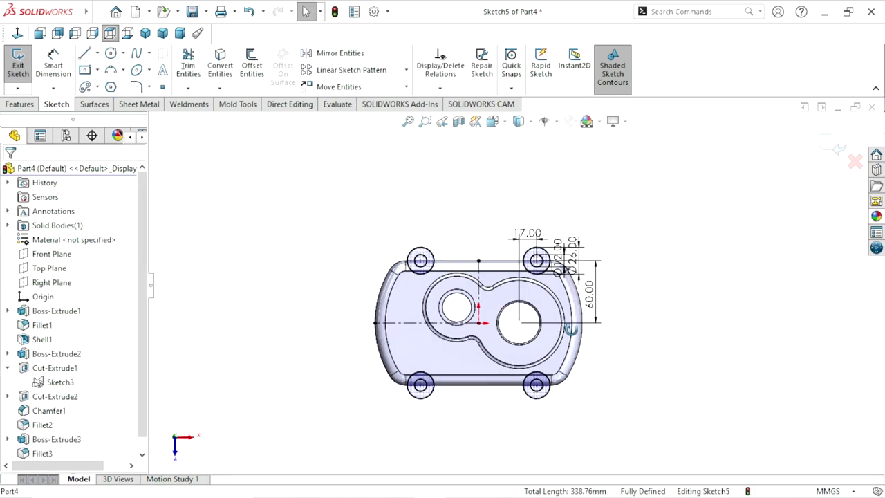
Start an extruded boss from the corner circles with Direction 1 Blind 5 mm.
mouse_move(395, 325)
middle_mouse_down()
mouse_move(411, 344)
mouse_move(486, 348)
middle_mouse_up()
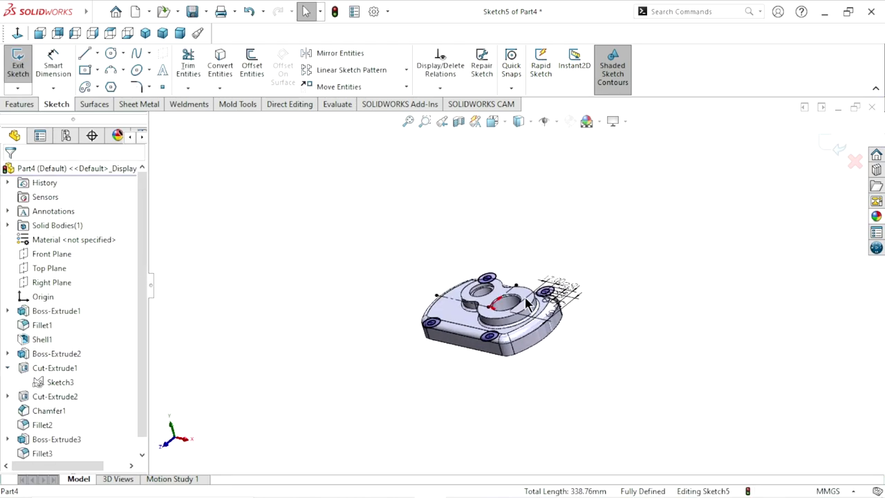
scroll(486, 347, "down", 2)
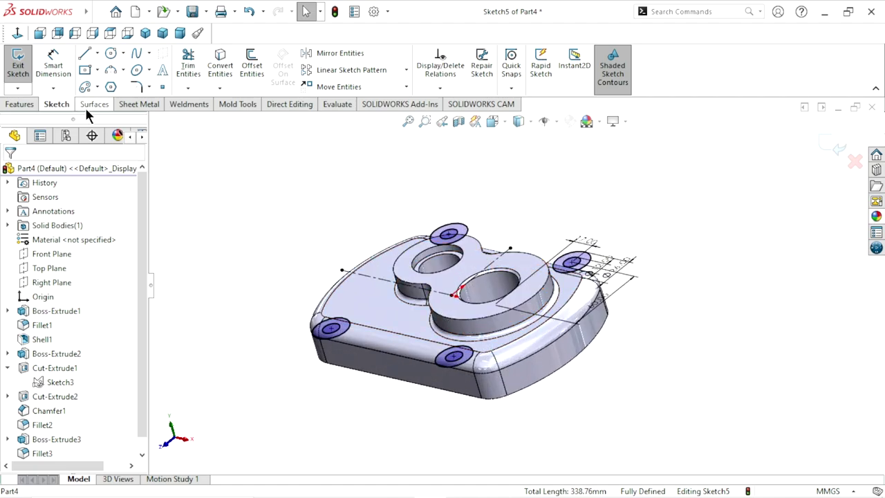
left_click(30, 106)
left_click(23, 63)
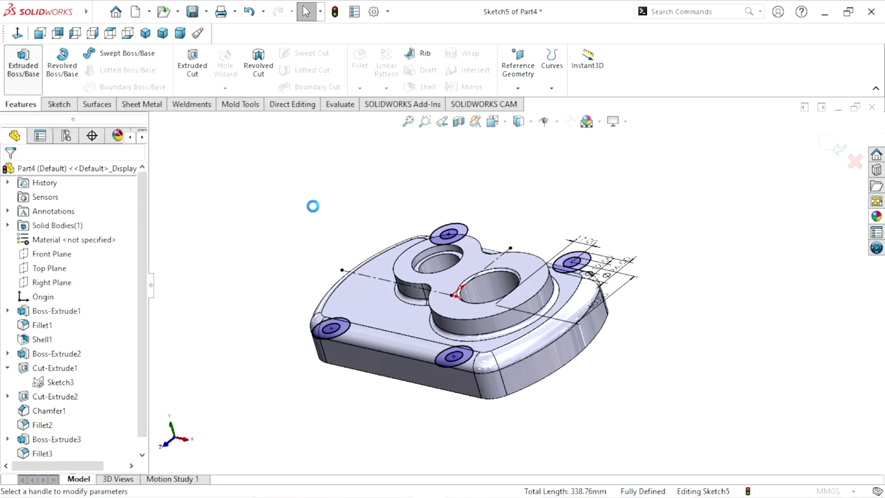
scroll(377, 370, "down", 1)
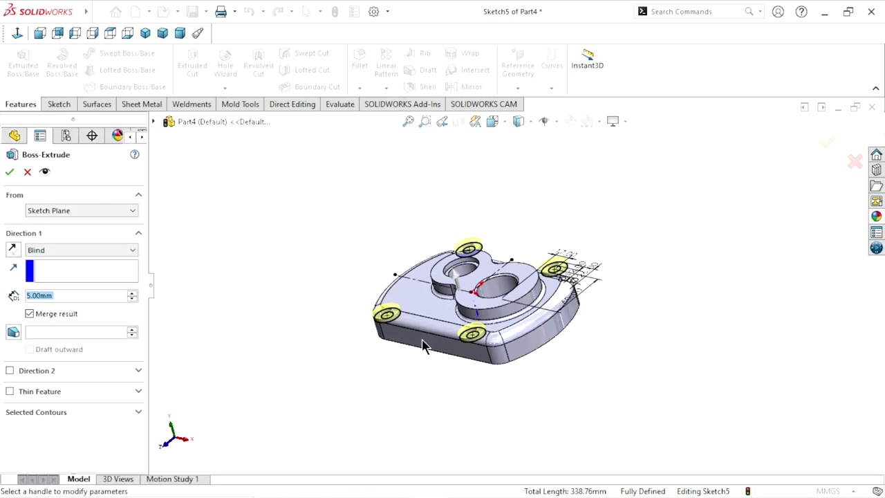
scroll(421, 342, "down", 2)
scroll(420, 316, "down", 3)
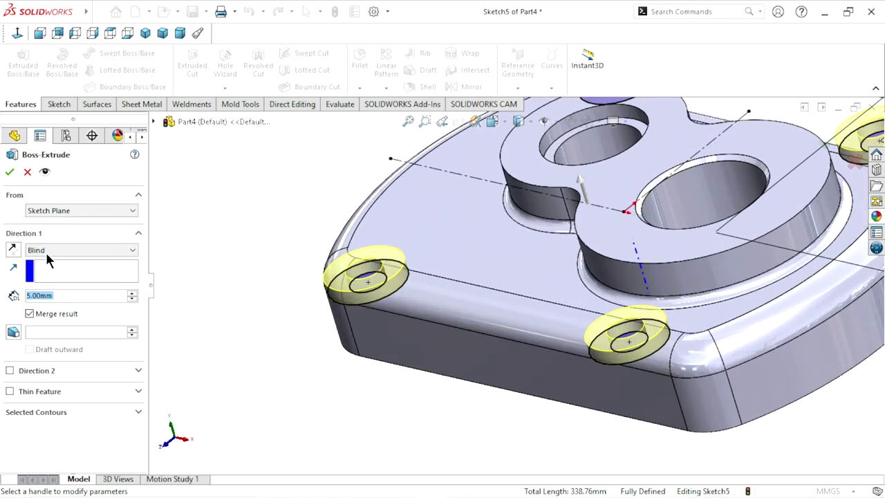
left_click(76, 250)
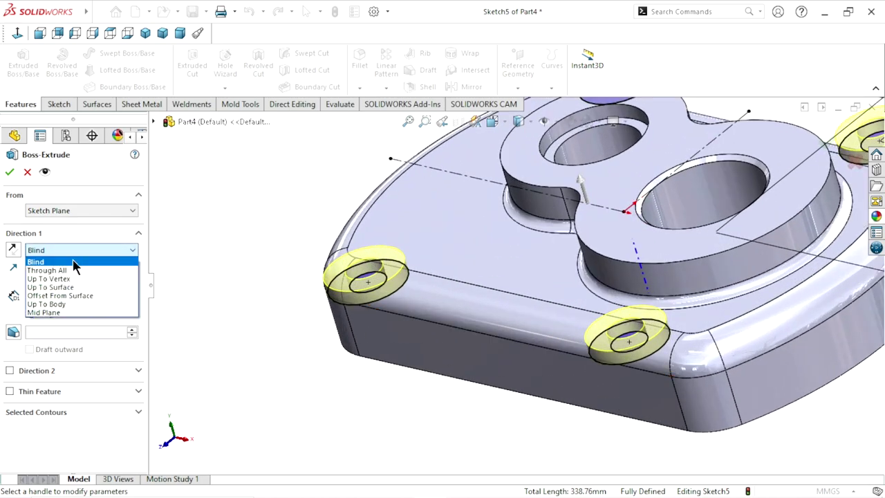
left_click(77, 260)
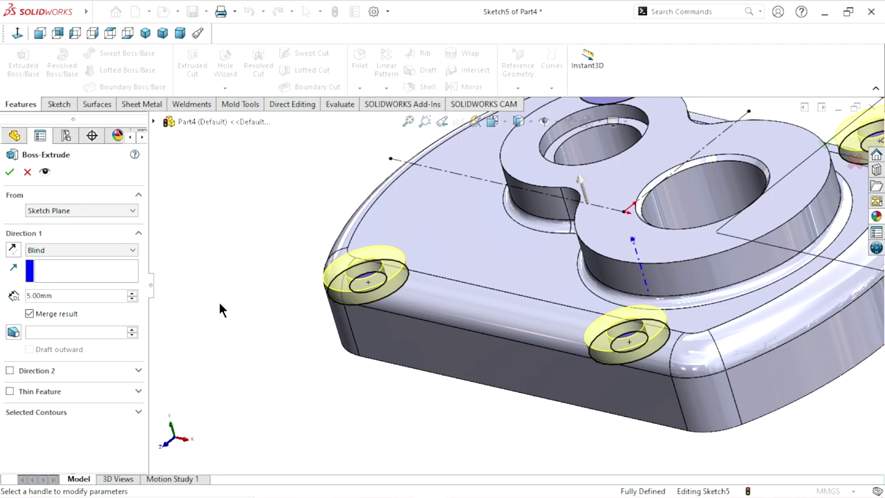
Extend Direction 2 up to the inner step face and confirm the corner bosses.
left_click(10, 371)
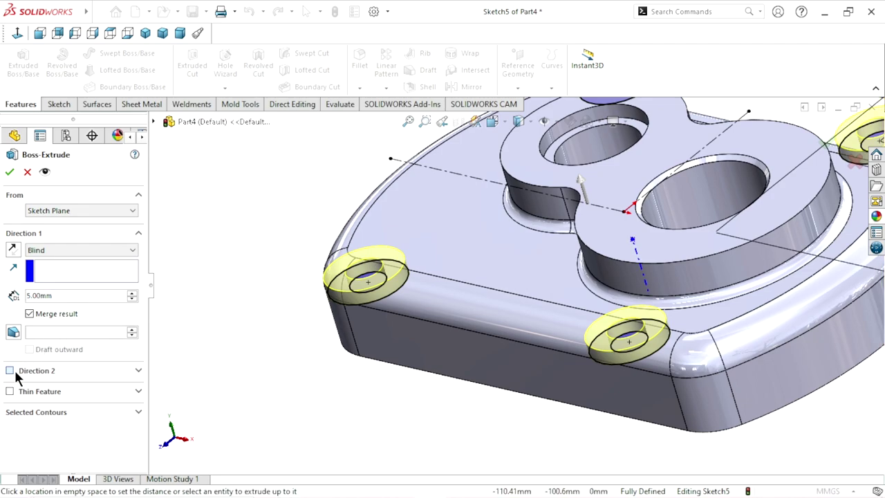
scroll(135, 348, "down", 1)
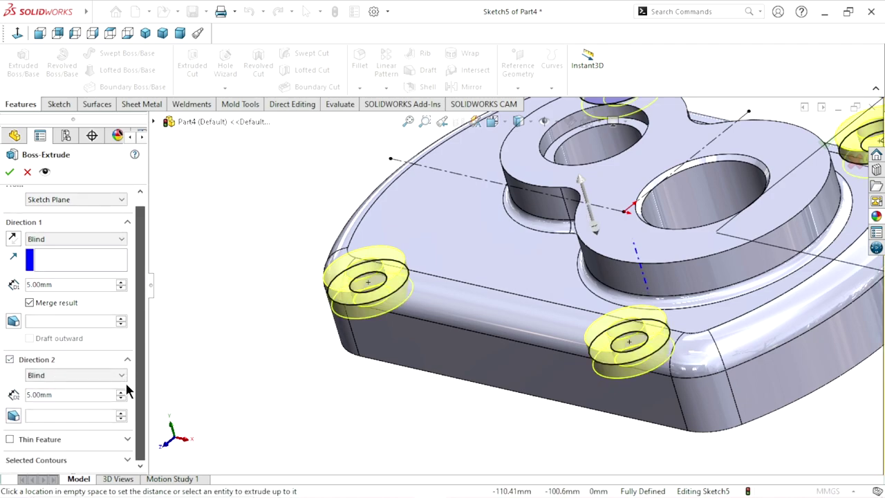
left_click(88, 375)
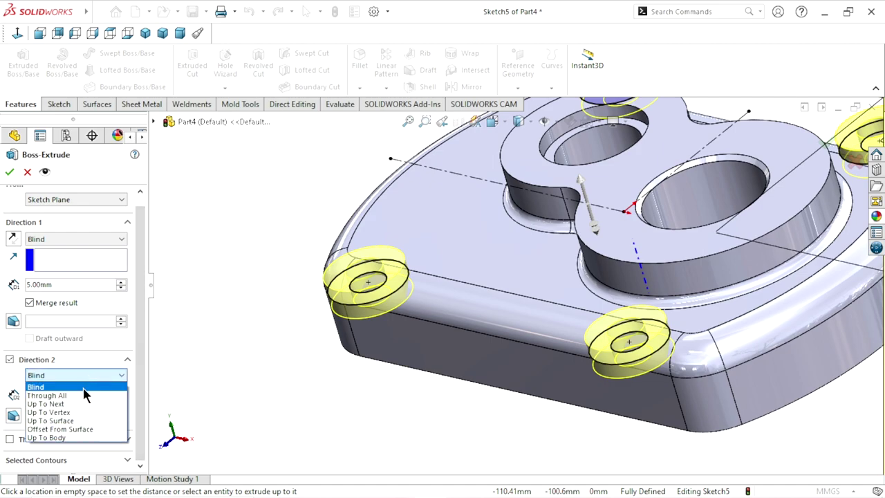
left_click(73, 422)
middle_click_drag(323, 371, 404, 205)
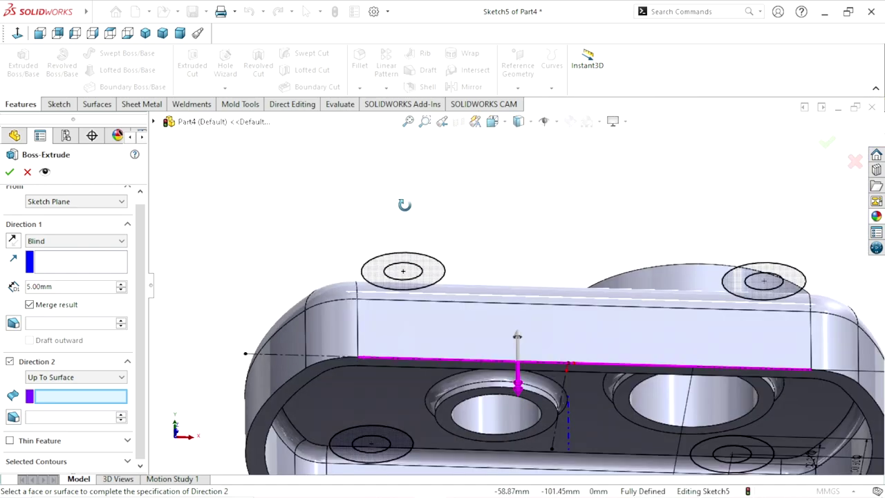
scroll(396, 356, "up", 5)
scroll(447, 245, "down", 8)
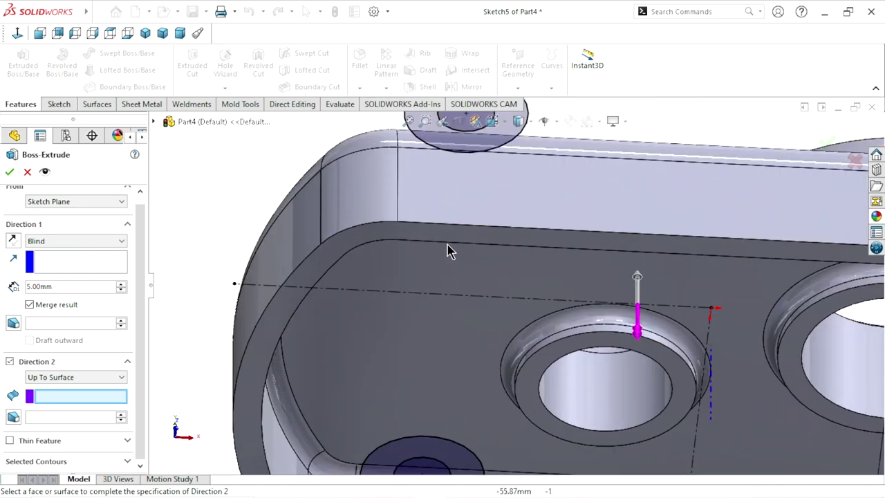
left_click(430, 232)
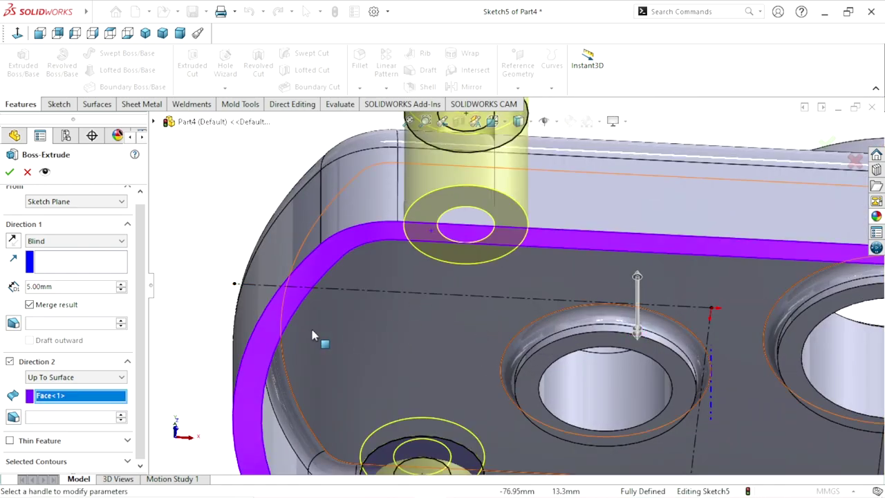
left_click(8, 173)
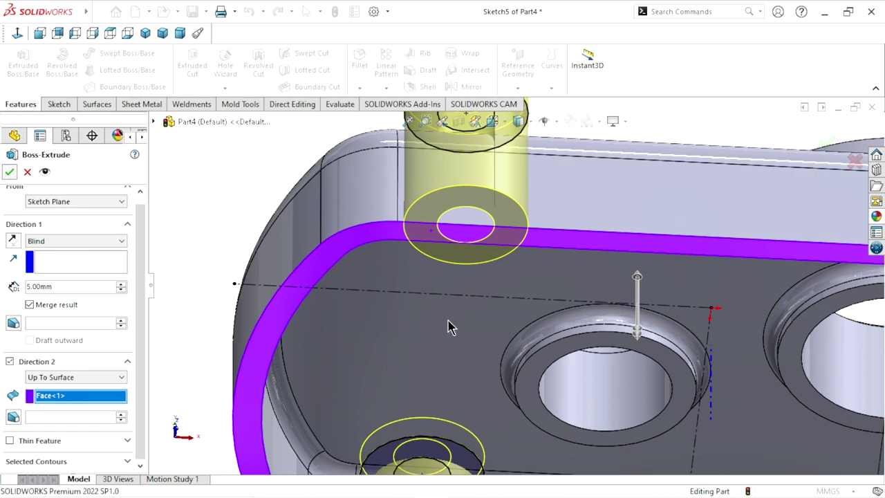
scroll(439, 321, "up", 5)
Orbit the part to review the four hollow corner bosses around the figure-8 hub.
middle_click_drag(445, 309, 503, 243)
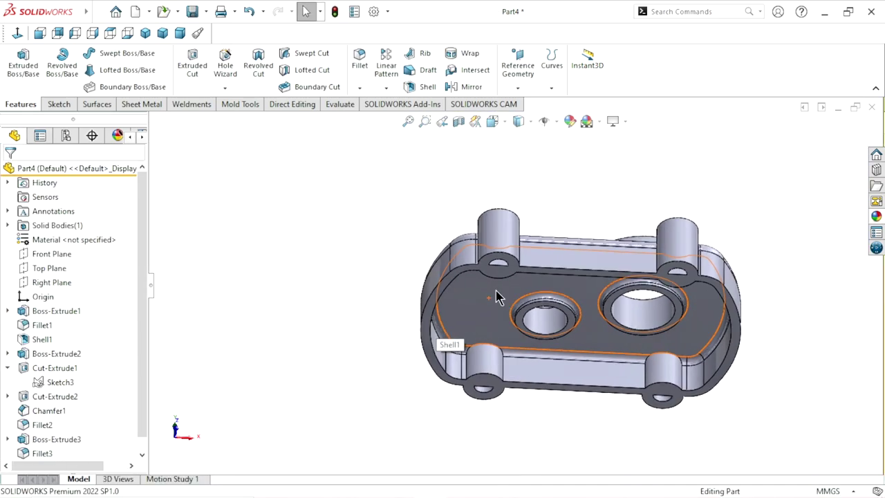
scroll(523, 262, "down", 5)
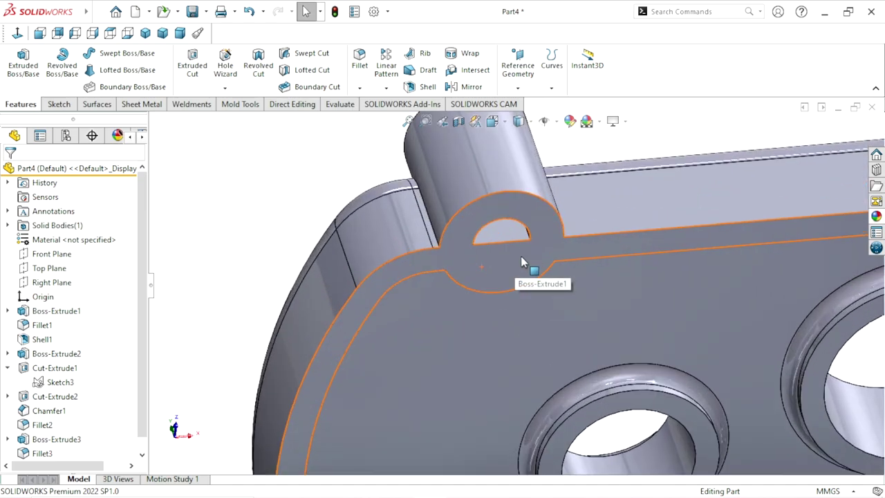
scroll(504, 296, "up", 5)
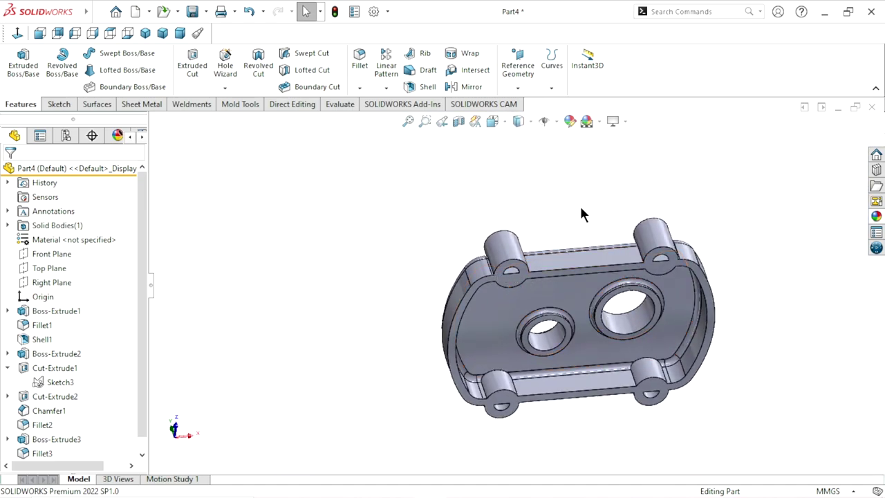
mouse_move(659, 200)
middle_mouse_down()
mouse_move(577, 310)
mouse_move(514, 286)
mouse_move(564, 332)
middle_mouse_up()
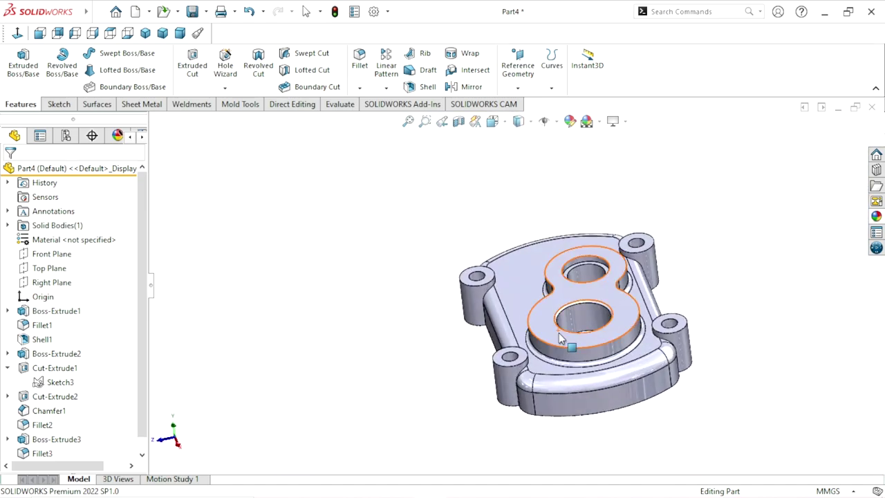
mouse_move(593, 375)
middle_mouse_down()
mouse_move(588, 346)
mouse_move(543, 339)
mouse_move(570, 305)
mouse_move(599, 328)
mouse_move(592, 355)
mouse_move(546, 318)
middle_mouse_up()
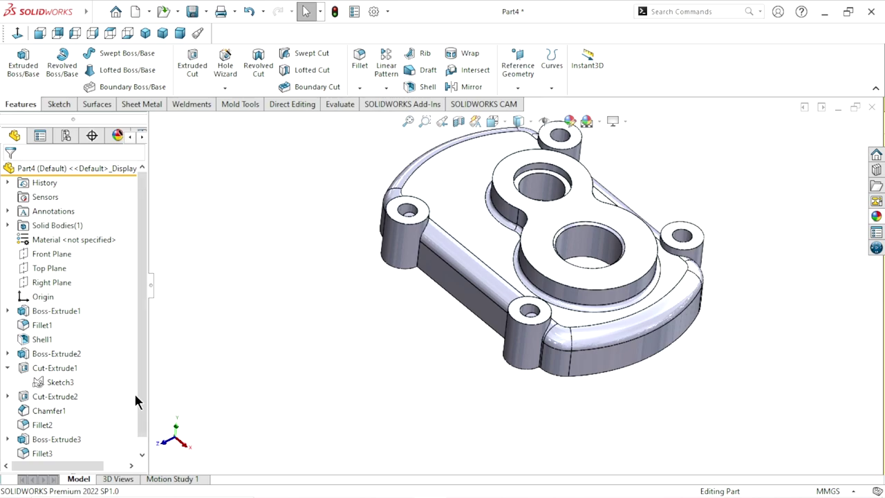
scroll(138, 391, "down", 1)
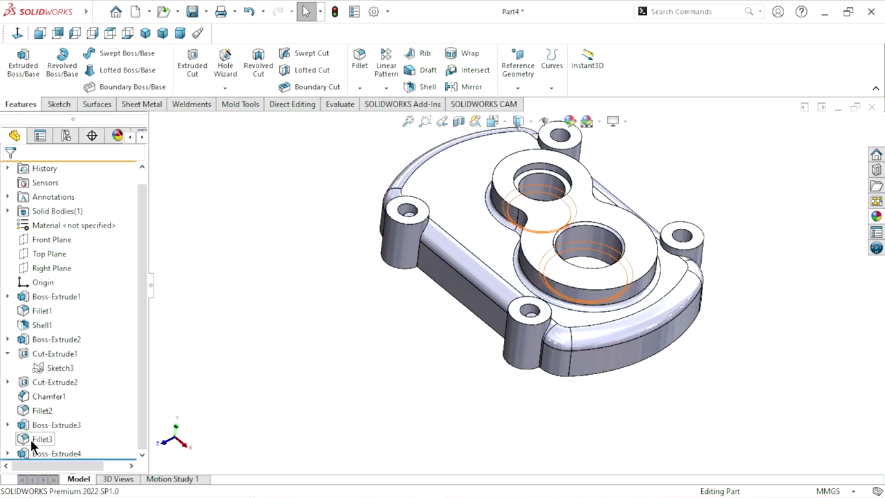
Start an extruded cut from Sketch5 with the end condition Through All.
left_click(8, 453)
left_click(49, 451)
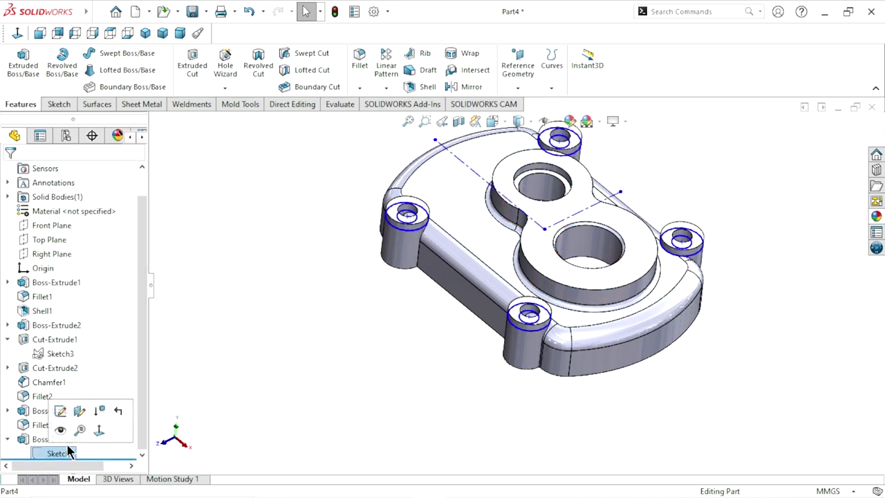
left_click(194, 64)
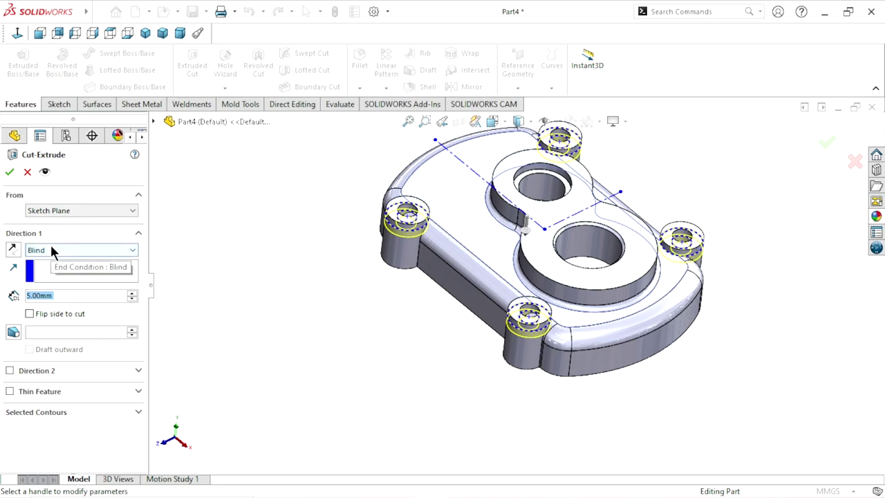
left_click(51, 251)
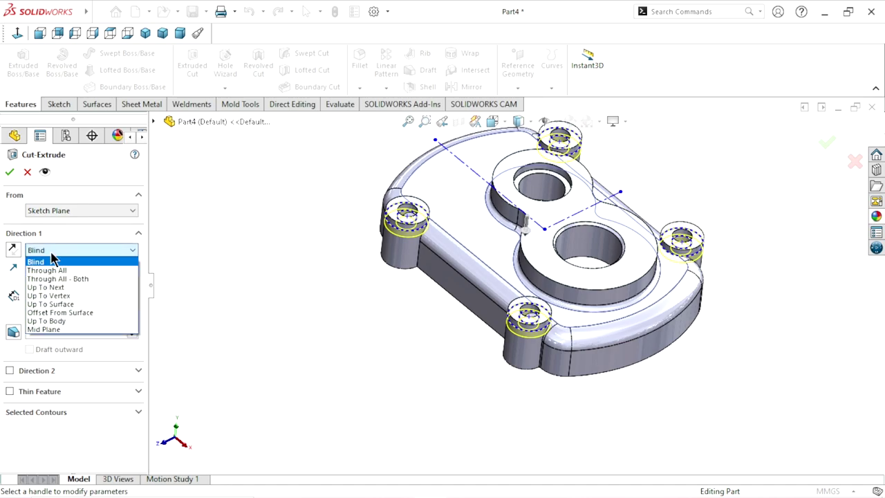
left_click(53, 271)
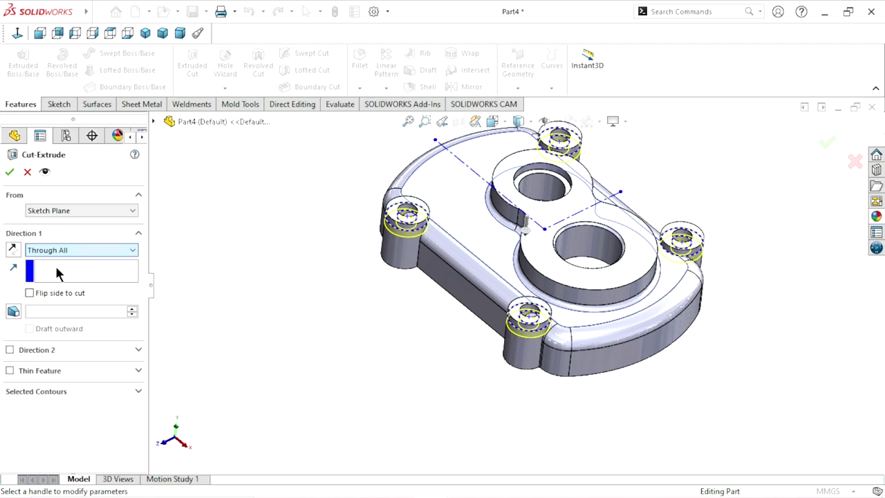
Select the four inner Ø12 circle contours and confirm the through-all cut.
left_click(64, 386)
scroll(408, 221, "down", 3)
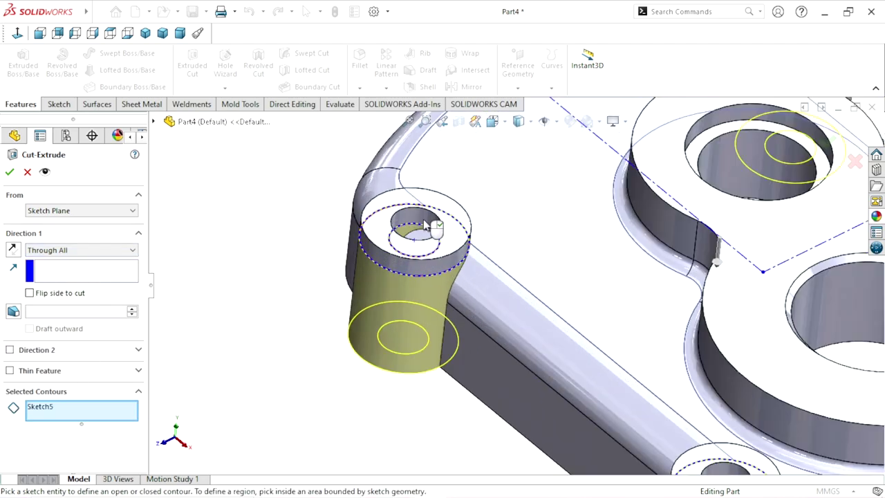
scroll(394, 261, "down", 3)
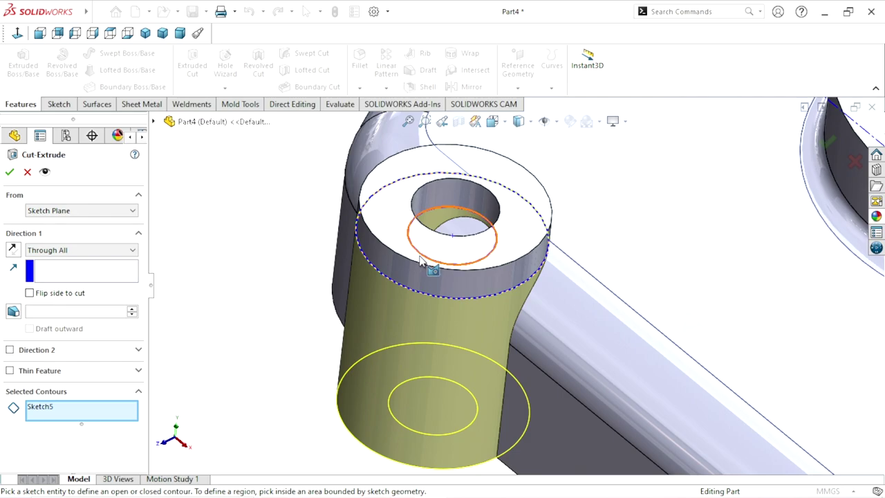
left_click(440, 211)
scroll(409, 362, "up", 2)
scroll(524, 326, "up", 2)
scroll(540, 318, "up", 2)
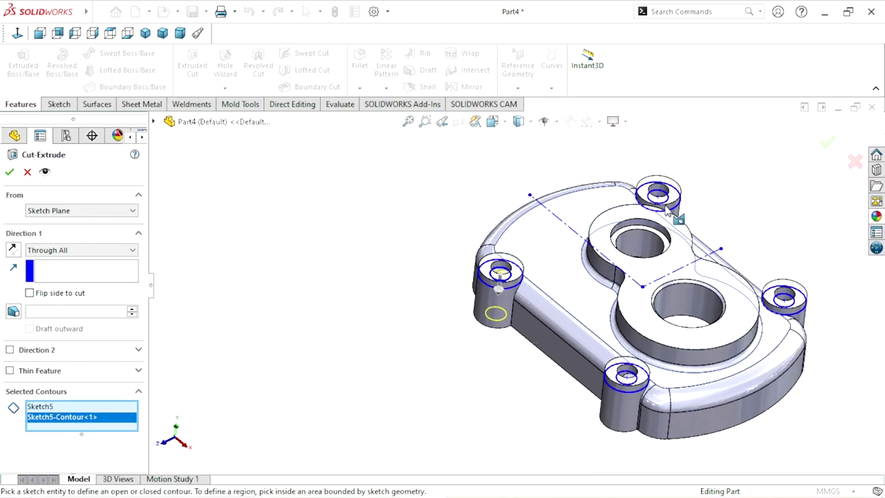
scroll(614, 236, "down", 3)
left_click(613, 211)
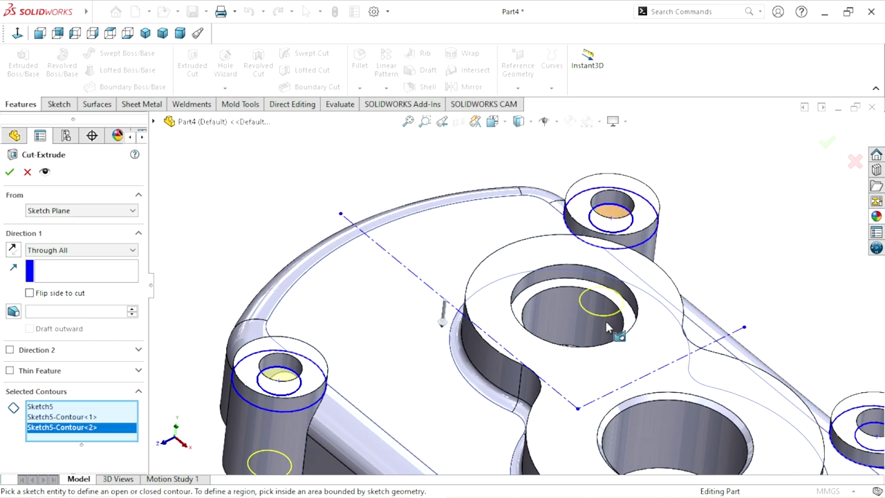
scroll(606, 322, "up", 3)
scroll(696, 381, "down", 2)
scroll(529, 252, "down", 2)
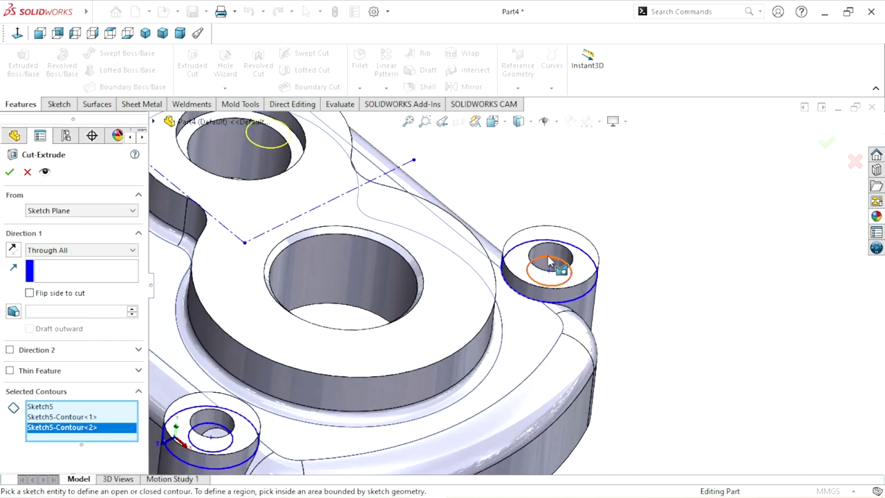
left_click(541, 264)
scroll(514, 356, "up", 2)
scroll(418, 353, "up", 2)
scroll(418, 353, "down", 3)
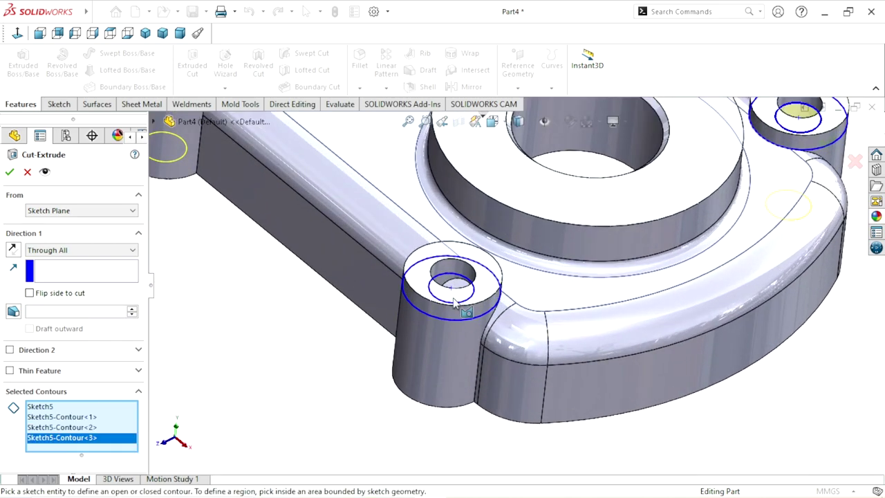
left_click(446, 279)
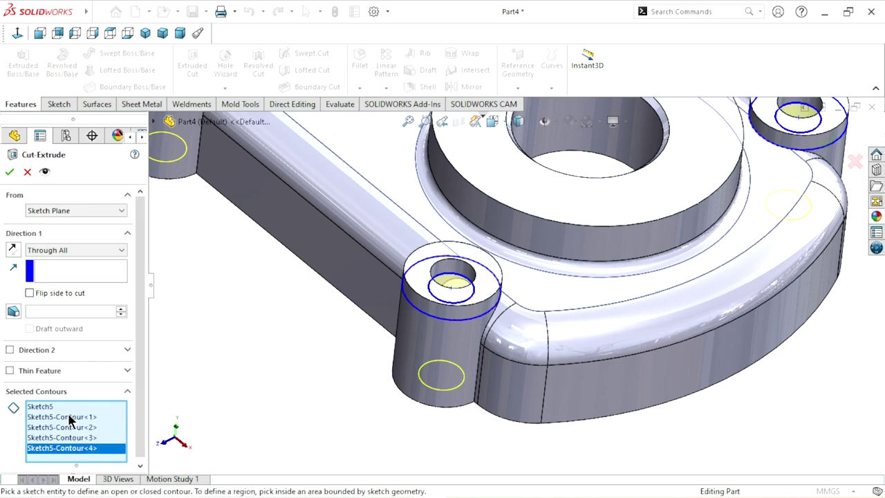
left_click(10, 173)
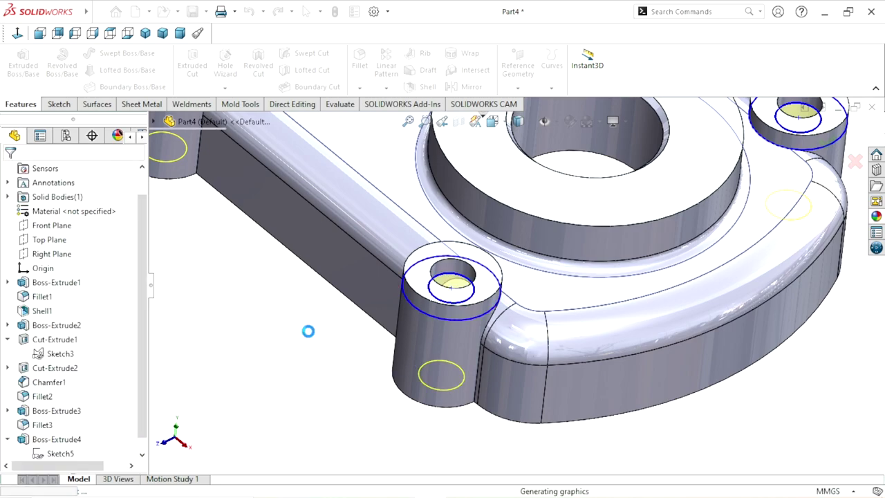
Orbit and zoom-to-fit to inspect the corner boss holes from below.
key("f")
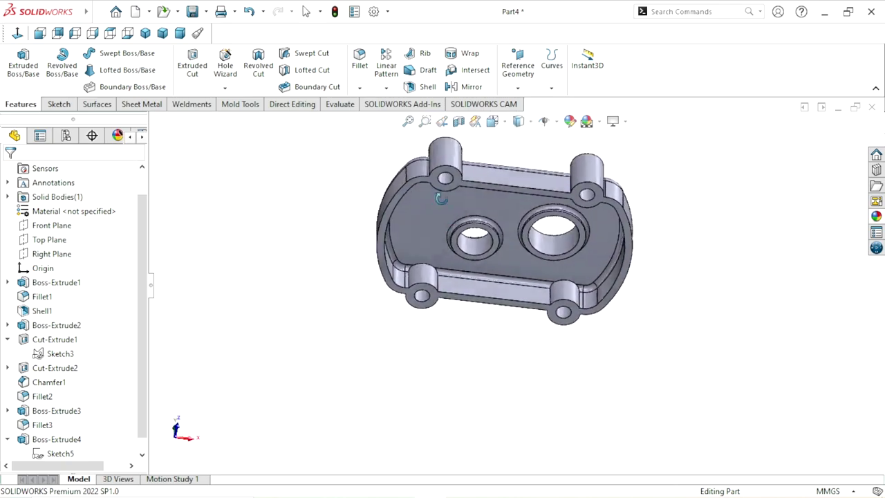
middle_click_drag(363, 391, 456, 228)
scroll(486, 235, "down", 2)
scroll(486, 235, "down", 5)
mouse_move(505, 257)
middle_mouse_down()
mouse_move(576, 253)
mouse_move(470, 415)
mouse_move(418, 377)
mouse_move(533, 366)
mouse_move(528, 395)
middle_mouse_up()
key("f")
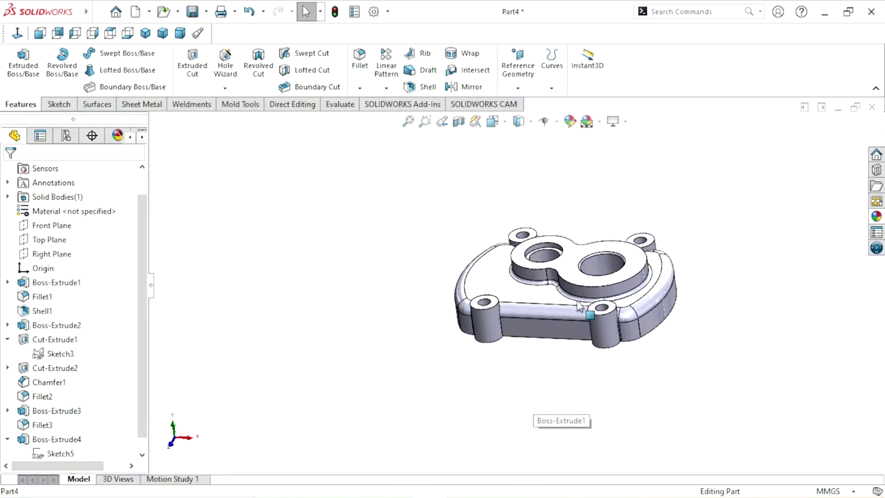
scroll(741, 362, "down", 1)
mouse_move(669, 368)
middle_mouse_down()
mouse_move(618, 419)
mouse_move(633, 445)
mouse_move(618, 421)
mouse_move(658, 396)
mouse_move(682, 311)
mouse_move(636, 336)
mouse_move(595, 325)
mouse_move(561, 227)
mouse_move(557, 248)
mouse_move(619, 390)
mouse_move(660, 382)
mouse_move(640, 423)
mouse_move(573, 277)
middle_mouse_up()
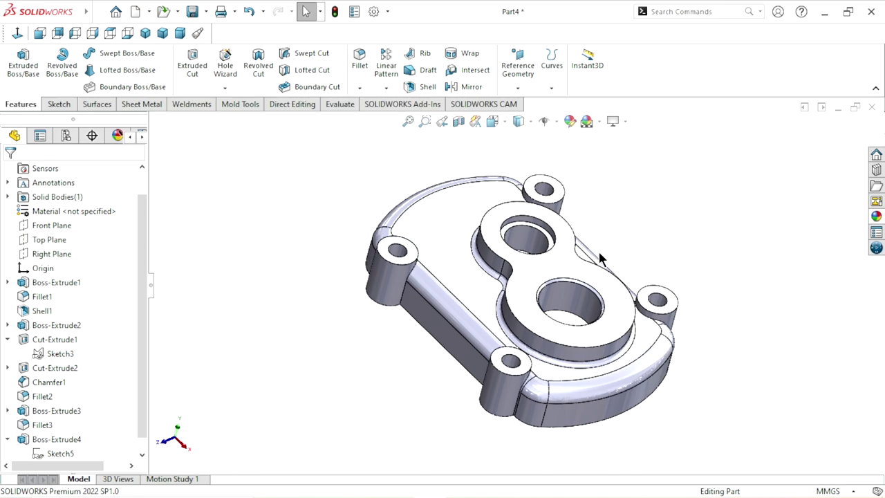
scroll(600, 258, "up", 1)
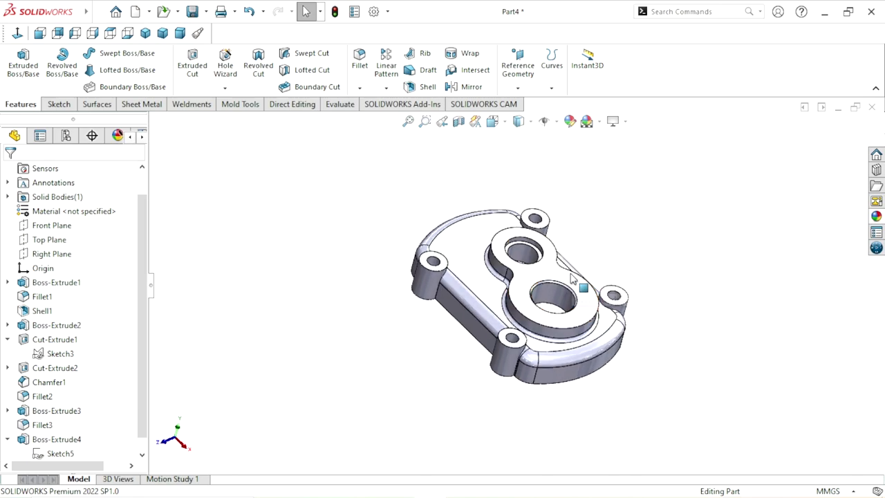
scroll(668, 220, "up", 1)
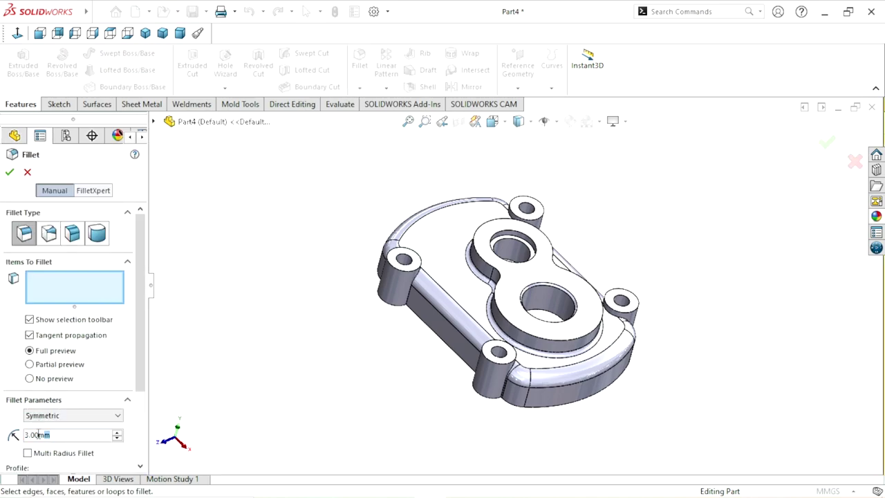
Set a 2 mm fillet radius and pick the left and rear-right boss top edges.
type("2")
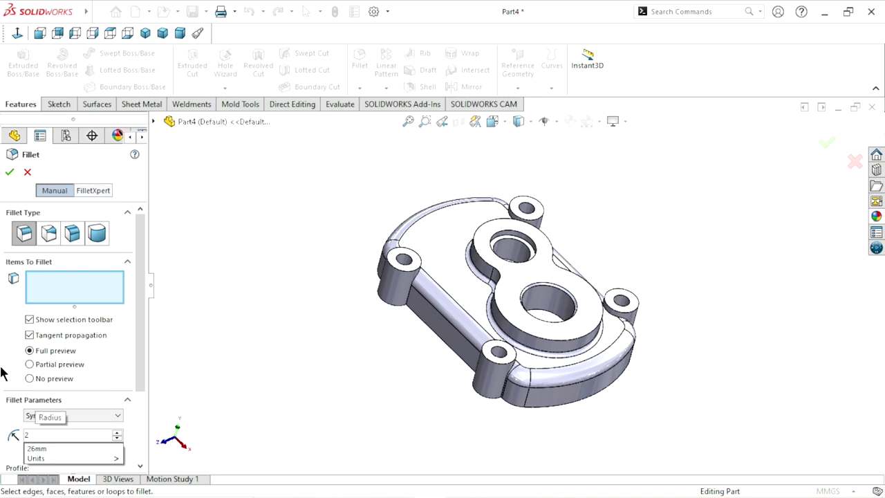
key("Return")
scroll(406, 277, "down", 4)
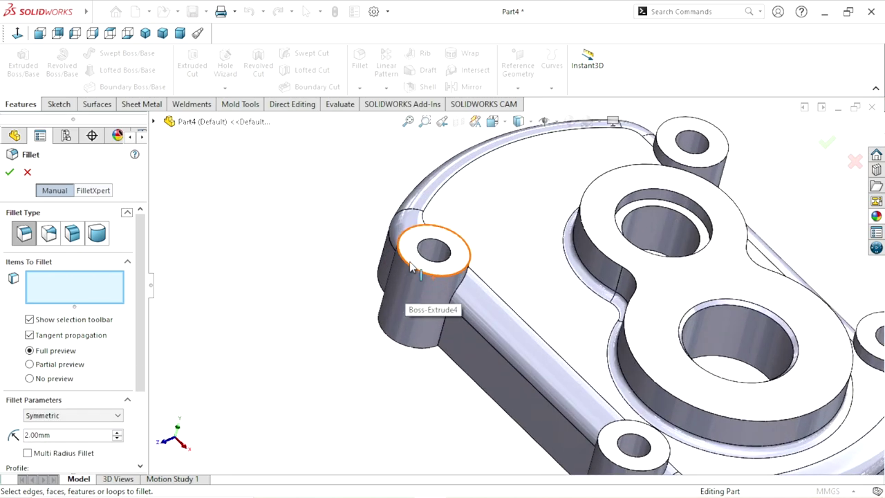
left_click(408, 265)
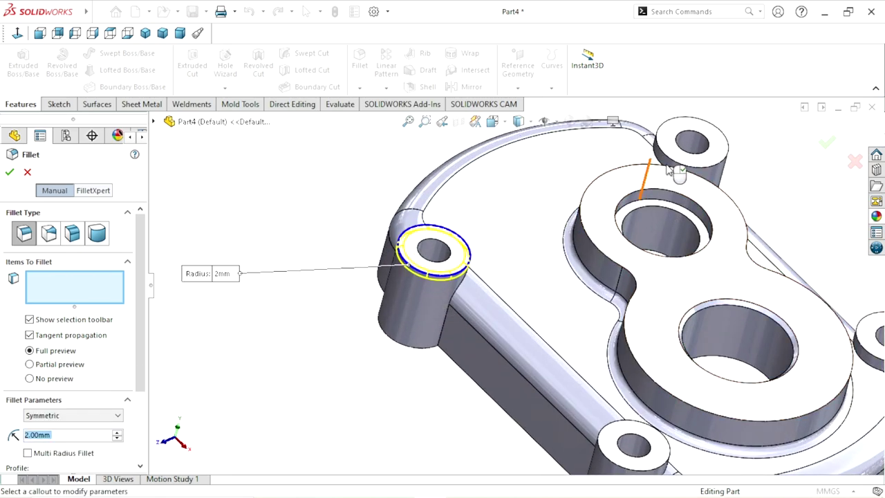
left_click(674, 162)
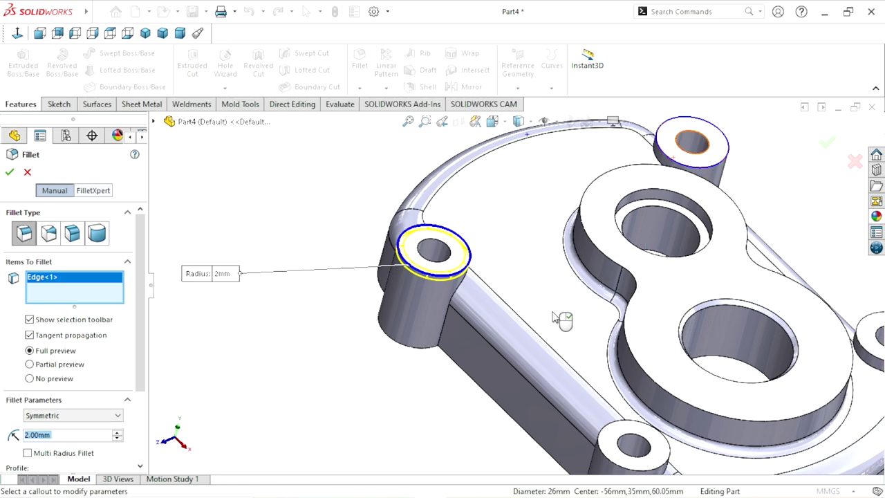
scroll(546, 322, "up", 3)
scroll(563, 360, "up", 1)
scroll(573, 387, "down", 3)
scroll(561, 289, "down", 3)
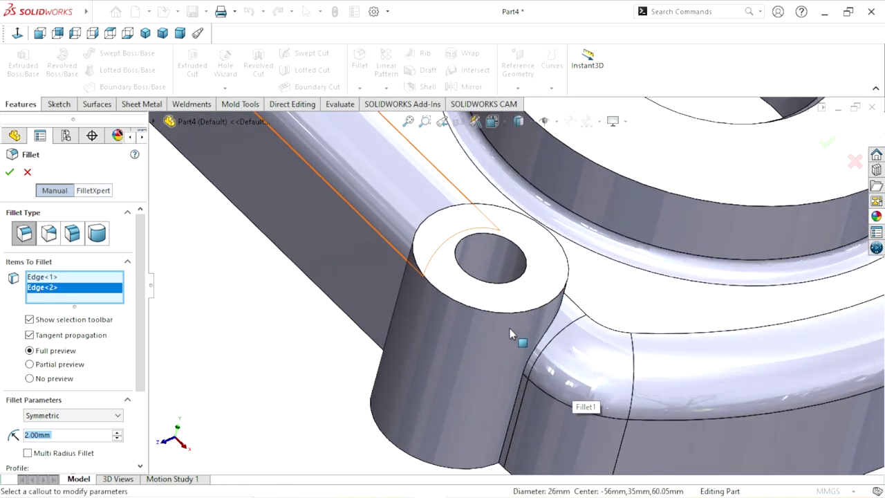
Add the front and fourth boss top edges and apply the 2 mm fillet.
left_click(482, 312)
scroll(465, 360, "up", 3)
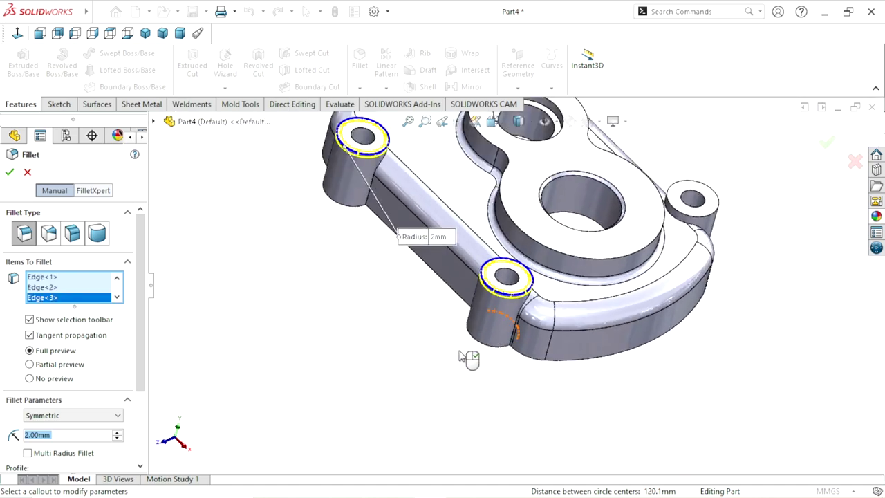
scroll(464, 360, "up", 1)
scroll(620, 285, "down", 5)
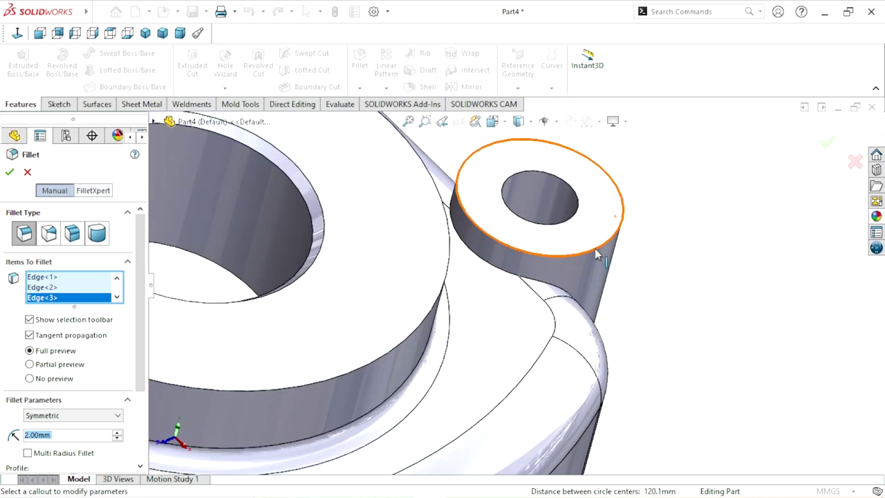
left_click(596, 252)
scroll(474, 398, "up", 5)
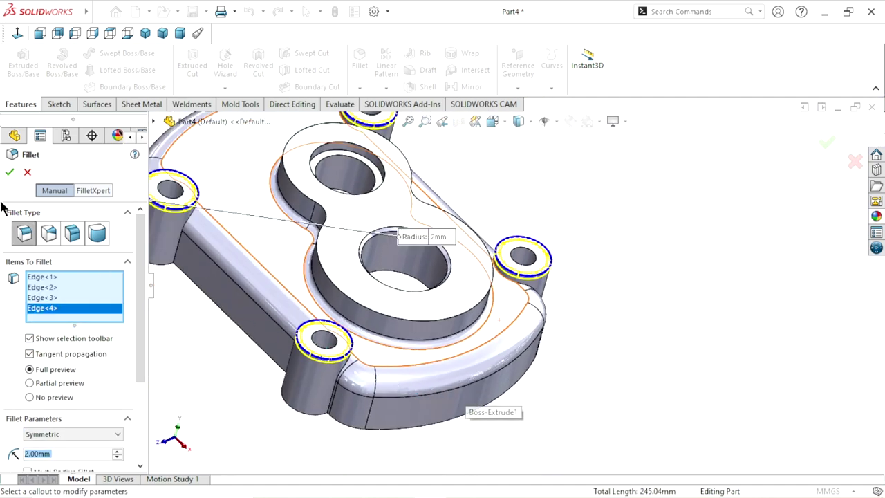
left_click(9, 174)
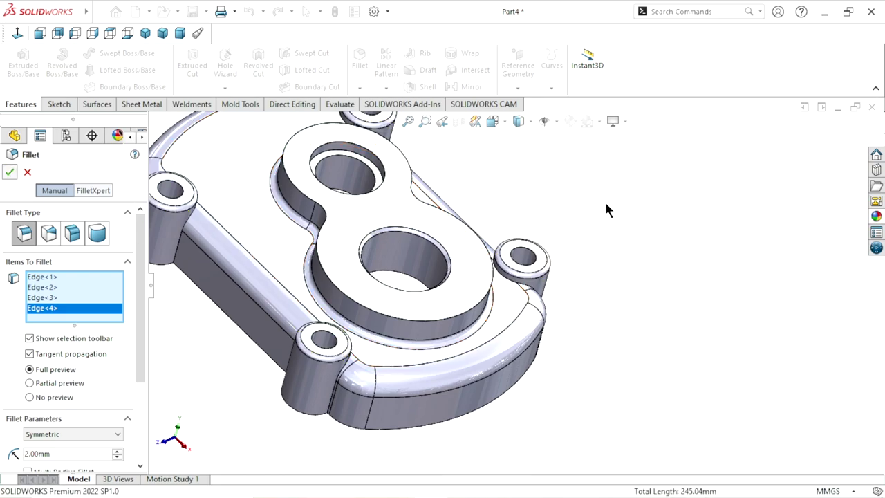
scroll(484, 228, "up", 5)
scroll(442, 228, "down", 2)
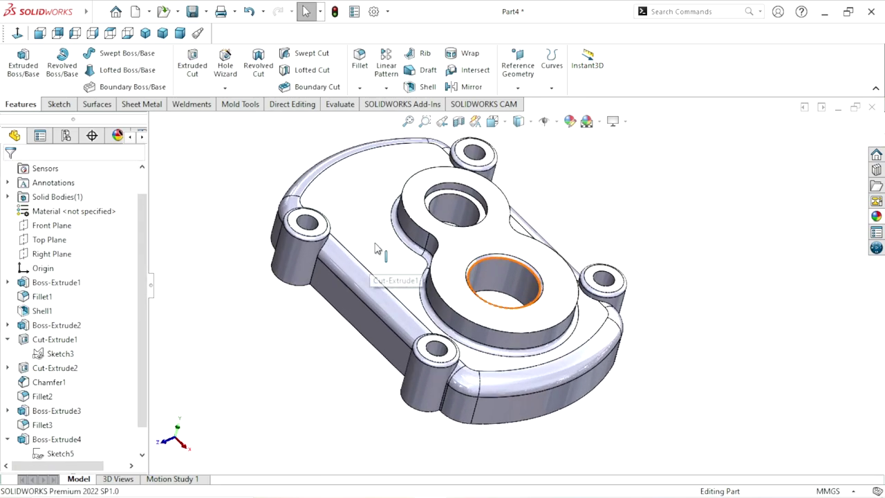
Start a distance-angle chamfer with a 1 mm distance at 45°.
left_click(360, 88)
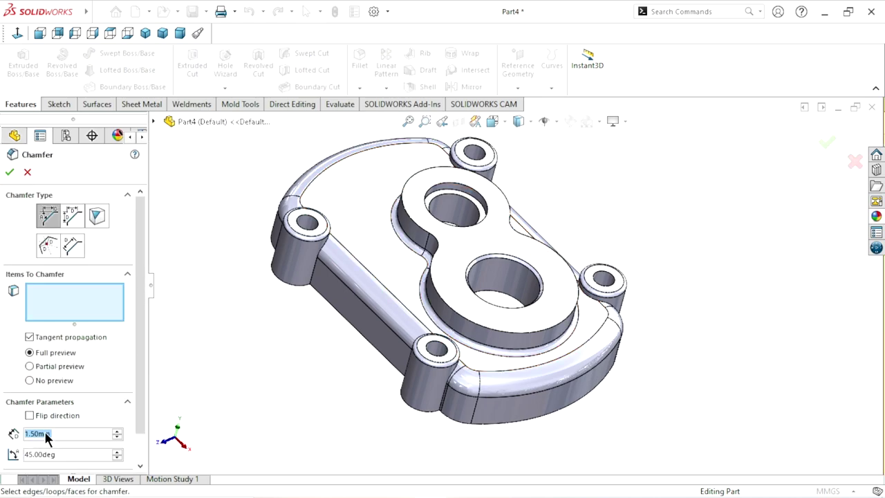
type("1")
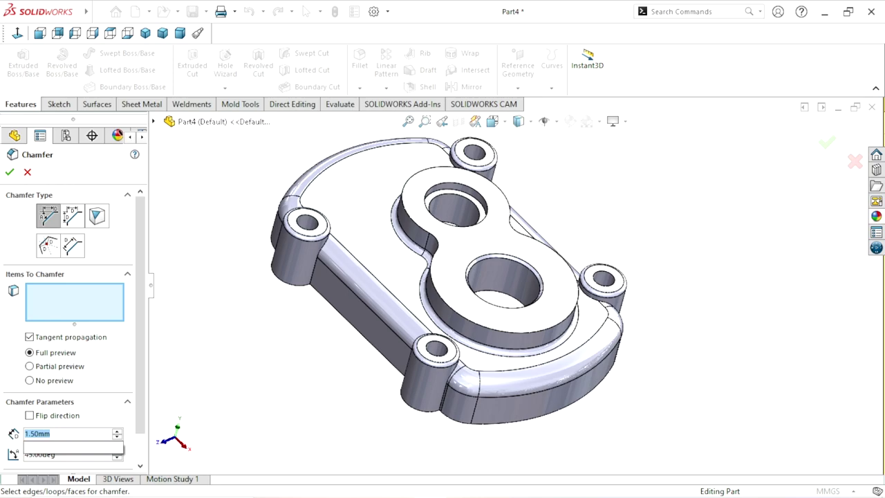
key("Return")
Chamfer the top edges of all four corner boss holes and apply the feature.
scroll(320, 242, "down", 5)
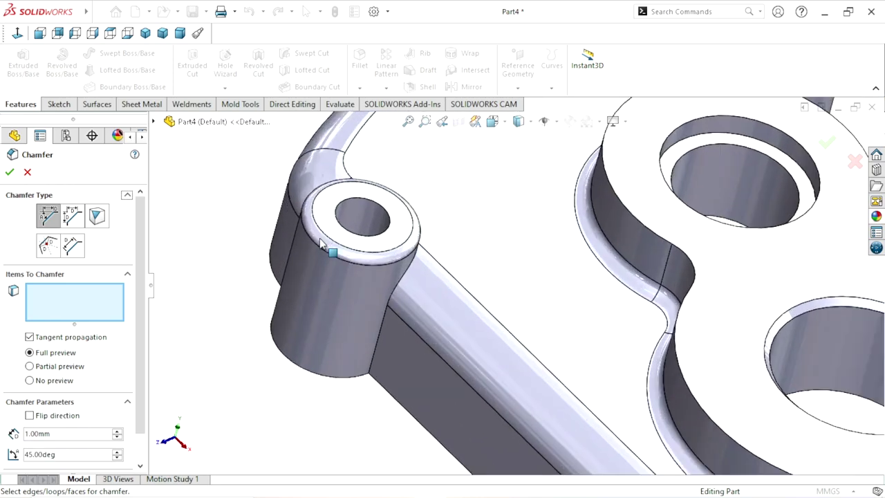
left_click(351, 202)
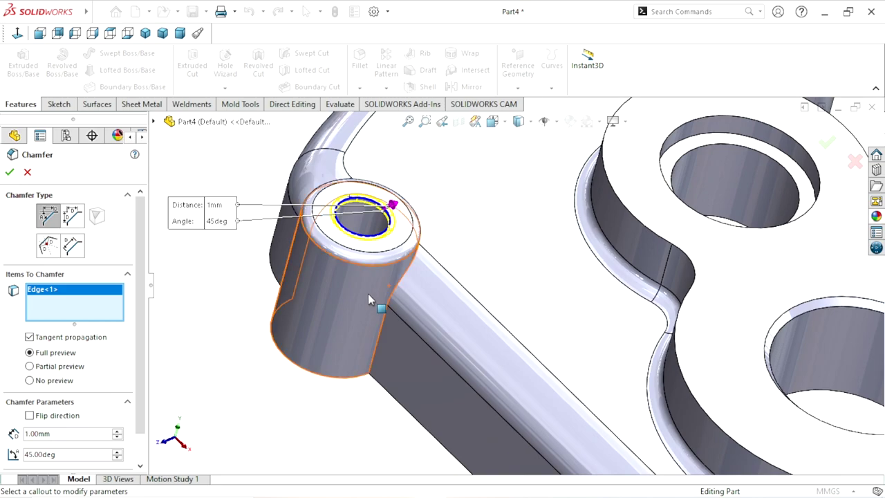
scroll(635, 208, "up", 5)
scroll(588, 253, "down", 4)
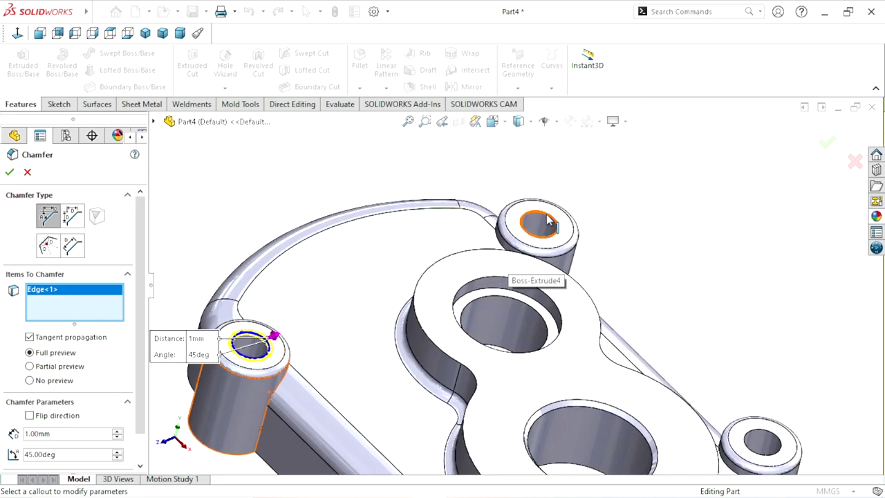
left_click(524, 356)
scroll(529, 359, "up", 5)
scroll(569, 391, "down", 1)
scroll(569, 415, "down", 4)
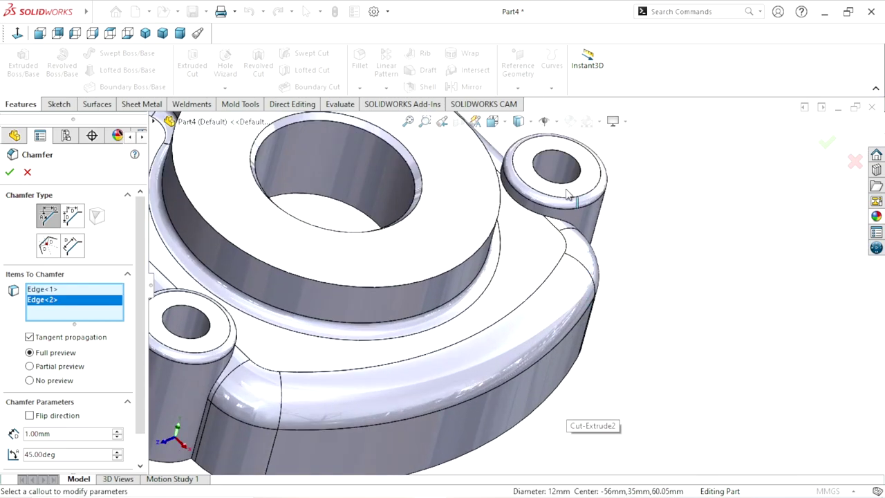
left_click(538, 178)
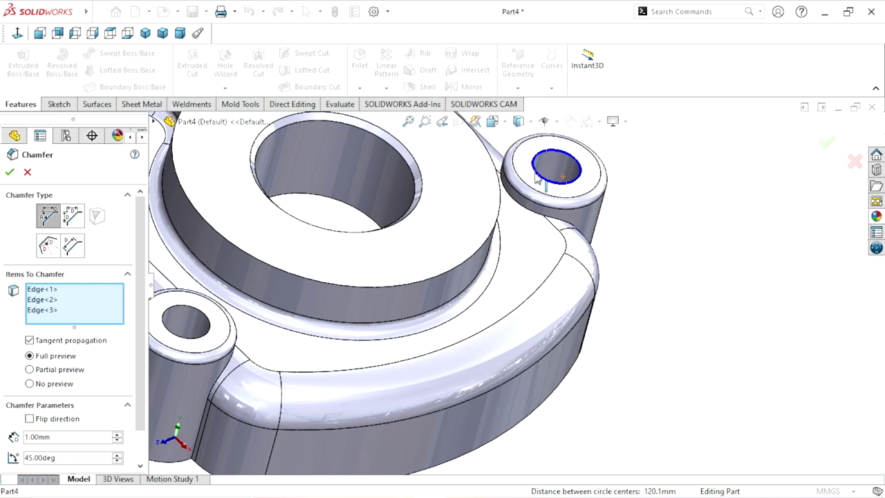
left_click(177, 313)
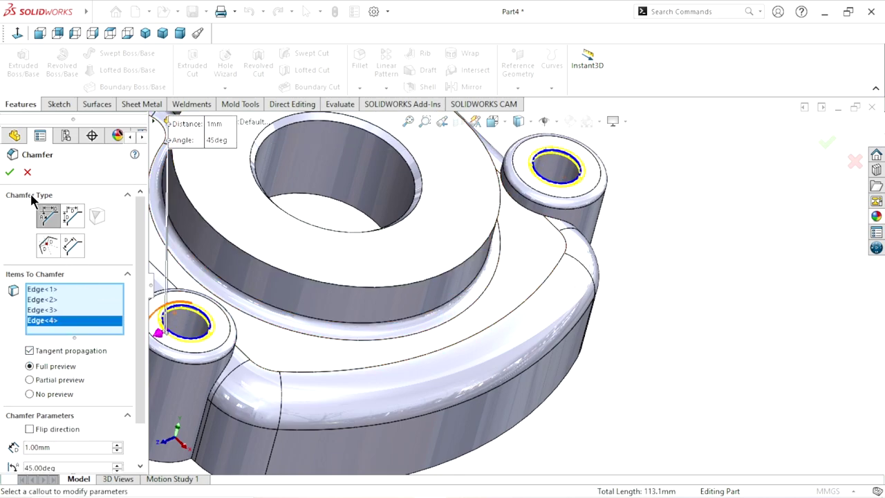
left_click(9, 172)
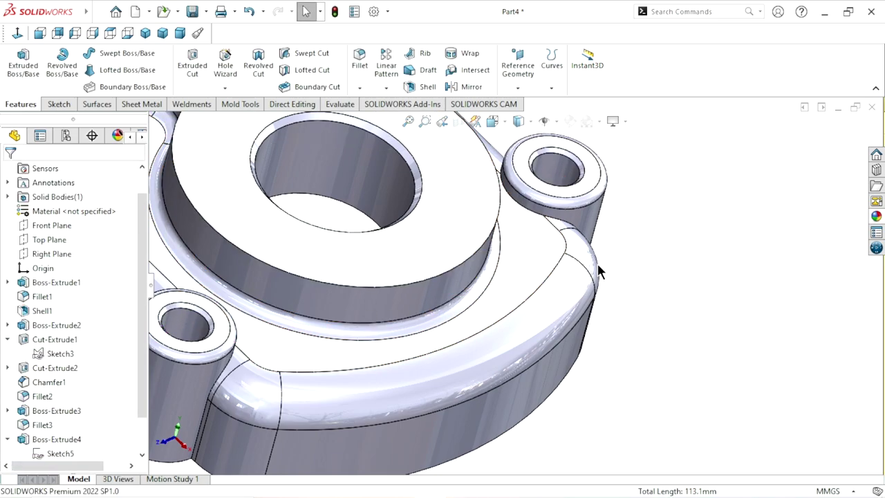
scroll(598, 271, "up", 5)
scroll(608, 201, "down", 2)
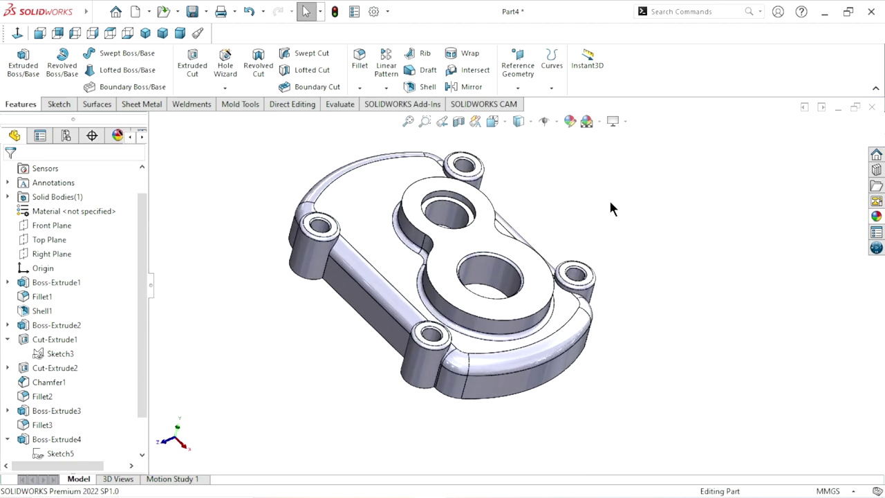
middle_click_drag(452, 288, 332, 309)
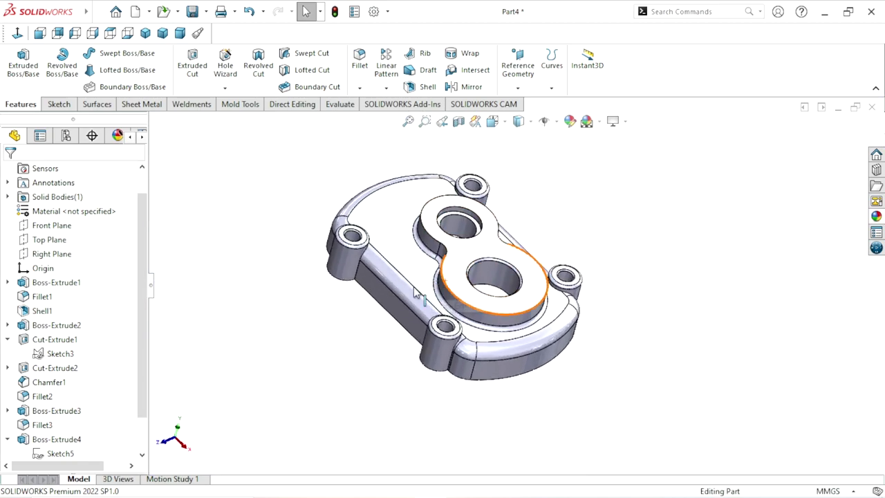
scroll(374, 316, "up", 1)
scroll(422, 289, "up", 1)
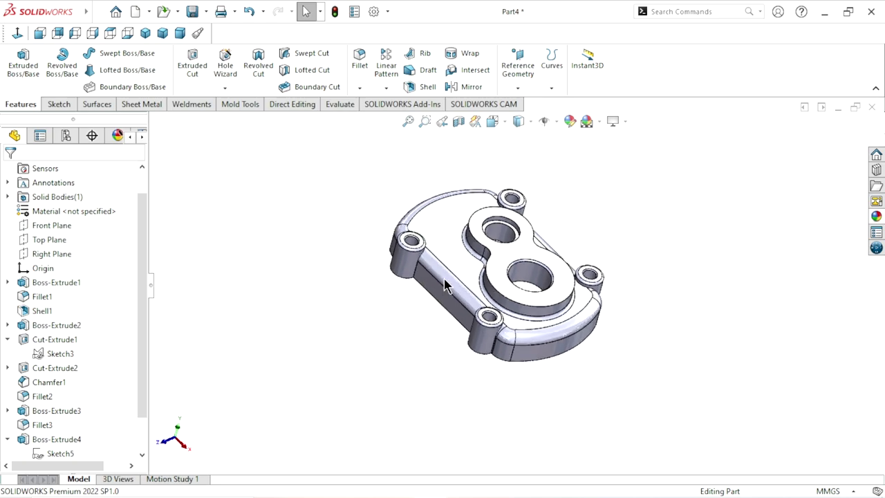
mouse_move(453, 305)
middle_mouse_down()
mouse_move(515, 293)
mouse_move(547, 270)
middle_mouse_up()
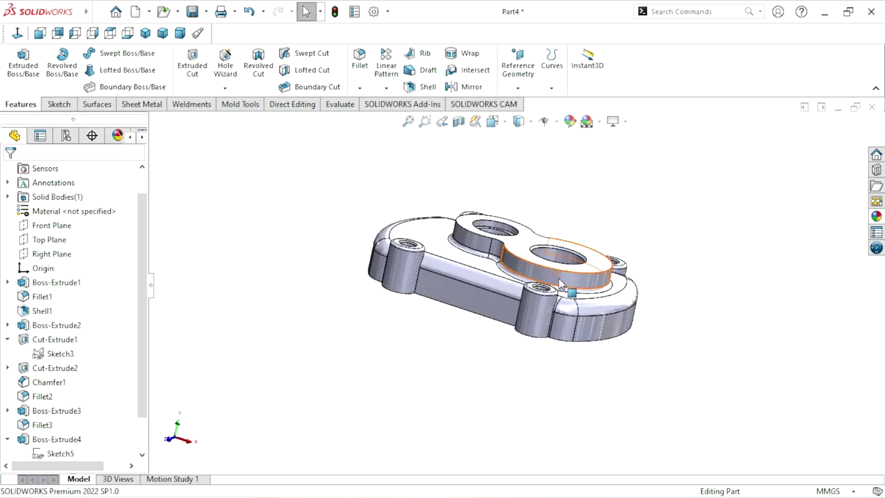
middle_click_drag(588, 249, 662, 224)
scroll(643, 218, "down", 1)
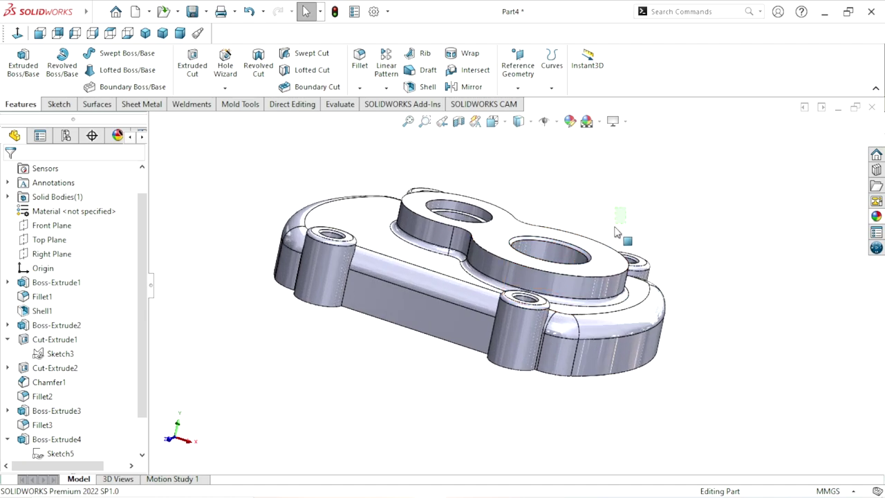
middle_click_drag(627, 211, 609, 231)
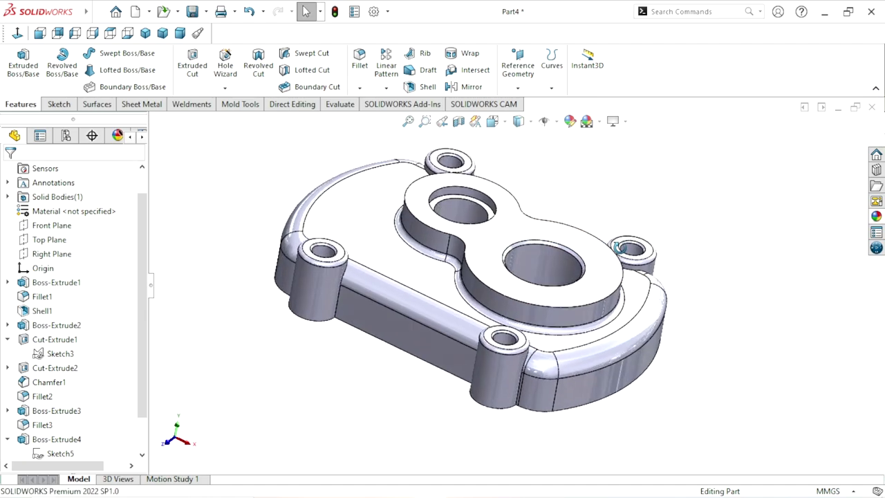
scroll(608, 231, "up", 1)
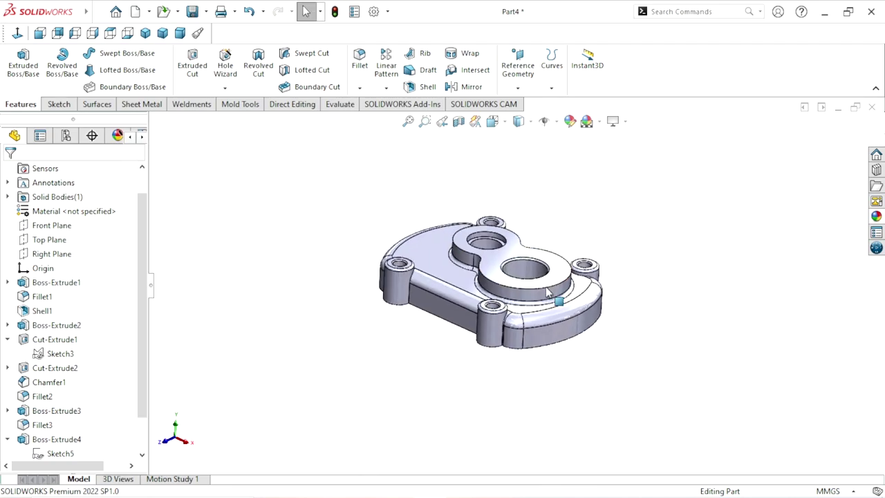
scroll(515, 280, "down", 1)
Sketch a construction circle centred on the larger hole on the figure-8 boss top face.
scroll(516, 280, "down", 1)
left_click(515, 280)
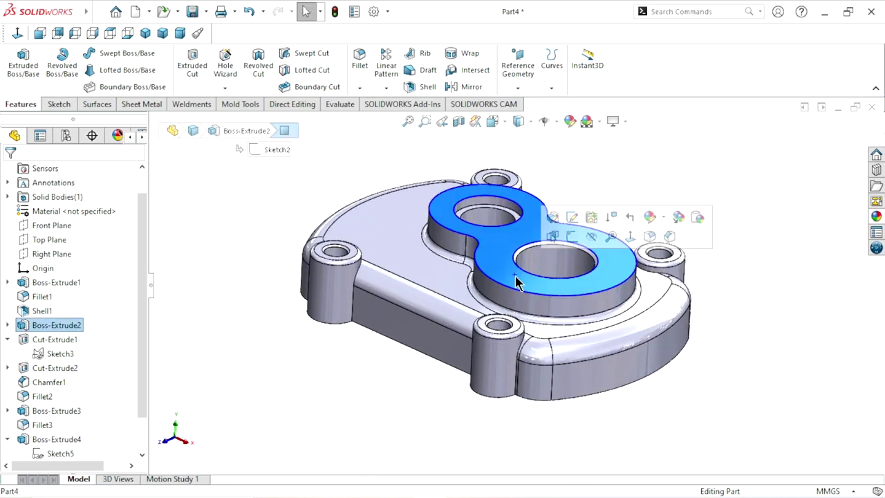
left_click(571, 238)
left_click(28, 33)
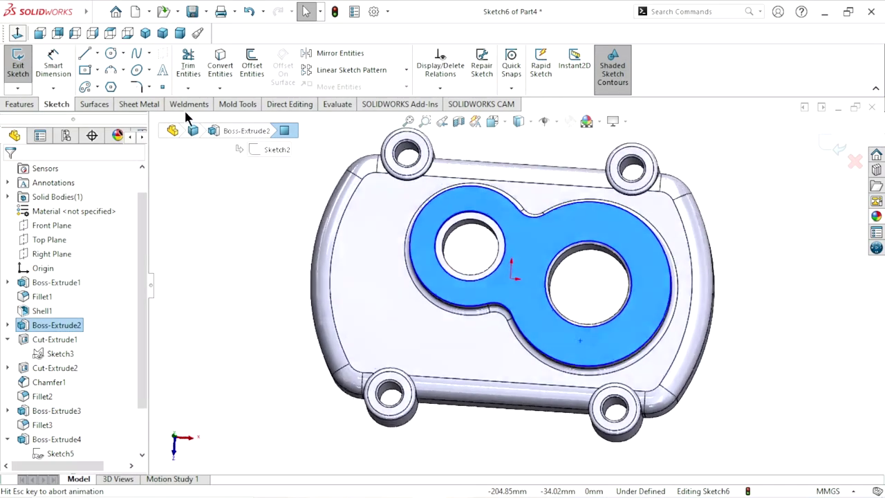
left_click(114, 56)
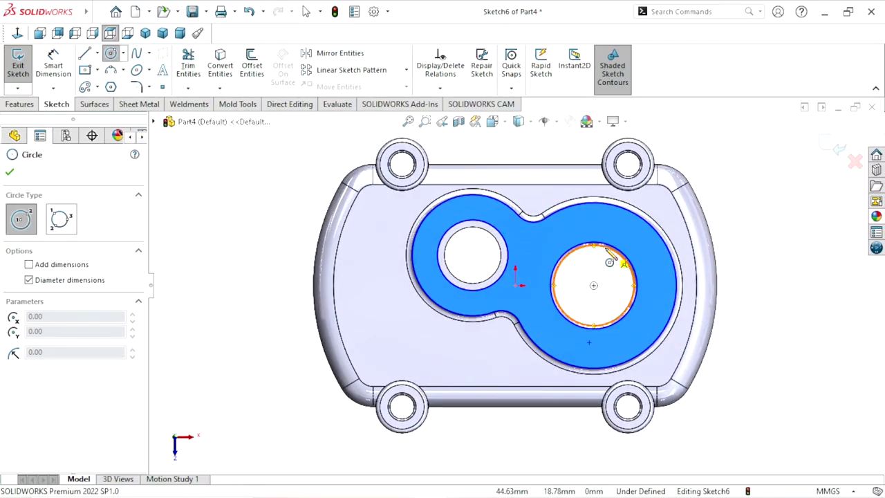
left_click(592, 285)
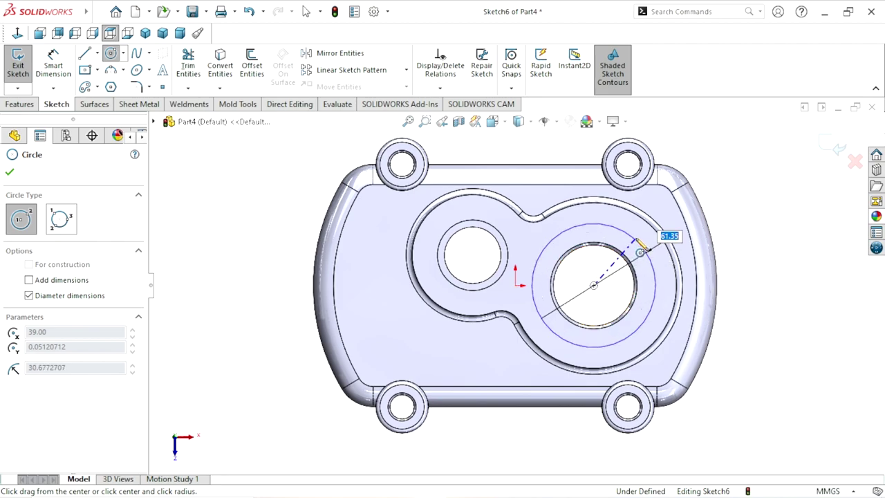
left_click(631, 242)
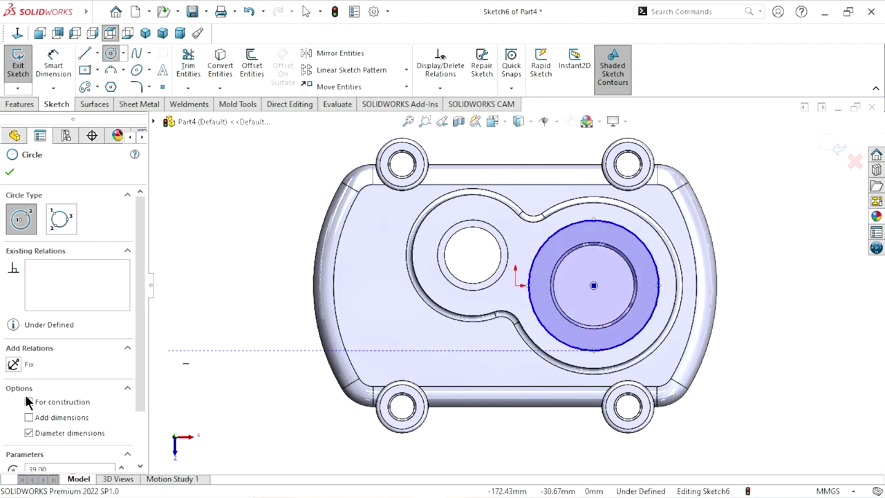
left_click(28, 401)
left_click(10, 173)
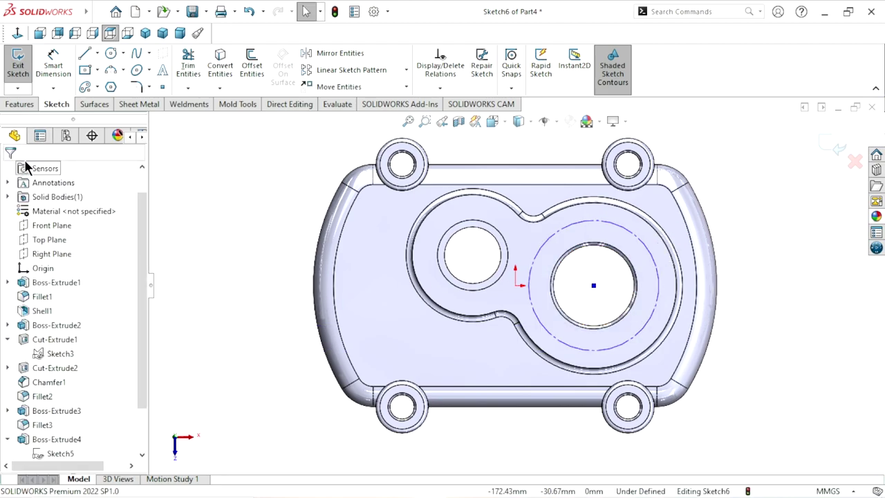
Dimension the construction circle to Ø61 mm, correcting the mistyped 161, and exit the sketch.
left_click(55, 64)
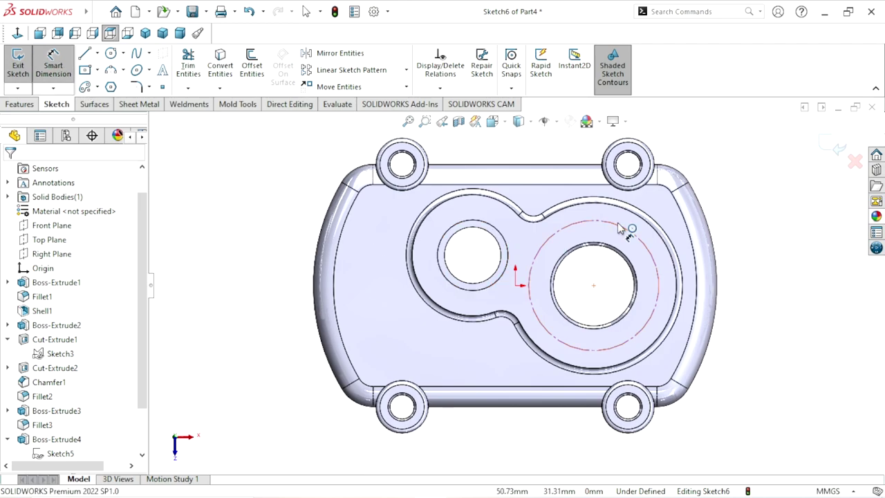
left_click(650, 259)
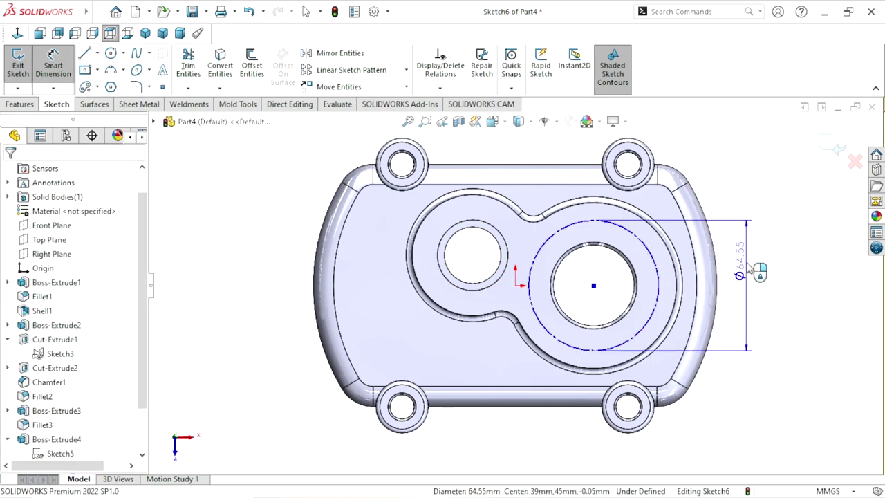
left_click(749, 270)
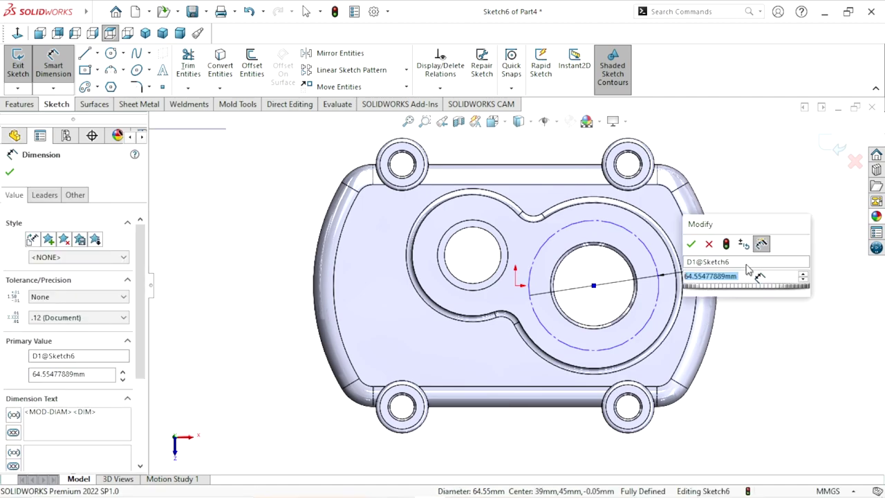
type("161")
key("Return")
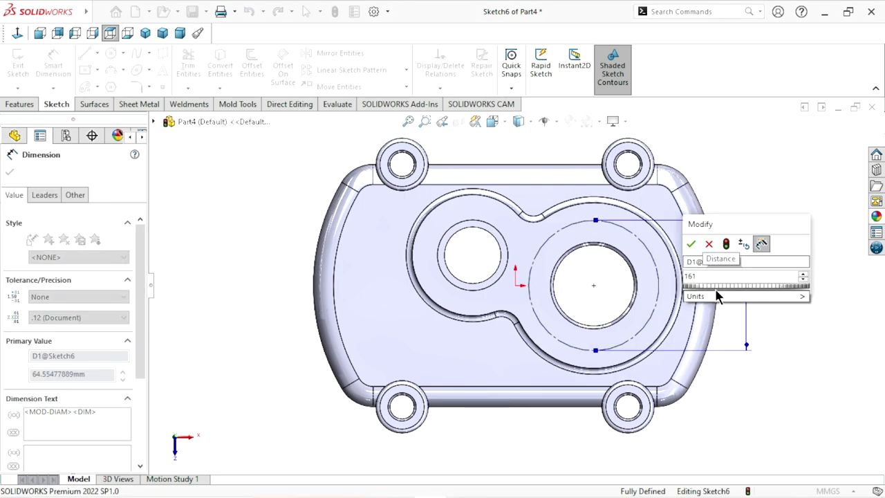
left_click(717, 296)
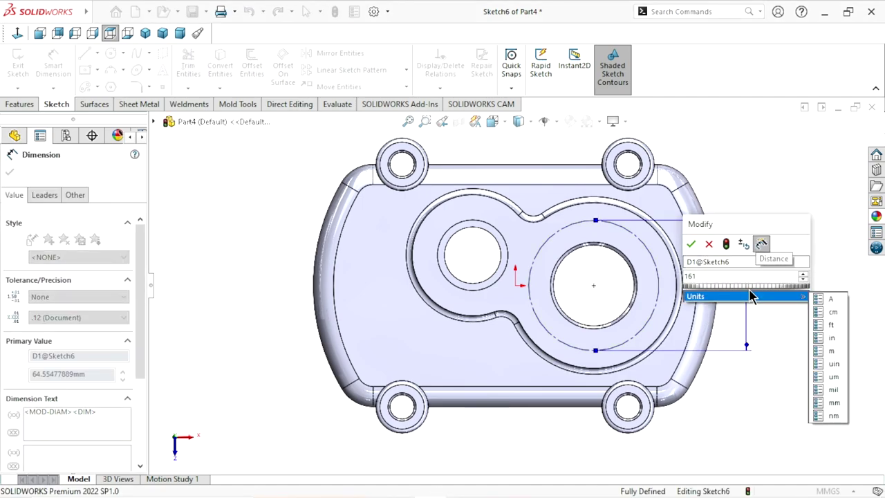
key("BackSpace")
key("BackSpace")
key("BackSpace")
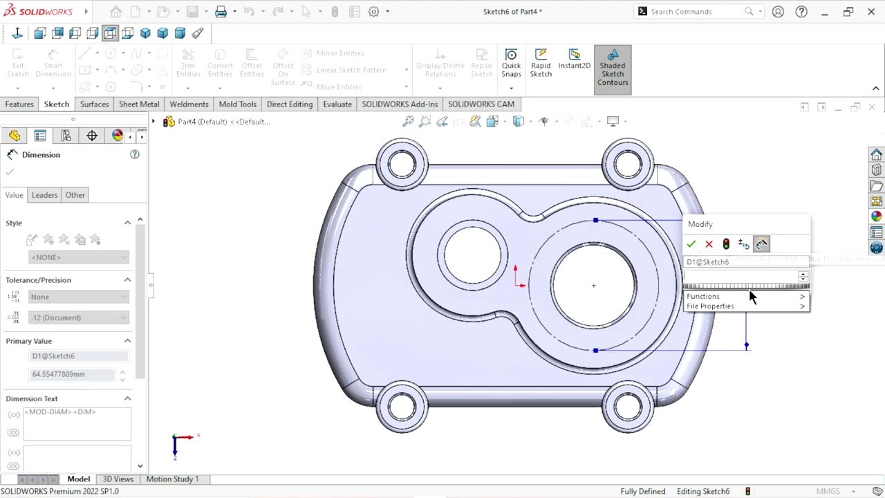
type("61")
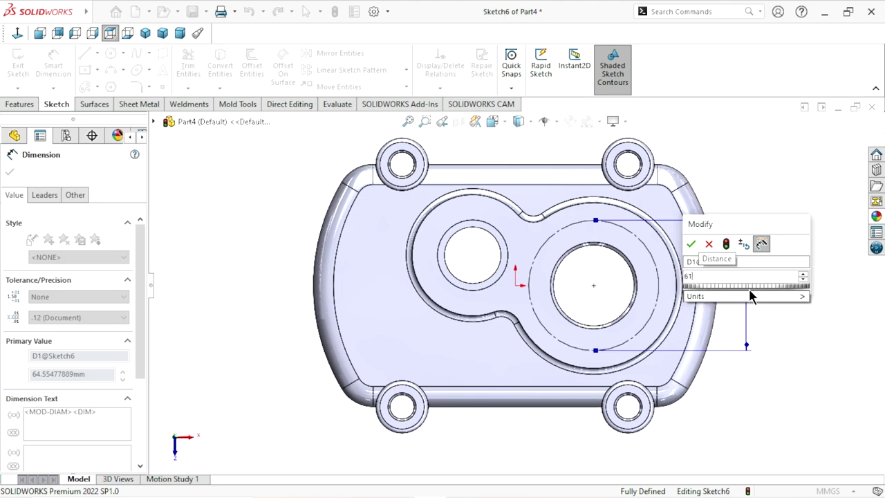
left_click(707, 294)
left_click(691, 244)
left_click(691, 244)
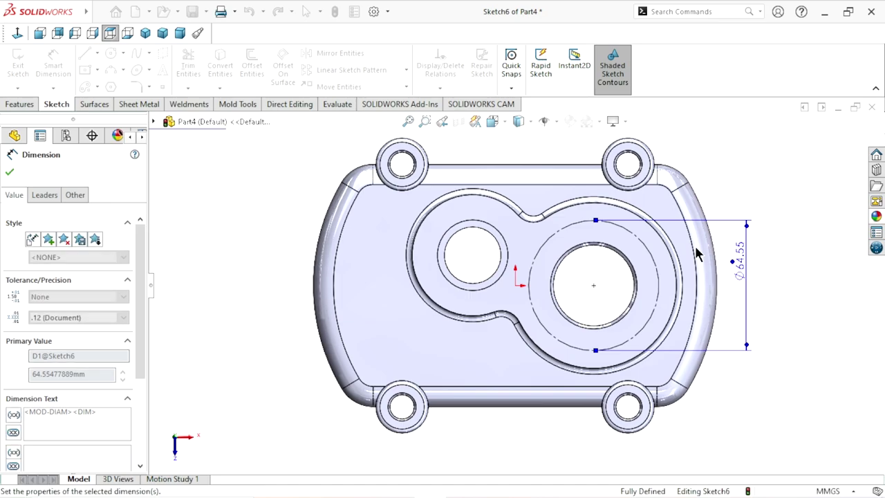
left_click(10, 173)
left_click(830, 144)
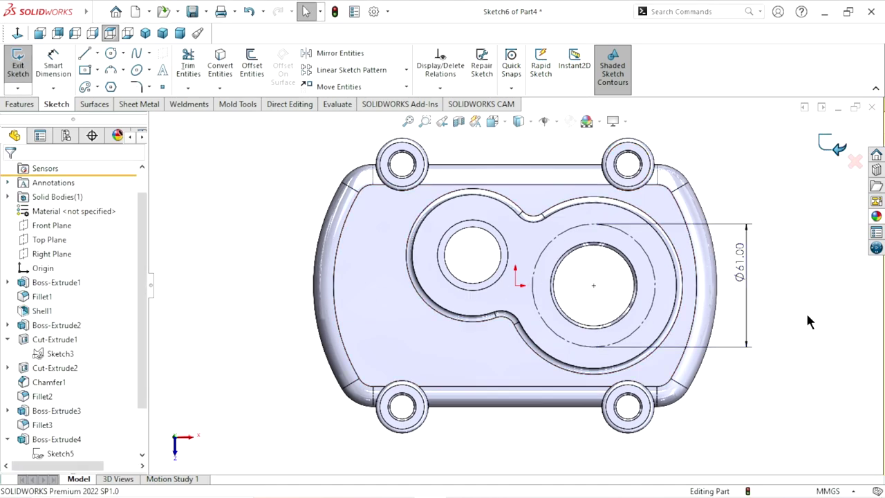
Start a Hole Wizard hole on the boss top face, dismissing the missing thread data warning.
left_click(619, 217)
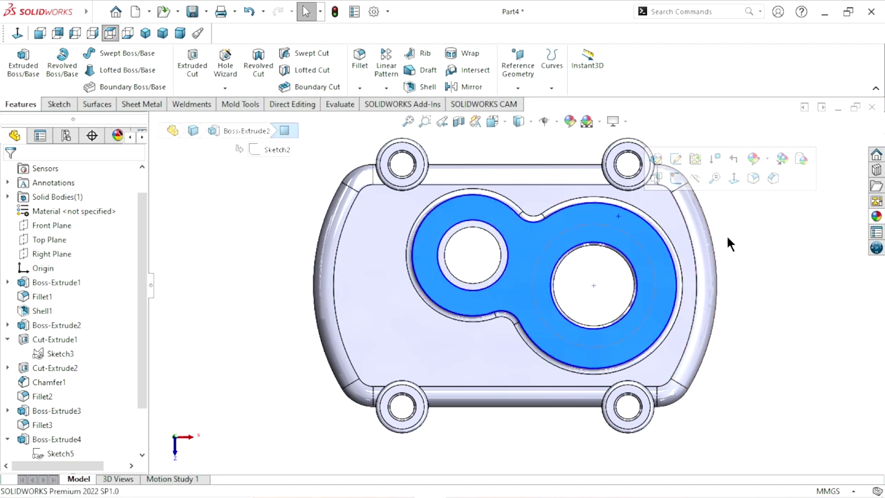
left_click(224, 88)
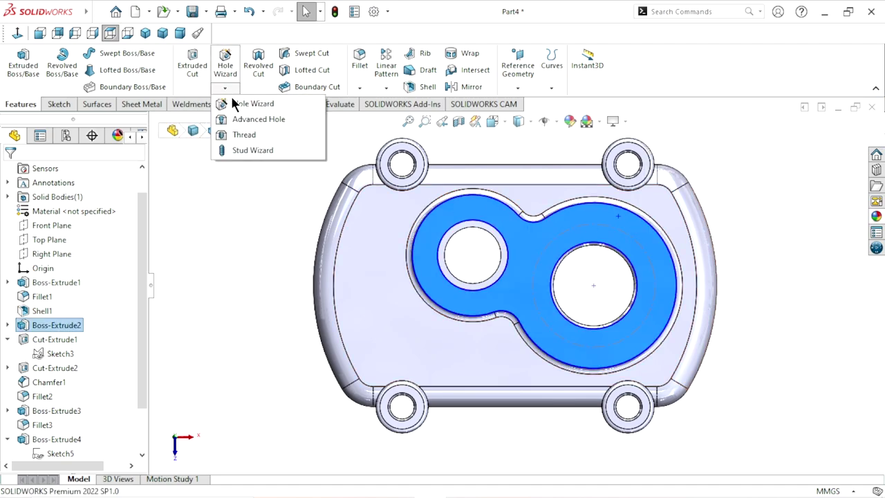
left_click(243, 104)
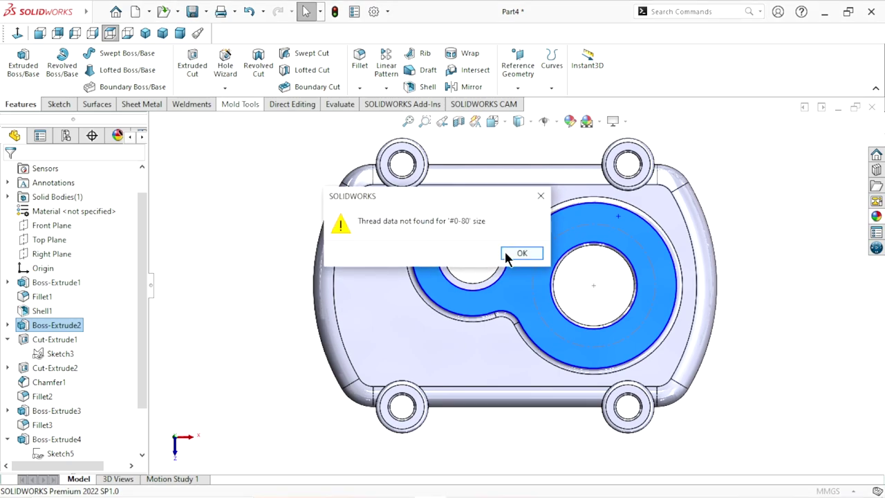
left_click(520, 254)
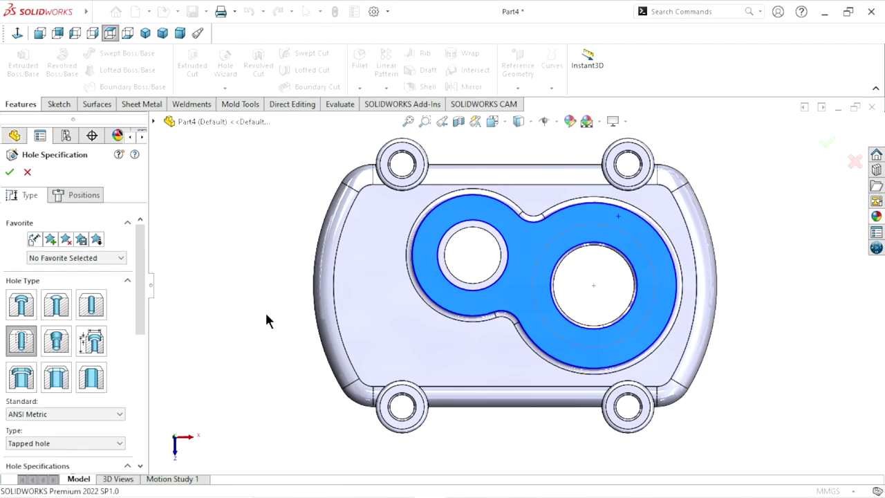
scroll(137, 297, "down", 2)
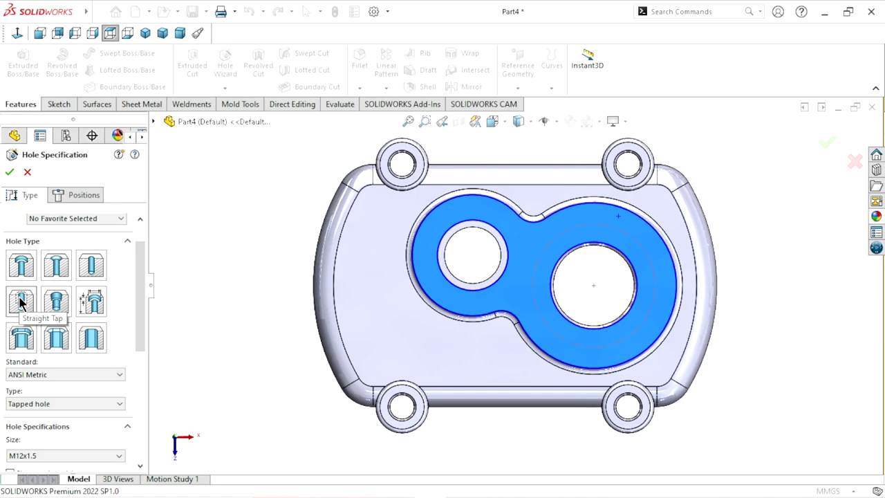
scroll(141, 318, "down", 3)
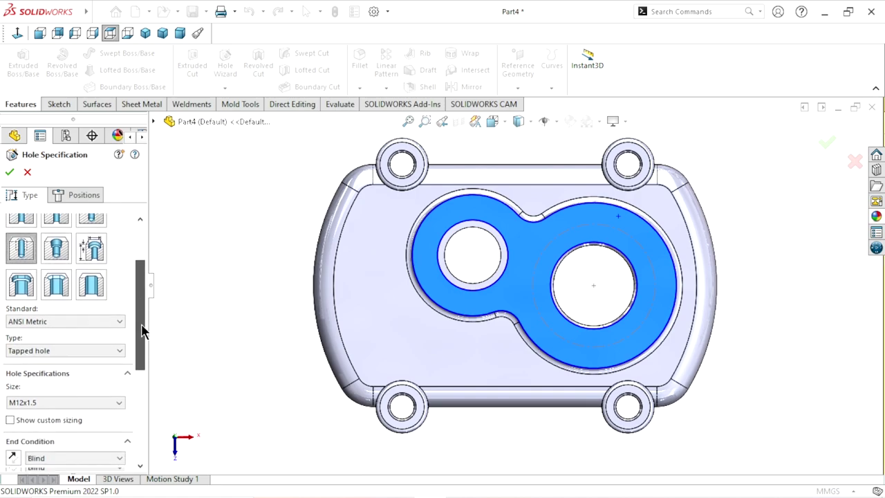
Specify an ANSI Metric M12x1.5 tapped hole, blind to 15 mm depth.
left_click(118, 299)
left_click(67, 311)
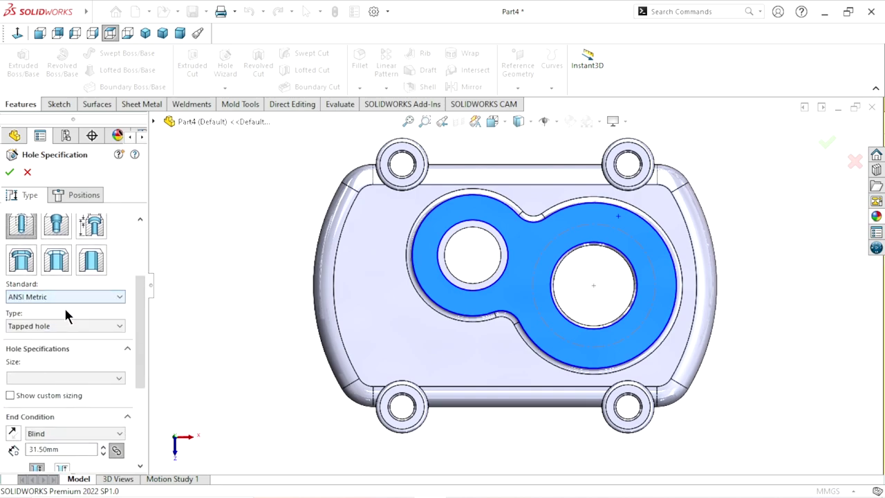
left_click(75, 323)
left_click(56, 357)
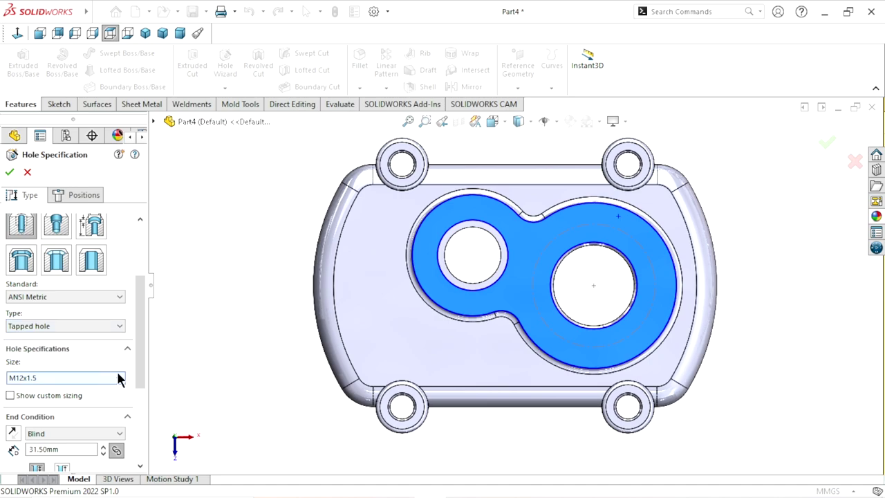
scroll(138, 352, "down", 3)
left_click(114, 322)
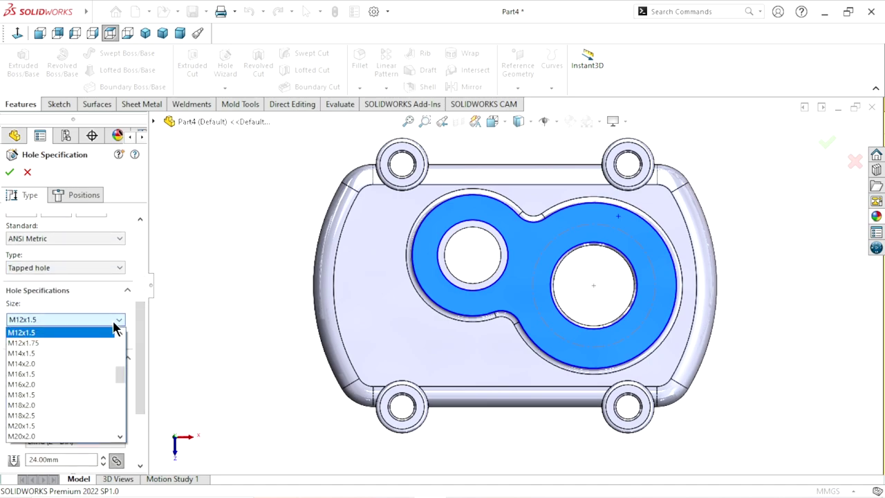
left_click(38, 335)
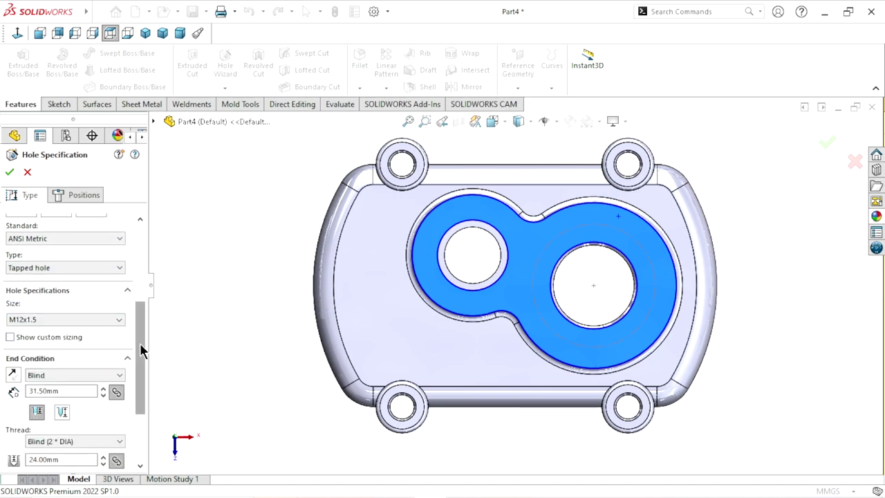
scroll(140, 343, "down", 3)
left_click(90, 316)
left_click(78, 328)
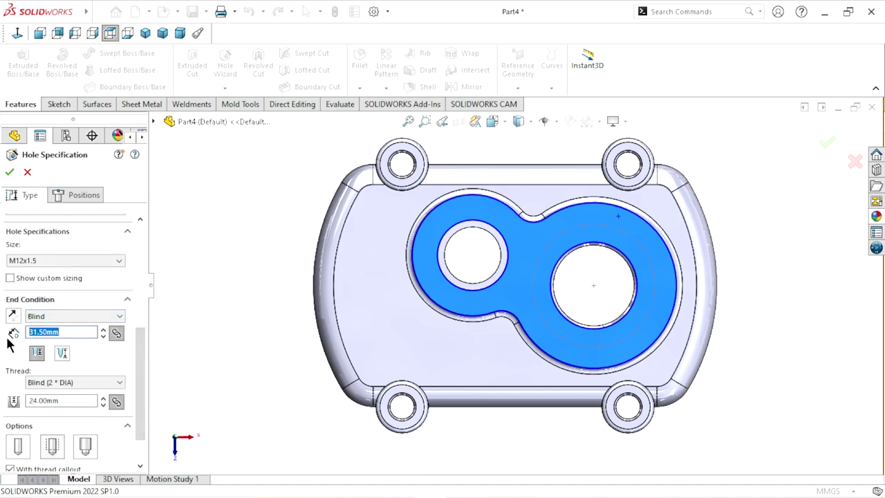
type("15")
key("Return")
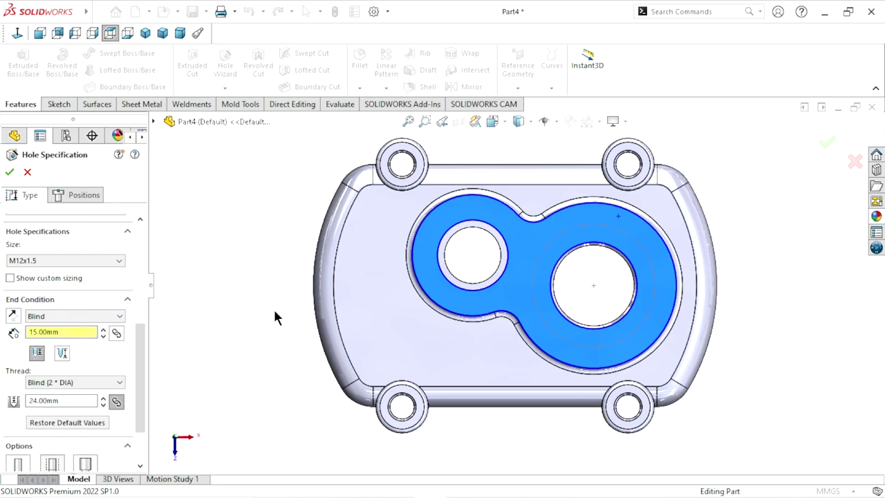
left_click(63, 200)
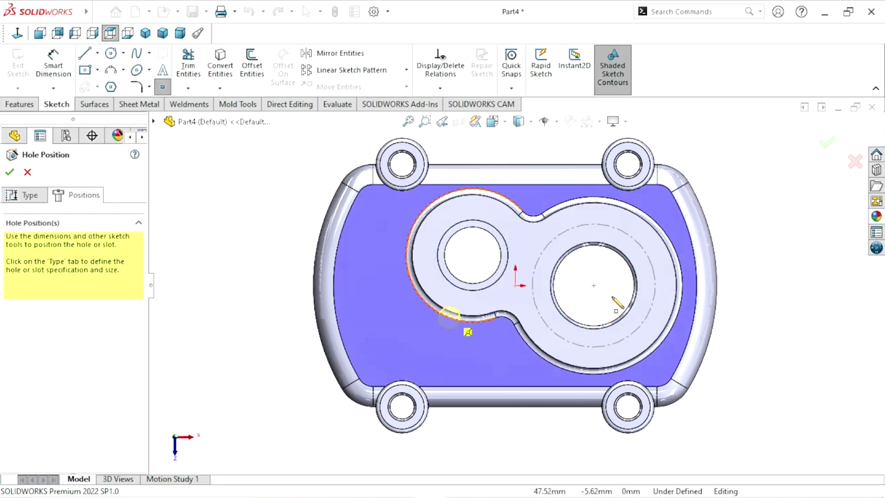
Place the M12x1.5 tapped hole on the Ø61 circle directly above the large bore.
scroll(601, 230, "down", 5)
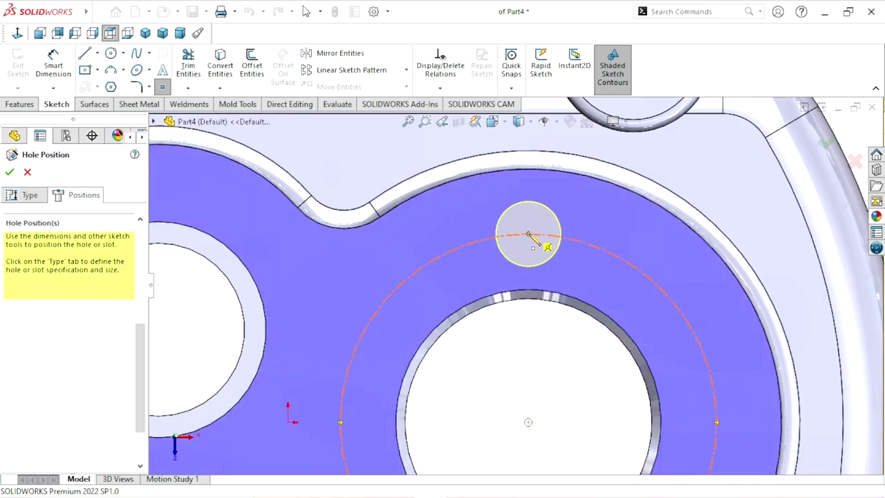
left_click(529, 236)
scroll(540, 290, "up", 3)
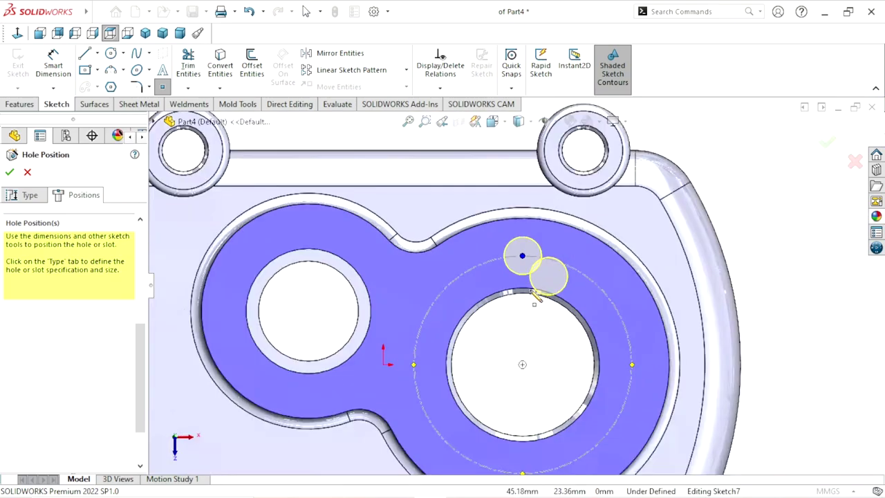
left_click(9, 172)
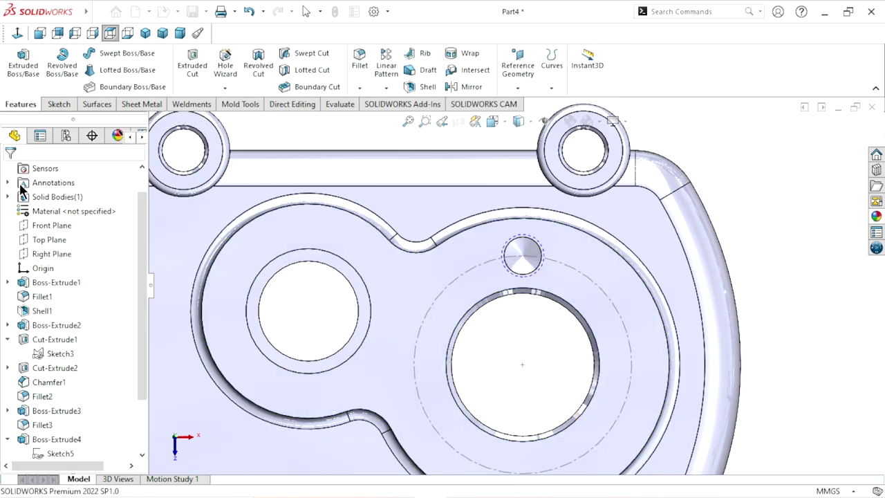
scroll(498, 297, "up", 3)
middle_click_drag(472, 316, 535, 291)
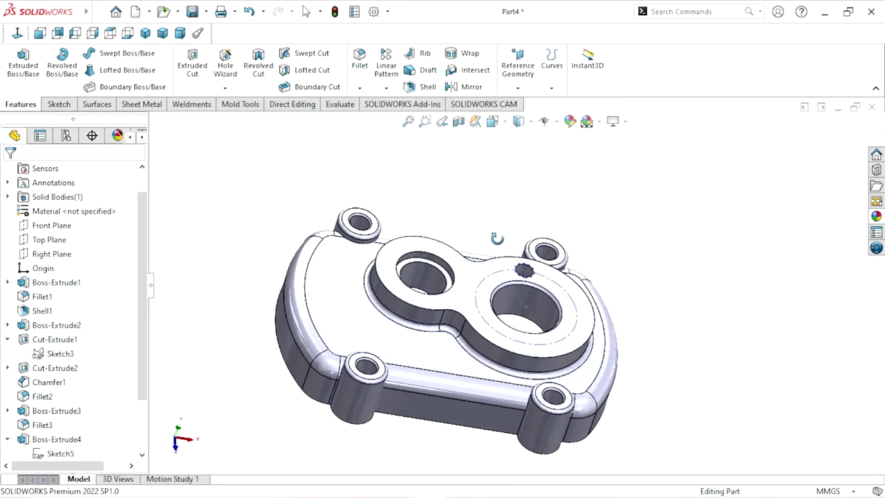
Hide the Sketch6 construction circle sketch.
scroll(535, 291, "down", 5)
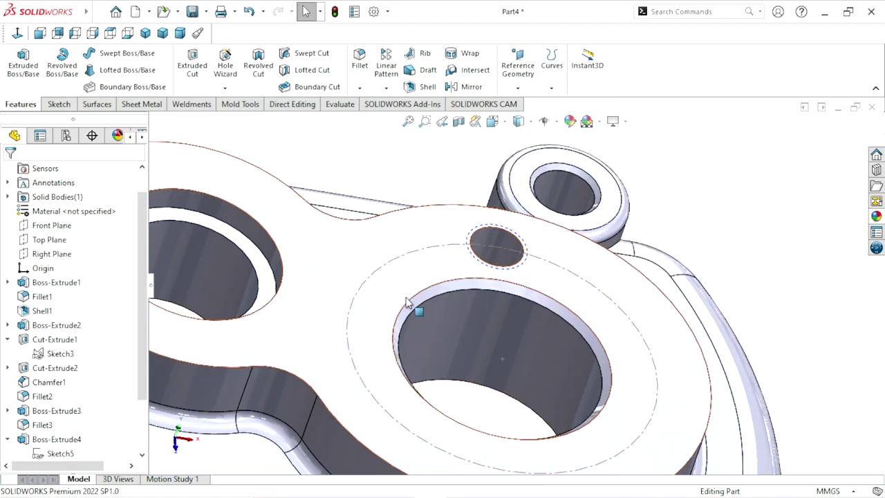
left_click(450, 253)
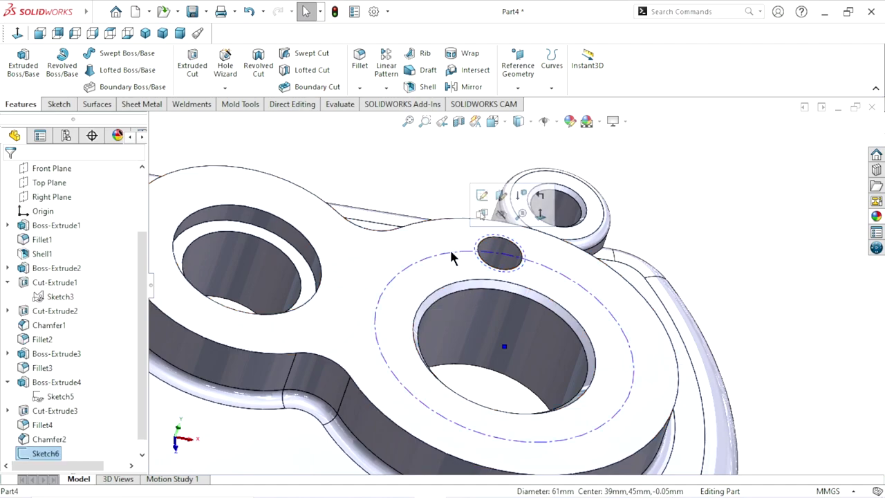
left_click(504, 216)
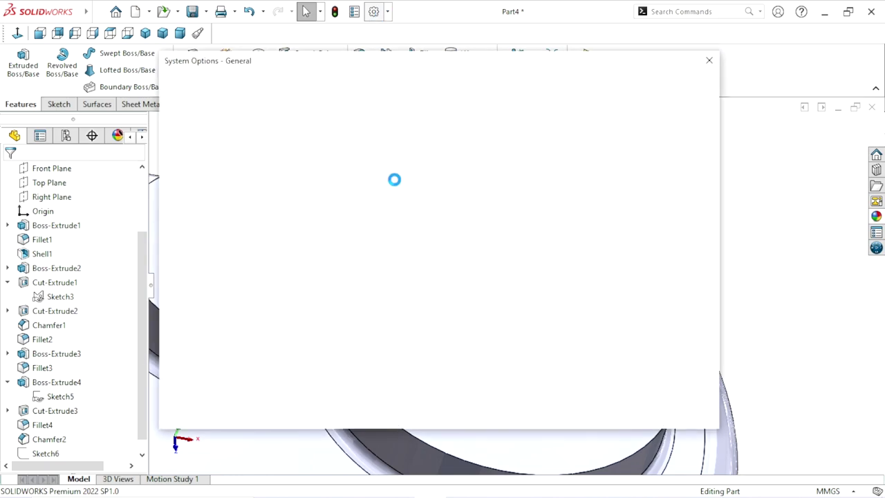
Turn on shaded cosmetic threads in the Detailing document properties.
left_click(274, 85)
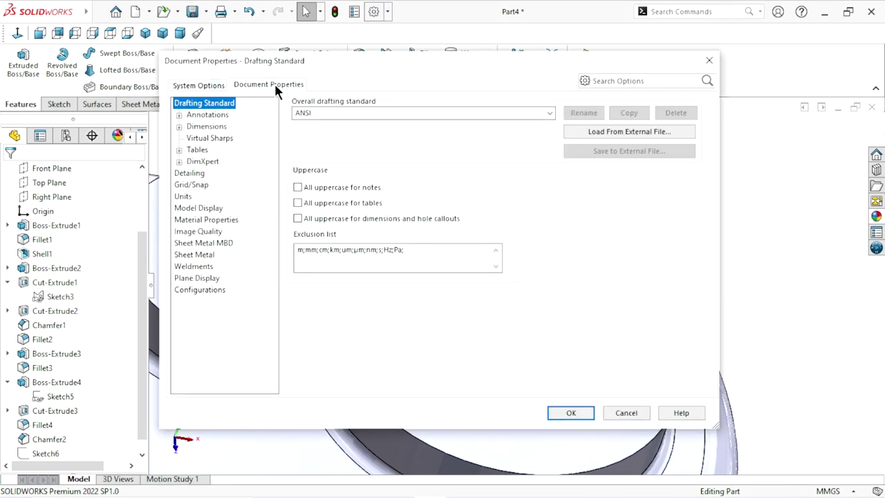
left_click(201, 173)
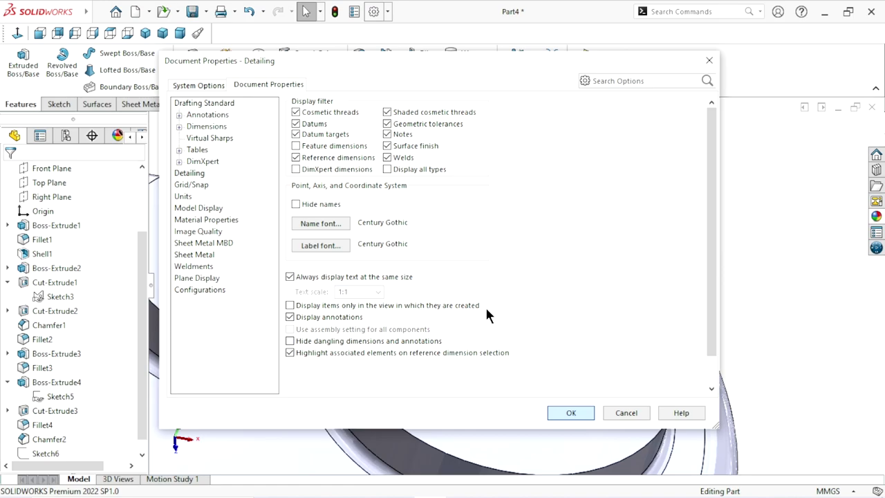
key("Return")
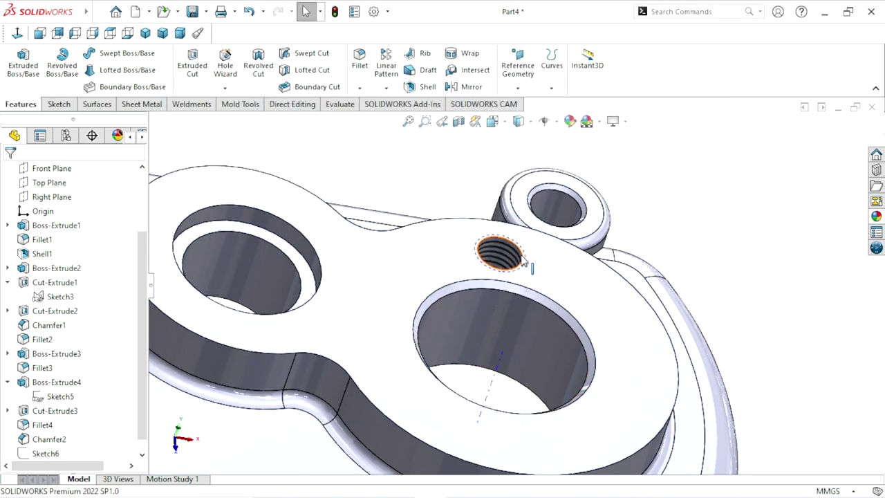
scroll(523, 261, "down", 2)
scroll(467, 287, "up", 3)
scroll(462, 312, "down", 1)
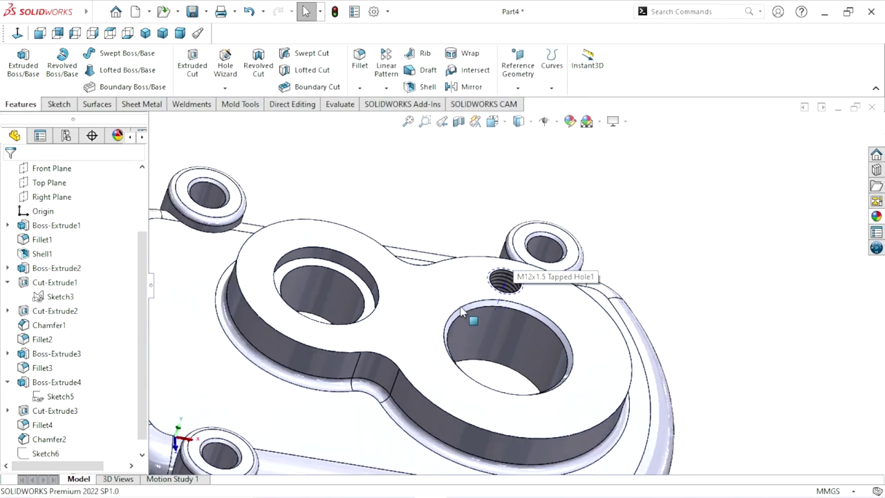
Circular-pattern M12x1.5 Tapped Hole1 six times over 360° about the large bore face.
left_click(386, 88)
left_click(398, 121)
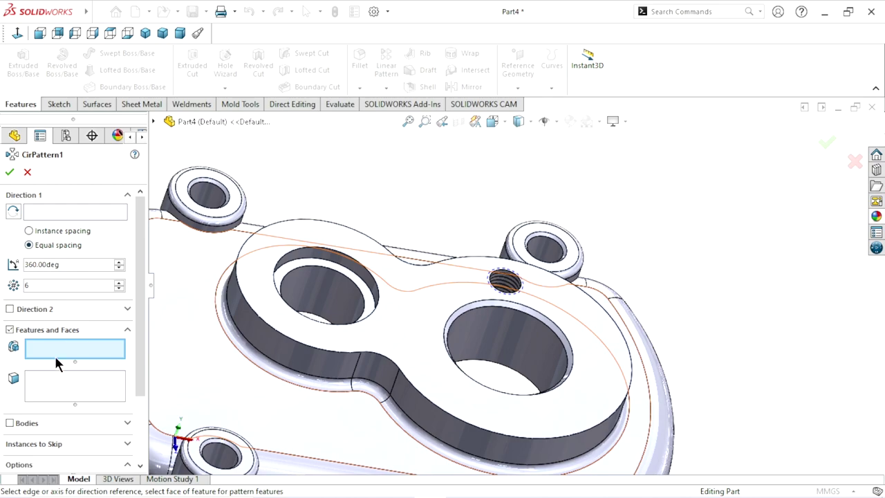
left_click(153, 122)
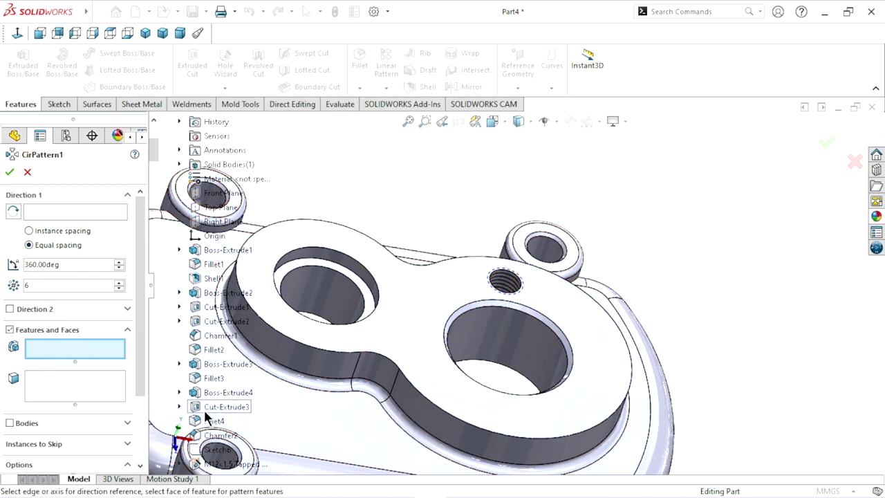
left_click(229, 464)
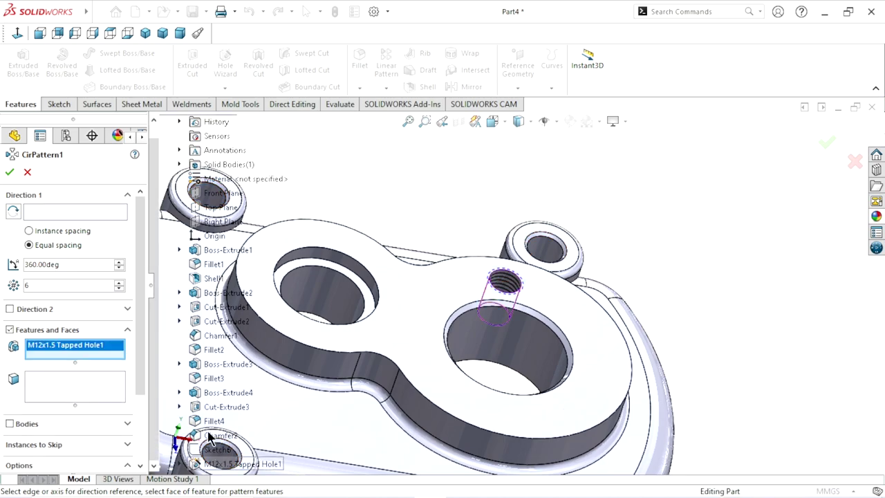
left_click(58, 212)
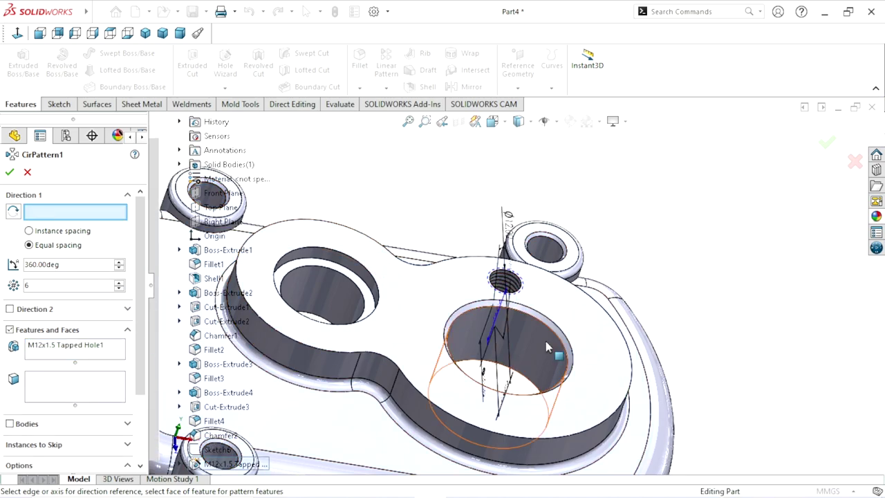
left_click(507, 357)
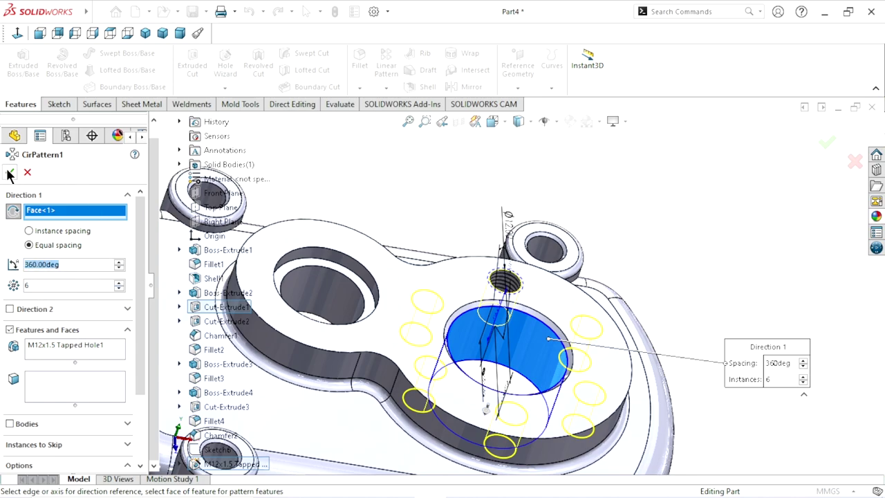
key("Return")
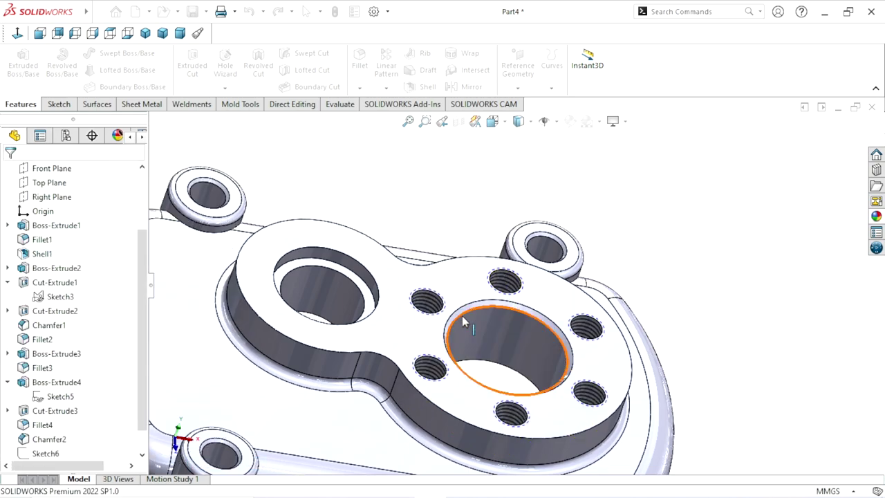
Fit, zoom and orbit the part until its hollow underside faces the viewer.
key("f")
mouse_move(614, 289)
middle_mouse_down()
mouse_move(559, 247)
mouse_move(558, 322)
mouse_move(561, 286)
middle_mouse_up()
scroll(561, 286, "up", 3)
scroll(541, 332, "down", 5)
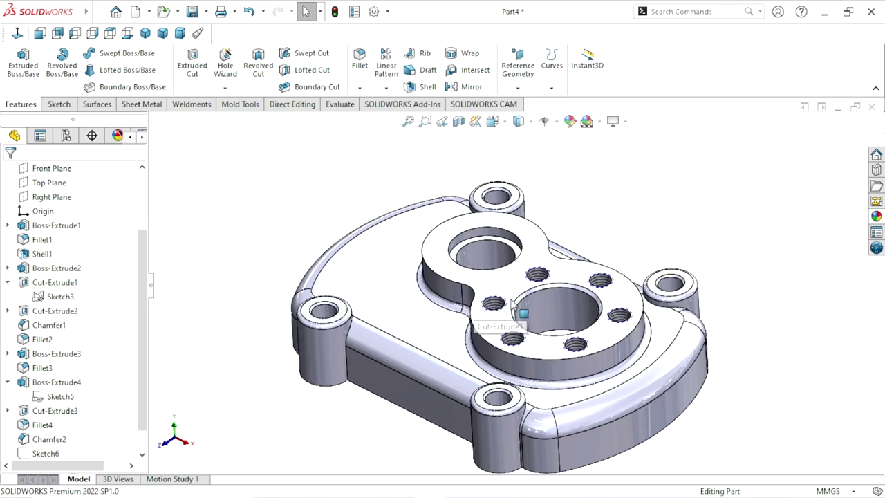
scroll(542, 332, "up", 2)
scroll(542, 332, "down", 2)
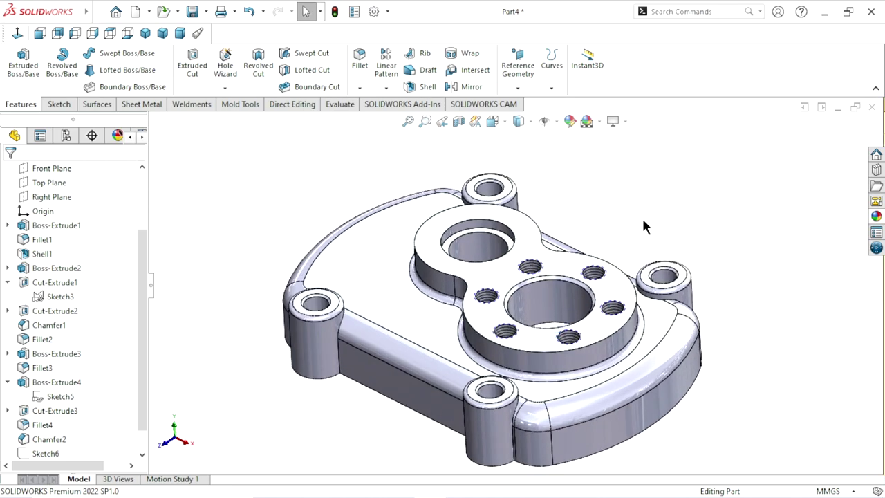
scroll(546, 302, "up", 2)
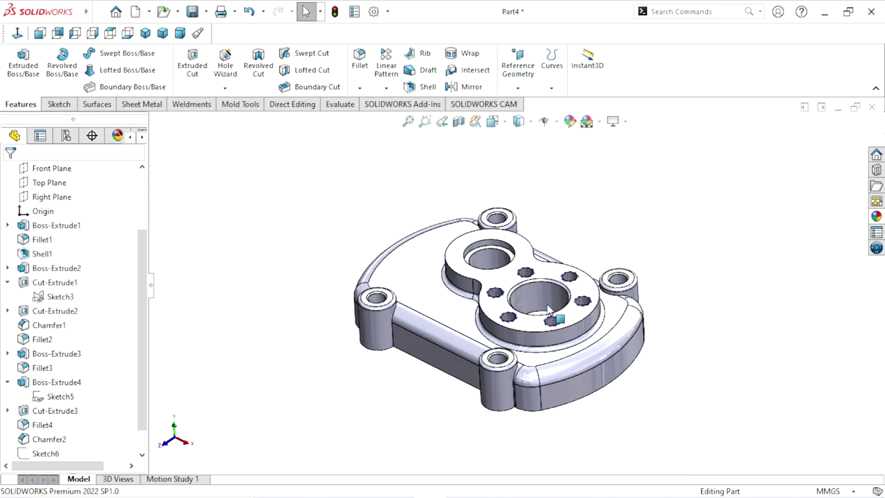
scroll(545, 302, "down", 2)
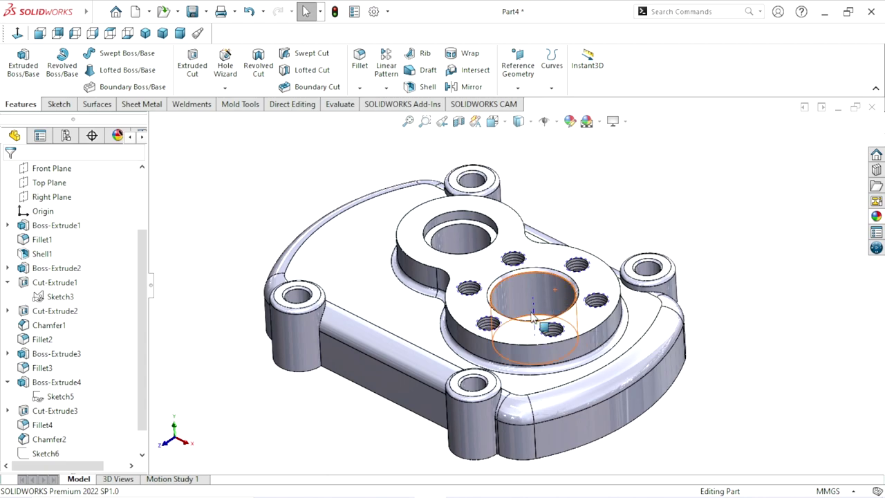
scroll(534, 312, "up", 2)
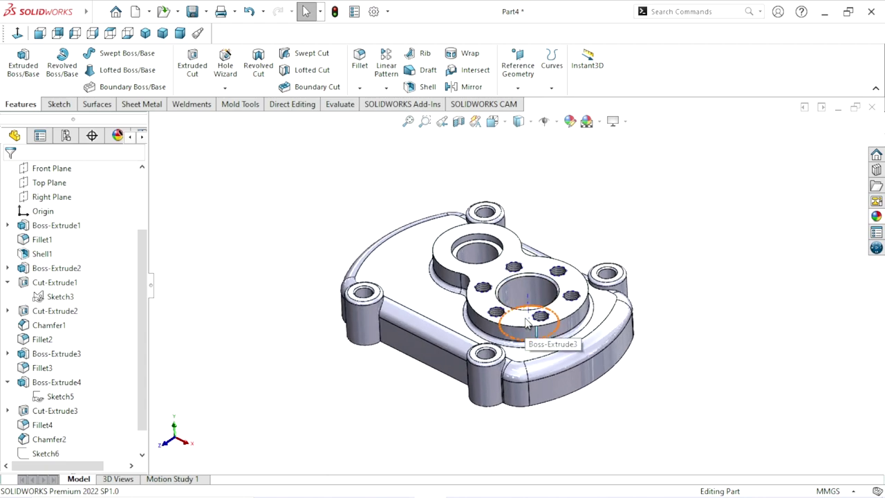
middle_click_drag(527, 323, 442, 266)
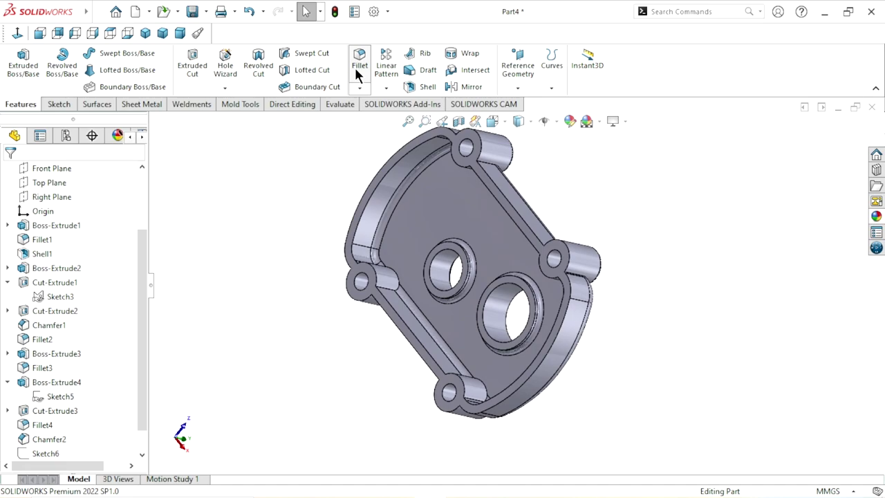
Start a 3 mm fillet on the first boss-to-wall edge.
left_click(357, 66)
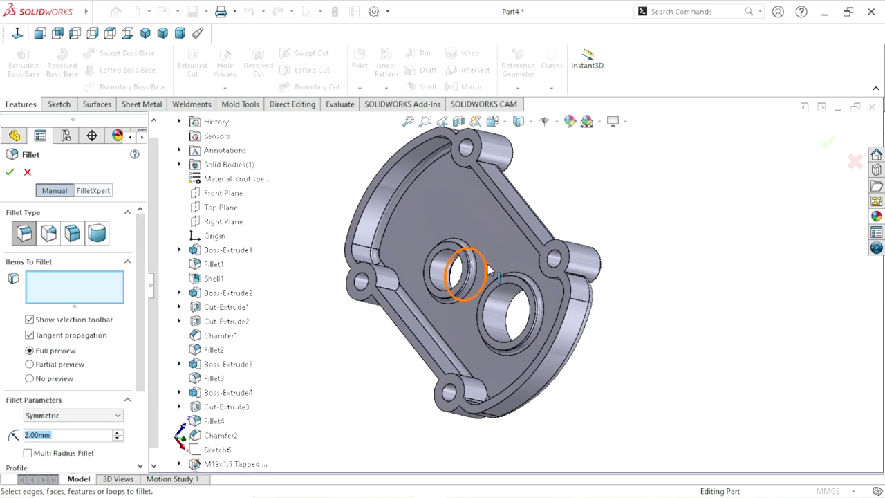
left_click(75, 436)
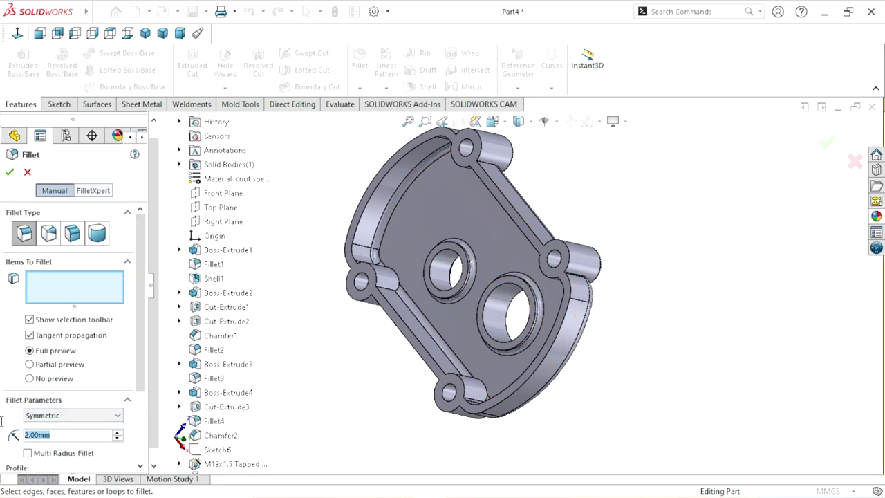
type("3")
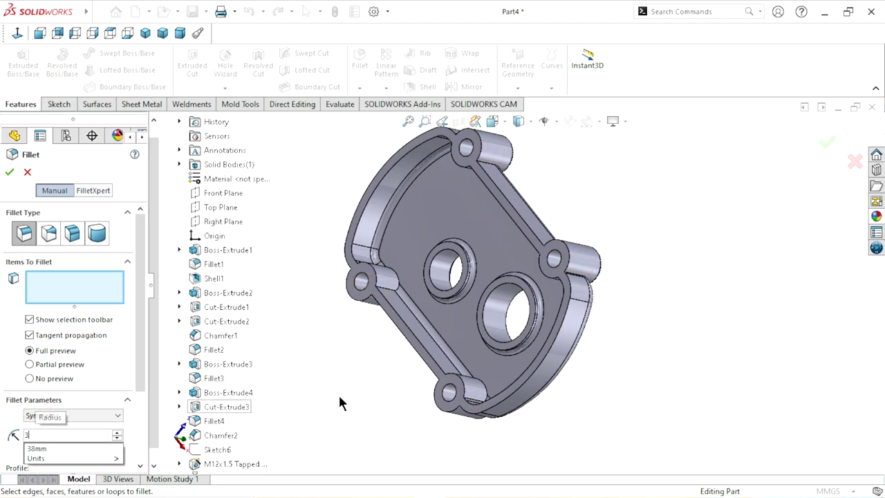
key("Return")
scroll(408, 298, "down", 5)
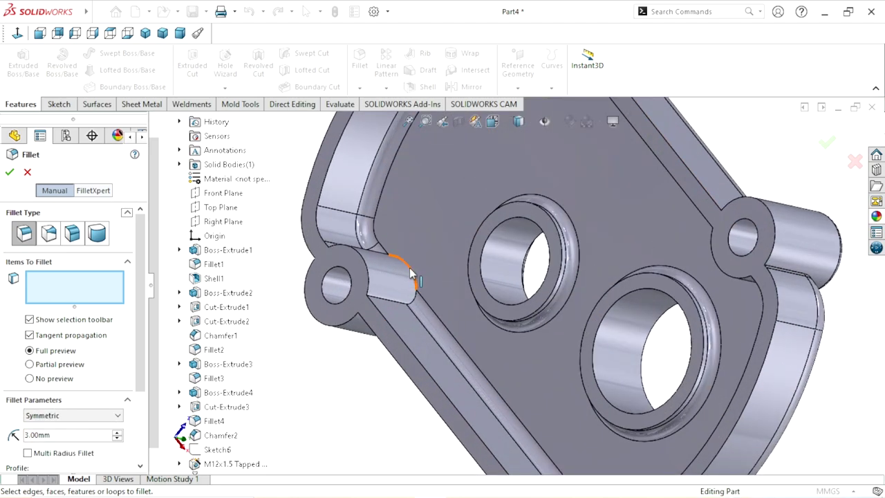
left_click(410, 273)
Add the remaining three boss-to-wall edges, including the lower-left boss, and accept the fillet.
scroll(446, 338, "up", 3)
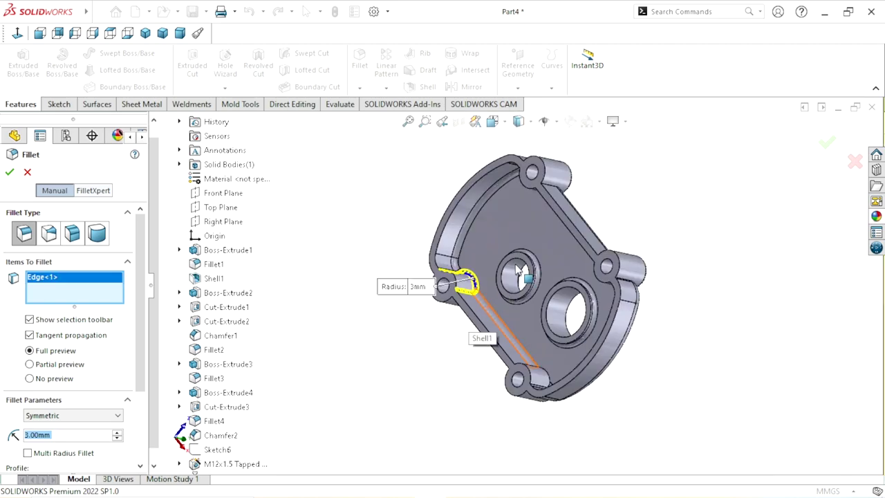
scroll(518, 209, "down", 4)
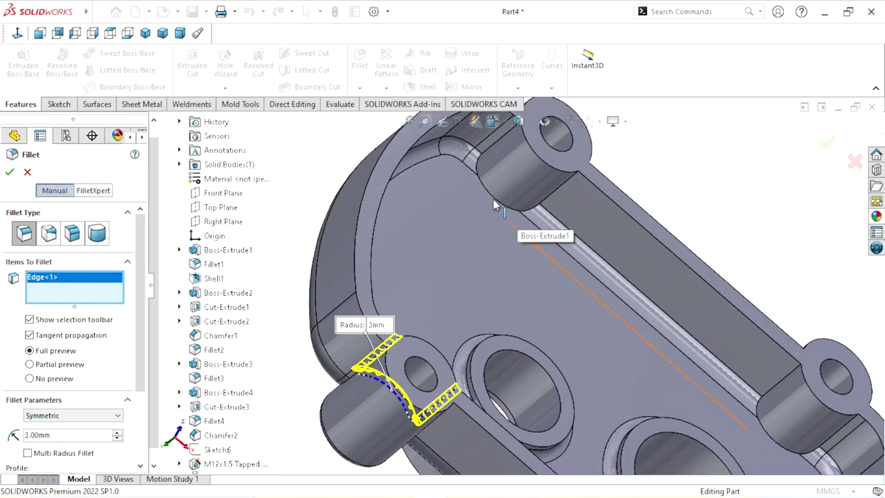
scroll(513, 254, "up", 5)
left_click(523, 272)
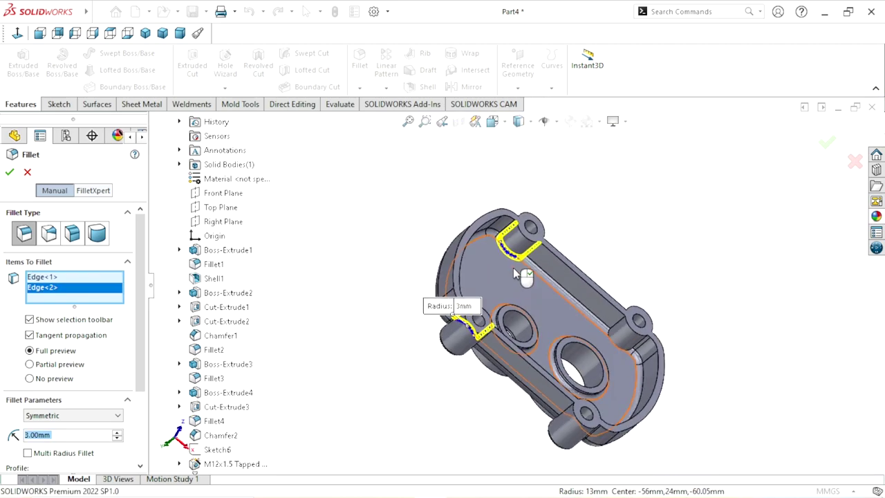
left_click(620, 353)
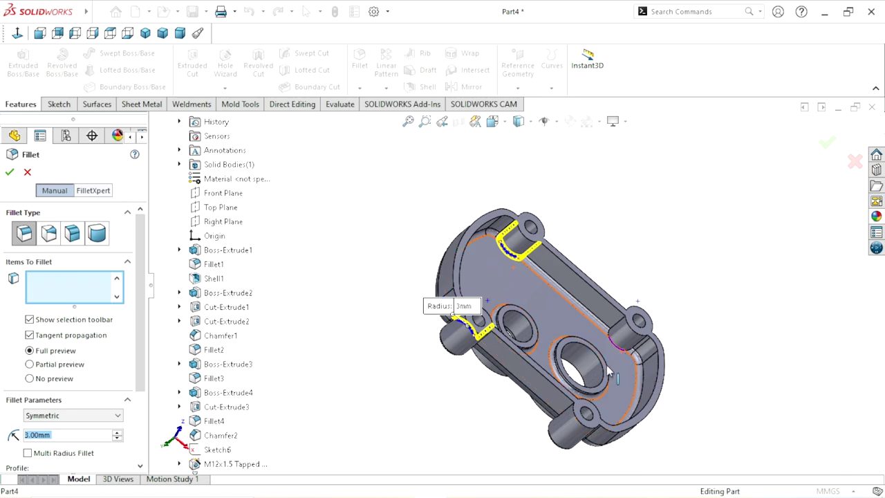
scroll(626, 357, "up", 3)
mouse_move(628, 359)
middle_mouse_down()
mouse_move(619, 349)
mouse_move(544, 436)
middle_mouse_up()
scroll(523, 342, "down", 5)
scroll(512, 343, "down", 5)
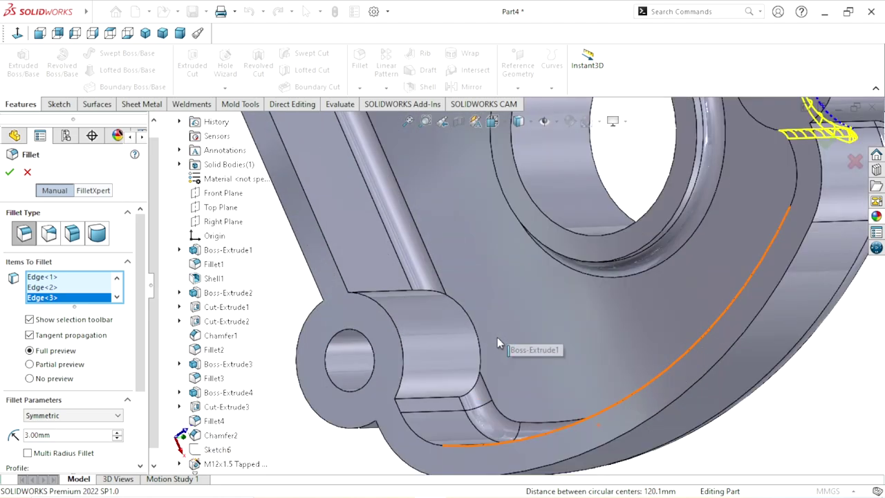
left_click(475, 326)
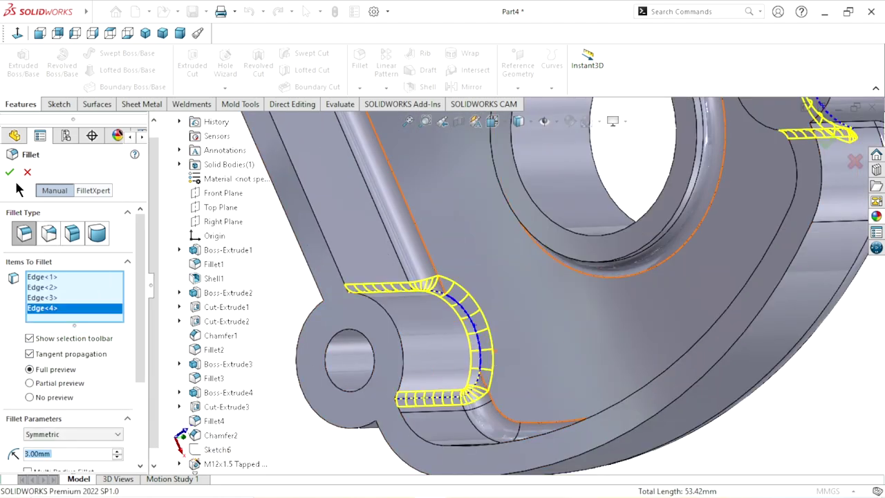
key("Return")
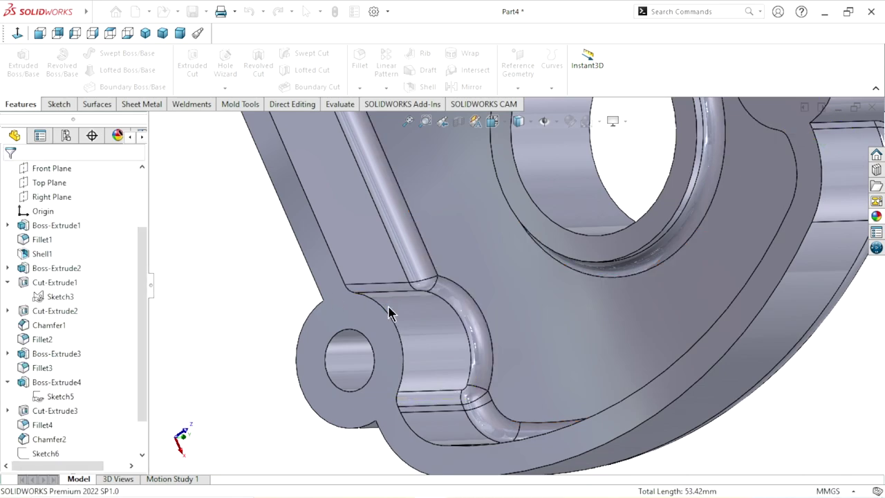
scroll(487, 345, "up", 5)
Start a new fillet in FilletXpert mode, set to change existing fillets.
middle_click_drag(485, 340, 516, 197)
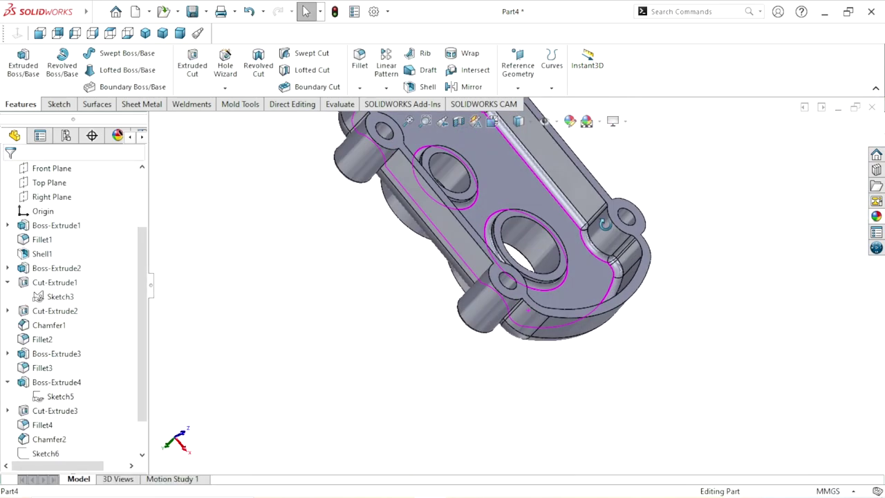
scroll(515, 214, "down", 5)
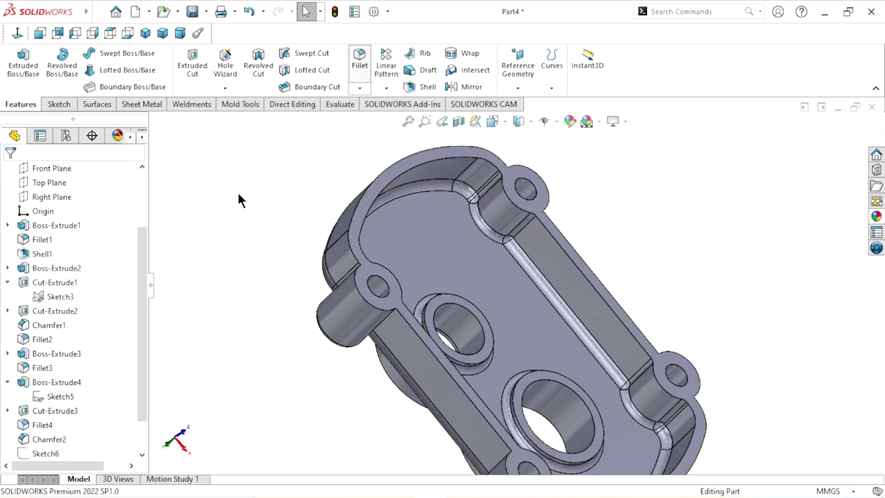
key("Return")
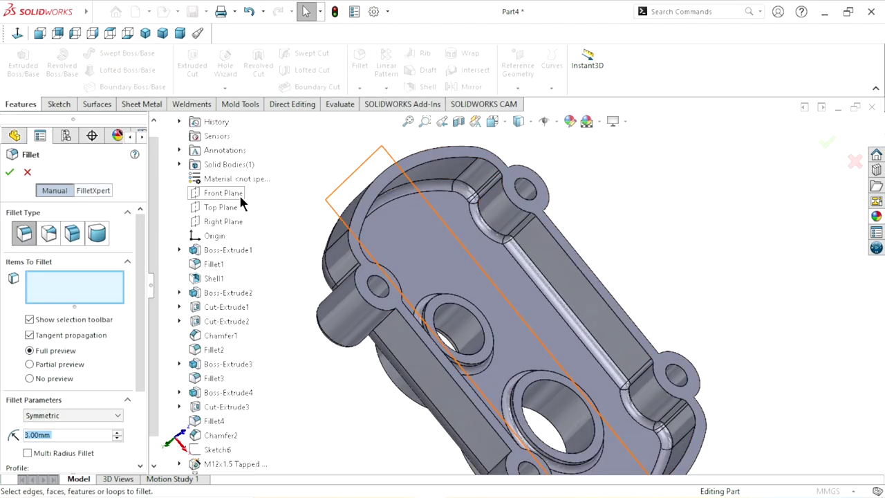
left_click(93, 192)
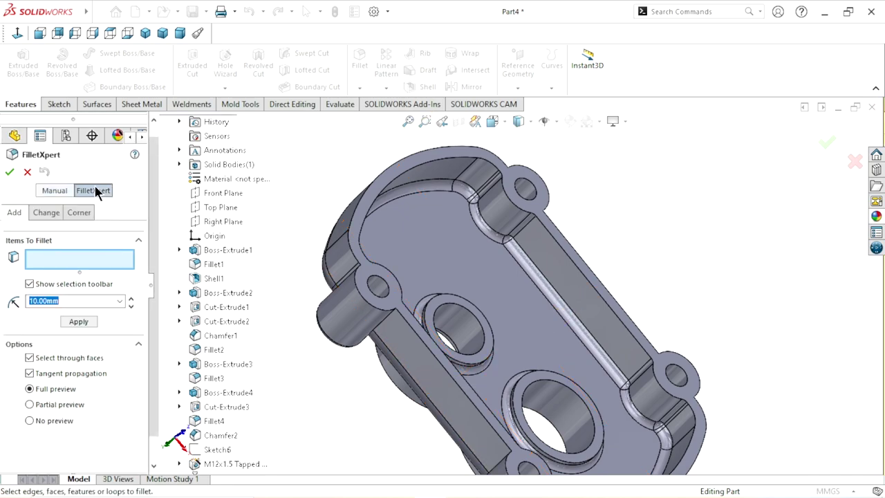
left_click(54, 213)
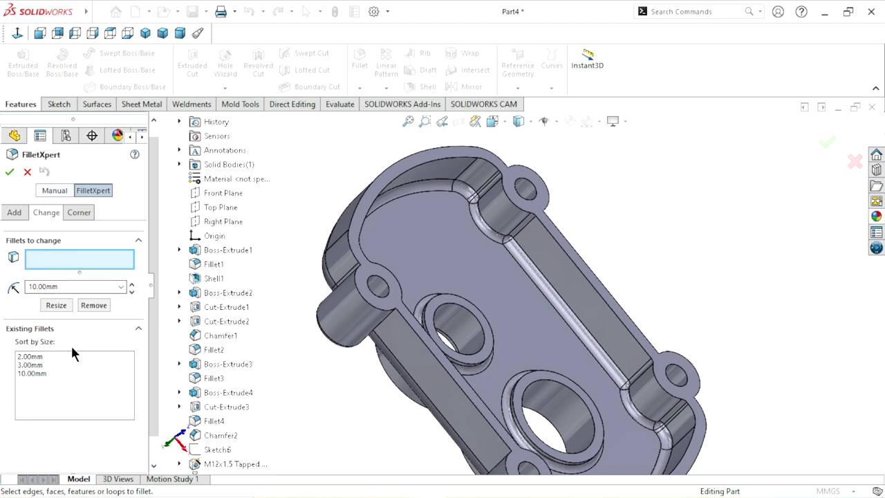
scroll(520, 251, "down", 3)
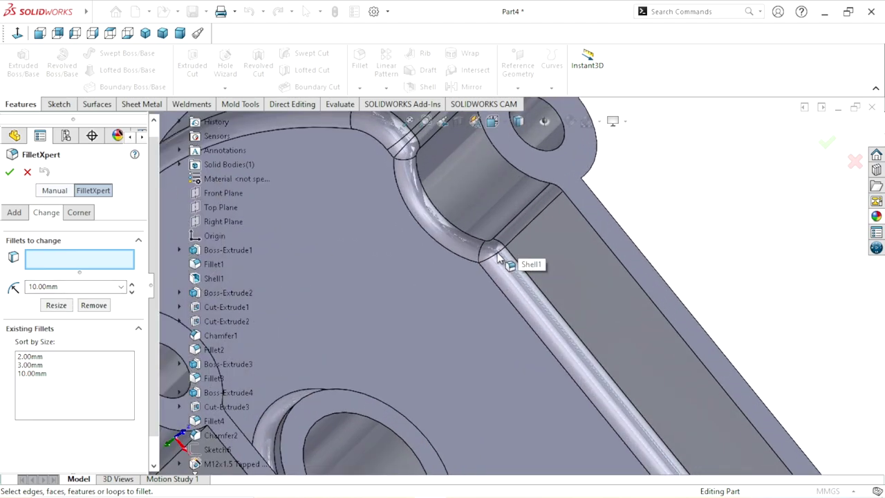
scroll(494, 272, "up", 2)
scroll(429, 239, "down", 3)
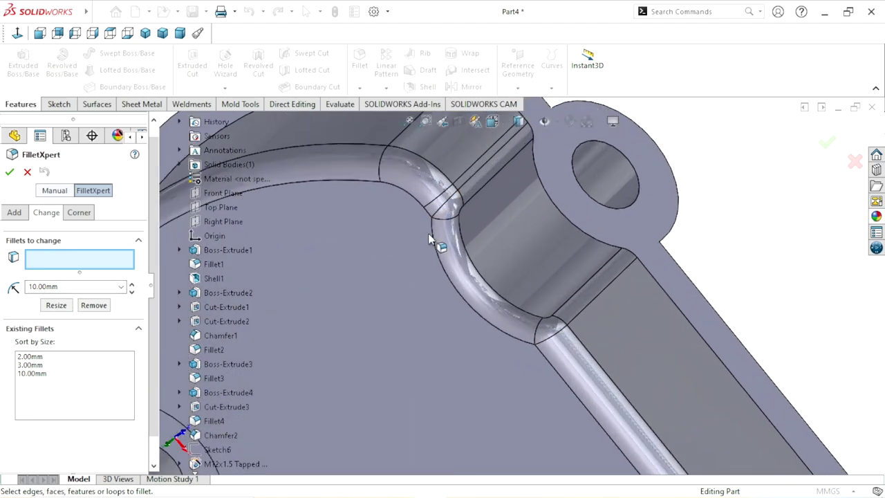
Add the first 10 mm fillet faces, including the long and top fillet bands, to Fillets to change.
left_click(453, 208)
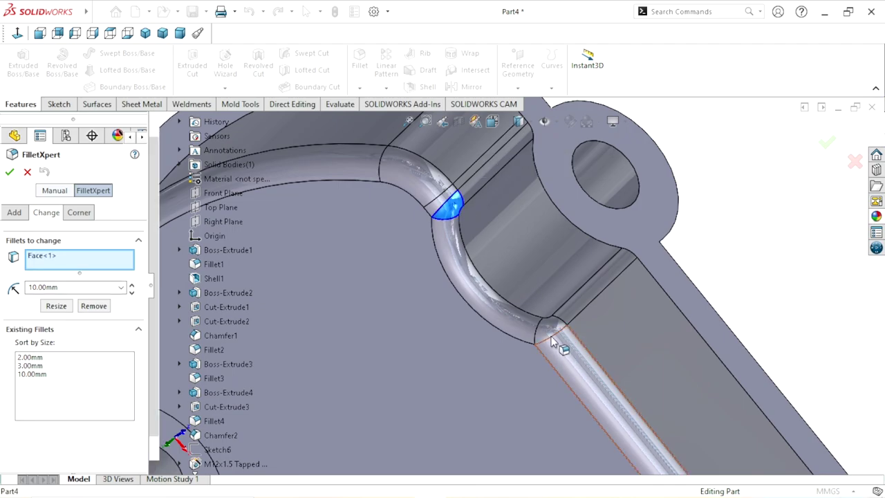
left_click(554, 338)
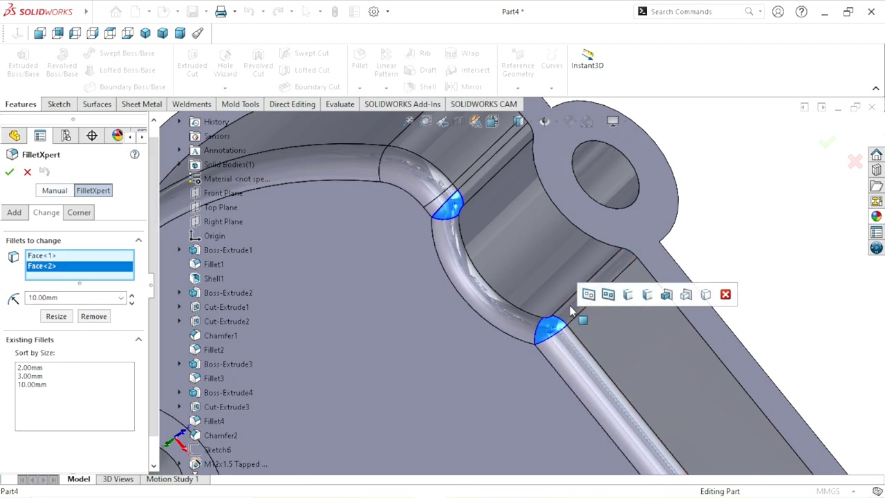
left_click(567, 315)
middle_click_drag(484, 277, 466, 214)
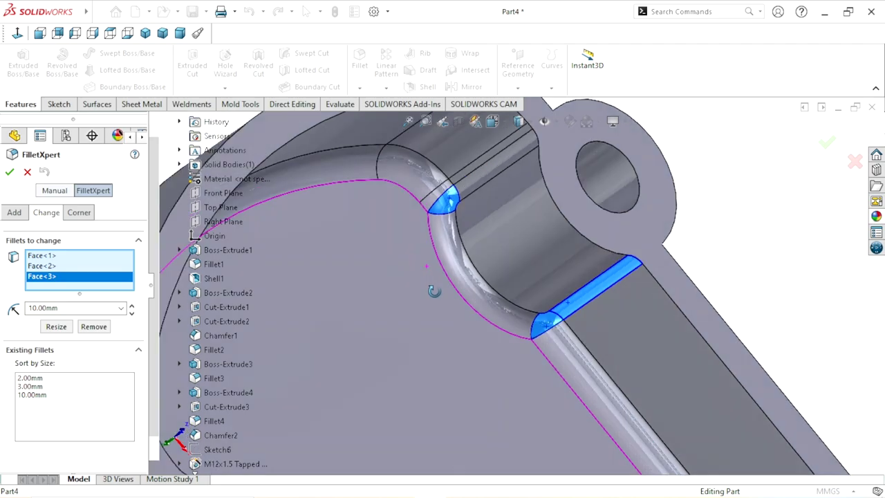
left_click(483, 172)
middle_click_drag(483, 174, 433, 288)
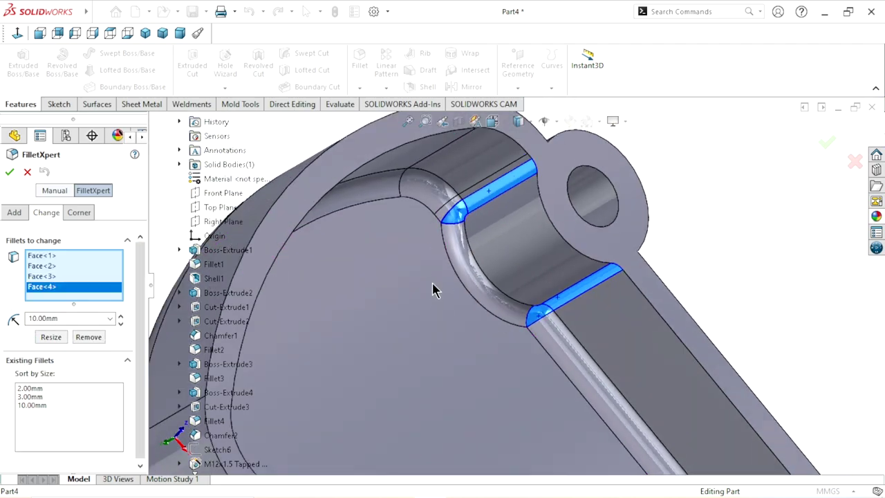
scroll(490, 323, "up", 10)
scroll(525, 318, "down", 3)
scroll(553, 311, "down", 3)
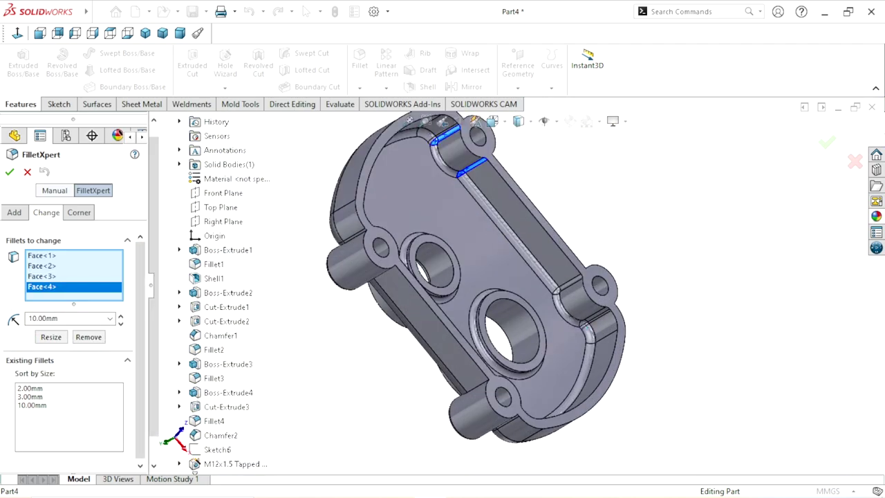
scroll(579, 307, "down", 4)
left_click(544, 219)
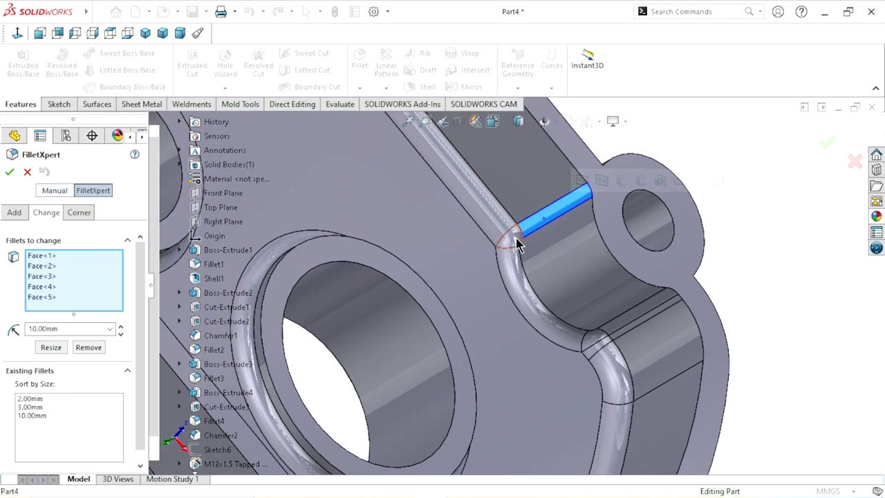
left_click(503, 266)
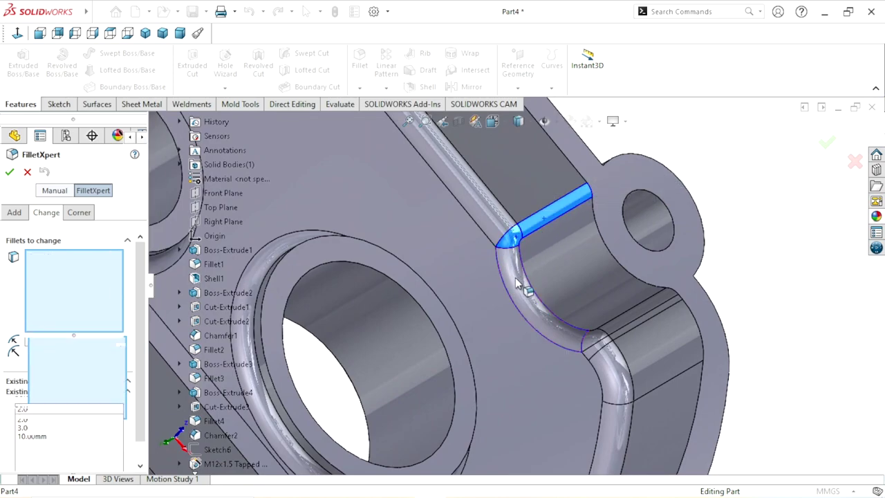
left_click(621, 326)
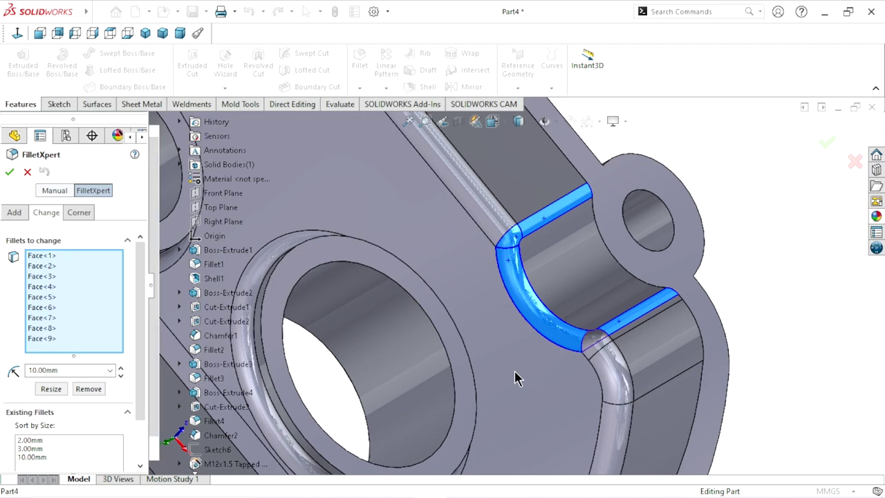
Add the upper, lower curved and remaining fillet faces at the next boss to the list.
key("f")
middle_click_drag(507, 349, 399, 370)
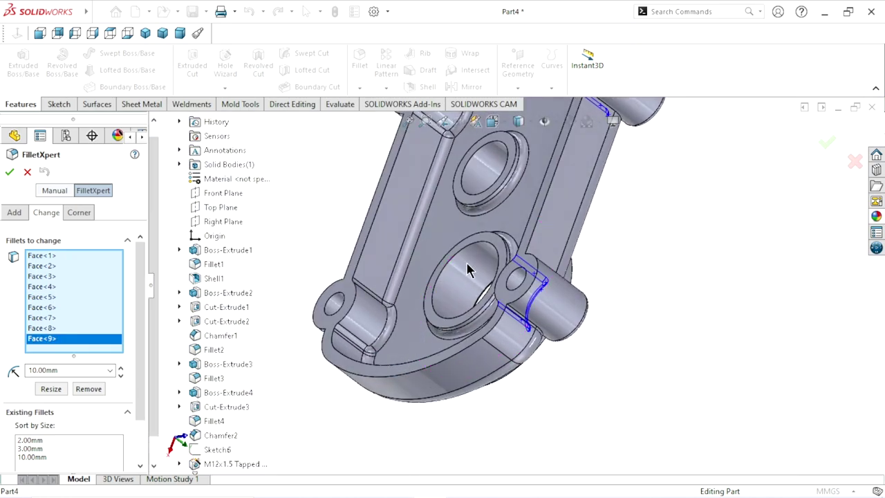
mouse_move(467, 270)
middle_mouse_down()
mouse_move(455, 354)
mouse_move(423, 322)
middle_mouse_up()
scroll(401, 277, "down", 5)
scroll(410, 254, "down", 3)
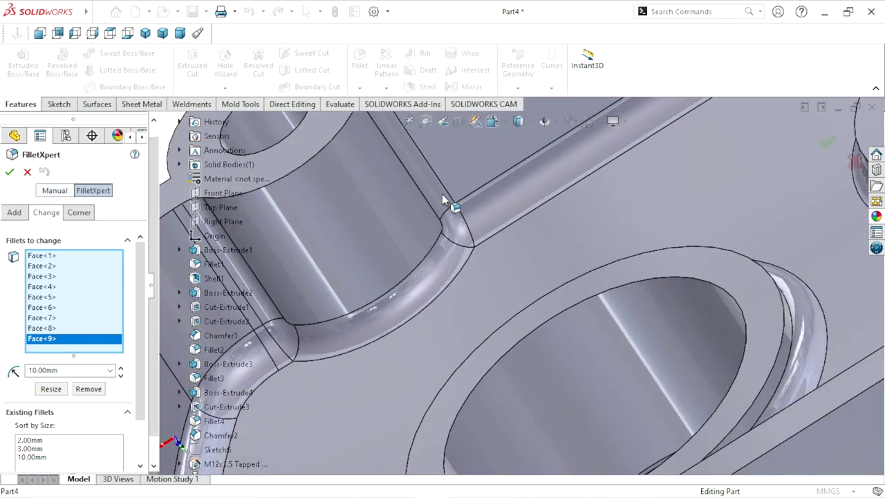
left_click(450, 211)
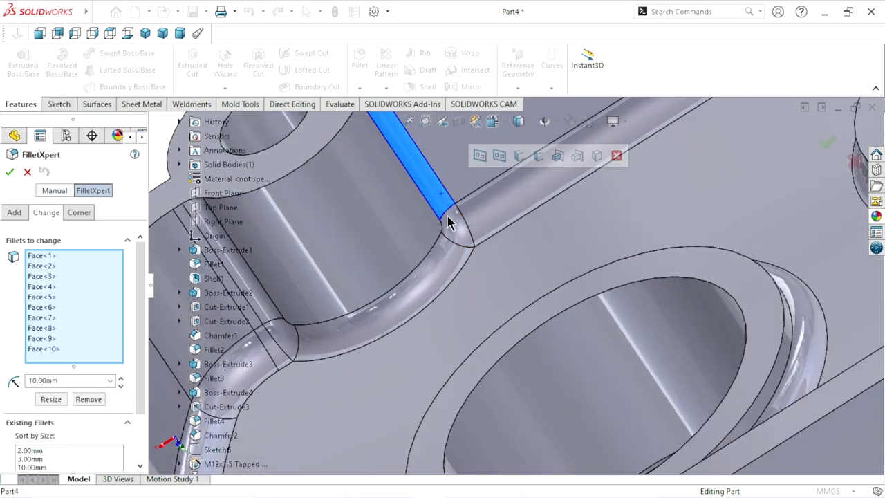
left_click(441, 257)
scroll(355, 319, "up", 2)
left_click(343, 306)
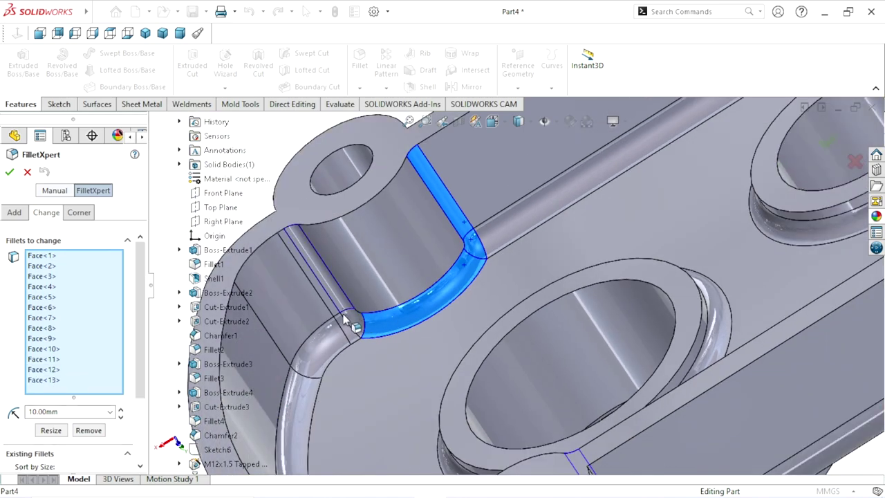
left_click(401, 332)
scroll(427, 339, "up", 3)
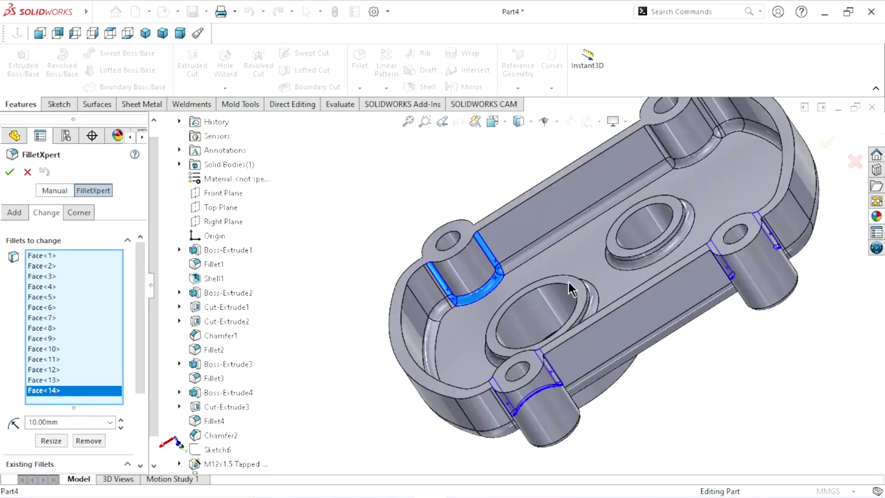
scroll(705, 156, "down", 3)
scroll(578, 207, "down", 3)
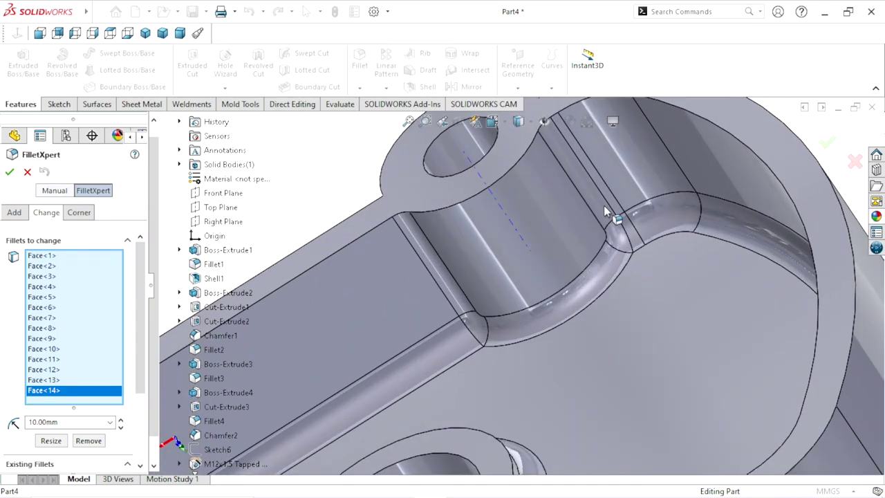
Add the corner, vertical and side fillet strips at the last boss, dropping stray curved faces.
left_click(604, 207)
left_click(600, 220)
left_click(588, 293)
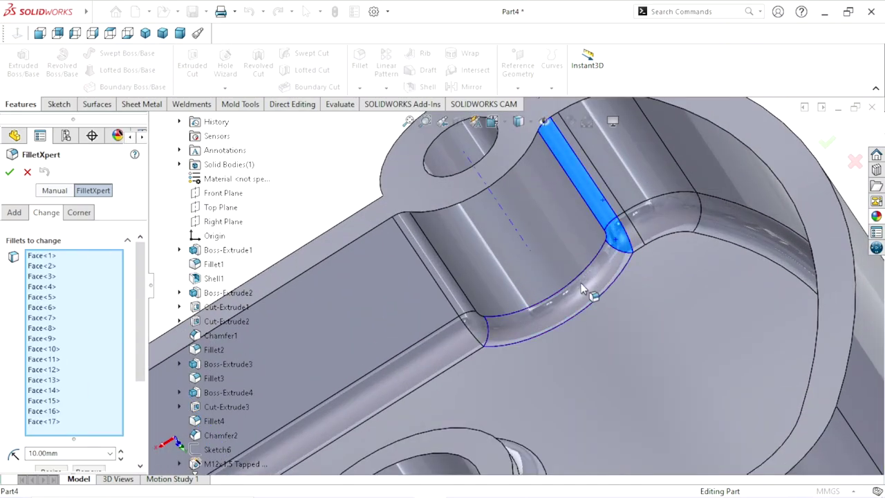
left_click(454, 309)
left_click(512, 330)
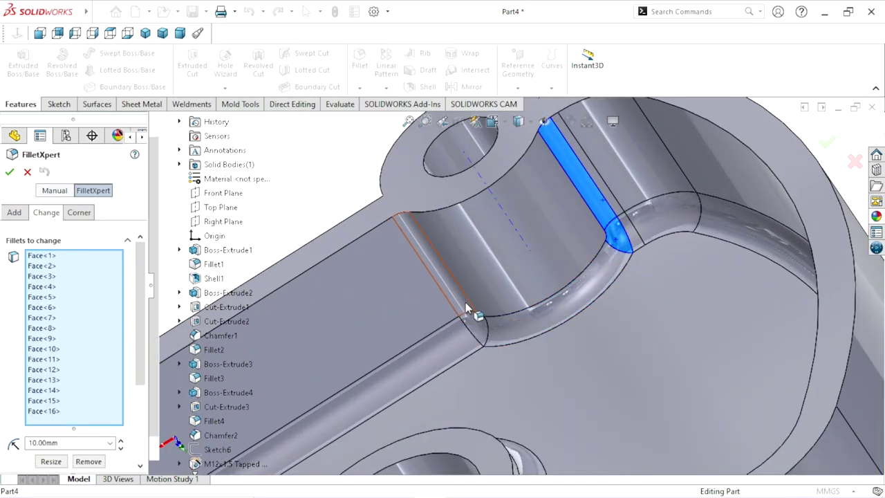
left_click(470, 326)
scroll(520, 332, "up", 3)
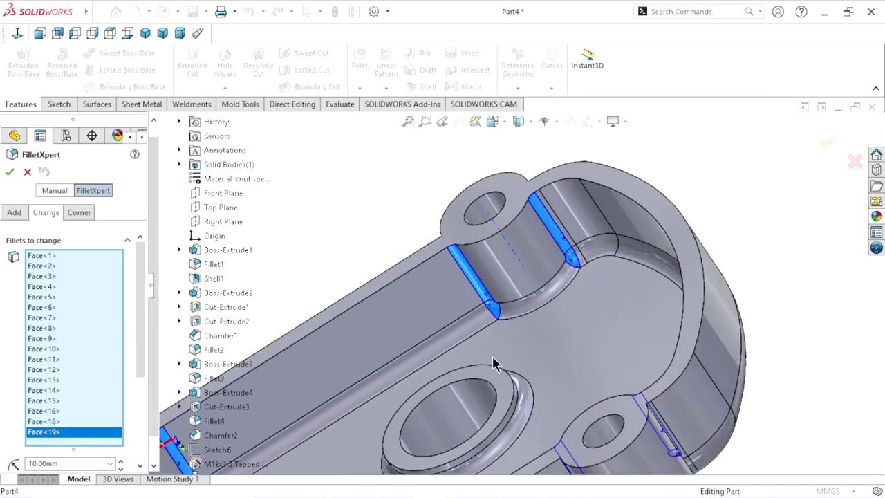
scroll(494, 365, "up", 3)
scroll(462, 356, "down", 2)
scroll(456, 340, "down", 3)
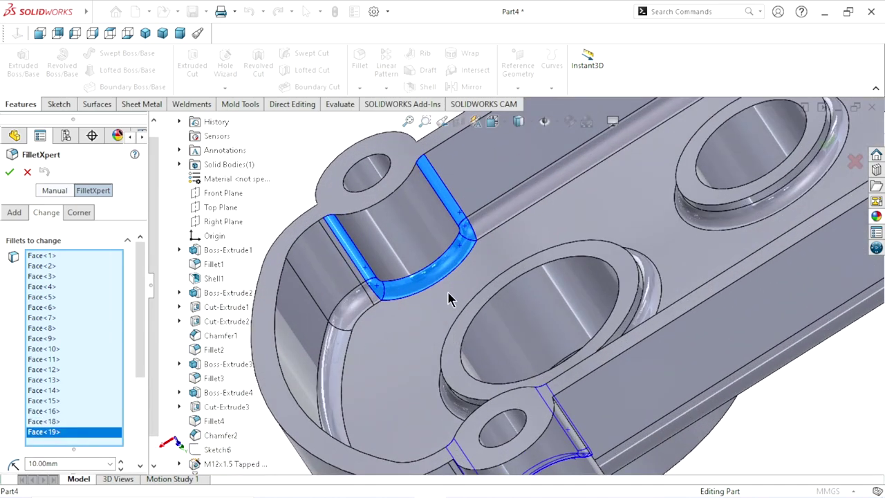
left_click(439, 271)
scroll(482, 324, "up", 3)
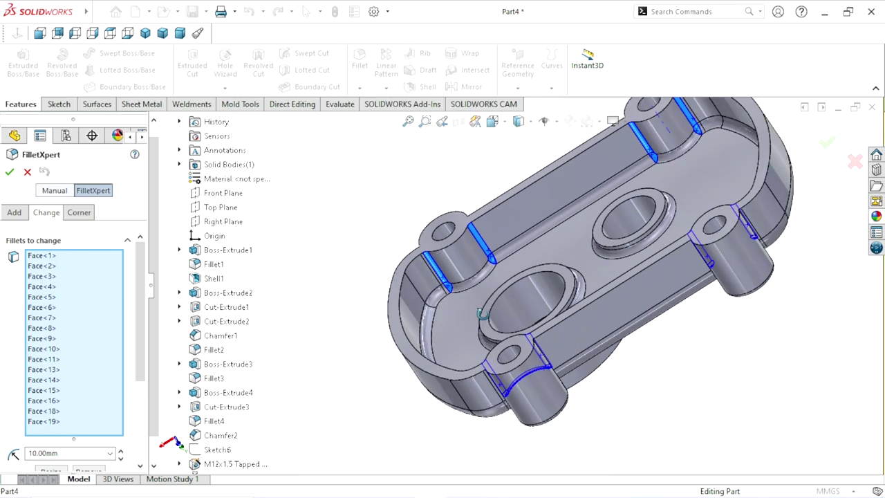
mouse_move(483, 314)
middle_mouse_down()
mouse_move(620, 371)
mouse_move(702, 334)
middle_mouse_up()
scroll(702, 334, "down", 2)
scroll(640, 315, "down", 2)
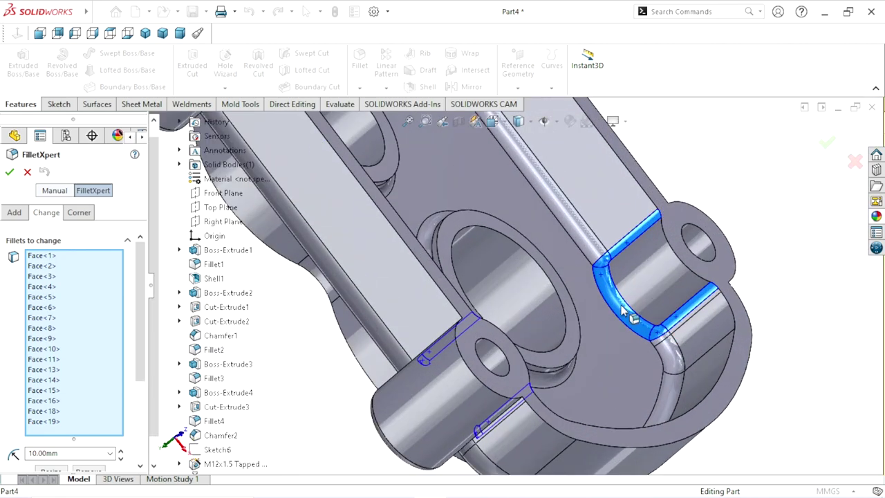
left_click(623, 311)
scroll(599, 358, "up", 1)
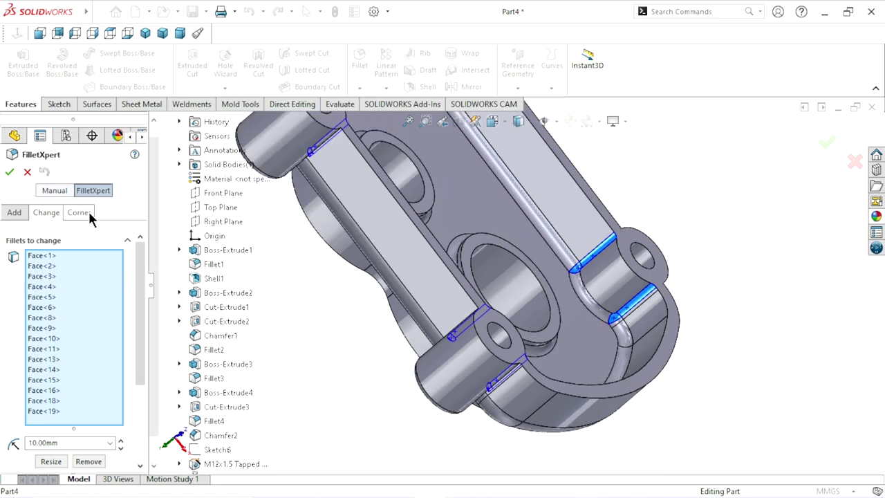
left_click_drag(140, 312, 138, 358)
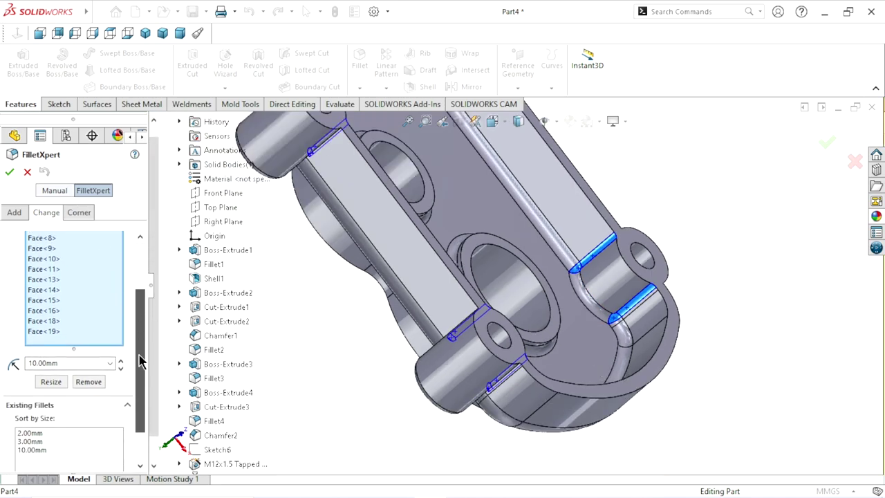
Remove all the collected boss fillets and close FilletXpert.
left_click(86, 383)
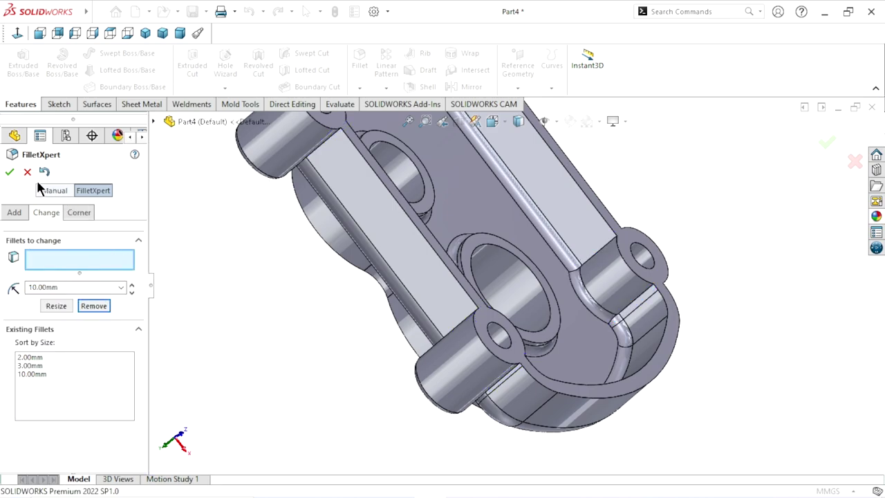
left_click(10, 171)
mouse_move(717, 243)
middle_mouse_down()
mouse_move(689, 265)
mouse_move(645, 275)
mouse_move(599, 310)
mouse_move(596, 330)
middle_mouse_up()
scroll(596, 330, "up", 3)
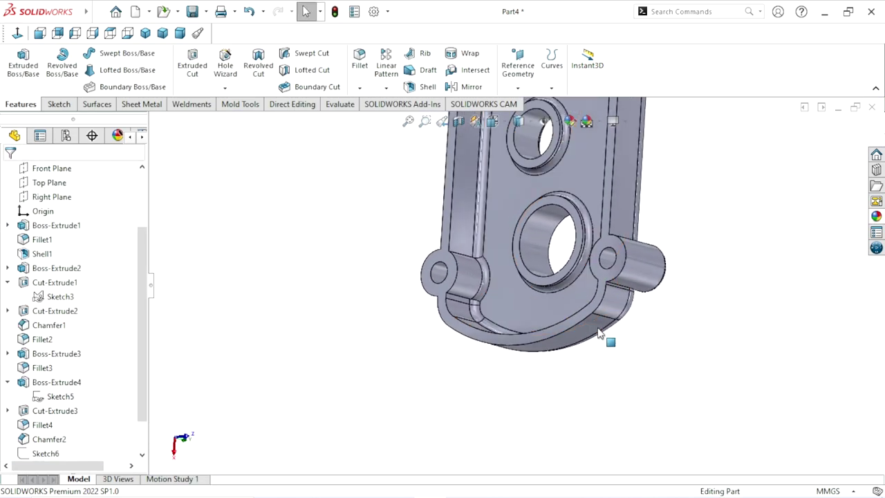
scroll(609, 340, "up", 2)
Inspect the part's edges, then show it in trimetric orientation.
mouse_move(515, 228)
middle_mouse_down()
mouse_move(533, 234)
mouse_move(499, 231)
mouse_move(599, 274)
middle_mouse_up()
scroll(533, 234, "down", 3)
scroll(499, 231, "up", 2)
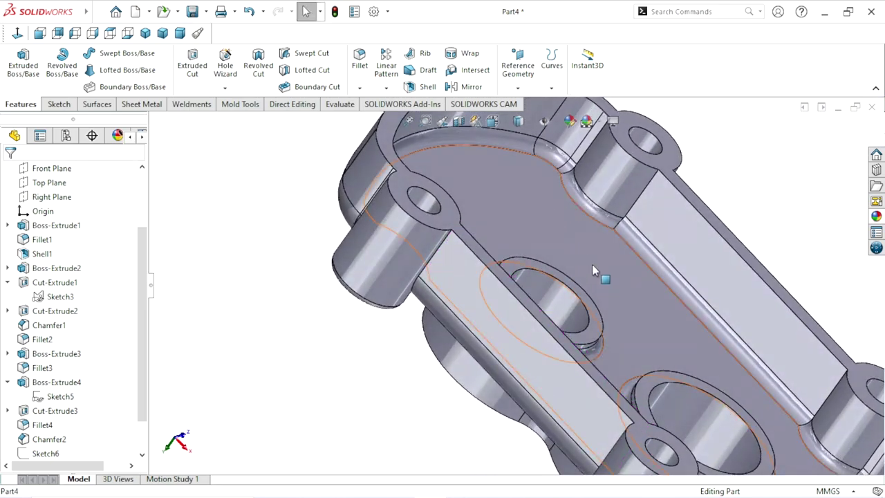
scroll(611, 297, "up", 3)
scroll(611, 297, "down", 2)
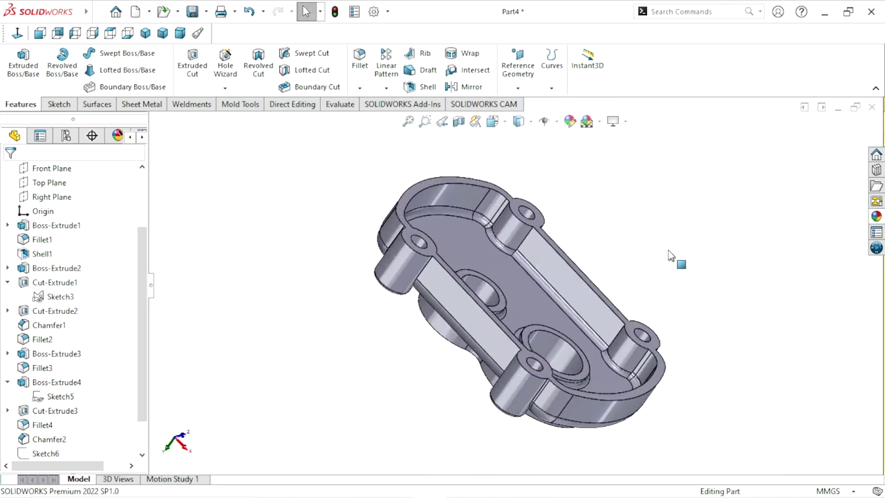
left_click(162, 36)
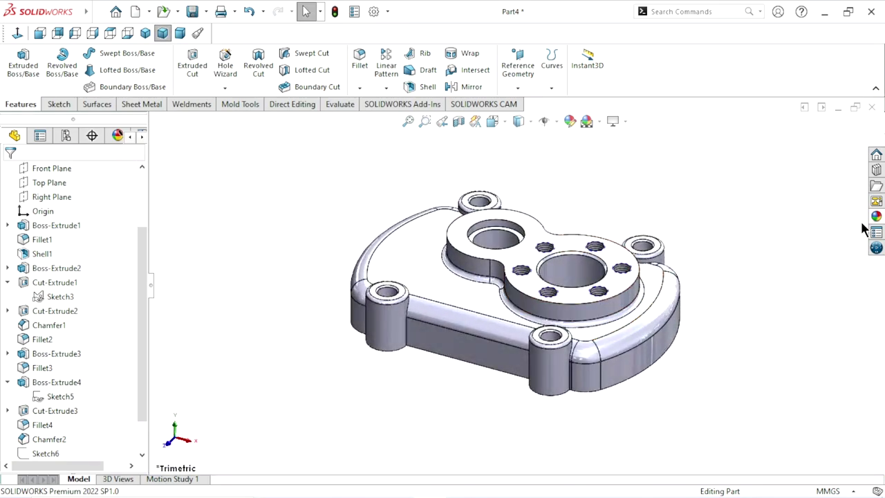
Apply the Metal > Aluminum > satin finish aluminum appearance to the part.
left_click(876, 217)
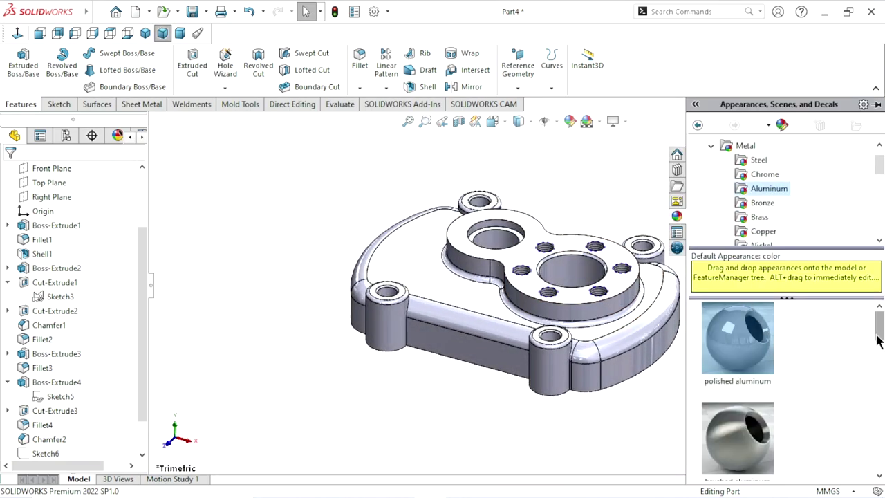
double_click(740, 147)
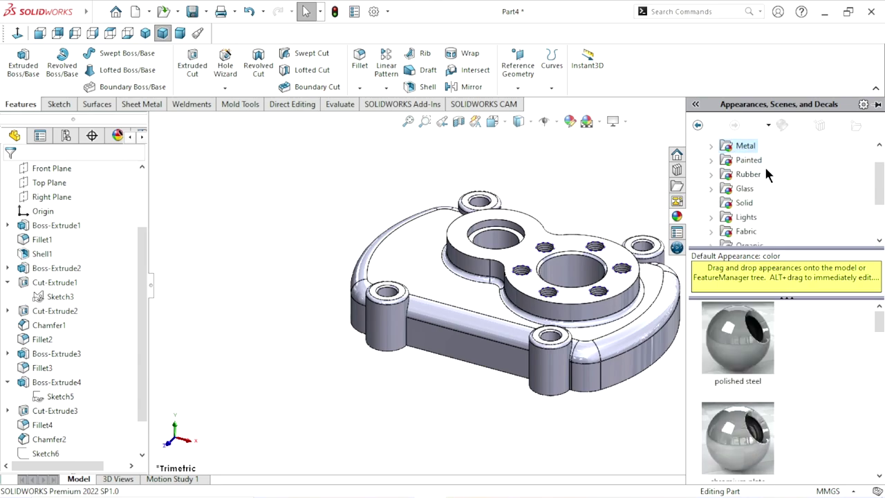
double_click(744, 146)
left_click(753, 191)
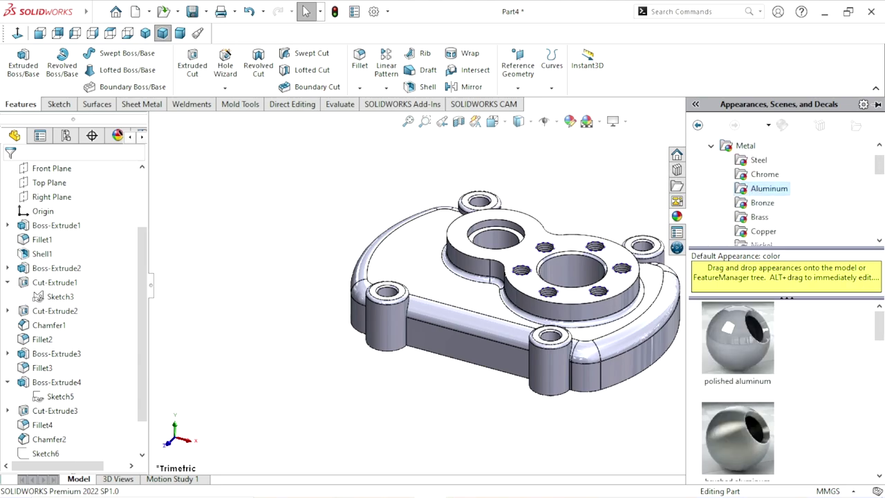
left_click_drag(881, 332, 881, 372)
double_click(731, 405)
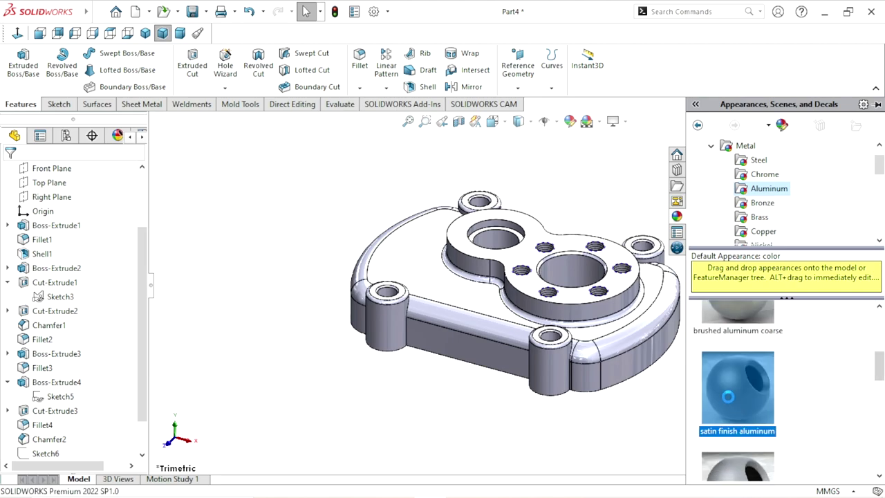
mouse_move(636, 389)
middle_mouse_down()
mouse_move(623, 341)
mouse_move(622, 369)
middle_mouse_up()
scroll(622, 369, "up", 3)
scroll(555, 276, "down", 2)
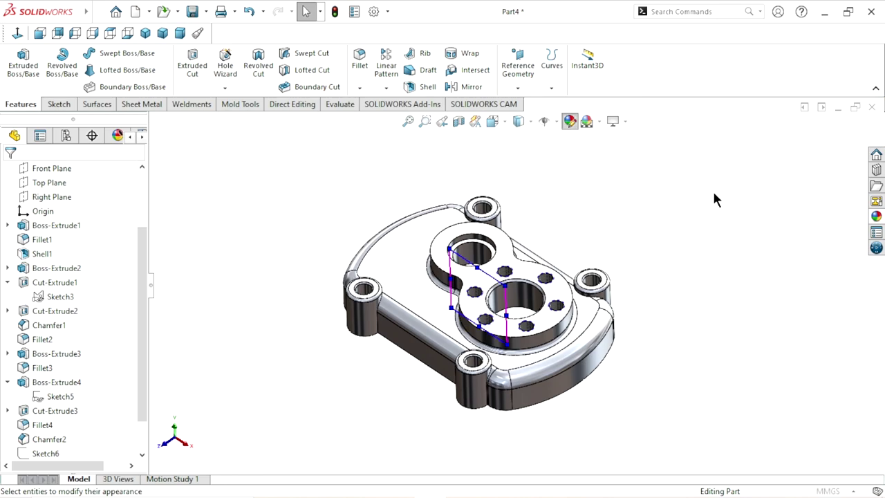
Tint the satin aluminum appearance blue with RGB 0, 110, 255.
left_click_drag(591, 279, 193, 320)
left_click_drag(138, 289, 138, 384)
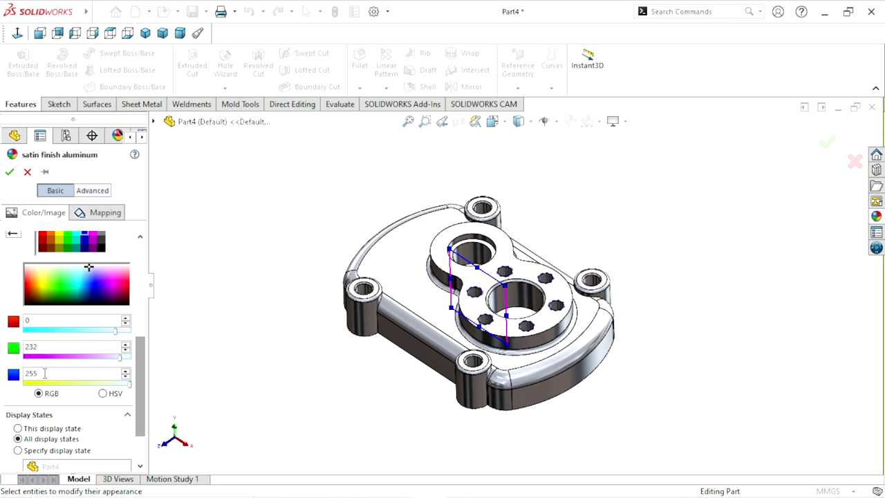
type("110")
key("Return")
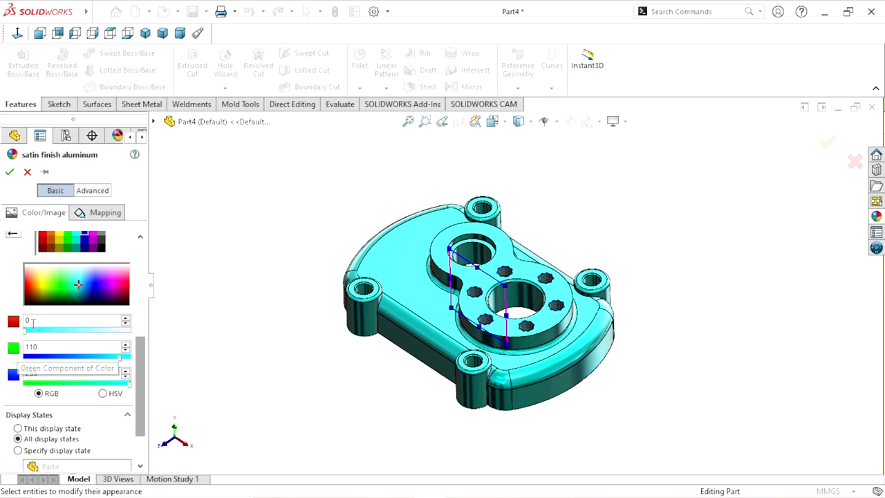
left_click(230, 304)
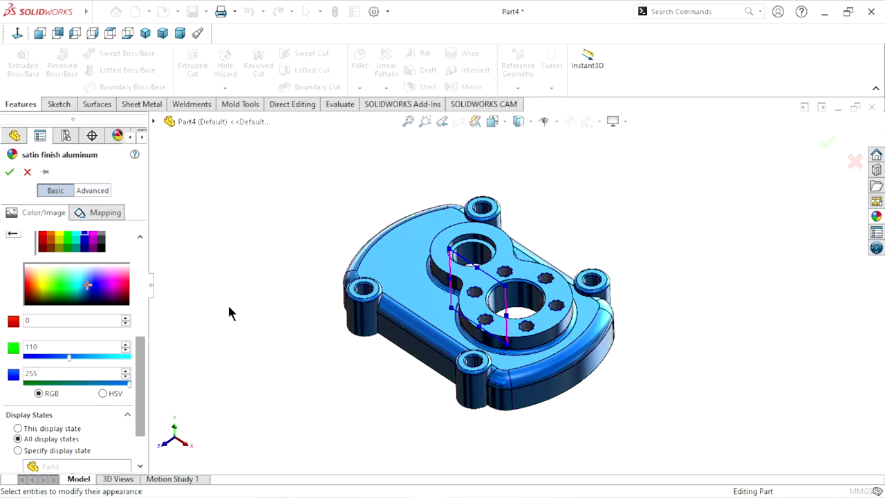
left_click(9, 172)
Select Cut-Extrude2, Cut-Extrude1 and Boss-Extrude4 together in the FeatureManager tree.
scroll(529, 305, "down", 2)
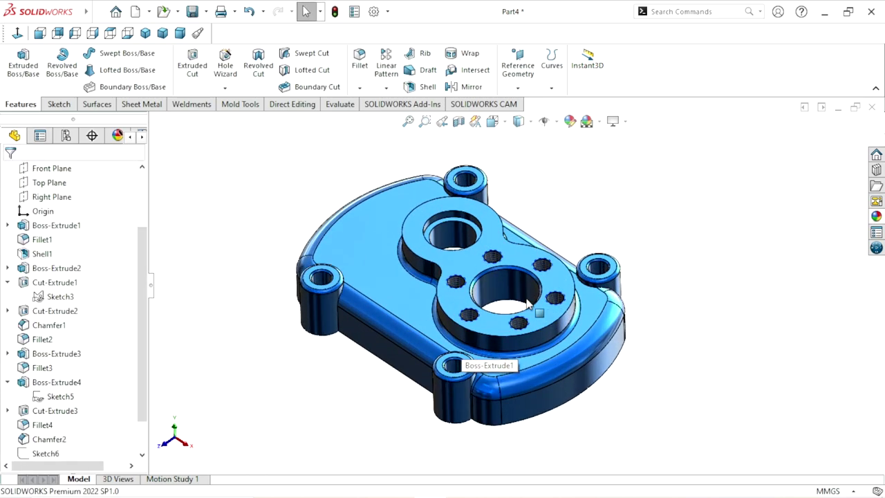
scroll(508, 302, "down", 2)
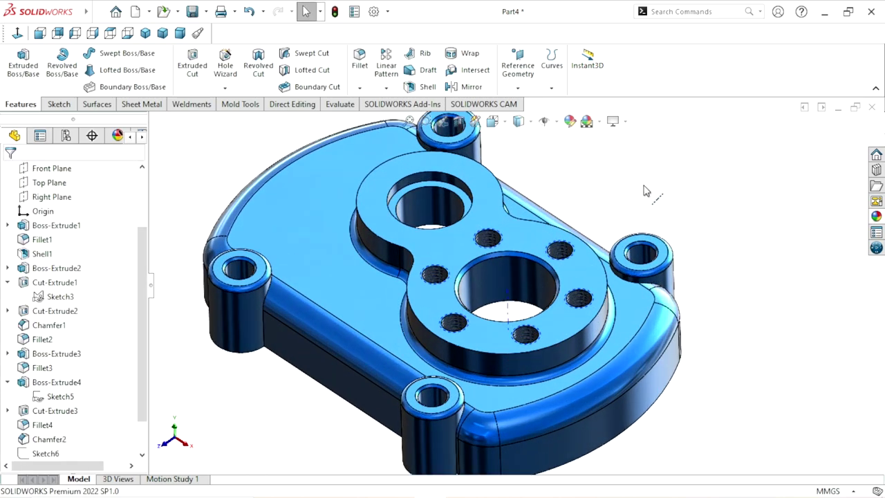
scroll(646, 190, "up", 4)
scroll(460, 251, "down", 5)
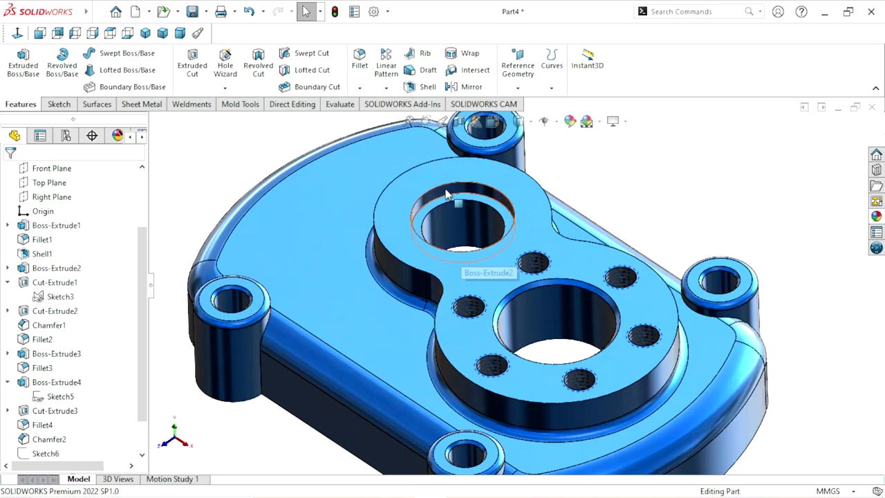
left_click(446, 204)
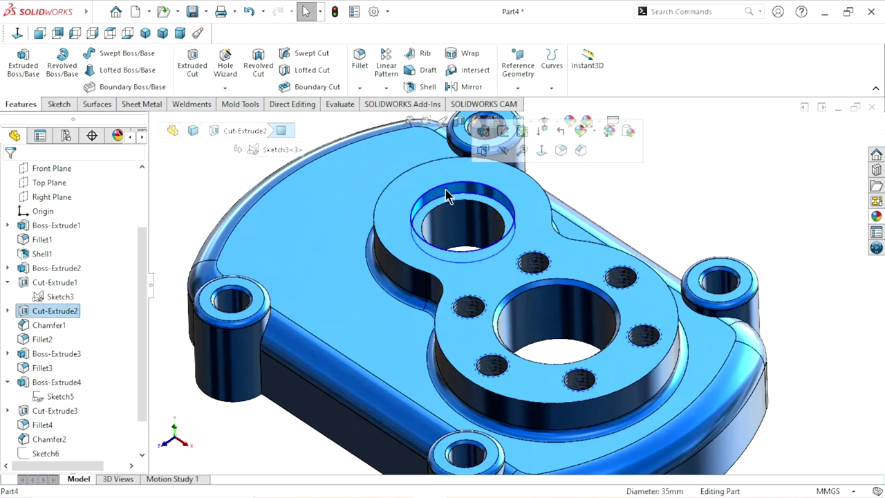
left_click(62, 315)
left_click(36, 284, "ctrl")
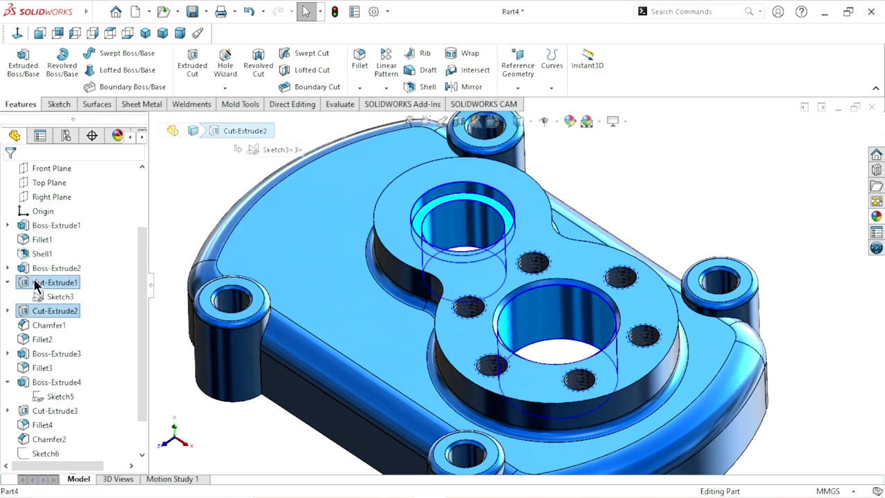
scroll(410, 322, "up", 2)
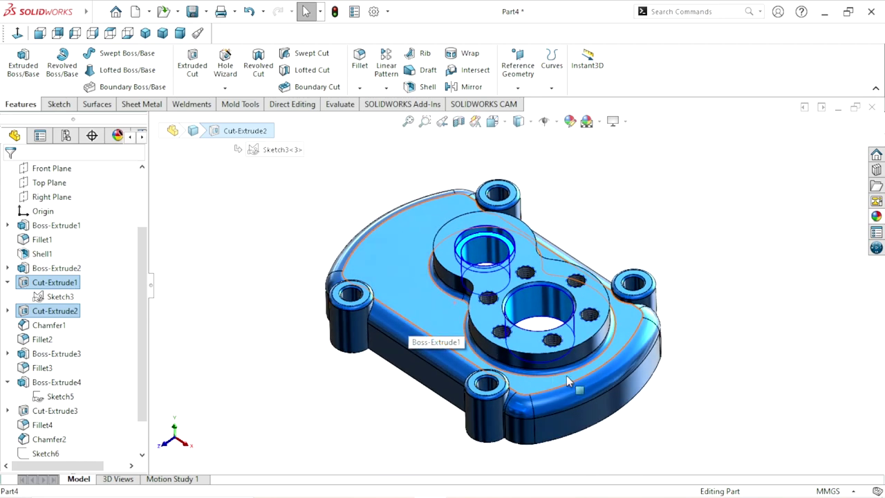
scroll(563, 355, "down", 2)
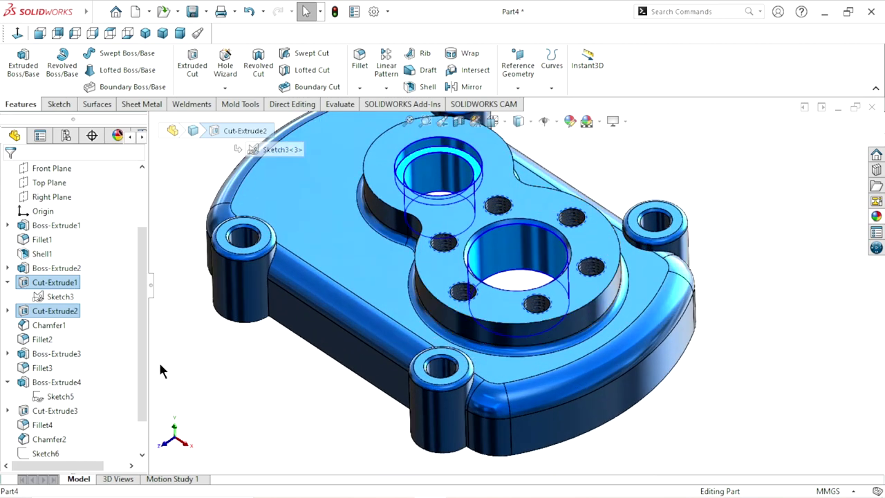
left_click(249, 242, "ctrl")
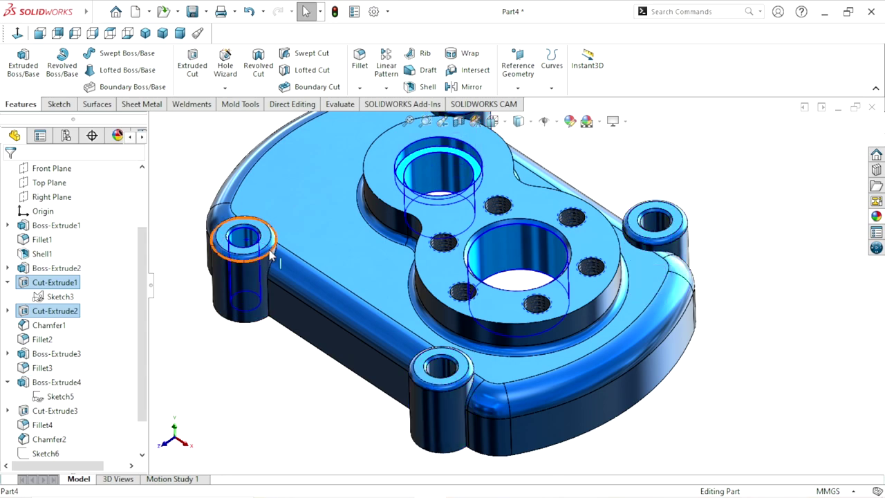
Add M12x1.5 Tapped Hole1 and CirPattern1 to the feature selection.
scroll(216, 217, "down", 3)
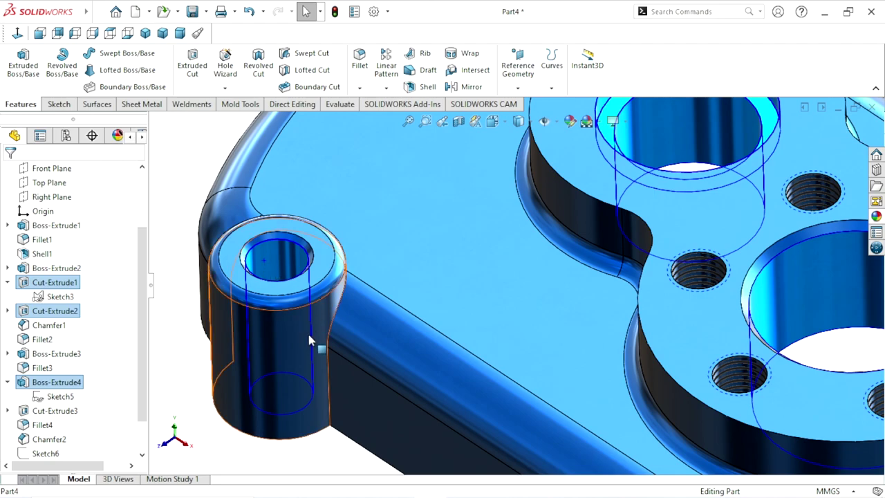
key("f")
scroll(625, 213, "down", 1)
scroll(494, 173, "down", 3)
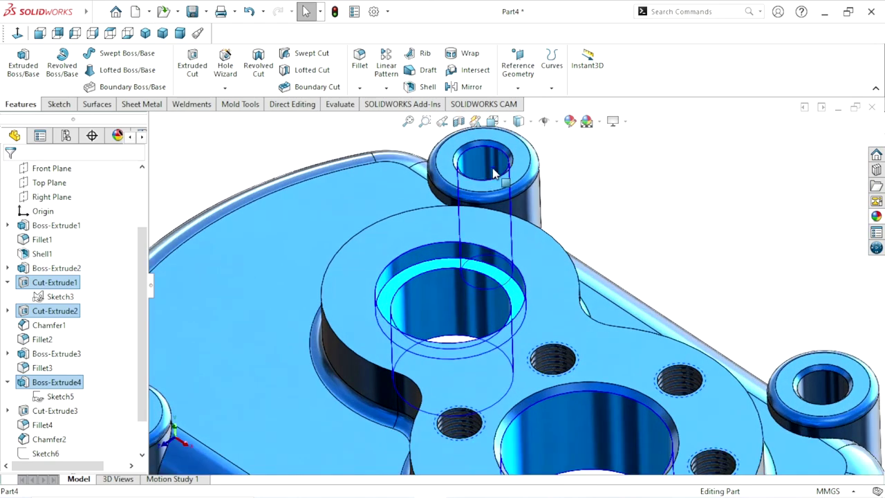
key("f")
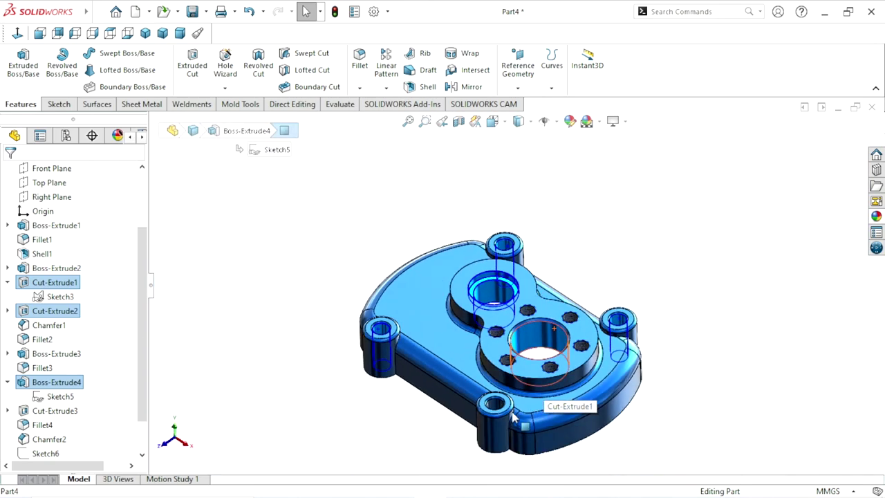
scroll(491, 356, "down", 3)
left_click(491, 356)
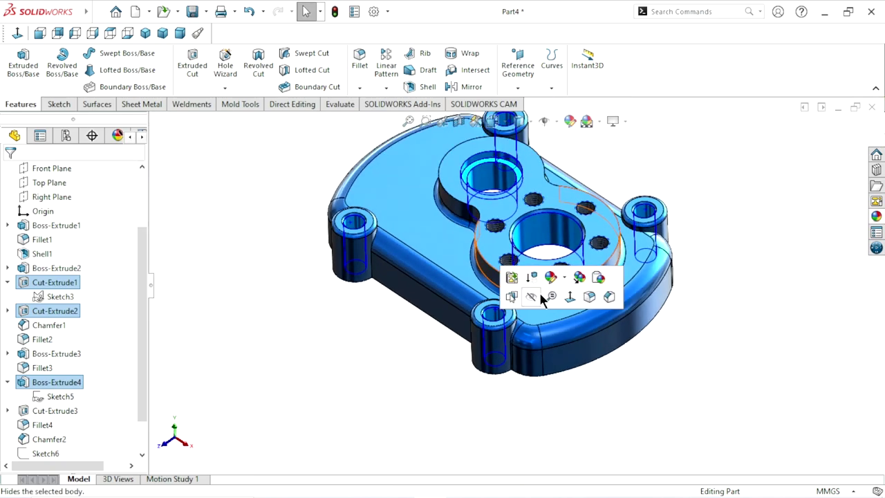
key("f")
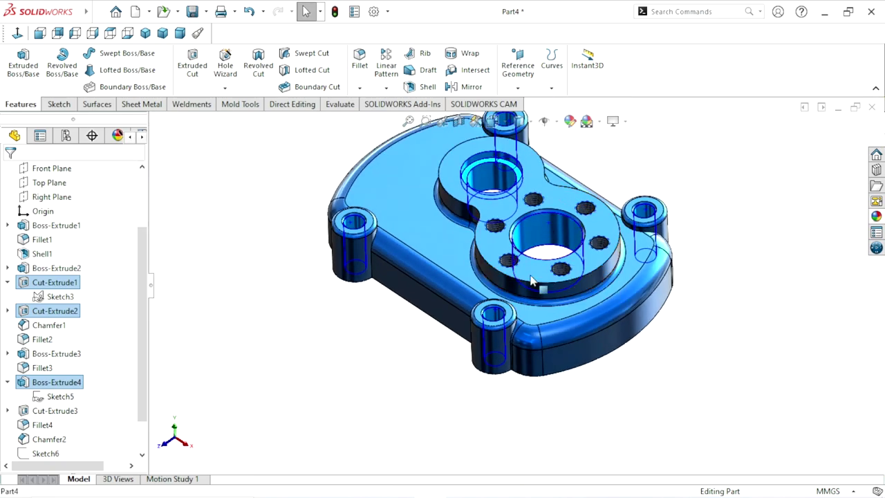
left_click(531, 280)
scroll(546, 325, "up", 2)
scroll(547, 325, "down", 3)
scroll(546, 325, "down", 2)
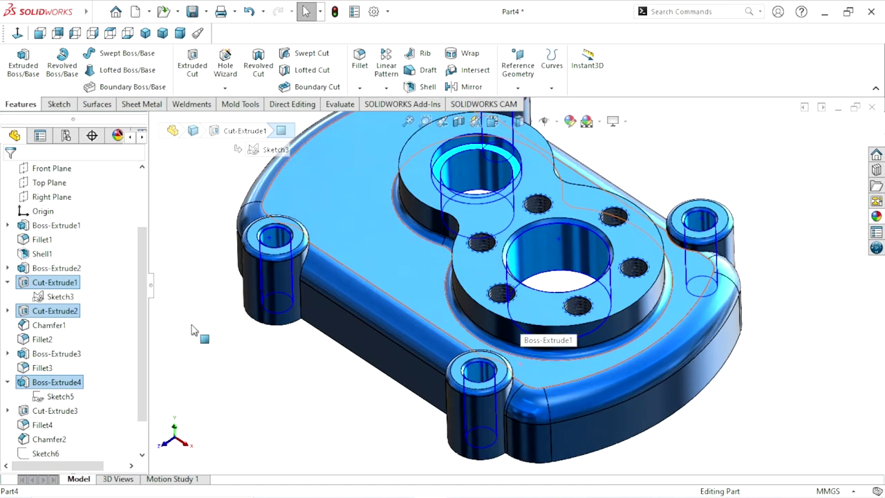
scroll(132, 346, "down", 1)
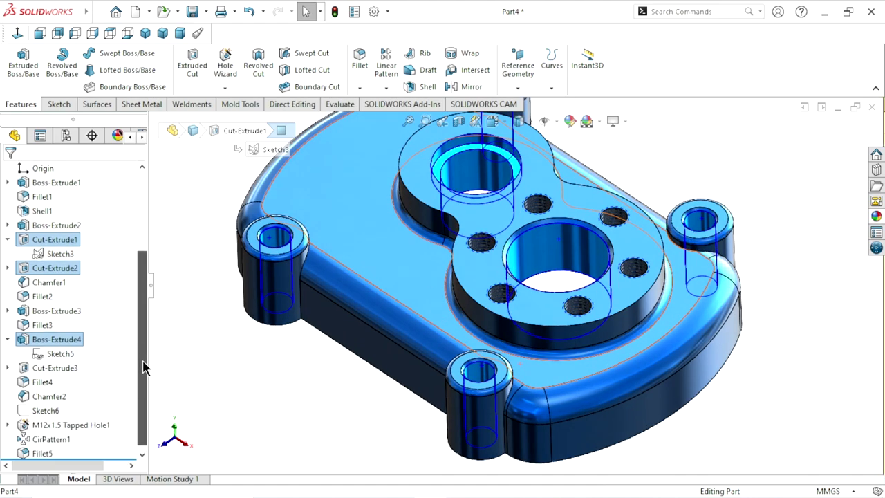
left_click(58, 426)
left_click(52, 439, "ctrl")
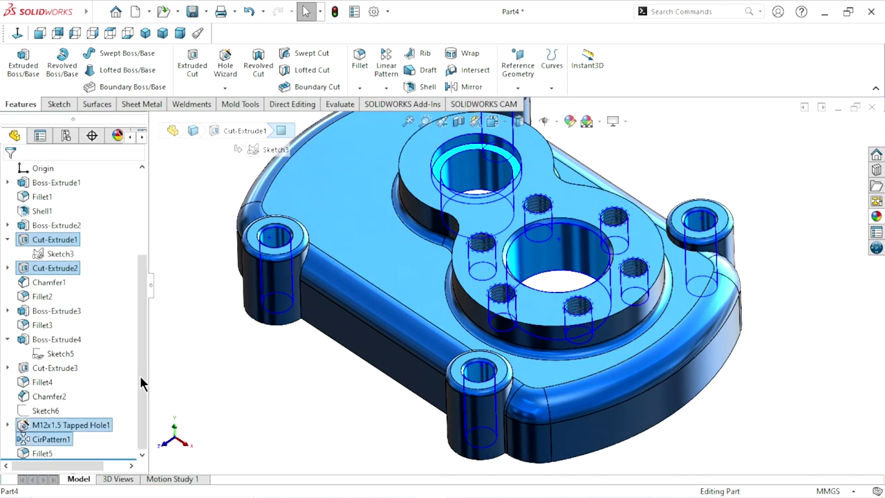
Add Chamfer2 to the selection, then turn the part over and back to check it.
key("f")
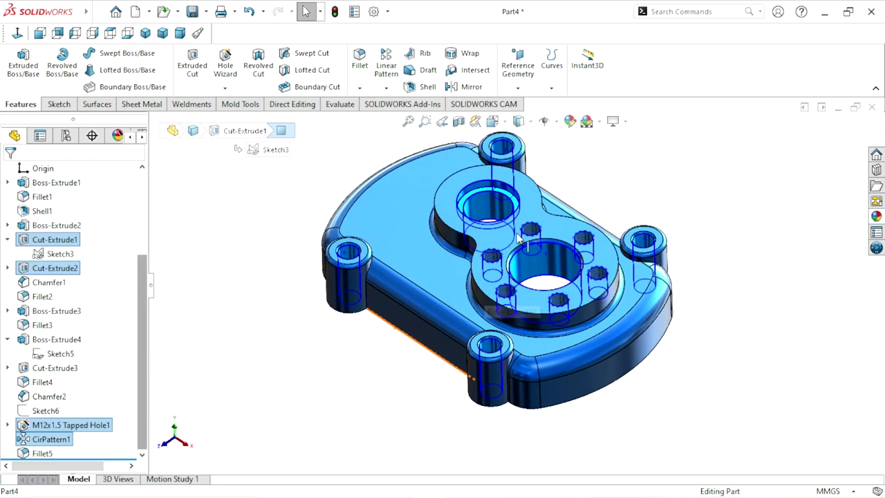
middle_click_drag(524, 221, 467, 269)
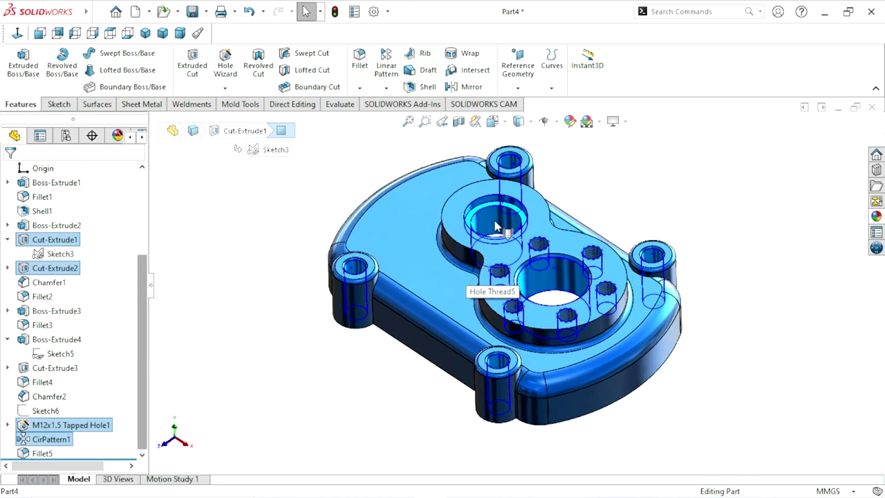
scroll(496, 227, "down", 2)
scroll(553, 329, "up", 1)
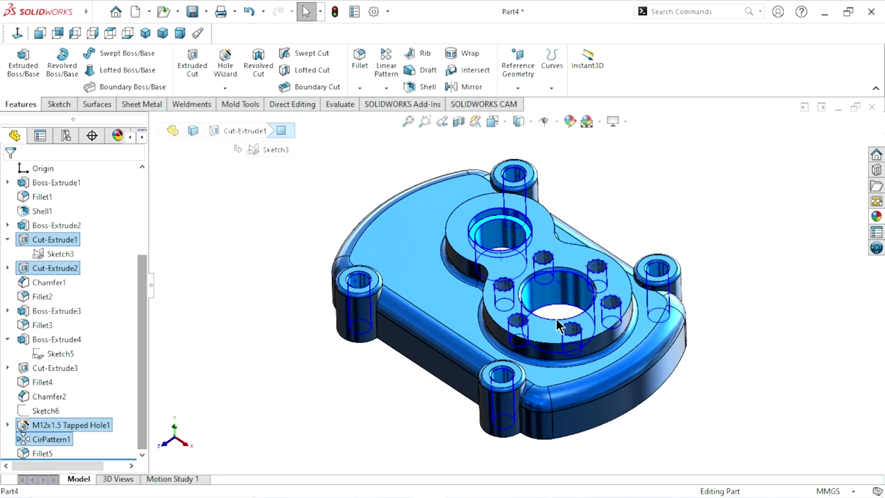
scroll(572, 312, "up", 1)
scroll(512, 263, "down", 1)
scroll(519, 273, "down", 2)
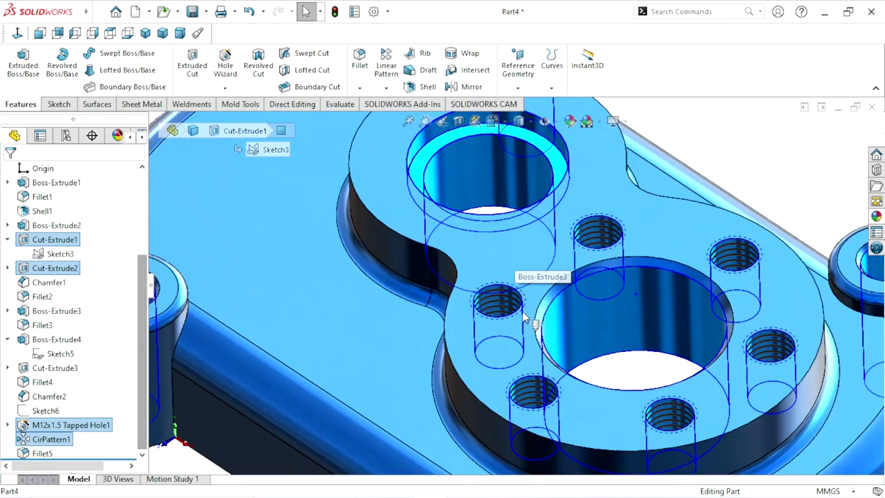
scroll(564, 304, "down", 2)
scroll(432, 345, "up", 3)
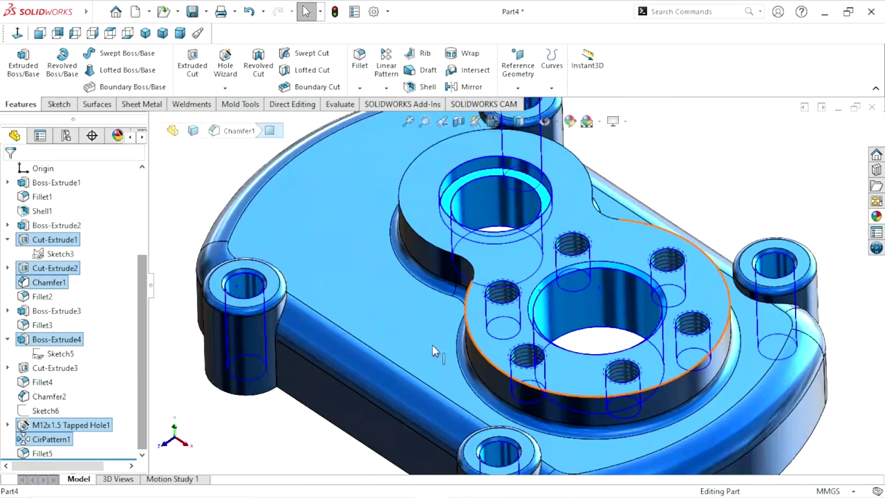
scroll(334, 313, "down", 4)
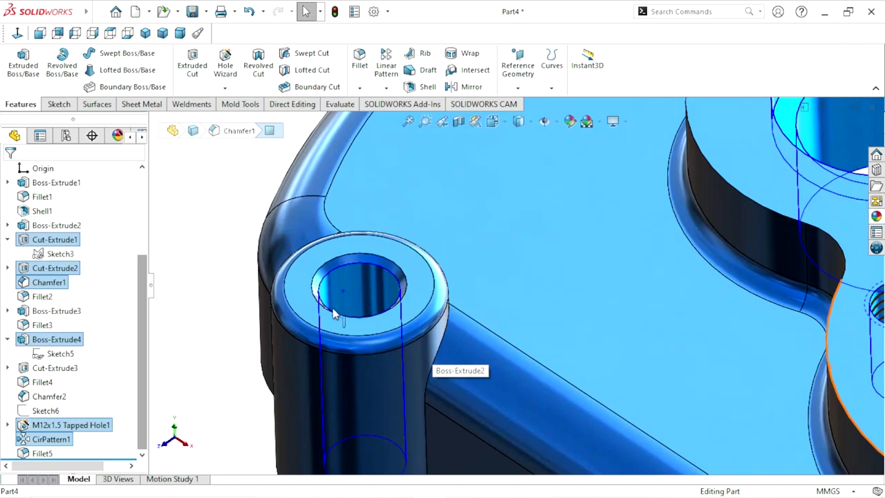
left_click(341, 265)
scroll(380, 299, "up", 5)
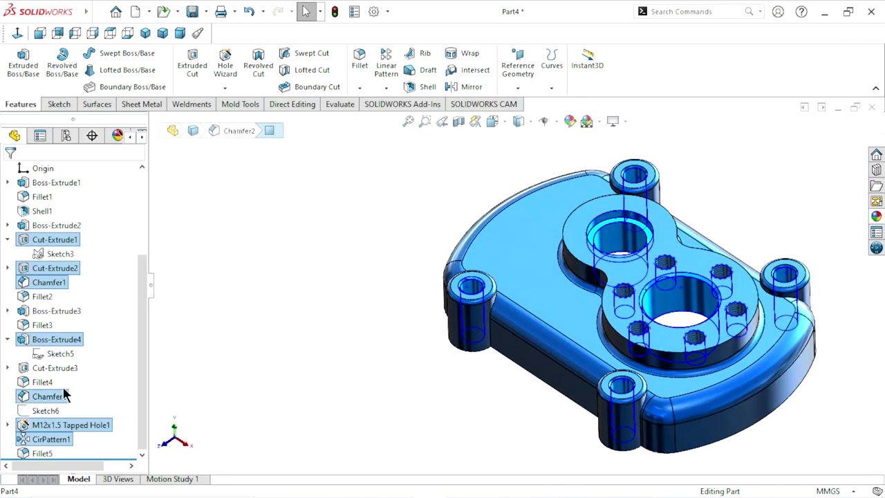
scroll(706, 242, "up", 1)
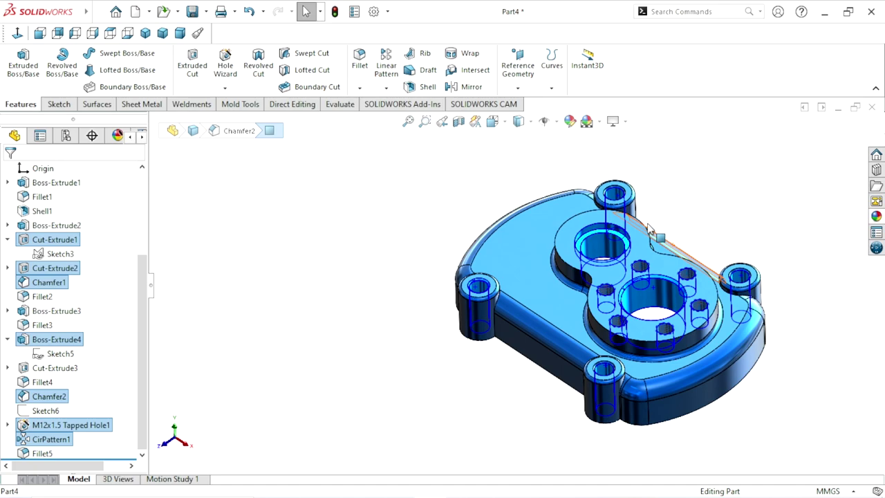
scroll(649, 228, "down", 3)
scroll(508, 176, "down", 2)
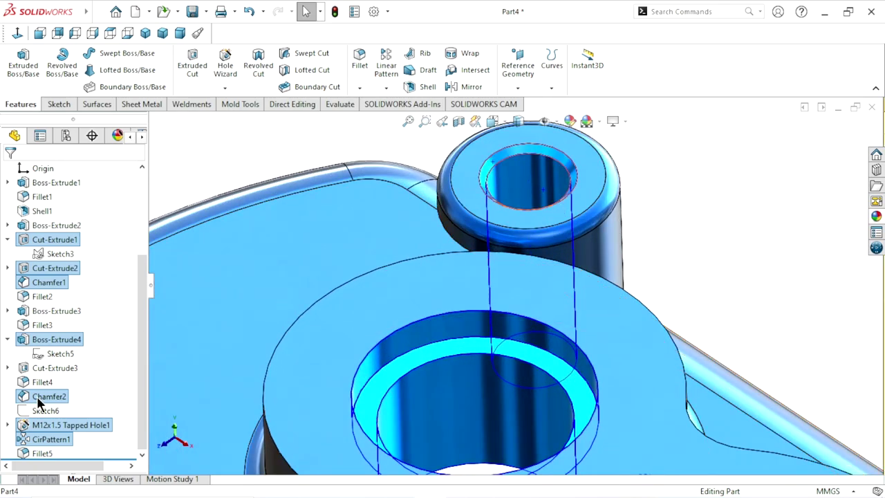
scroll(467, 333, "up", 3)
scroll(484, 350, "up", 3)
scroll(567, 397, "up", 2)
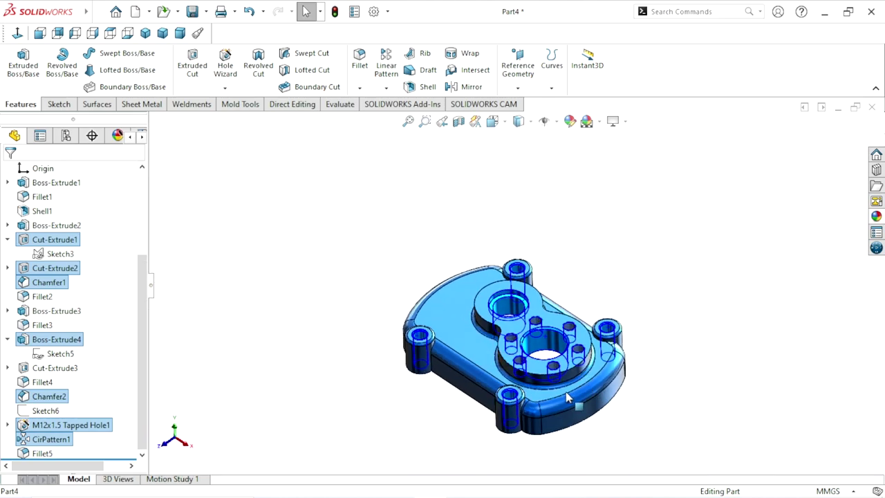
scroll(567, 398, "down", 1)
scroll(580, 388, "down", 1)
scroll(594, 377, "down", 1)
scroll(612, 363, "down", 1)
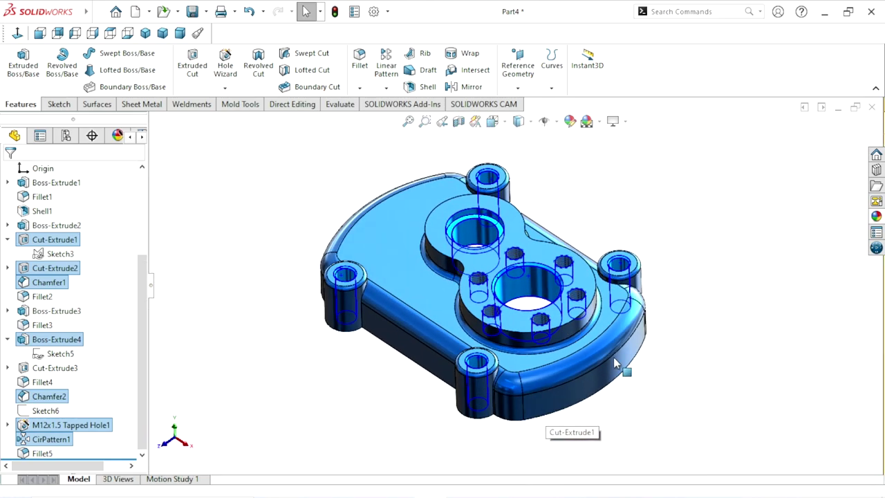
middle_click_drag(614, 357, 495, 196)
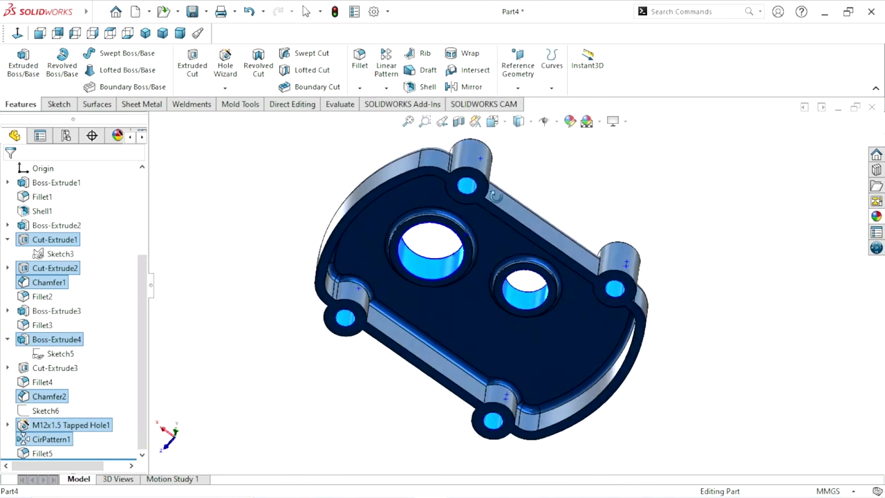
middle_click_drag(495, 195, 328, 284)
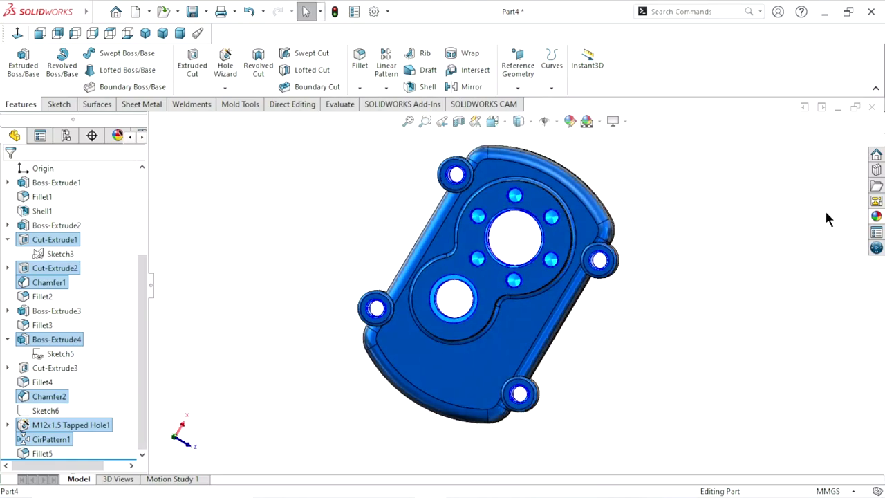
Apply polished aluminum to the selected machined features.
left_click(876, 218)
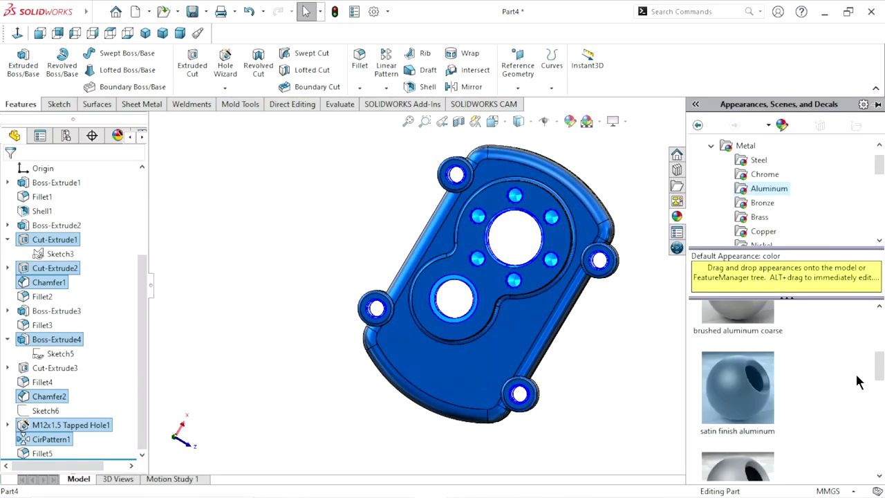
left_click_drag(878, 372, 881, 326)
left_click(738, 338)
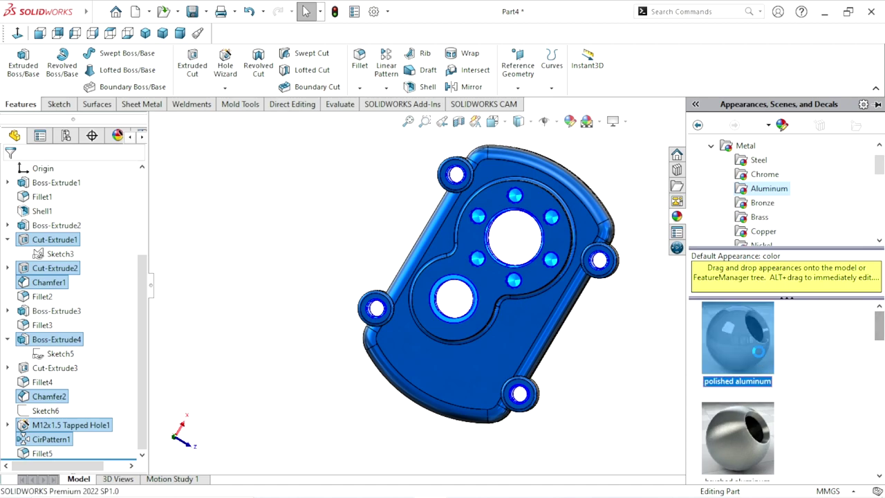
mouse_move(573, 362)
middle_mouse_down()
mouse_move(524, 290)
mouse_move(540, 392)
middle_mouse_up()
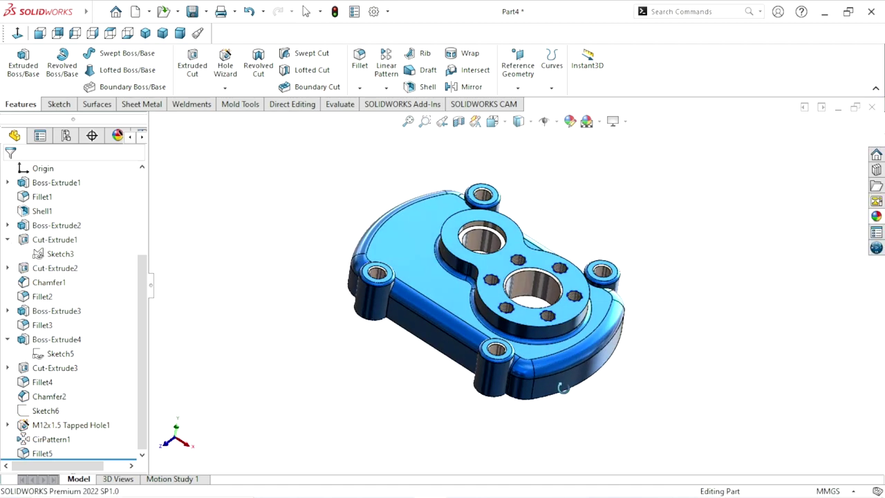
Zoom in on the tapped holes, then turn the plate to show its shelled underside.
scroll(524, 231, "down", 4)
scroll(516, 241, "up", 1)
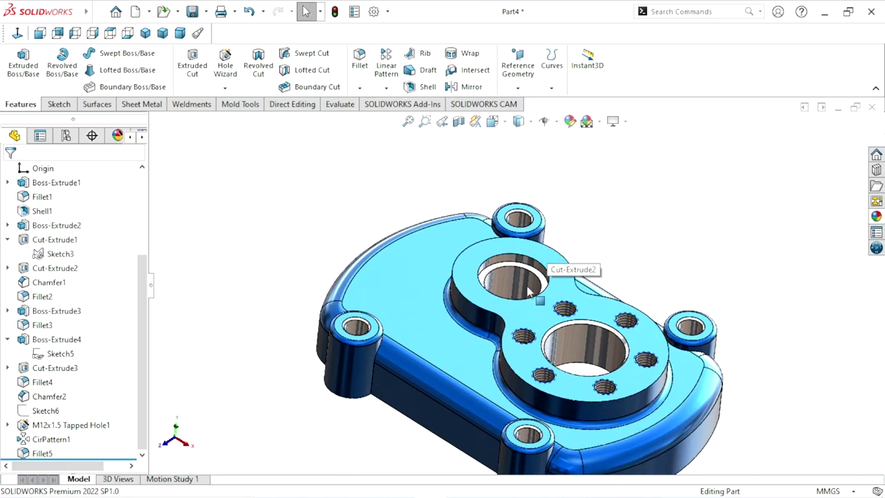
scroll(553, 290, "up", 2)
scroll(587, 338, "down", 3)
scroll(586, 334, "down", 1)
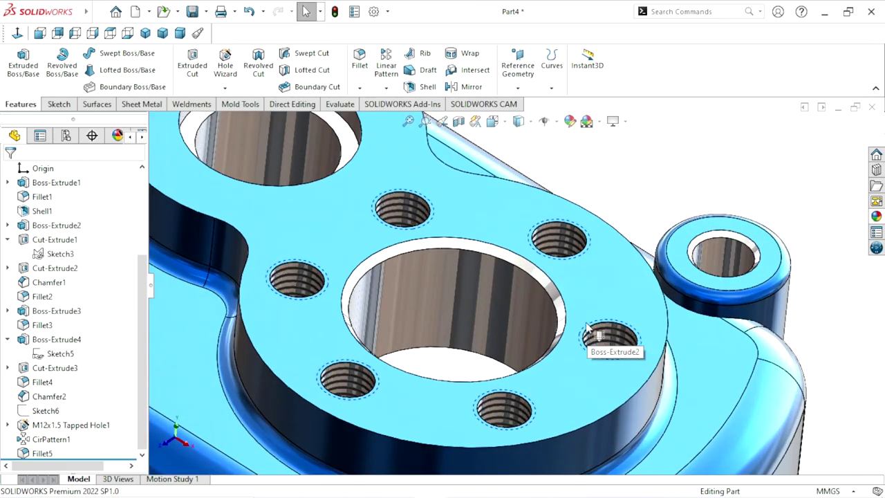
scroll(586, 323, "up", 5)
mouse_move(586, 323)
middle_mouse_down()
mouse_move(588, 411)
mouse_move(585, 275)
mouse_move(463, 366)
mouse_move(475, 210)
mouse_move(482, 275)
middle_mouse_up()
scroll(584, 406, "up", 3)
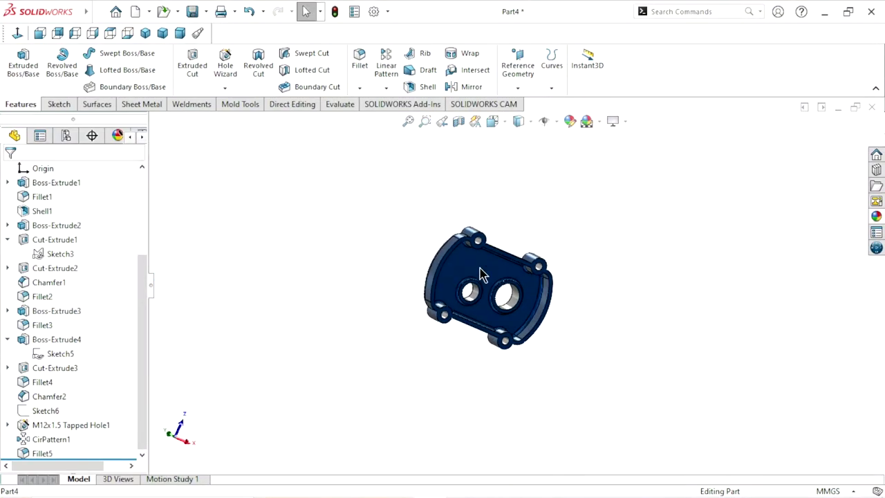
scroll(482, 275, "down", 3)
Select Shell1 and the ring around the through-bore on the plate's underside.
middle_click_drag(520, 253, 492, 202)
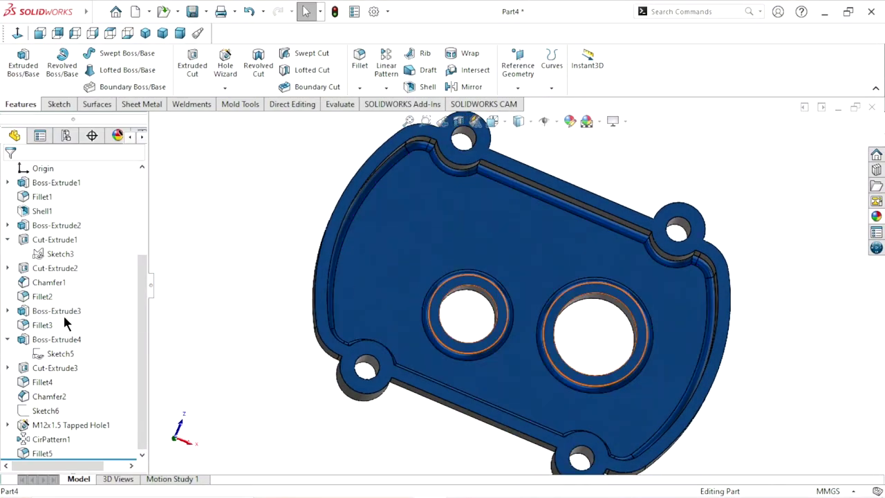
left_click(38, 211)
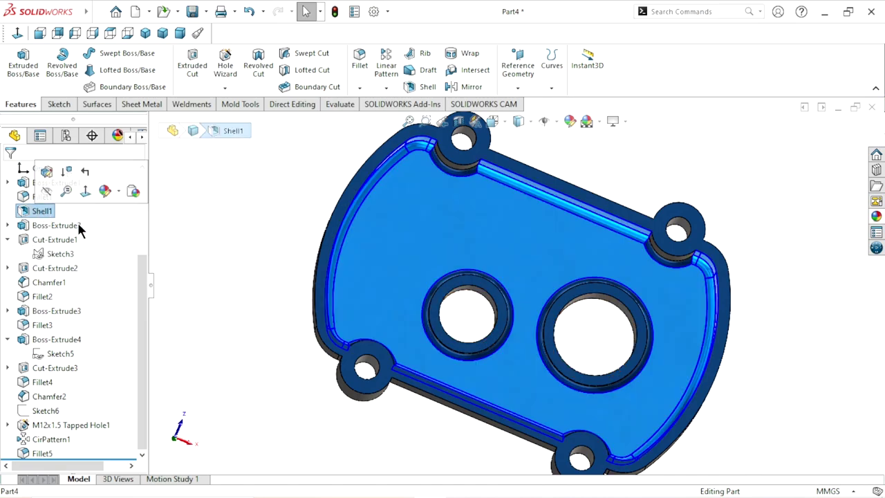
scroll(518, 297, "up", 3)
middle_click_drag(522, 278, 515, 308)
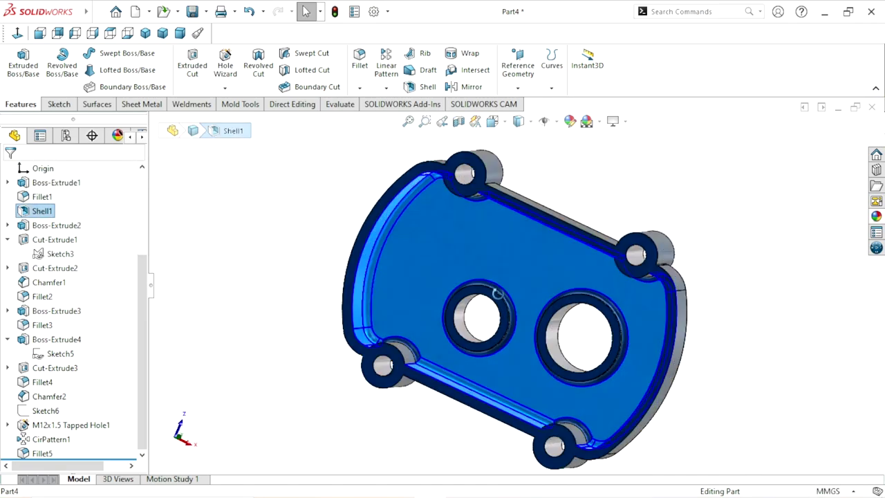
scroll(515, 307, "down", 5)
scroll(515, 308, "down", 3)
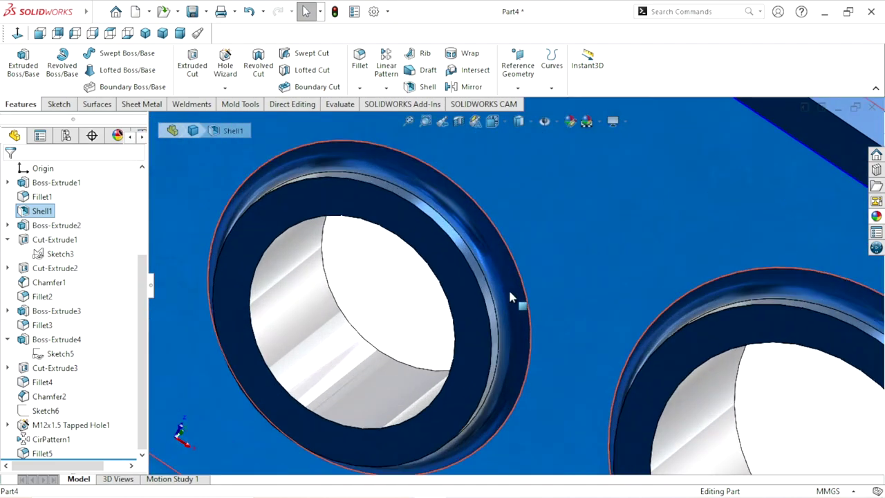
left_click(499, 279)
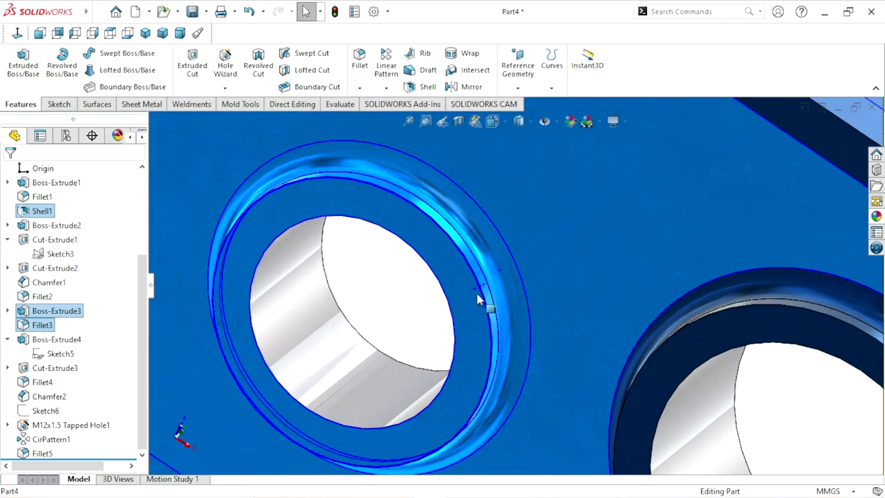
Zoom and orbit around the ring and other bosses to check the underside selection.
scroll(504, 341, "up", 3)
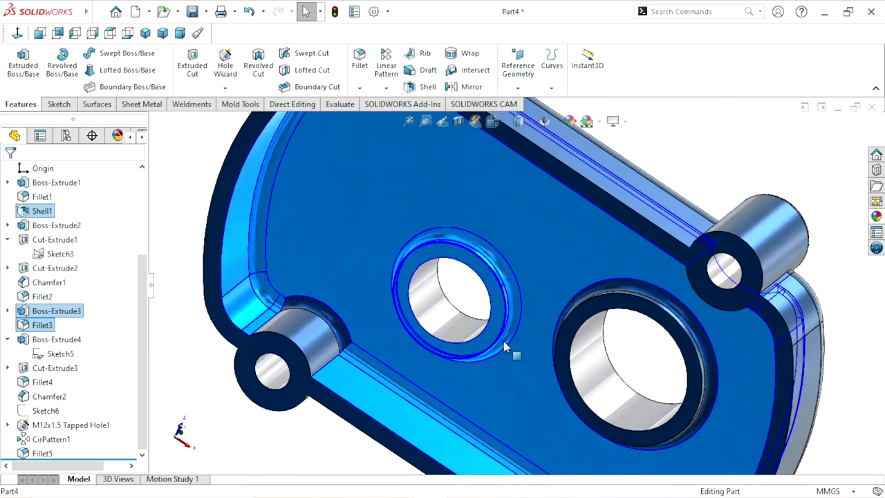
scroll(643, 362, "down", 3)
scroll(643, 361, "down", 2)
scroll(665, 235, "down", 2)
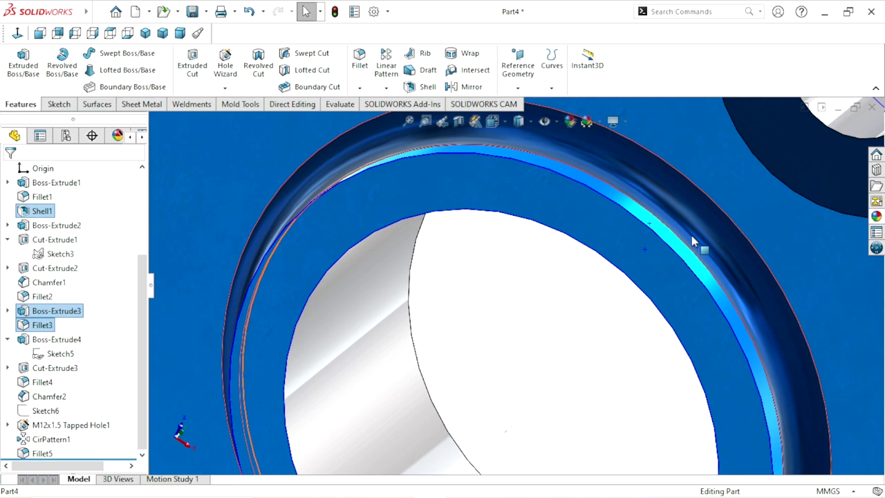
middle_click_drag(695, 245, 645, 258)
scroll(657, 269, "up", 2)
scroll(553, 325, "up", 4)
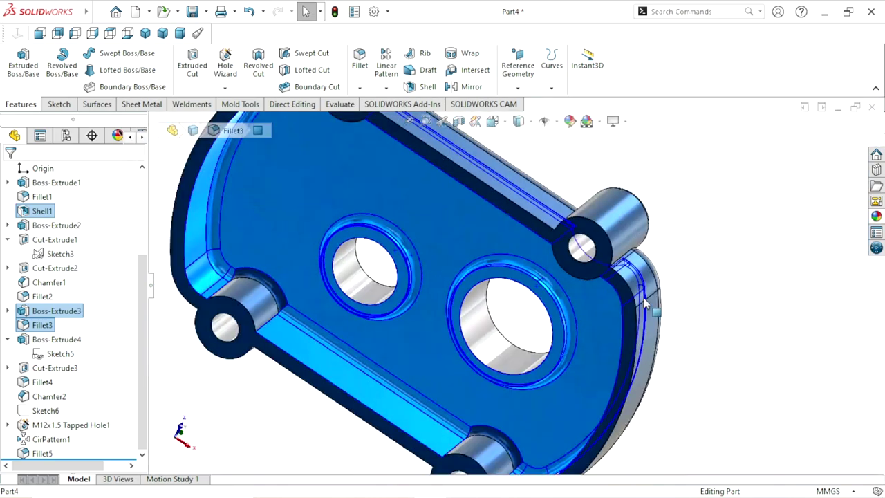
scroll(330, 310, "down", 1)
scroll(330, 310, "down", 3)
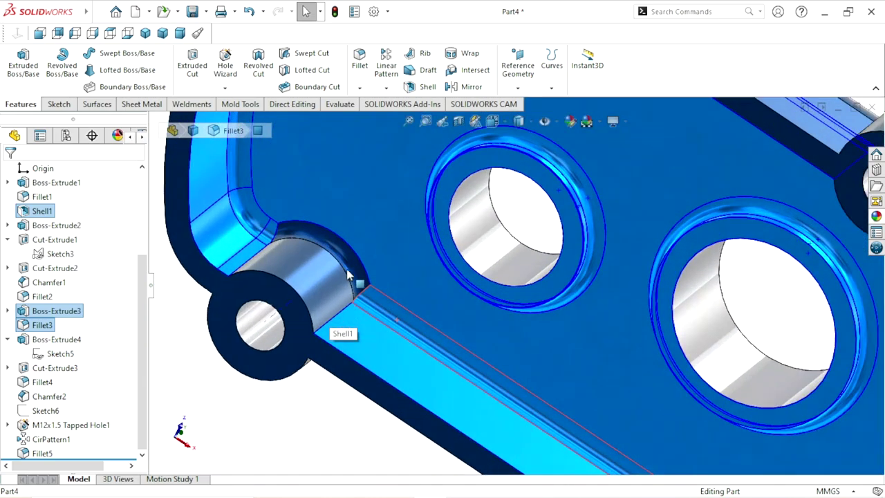
scroll(383, 311, "up", 5)
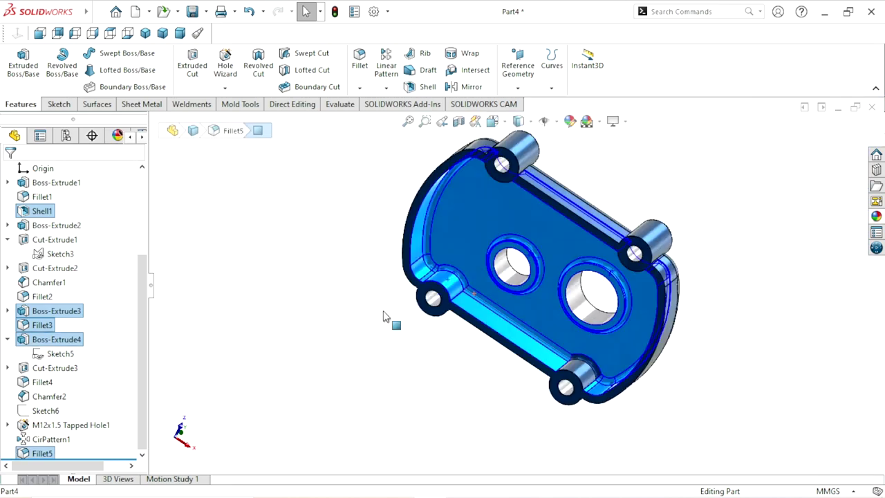
scroll(422, 346, "down", 4)
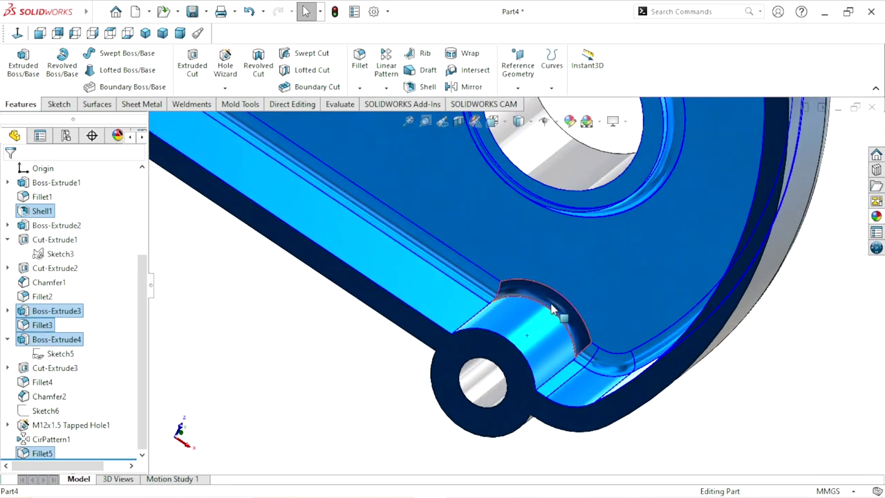
scroll(546, 322, "up", 5)
middle_click_drag(538, 333, 535, 213)
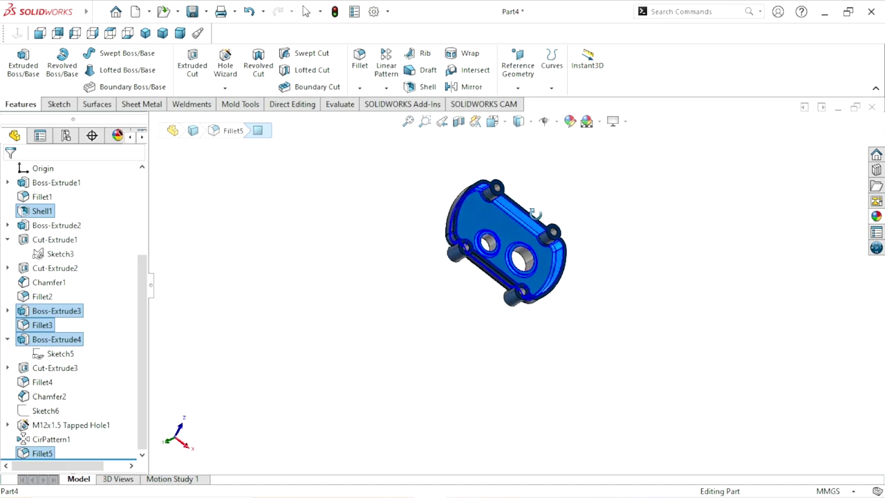
scroll(520, 220, "down", 3)
scroll(416, 246, "down", 3)
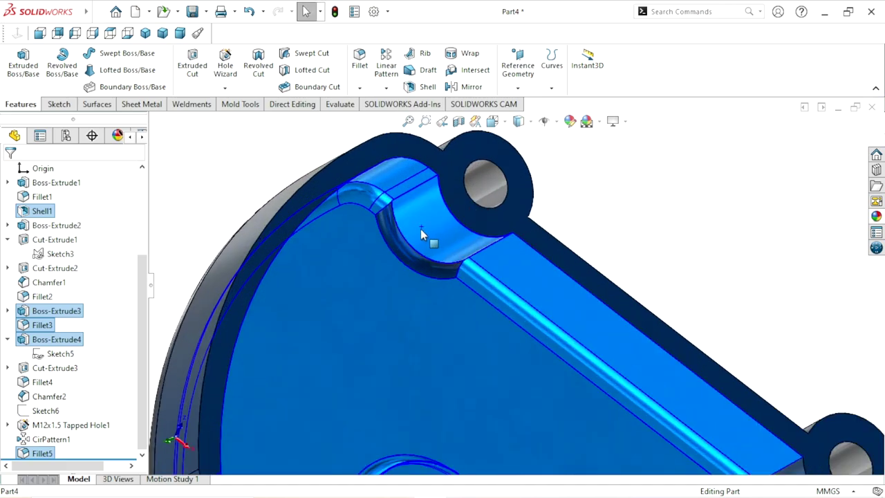
scroll(416, 267, "up", 5)
scroll(460, 319, "down", 2)
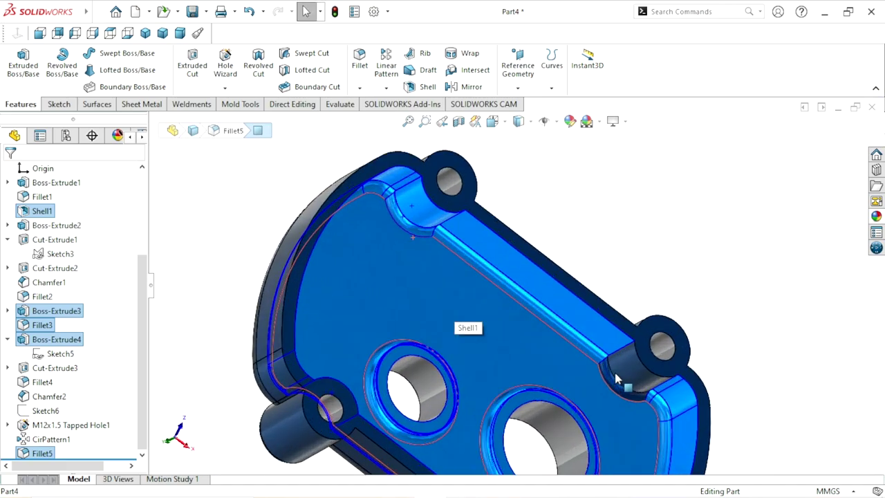
scroll(620, 362, "down", 4)
scroll(601, 385, "up", 3)
scroll(504, 401, "up", 2)
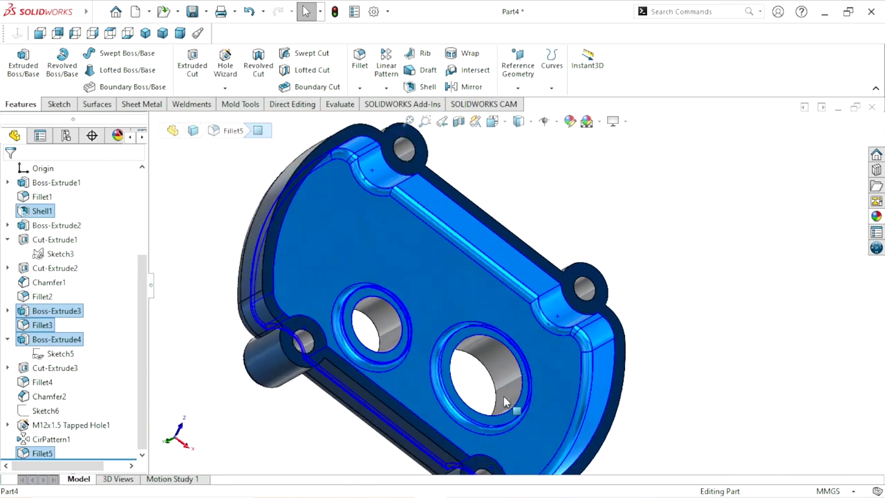
Apply the satin finish aluminum metal appearance to the selected underside features.
left_click(876, 216)
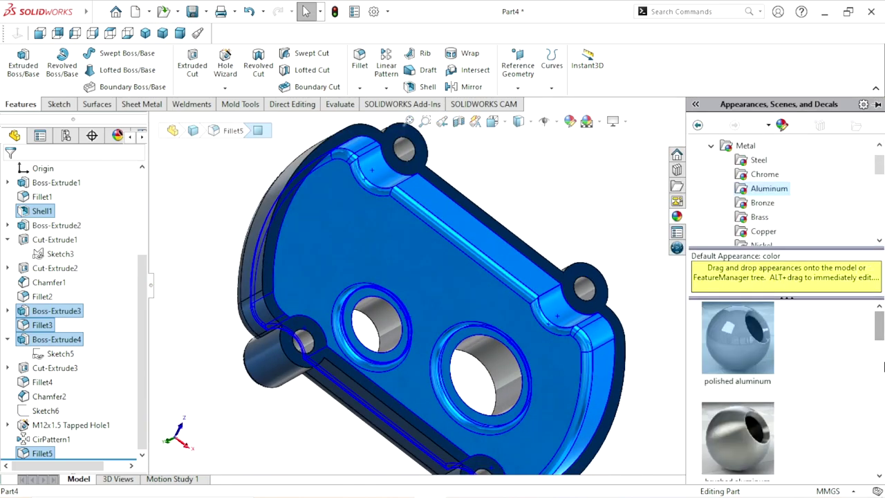
left_click_drag(877, 332, 882, 372)
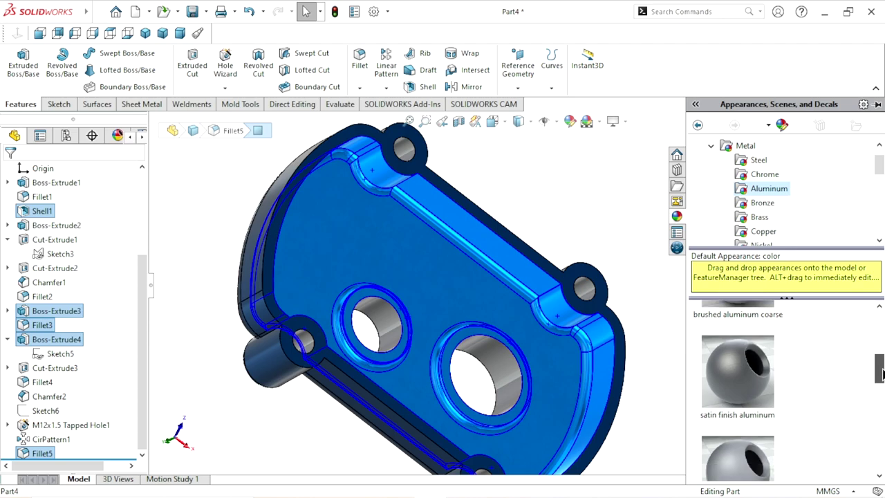
left_click_drag(769, 394, 608, 291)
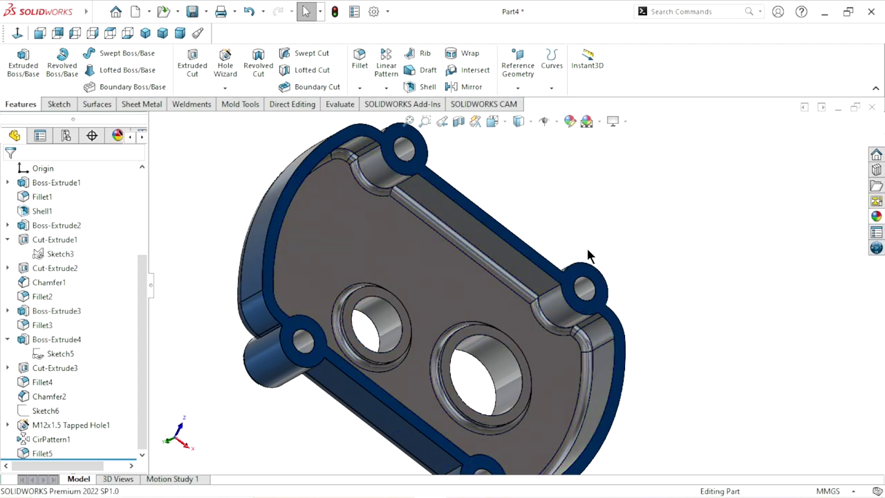
Inspect the new aluminum finish, then set the view to Trimetric.
middle_click_drag(640, 294, 582, 381)
scroll(582, 381, "up", 3)
scroll(599, 310, "down", 3)
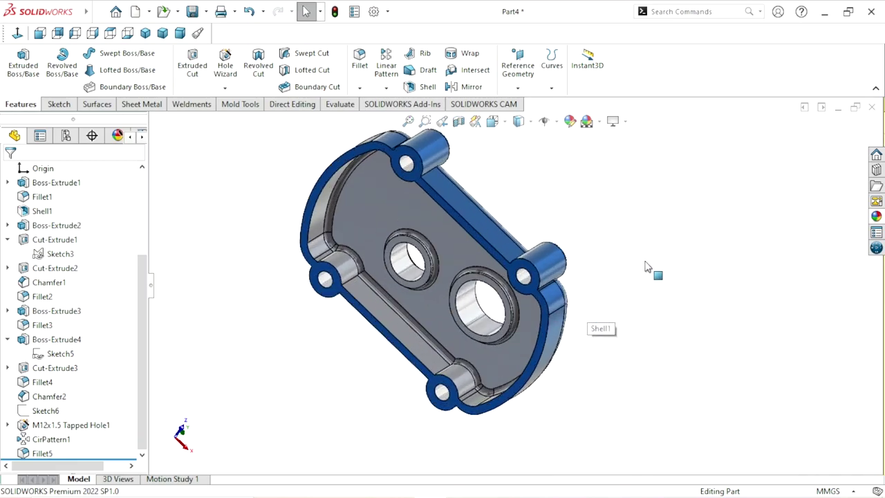
left_click(160, 33)
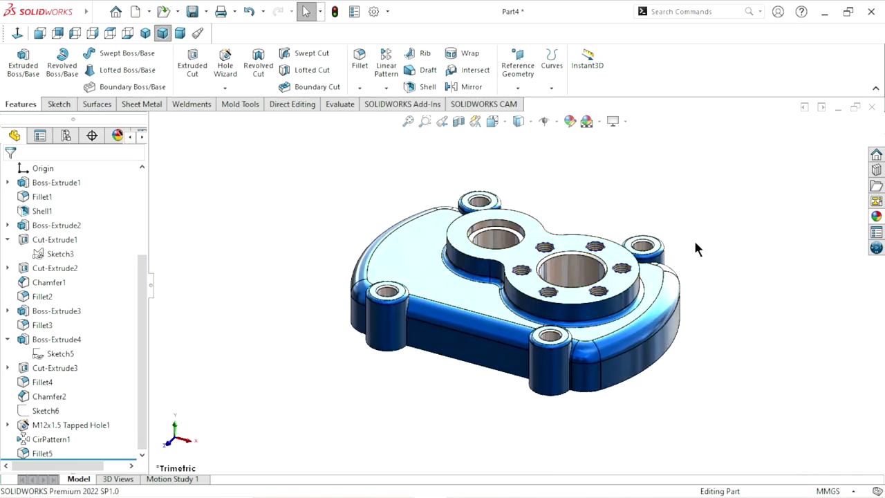
Enable Shadows In Shaded Mode and show the plate in Isometric view, zoomed to fit.
left_click(624, 121)
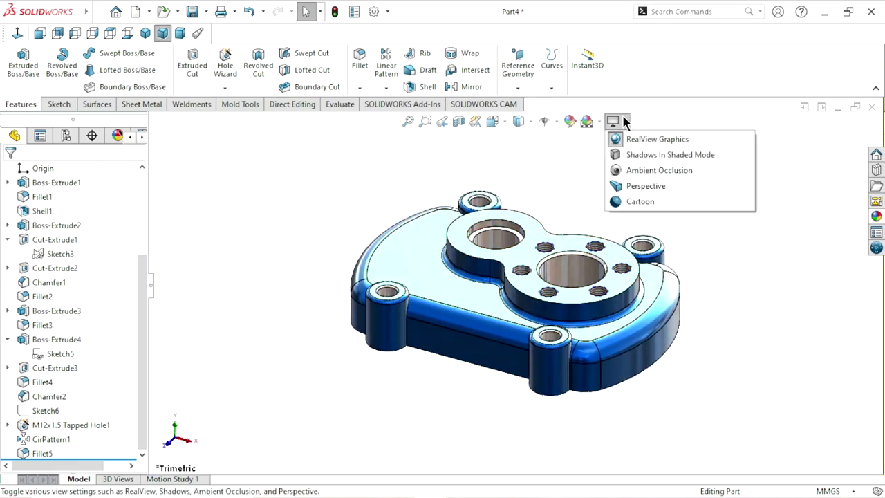
left_click(630, 154)
left_click(145, 33)
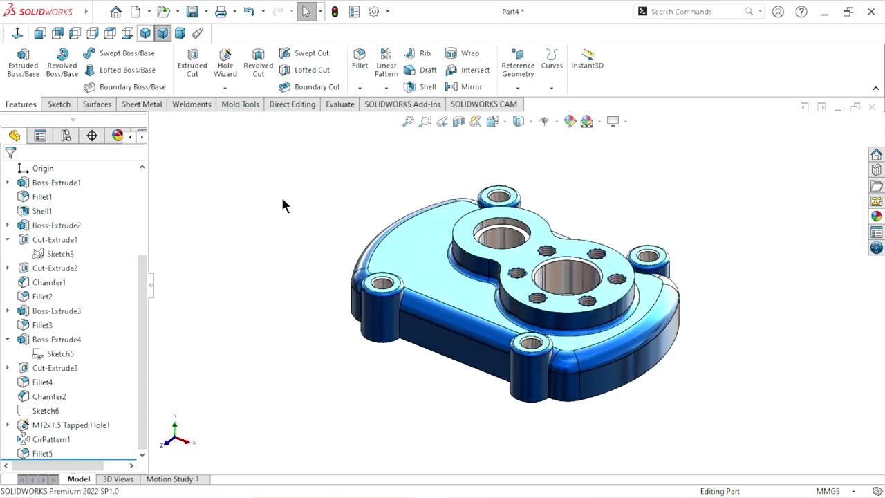
scroll(678, 254, "down", 2)
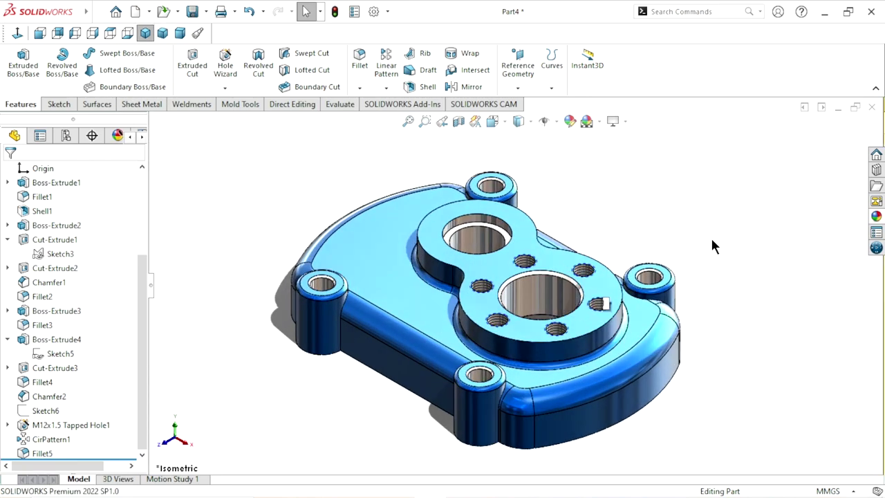
scroll(641, 290, "down", 1)
scroll(562, 294, "up", 1)
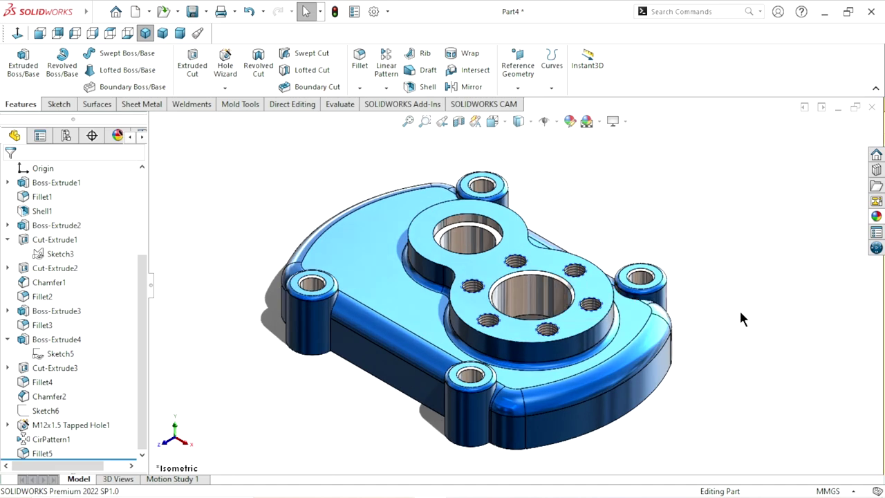
scroll(574, 353, "up", 1)
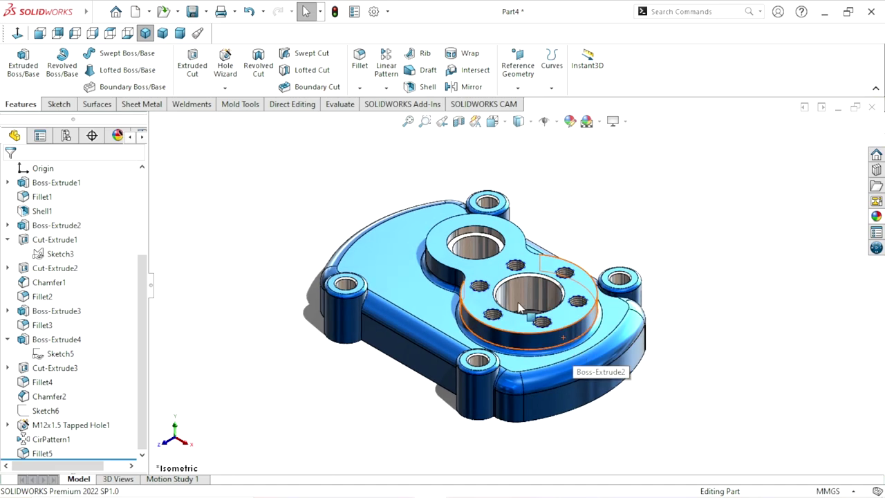
scroll(518, 309, "down", 1)
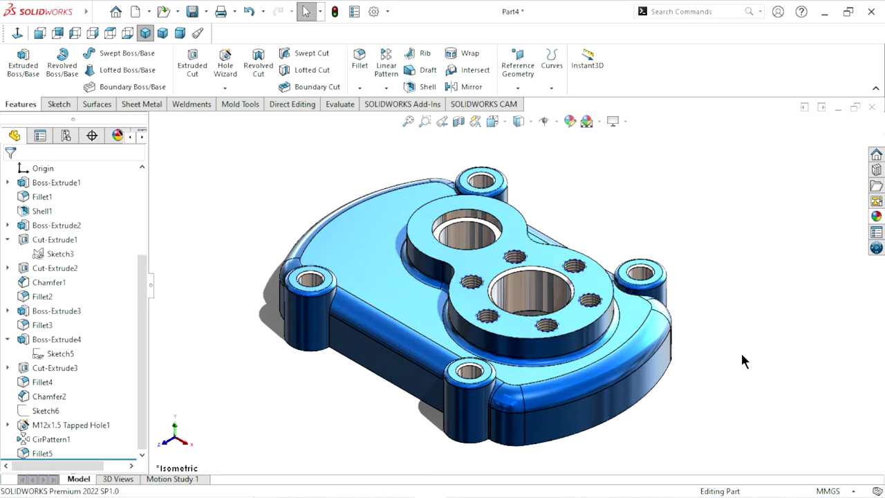